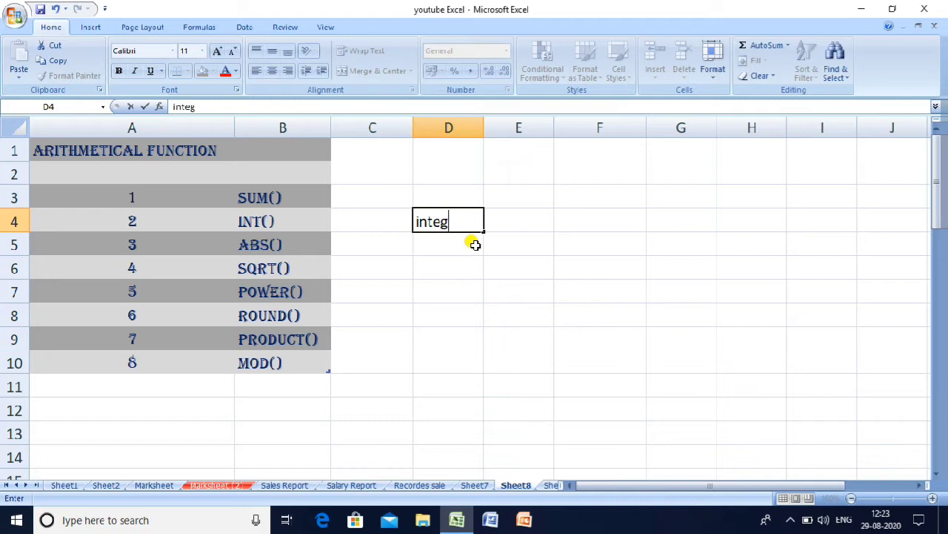
- Complete the label "integer" in D4 and enter the sample numbers 65 in E4 and 56.654 in F4
key(BackSpace)
text(er)
key(Tab)
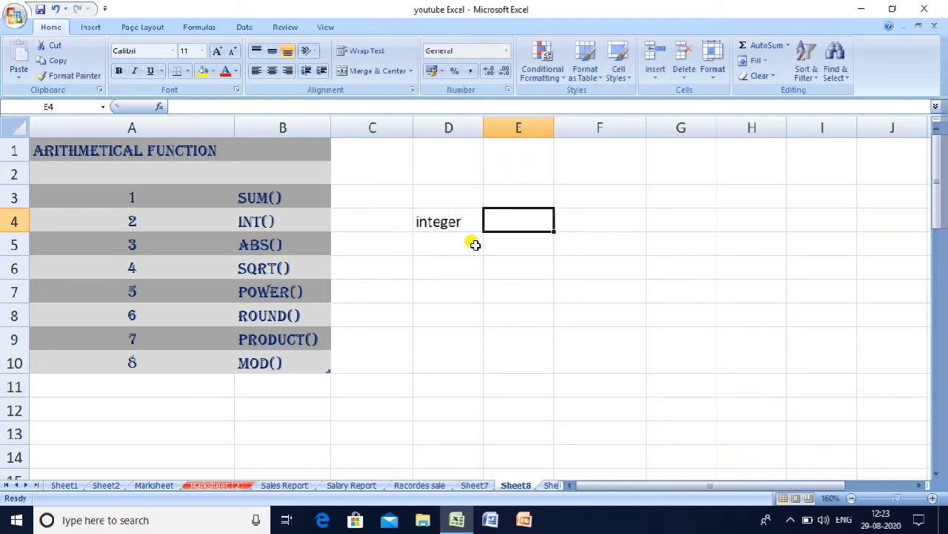
text(65)
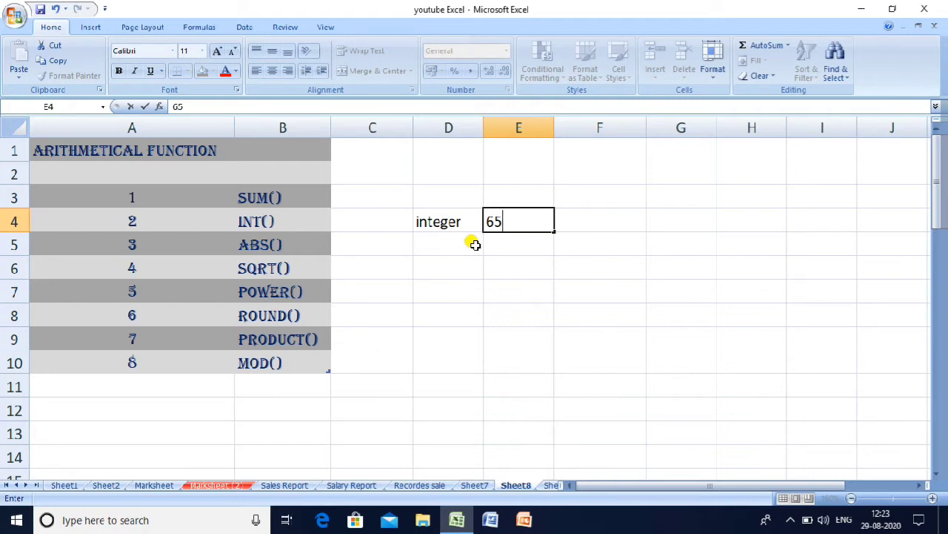
key(Tab)
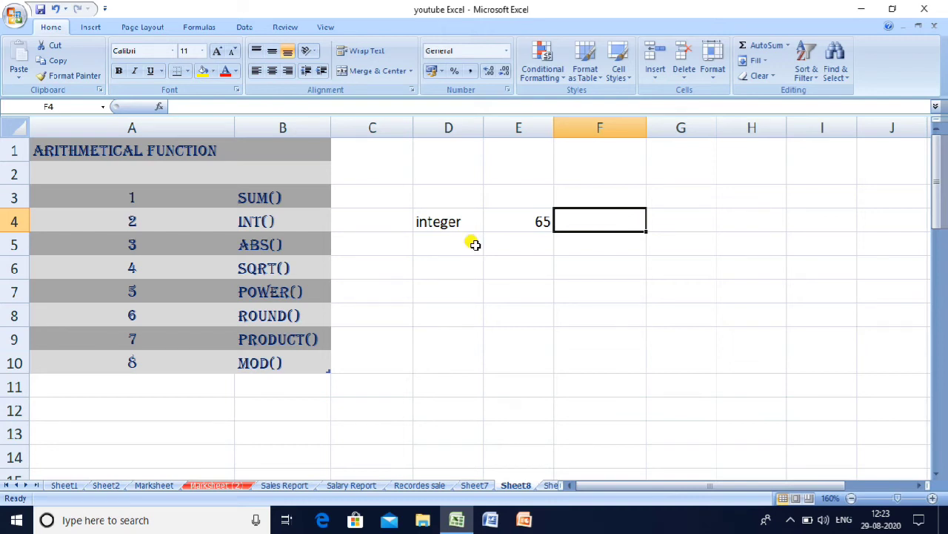
text(5)
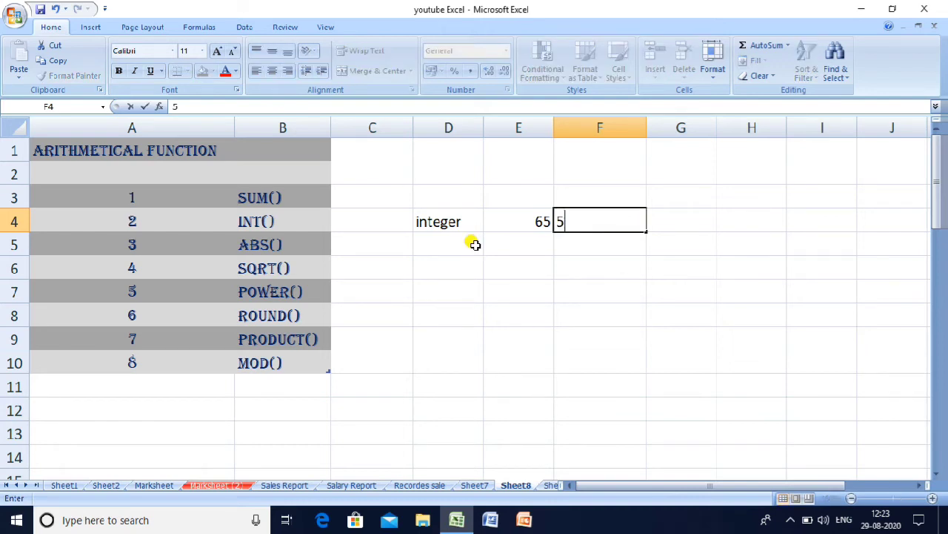
text(6.654)
key(Tab)
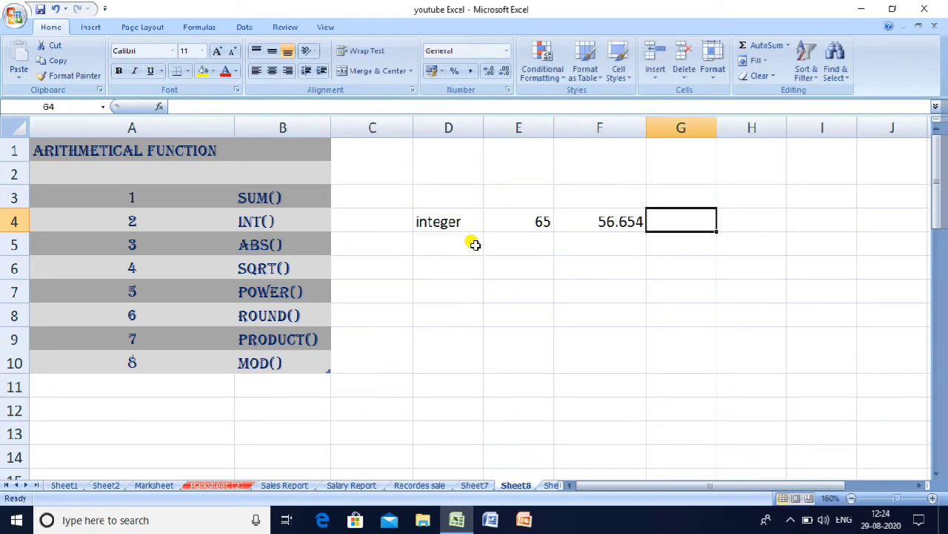
- Enter the formula =INT(56.654) in G4 to reduce the decimal number to its integer part
key(Left)
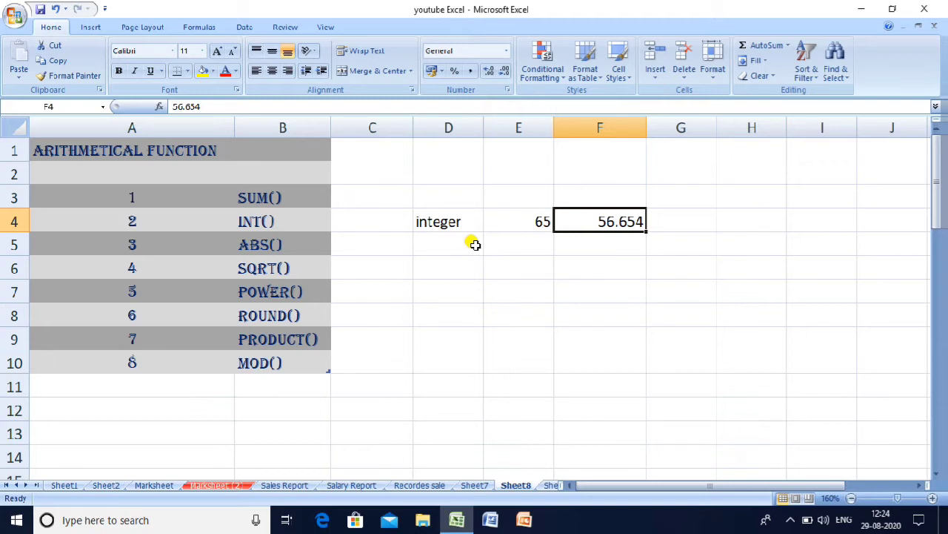
key(Down)
key(Up)
key(Right)
text(=)
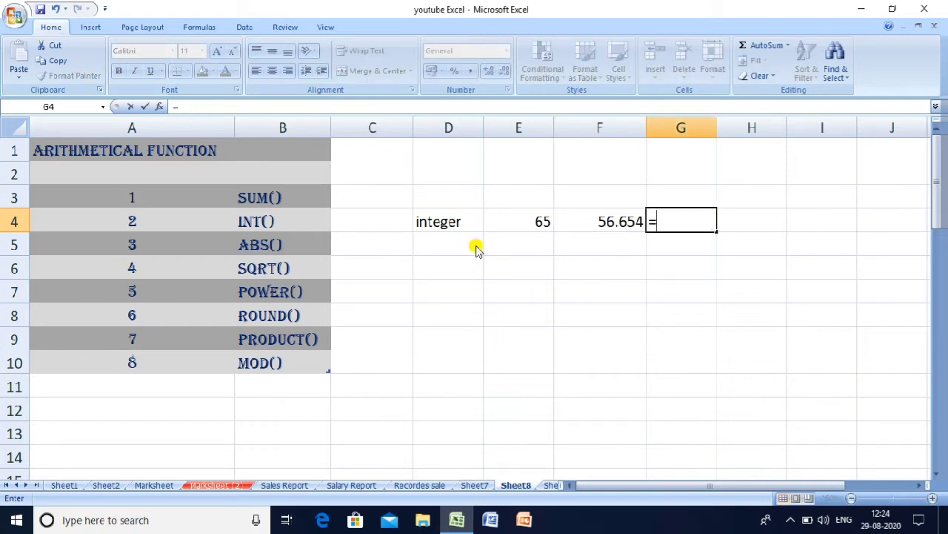
text(in)
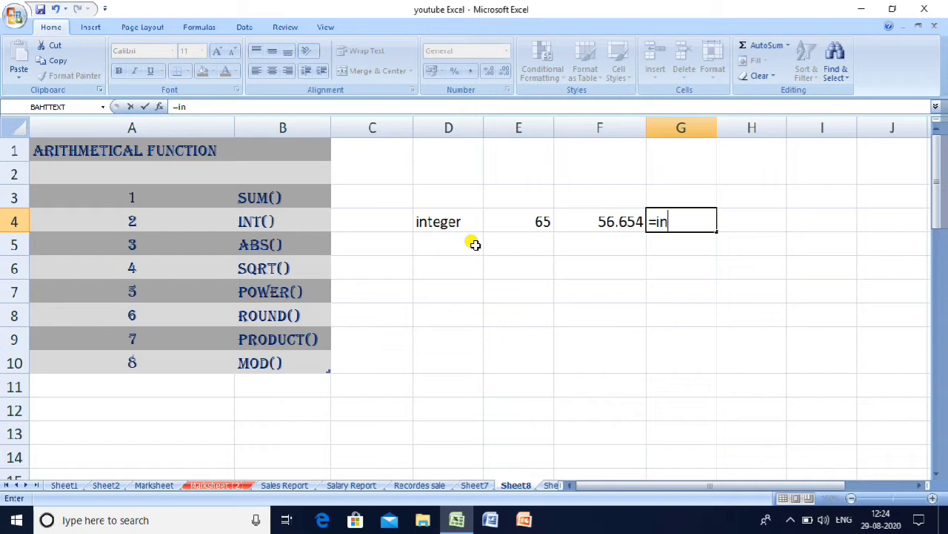
text(tt)
key(BackSpace)
text(()
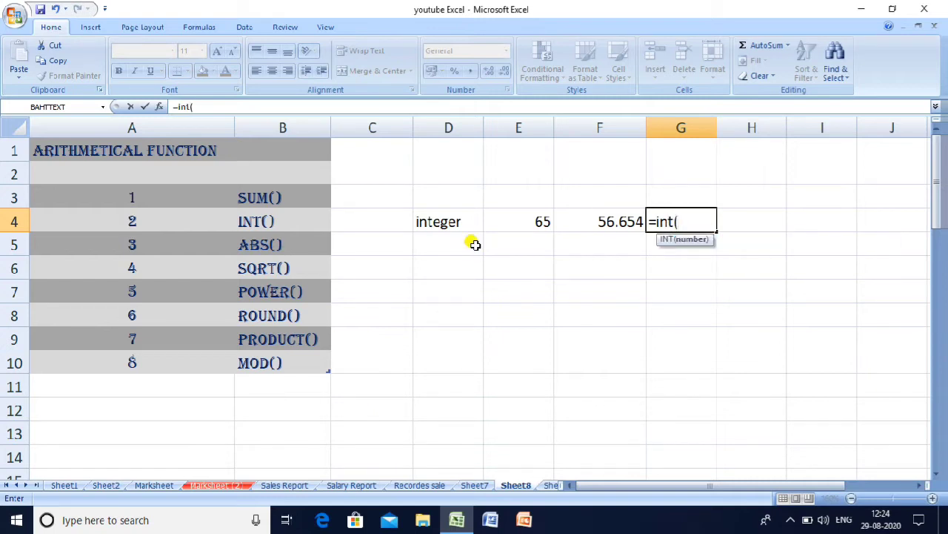
text(56.654)
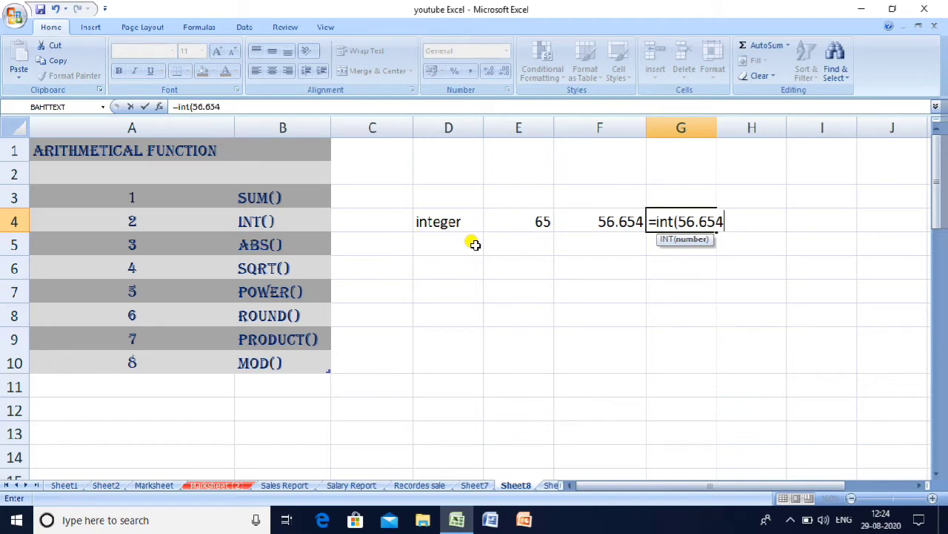
key(Return)
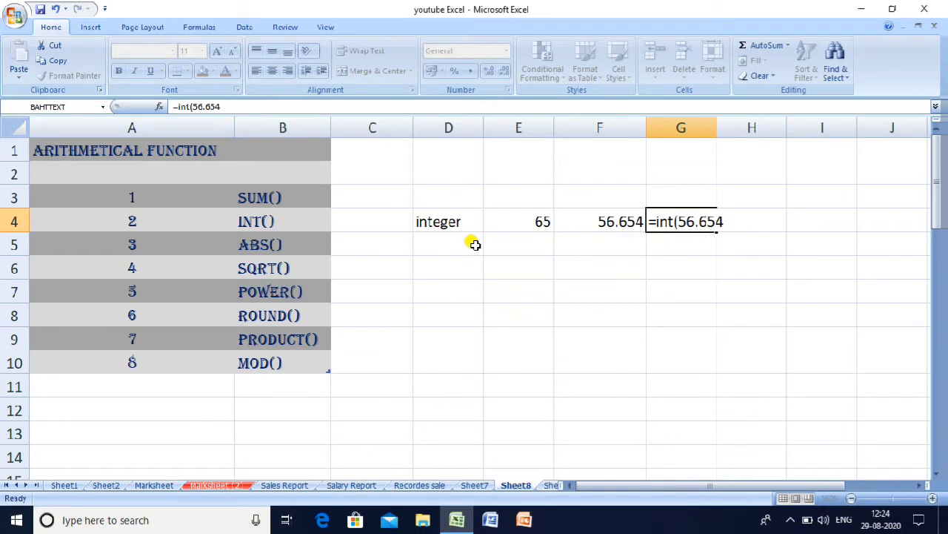
key(Up)
key(Up)
text())
key(BackSpace)
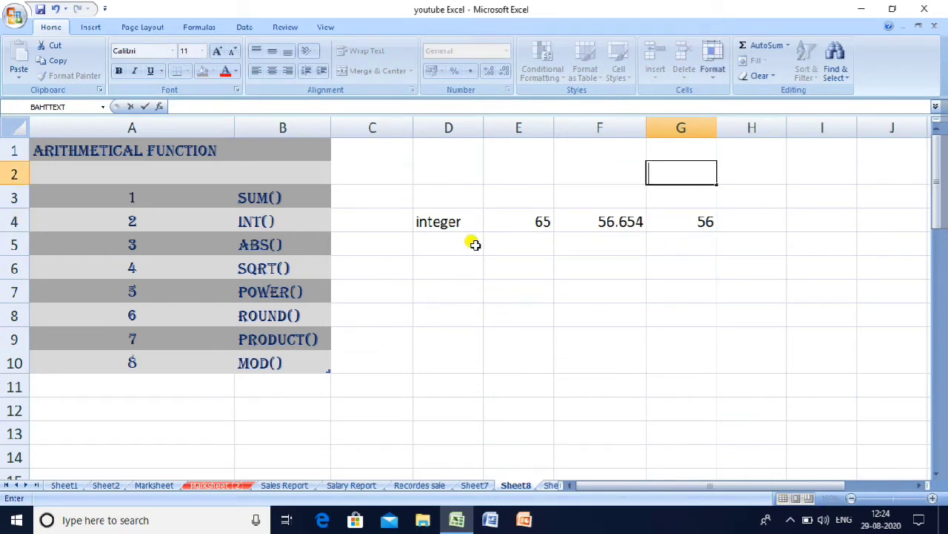
- Enter the formula =INT(5/2) in H4 to get the integer part of a division
key(Down)
key(Down)
key(Down)
key(Up)
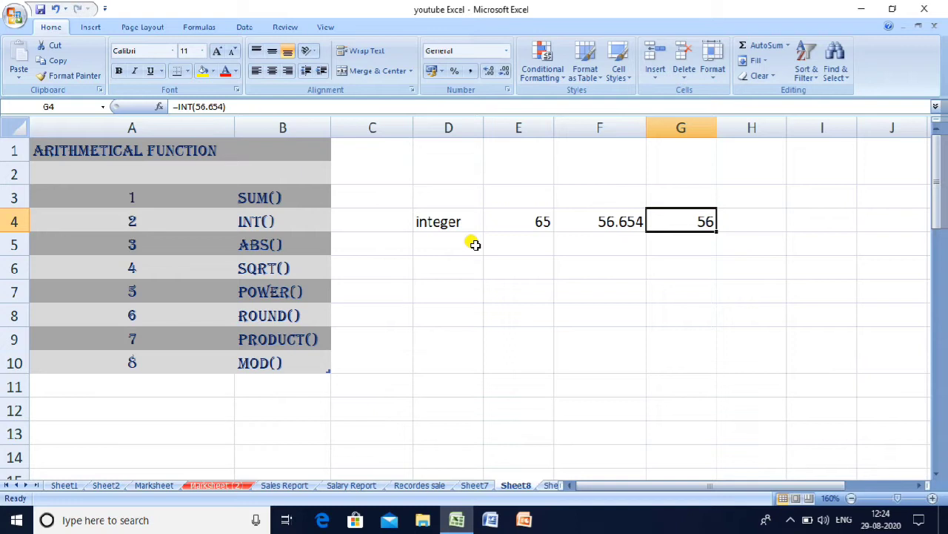
key(Right)
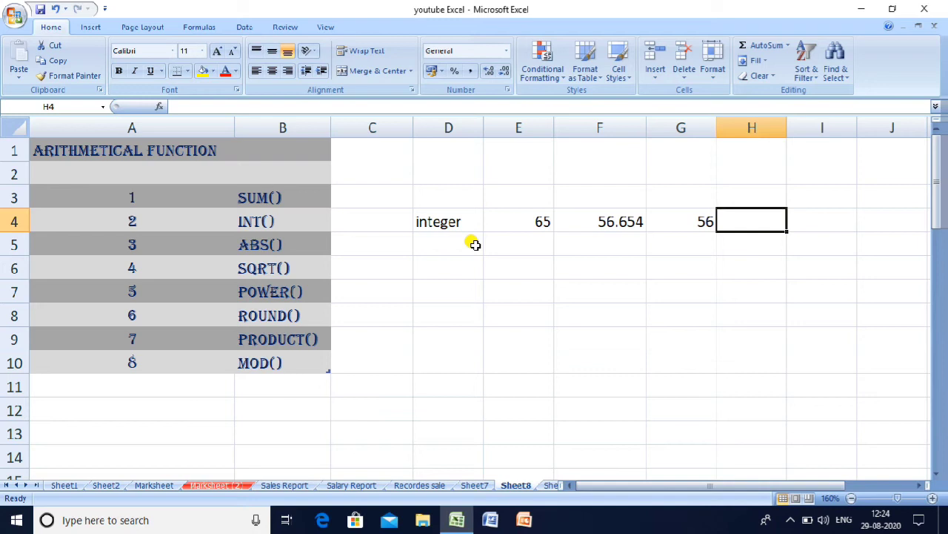
text(=)
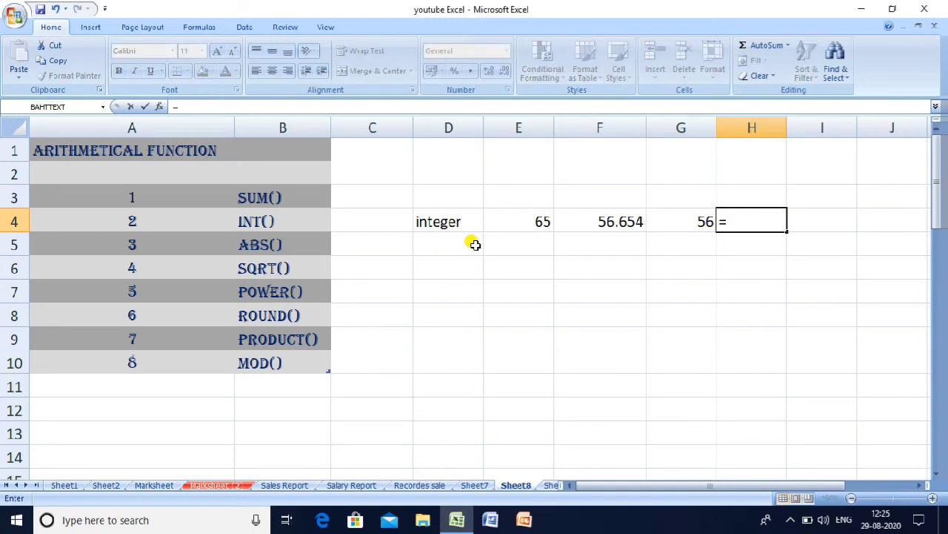
text(int()
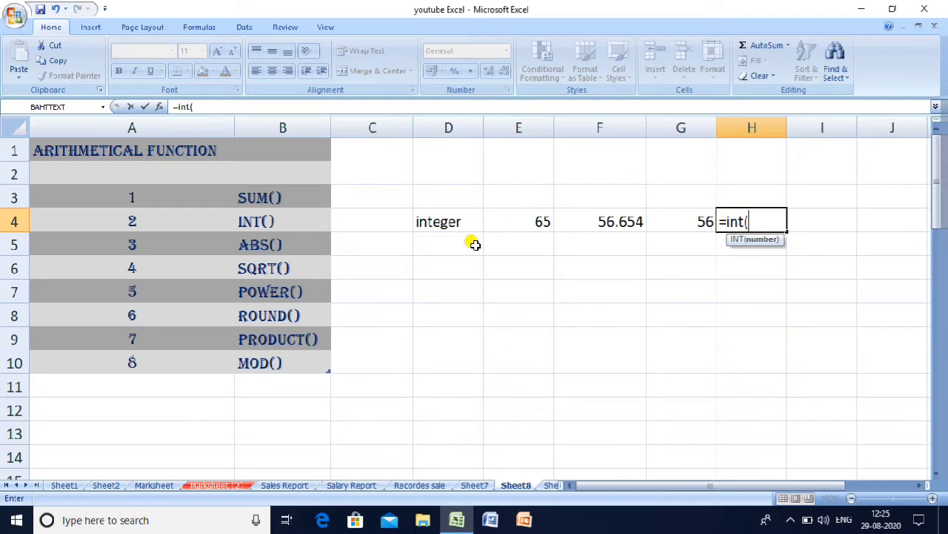
text(5/2))
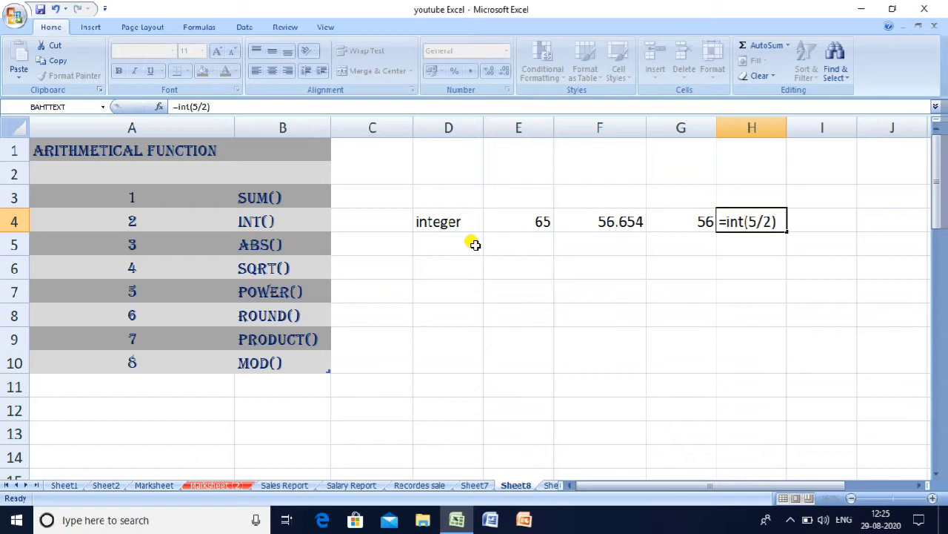
key(Return)
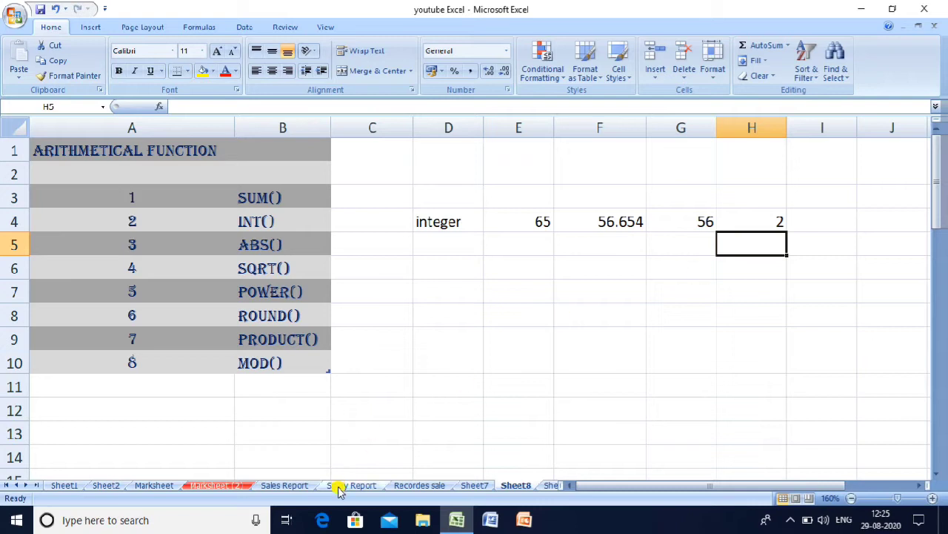
- Switch to the Marksheet sheet and add the column heading "Percentage" in G2
click(148, 486)
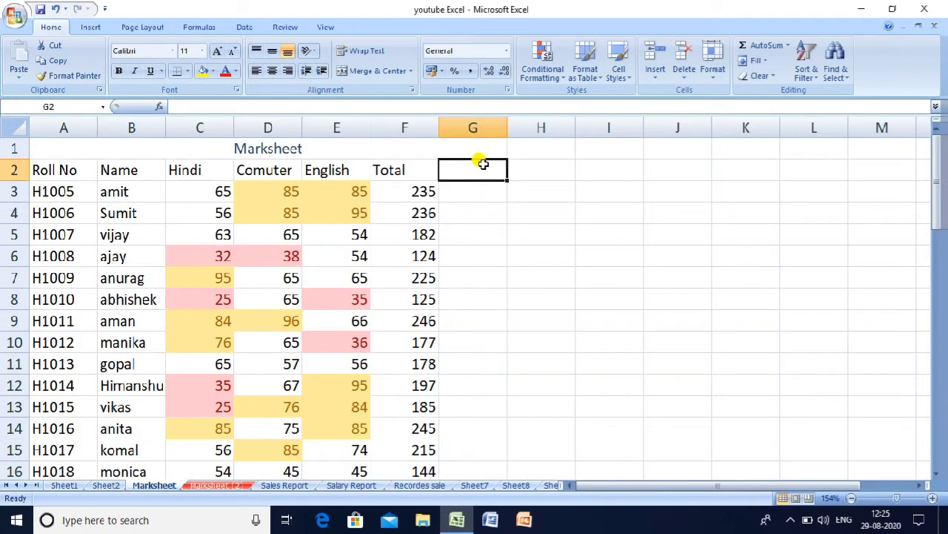
text(Percentage)
key(ctrl+Return)
key(Return)
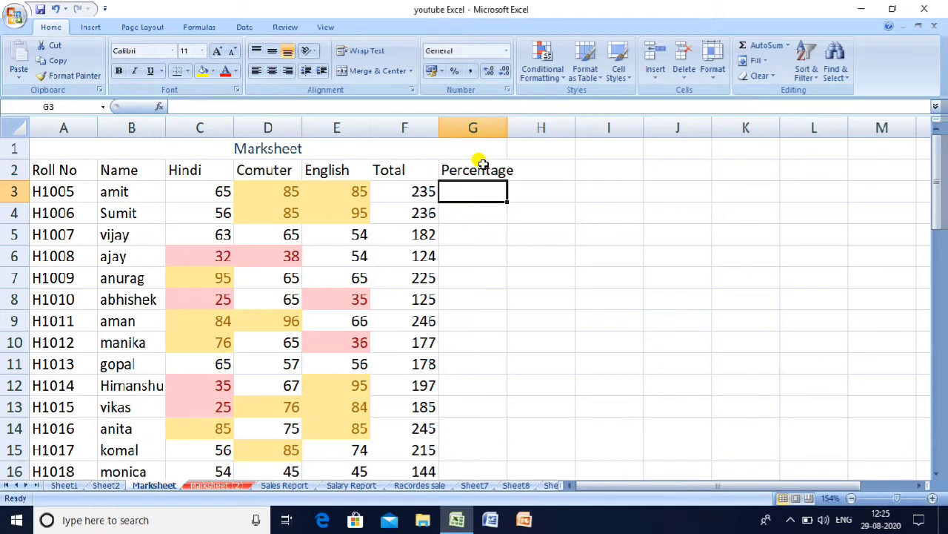
- Calculate the first student's percentage in G3 with the formula =F3*100/300
text(=i)
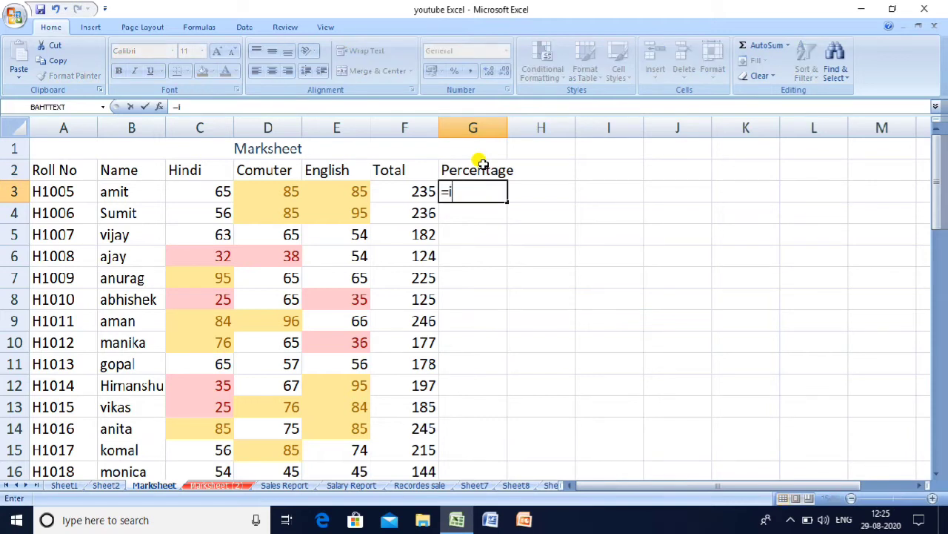
text(nt)
key(BackSpace)
key(BackSpace)
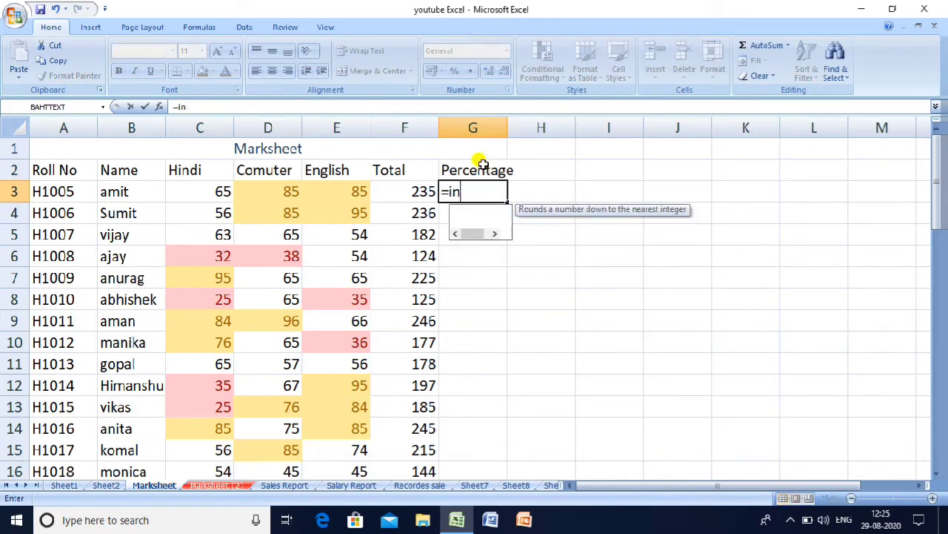
key(BackSpace)
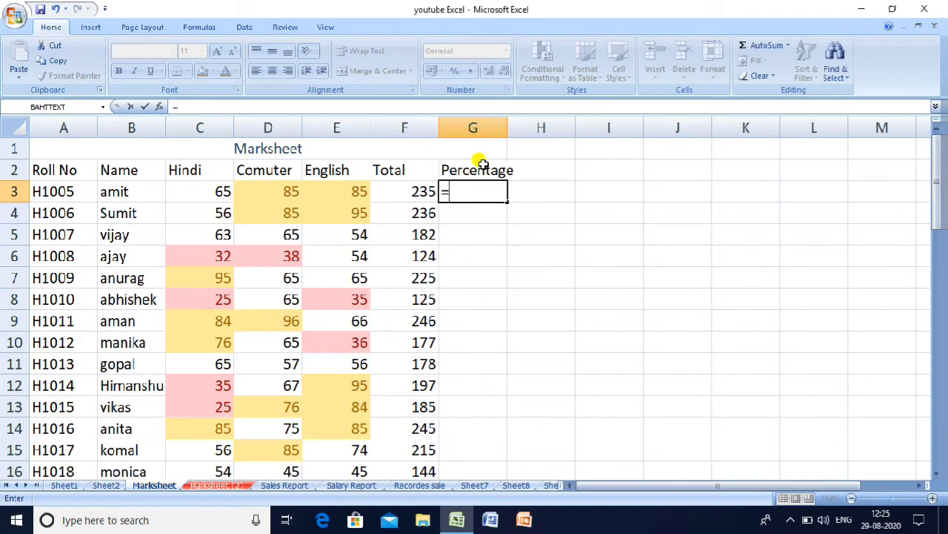
text(f3)
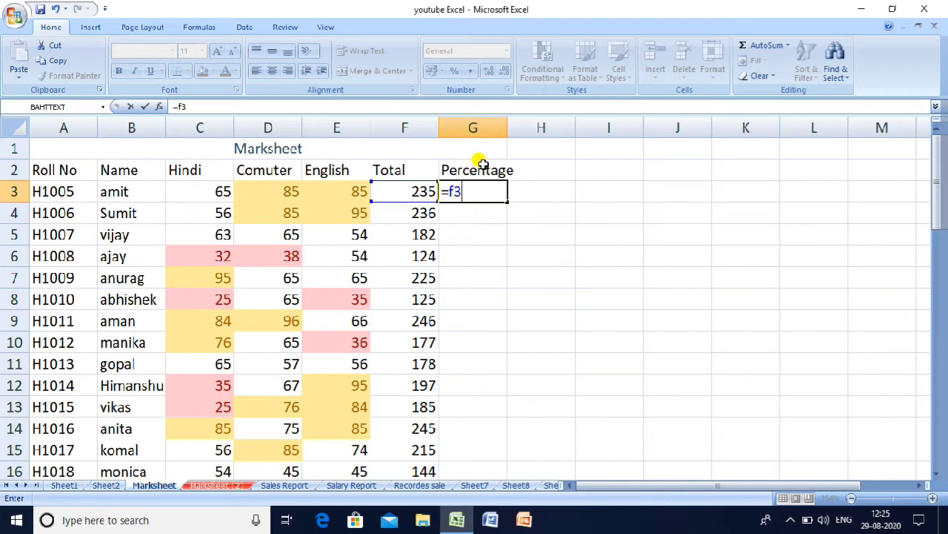
text(*100/300)
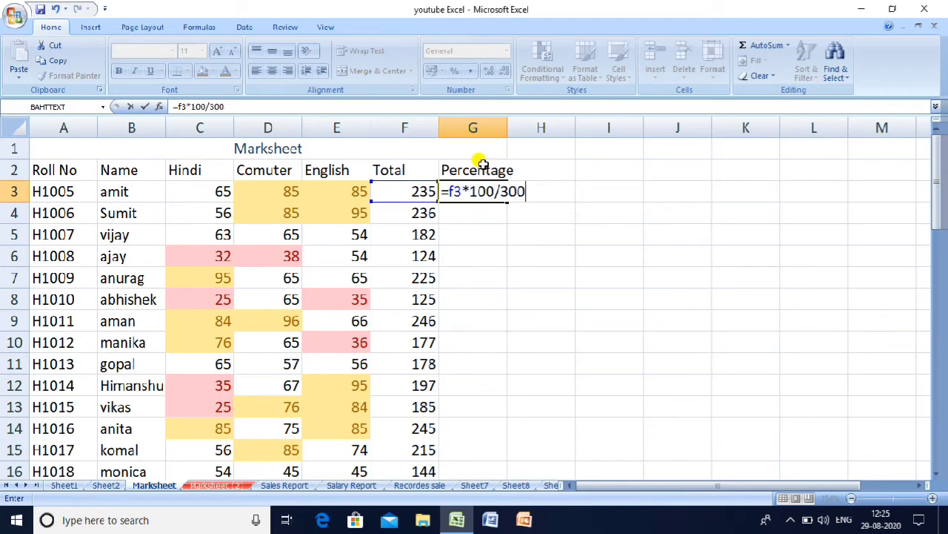
key(Return)
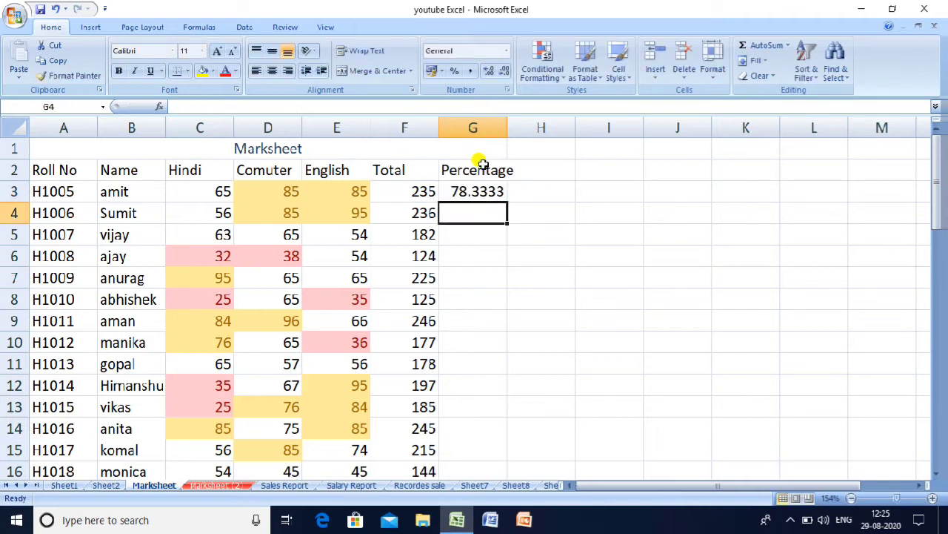
- Wrap the percentage formula in G3 in the INT function so it reads =INT(F3*100/300)
key(Up)
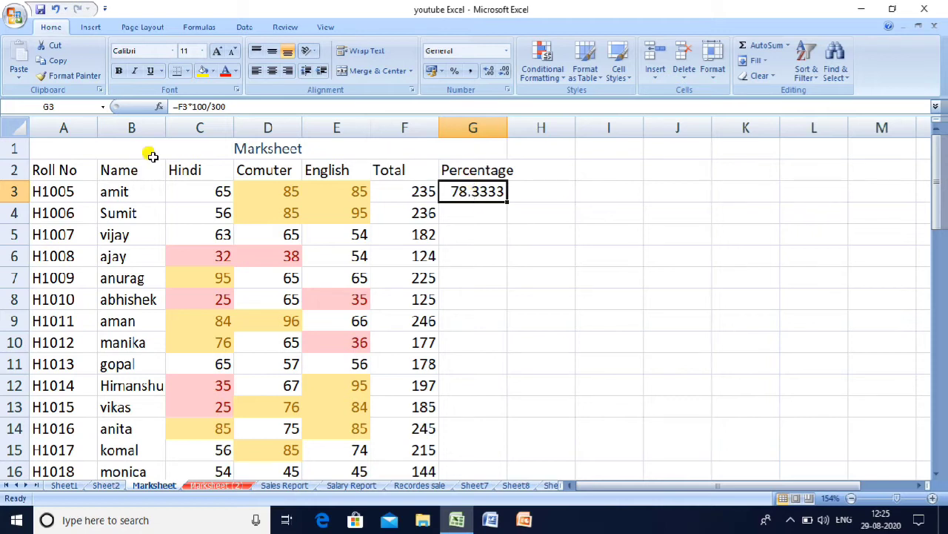
double_click(469, 187)
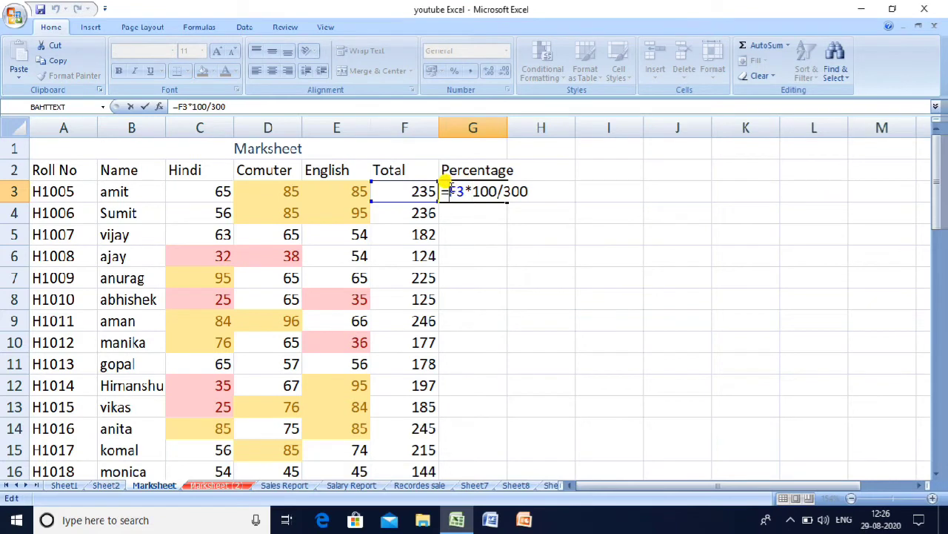
text(int()
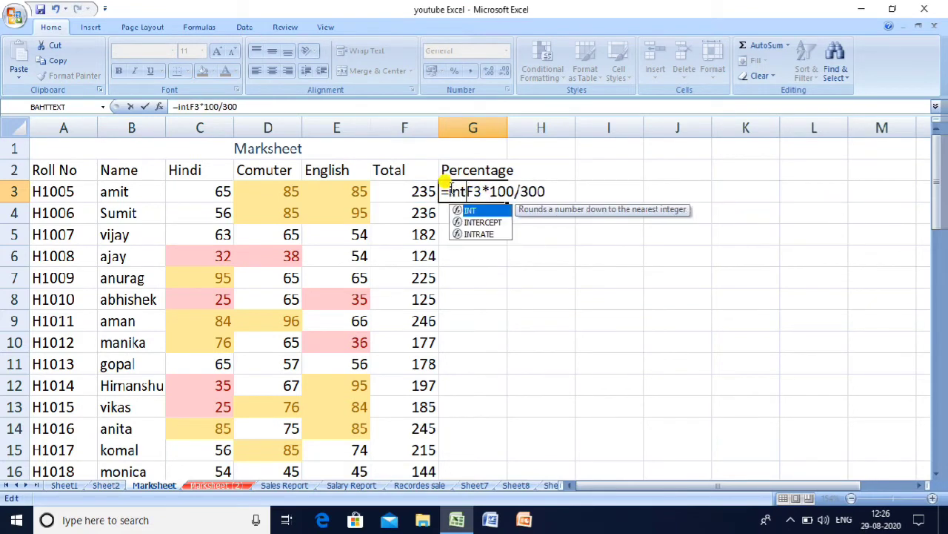
key(End)
text())
key(Return)
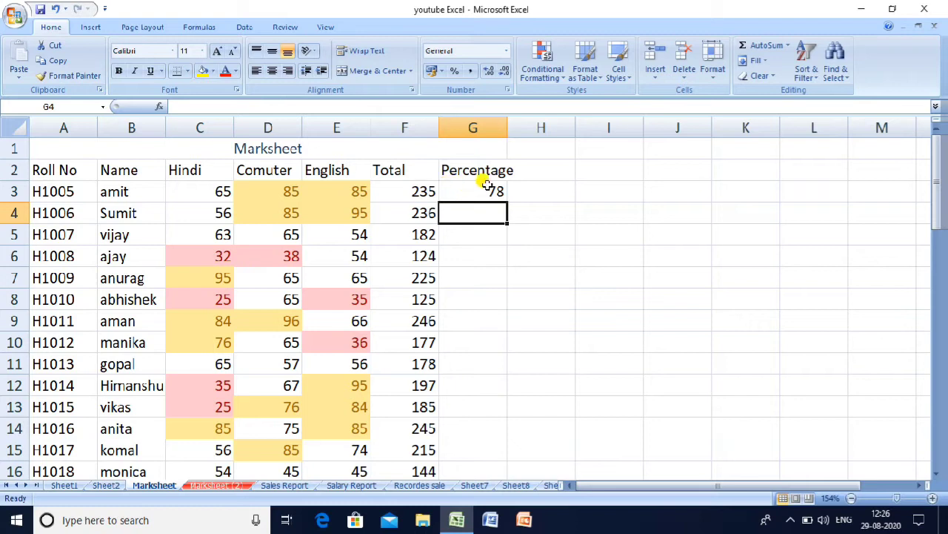
- Fill the percentage formula from G3 down column G through row 3104 and return to cell G3
click(483, 185)
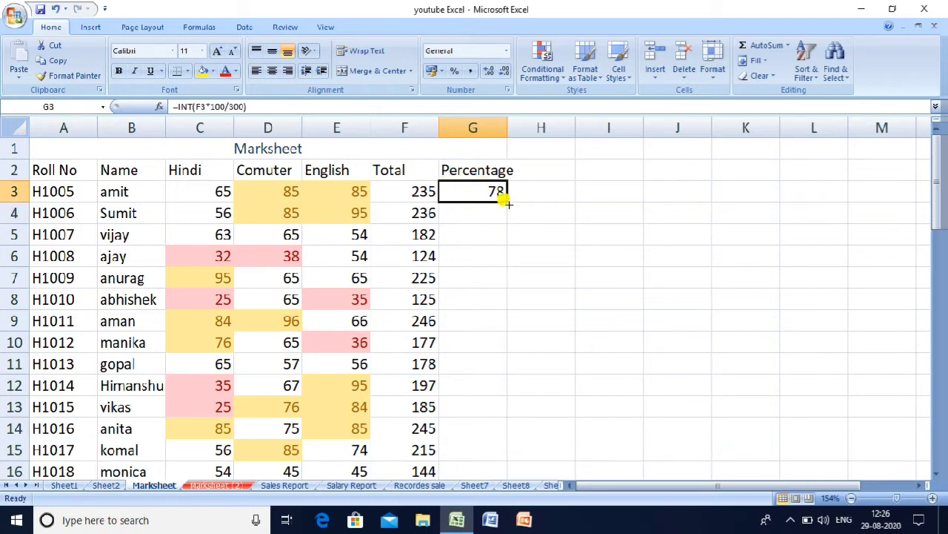
drag(508, 204, 550, 527)
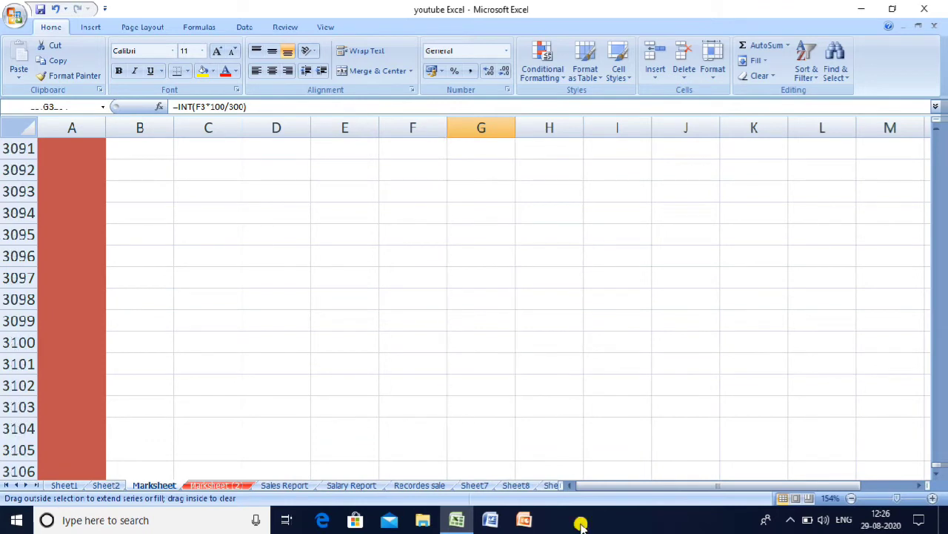
click(641, 287)
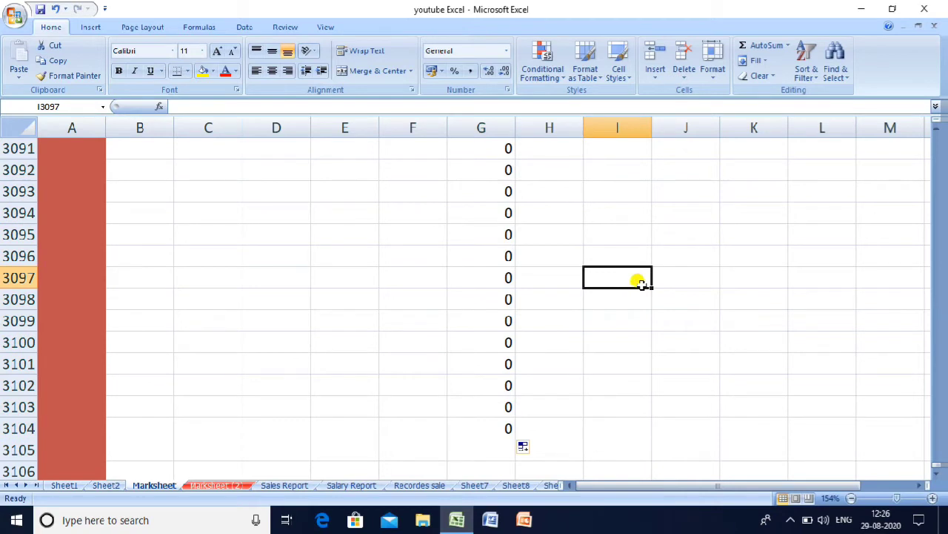
key(ctrl+Up)
key(Left)
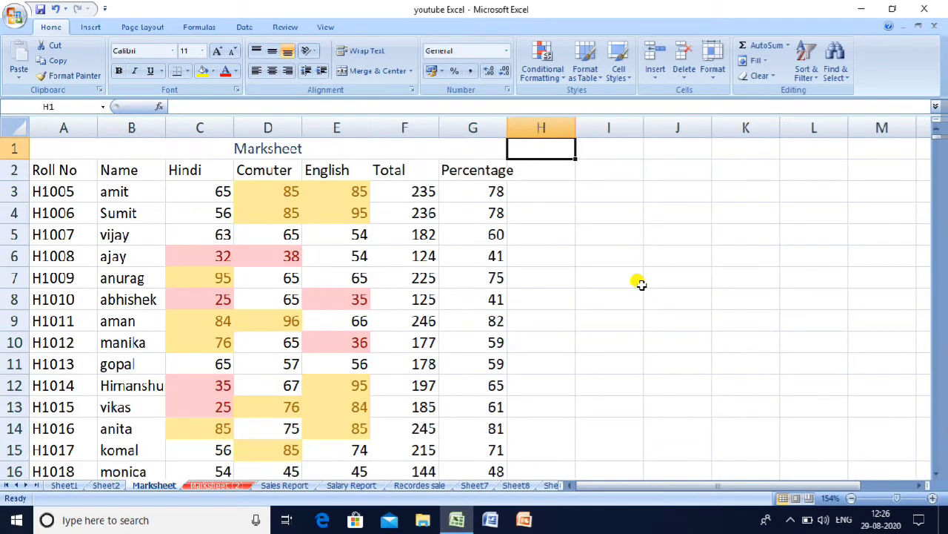
key(Left)
key(Down)
key(Down)
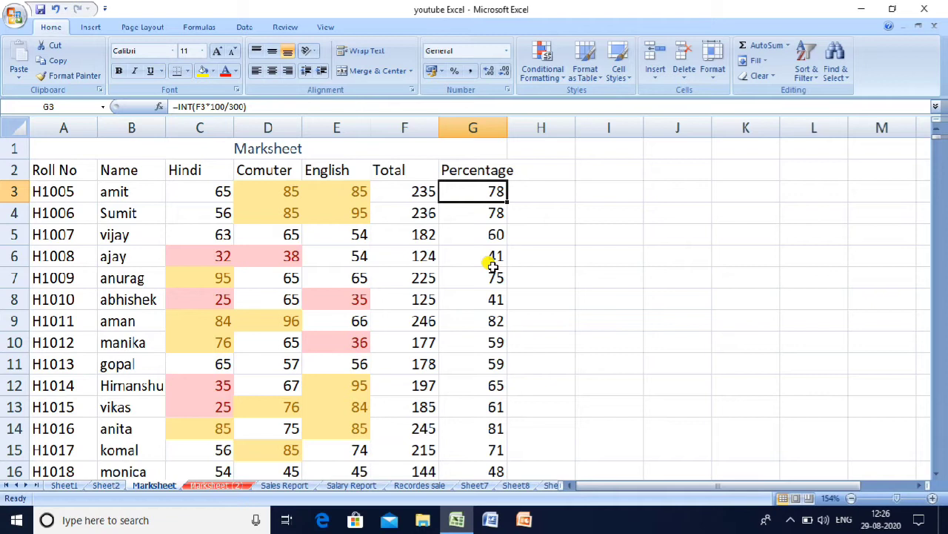
- Switch to Sheet8, label D5 "absolute value" and fit column D's width to the text
click(516, 485)
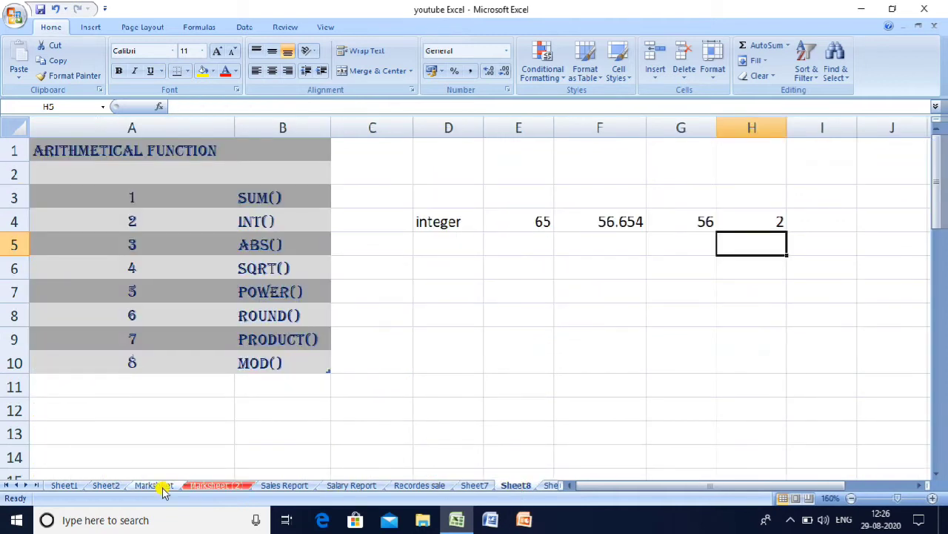
click(452, 240)
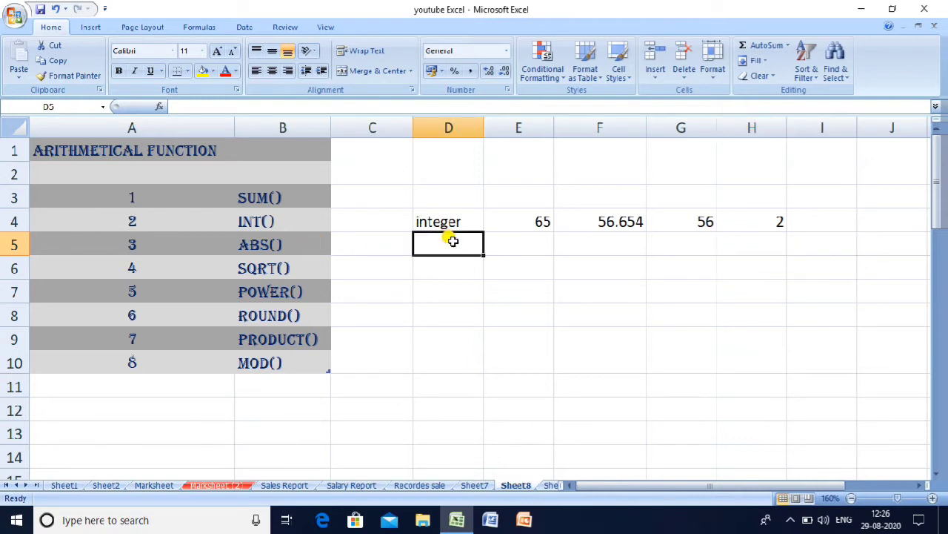
text(ab)
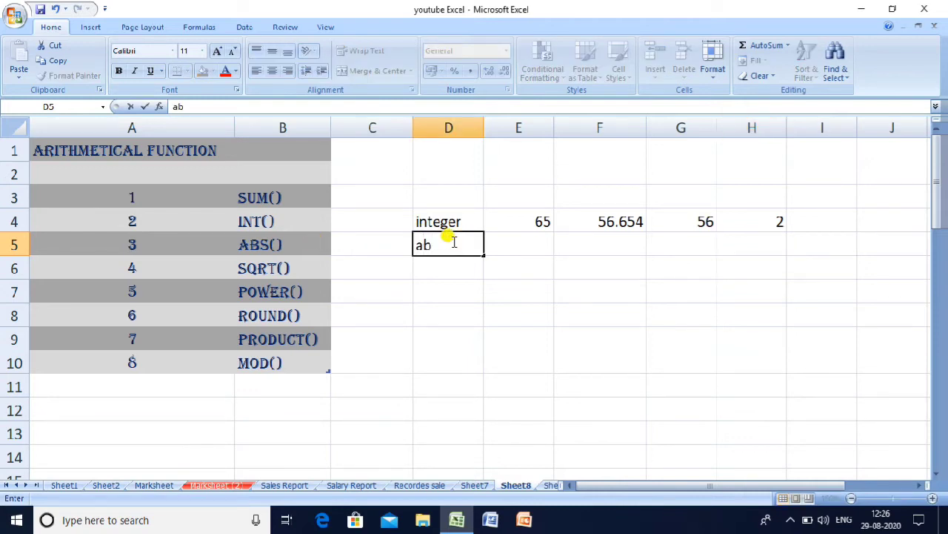
text(solute va)
text(lue)
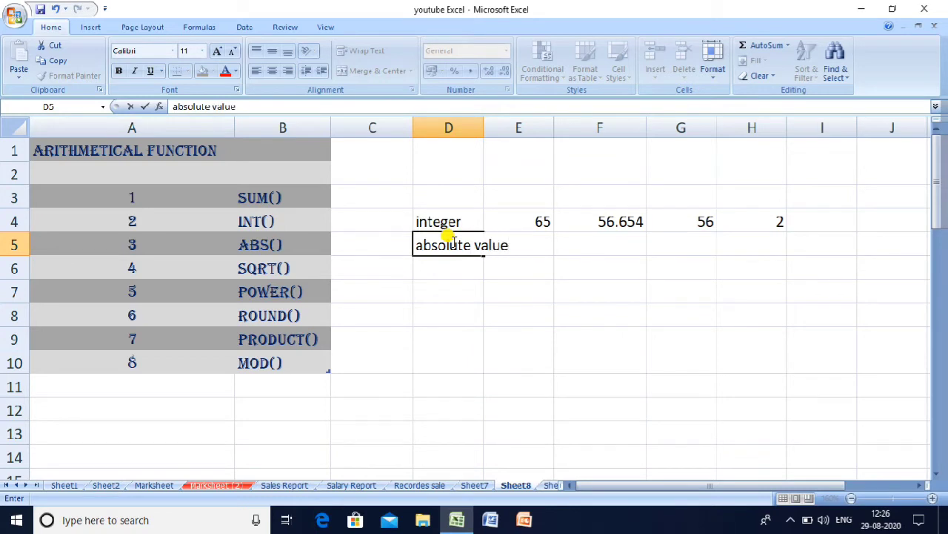
key(Tab)
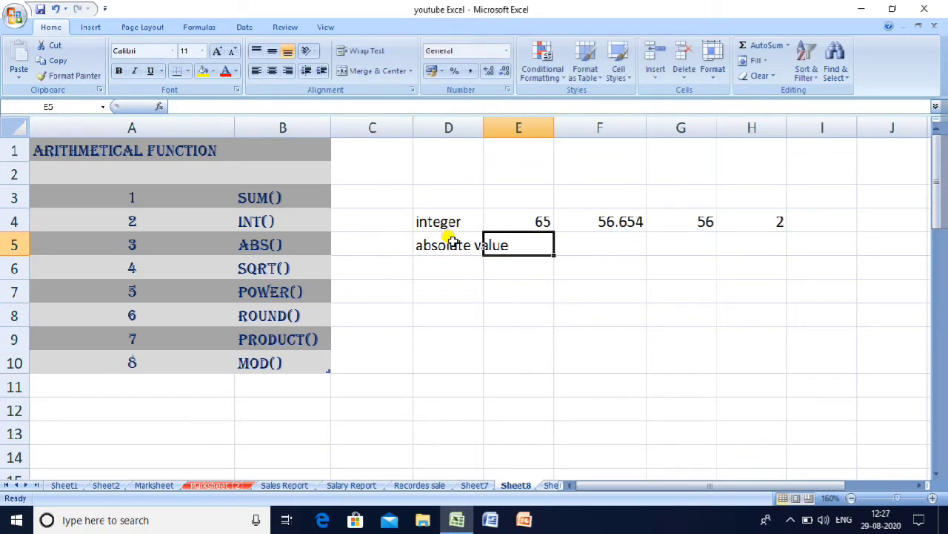
drag(484, 128, 485, 128)
double_click(485, 128)
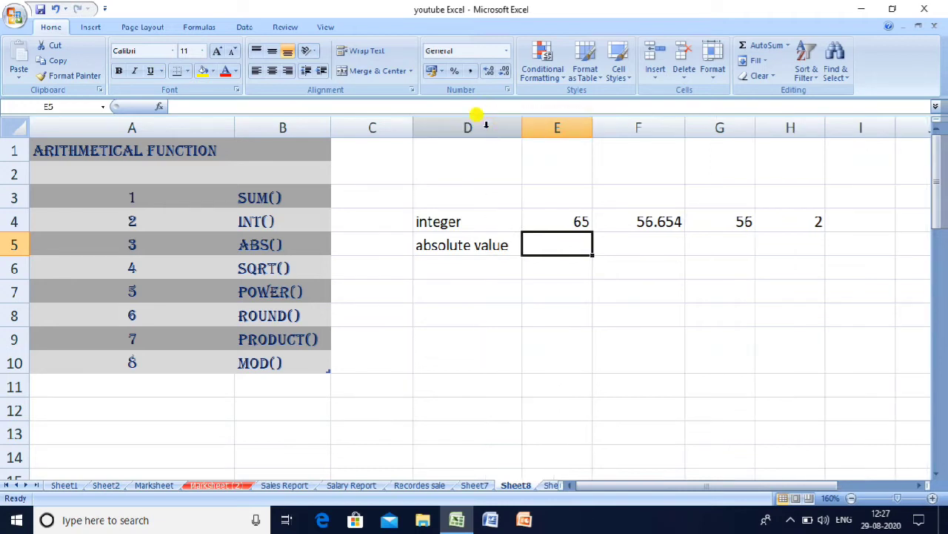
- Enter the negative sample number -87 in E5, beside the "absolute value" label
click(566, 221)
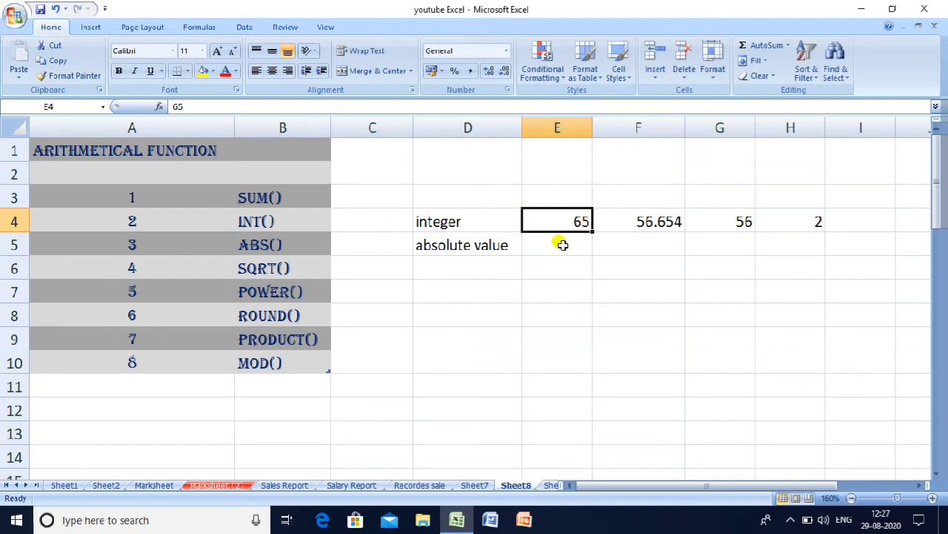
click(564, 244)
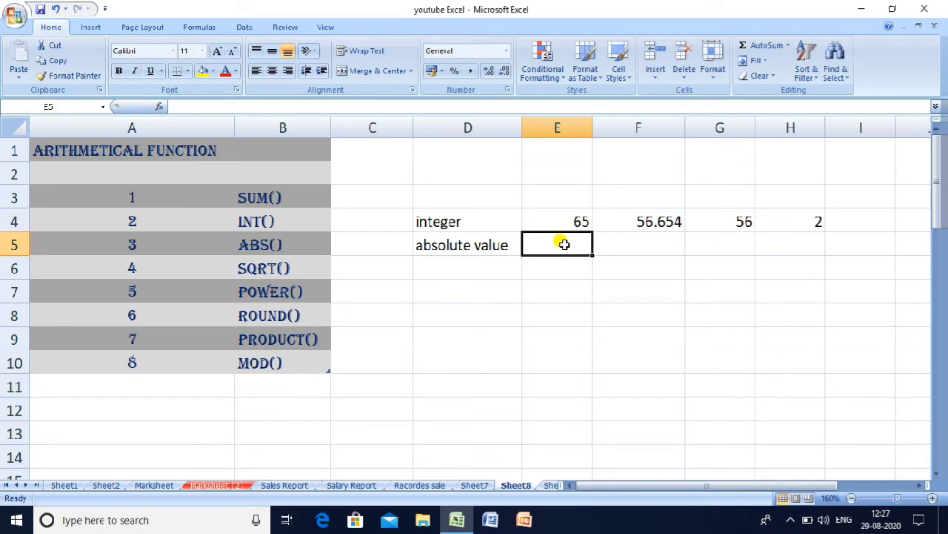
text(-87)
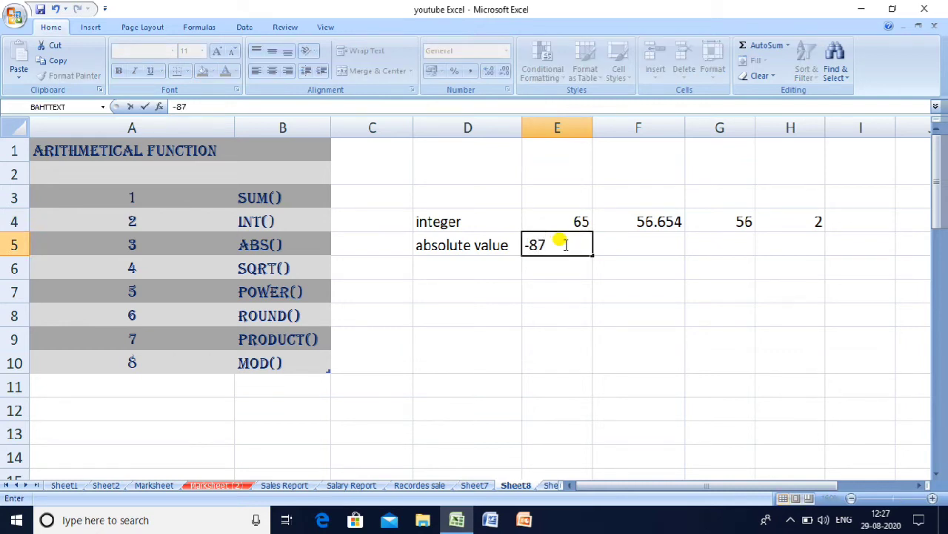
key(Return)
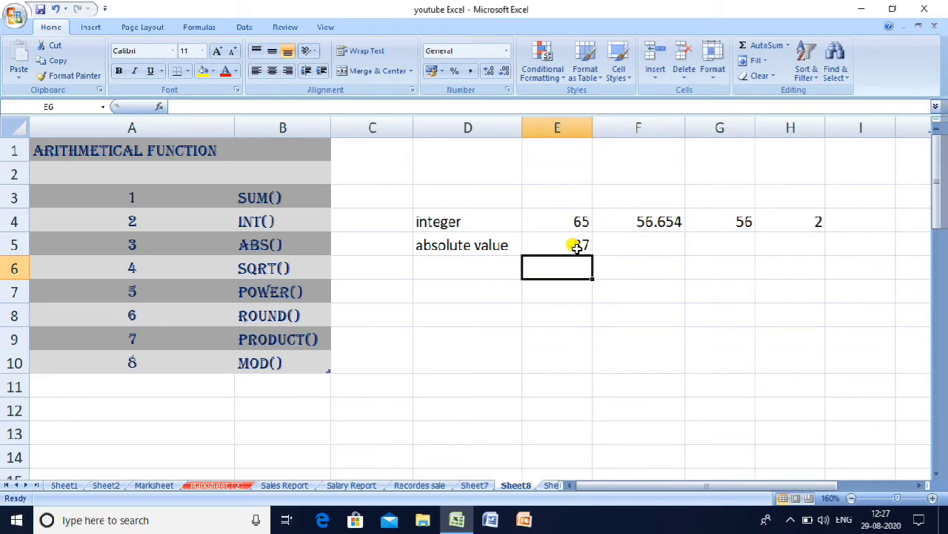
- Calculate the absolute value of -87 in F5 with the formula =abs(-87)
click(244, 242)
click(631, 243)
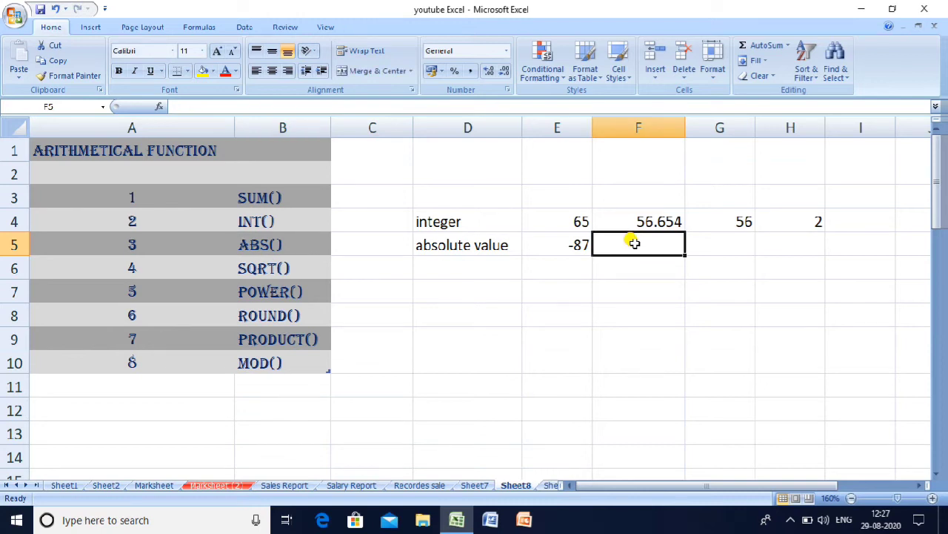
text(=)
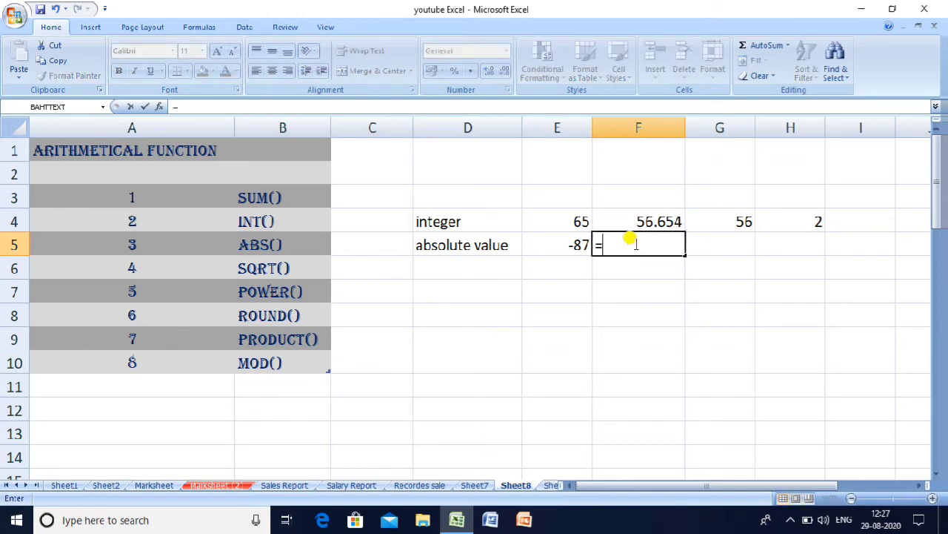
text(abs()
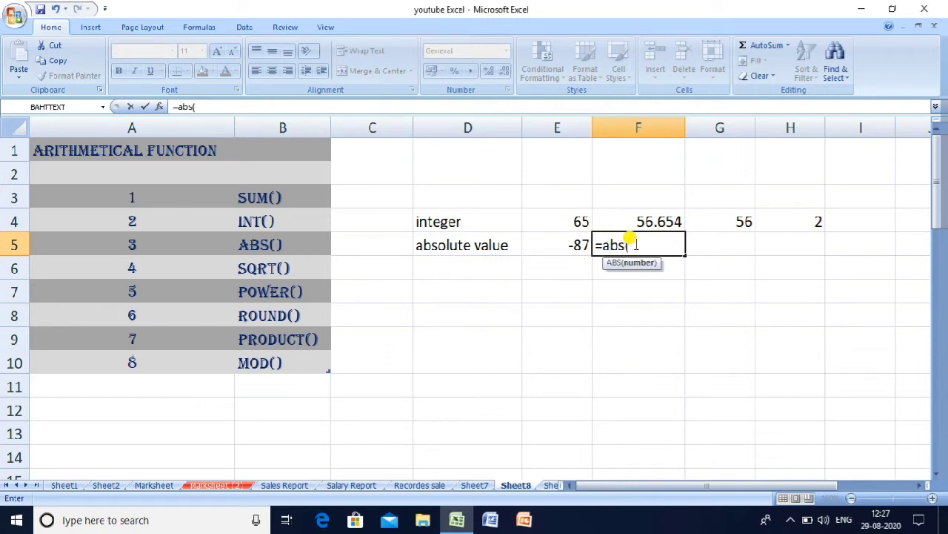
text(-87))
key(Return)
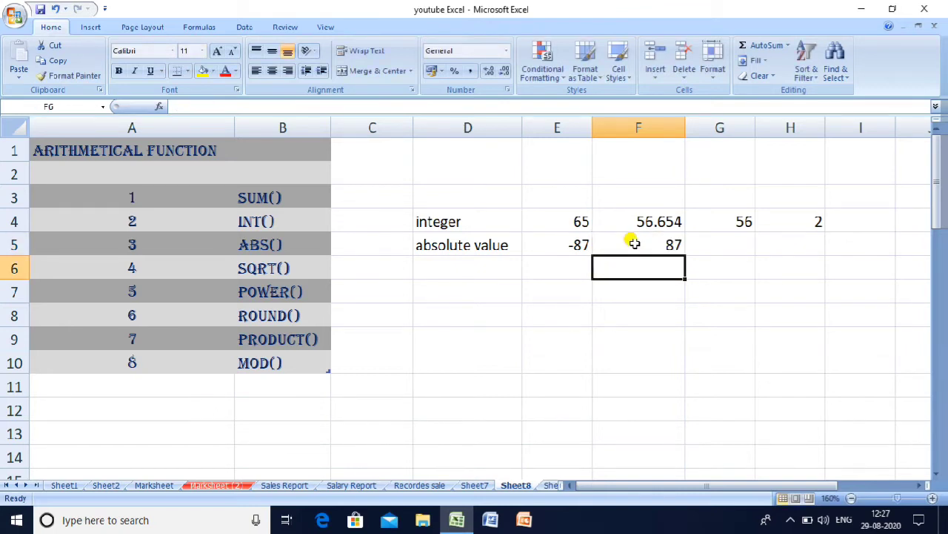
- Calculate the absolute value of a subtraction in G5 with the formula =abs(3-9)
key(Right)
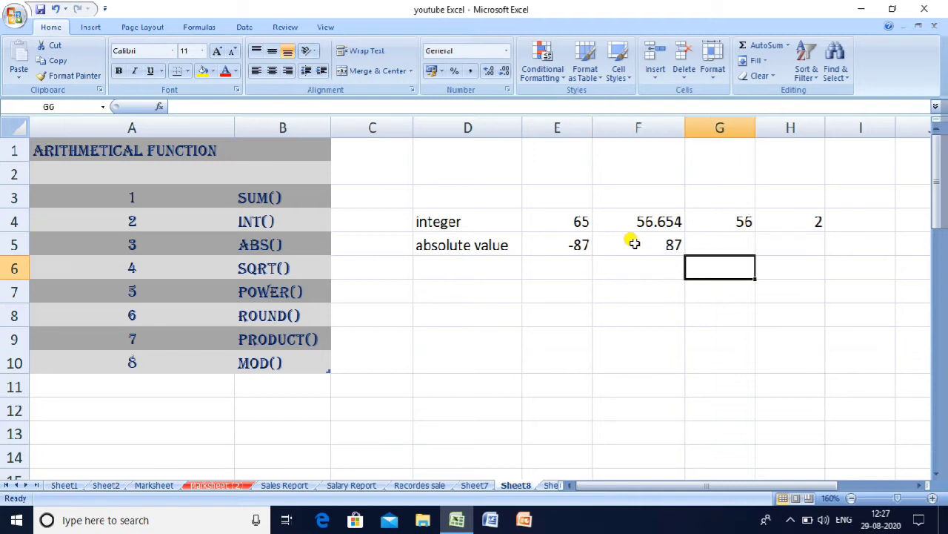
key(Up)
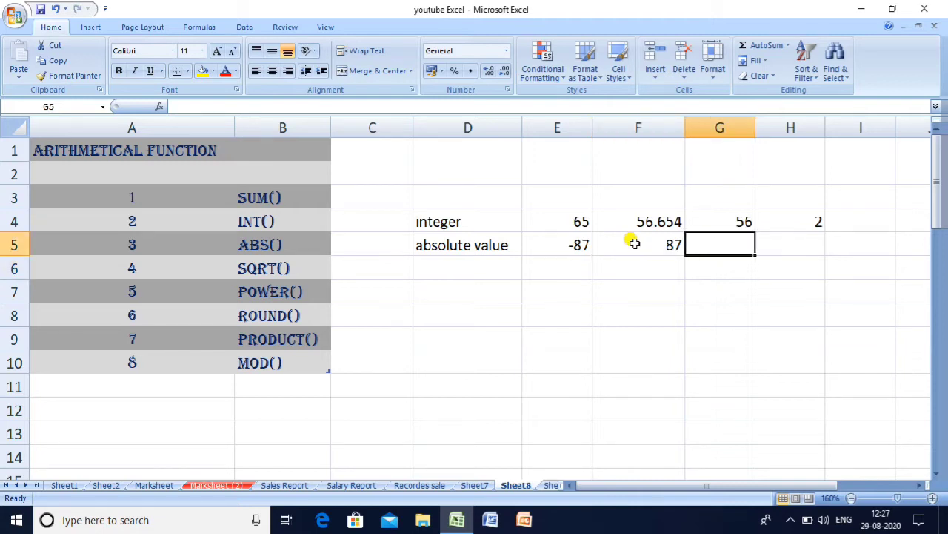
text(=abs)
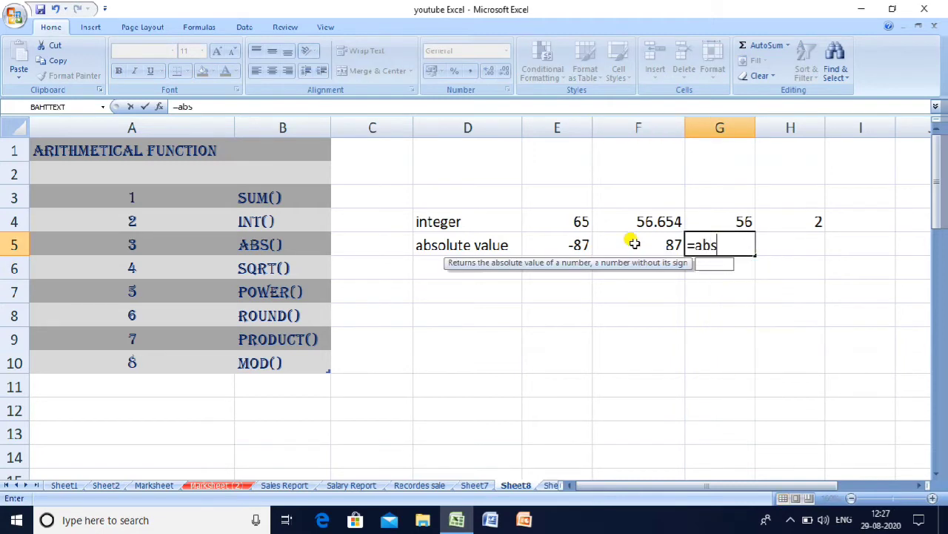
text((3-)
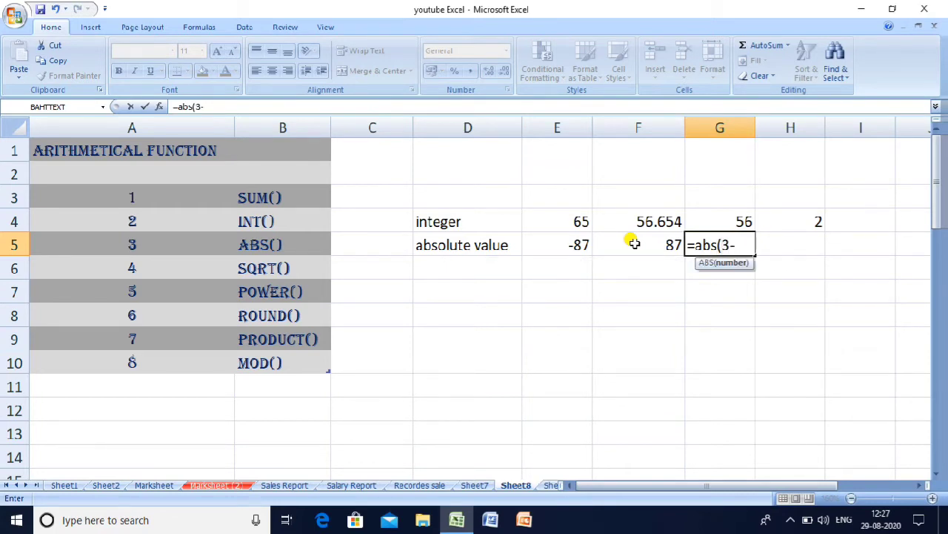
text(9))
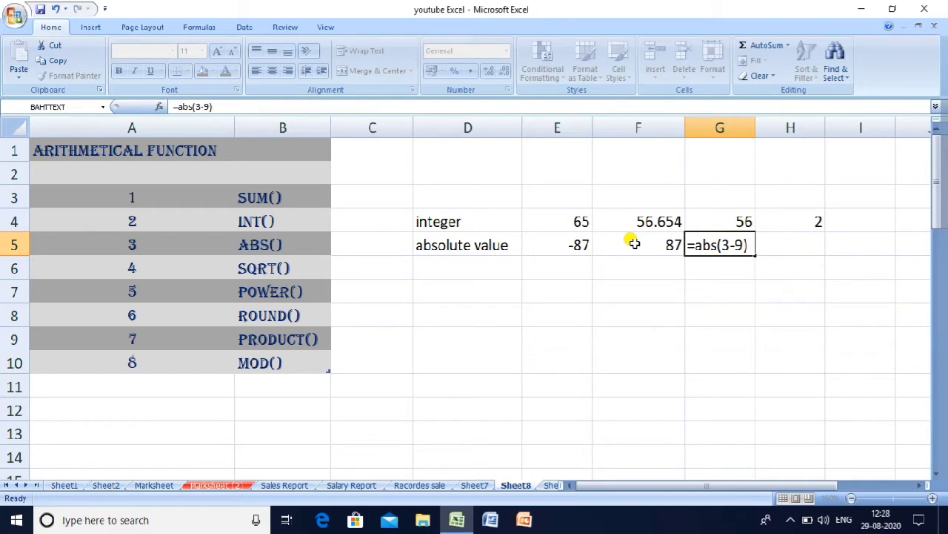
key(Return)
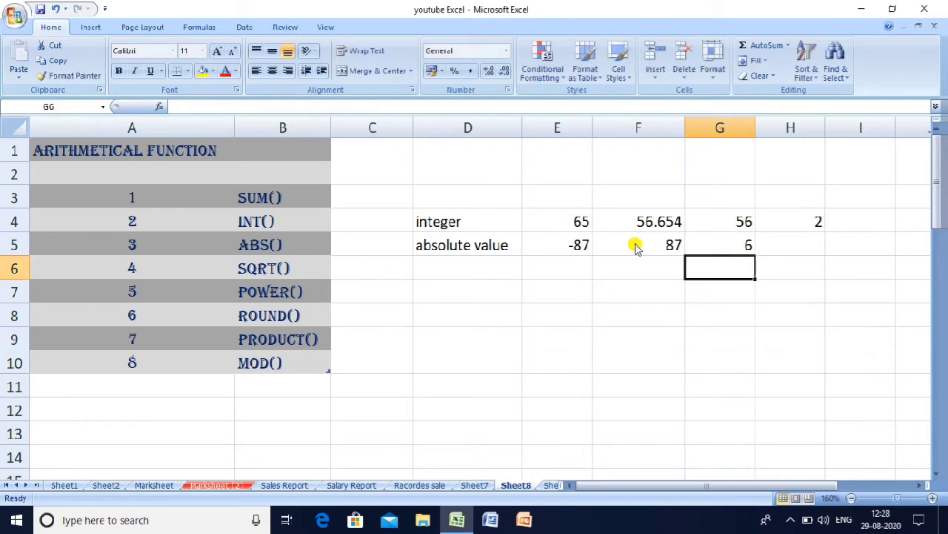
- Review the ABS formulas in F5 and G5, and enter the plain subtraction =3-9 in H5 for comparison
click(634, 243)
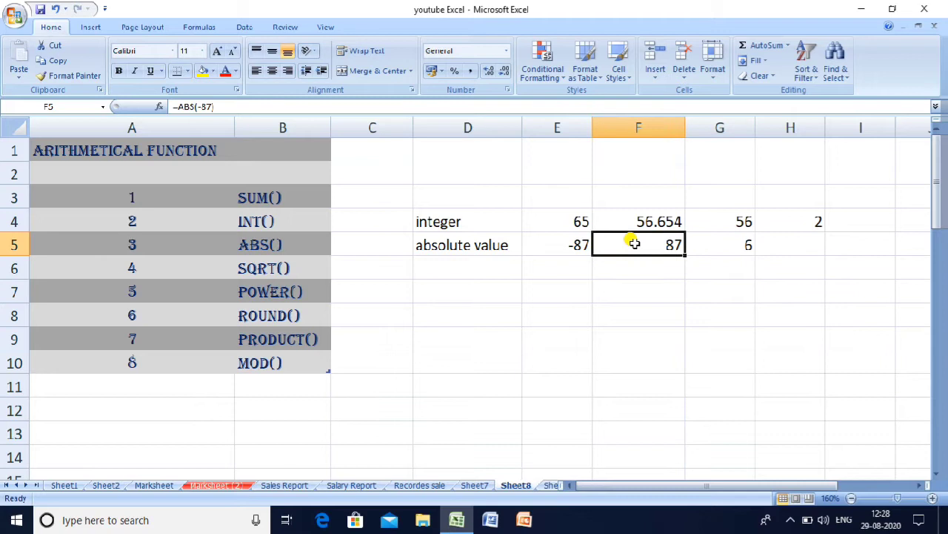
click(746, 242)
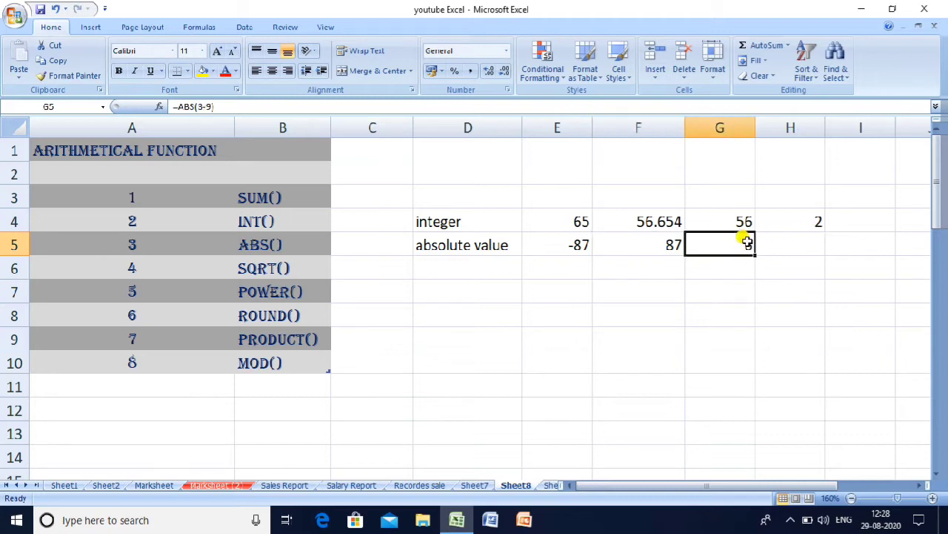
click(779, 241)
text(=)
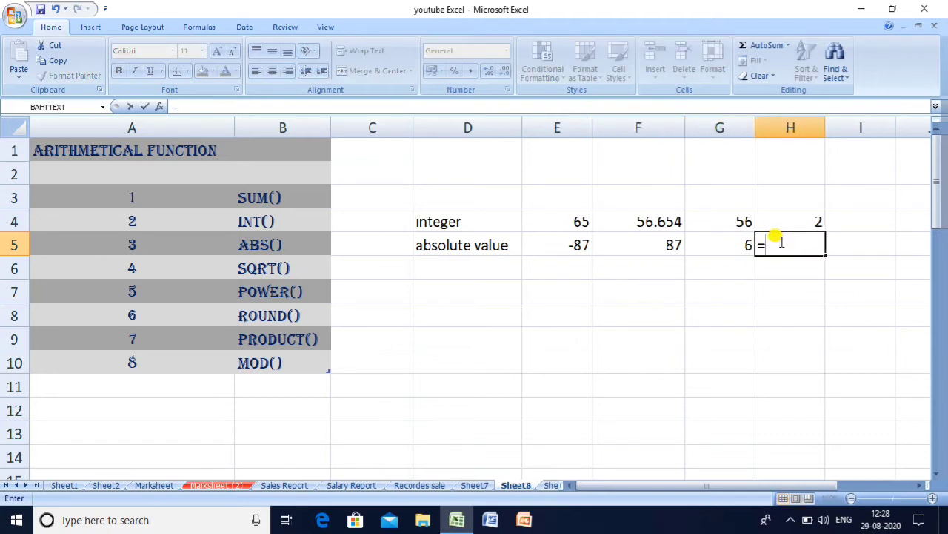
text(3-9)
key(Return)
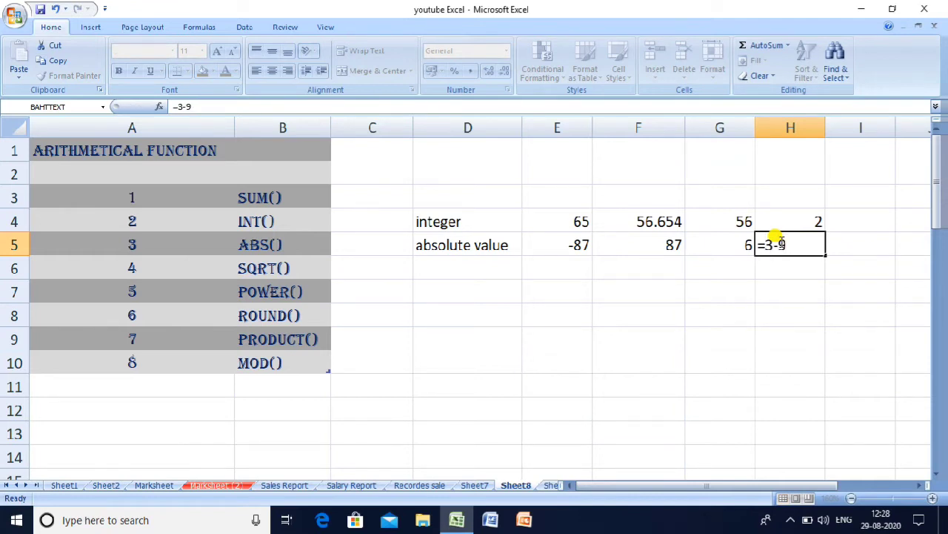
- Label D6 "square root", below the "absolute value" label
key(Left)
key(Left)
key(Left)
key(Left)
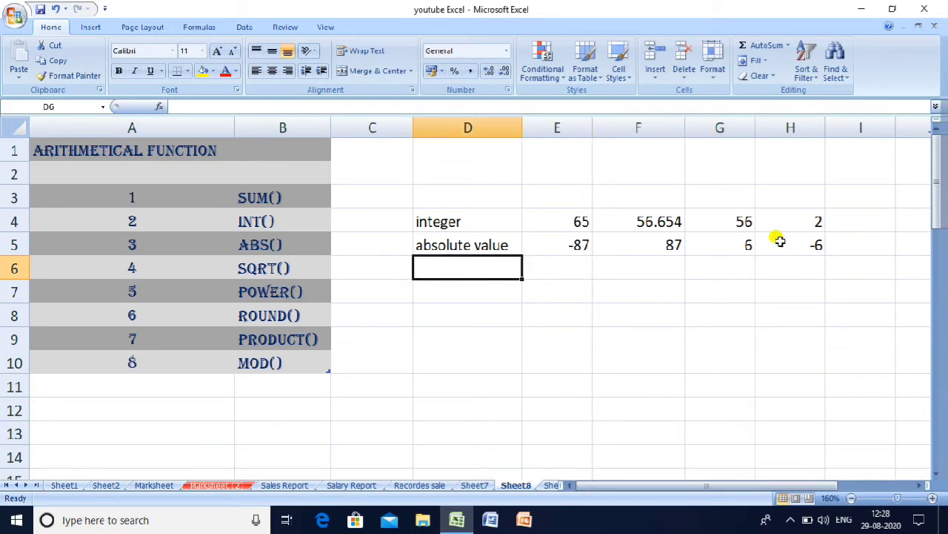
text(su)
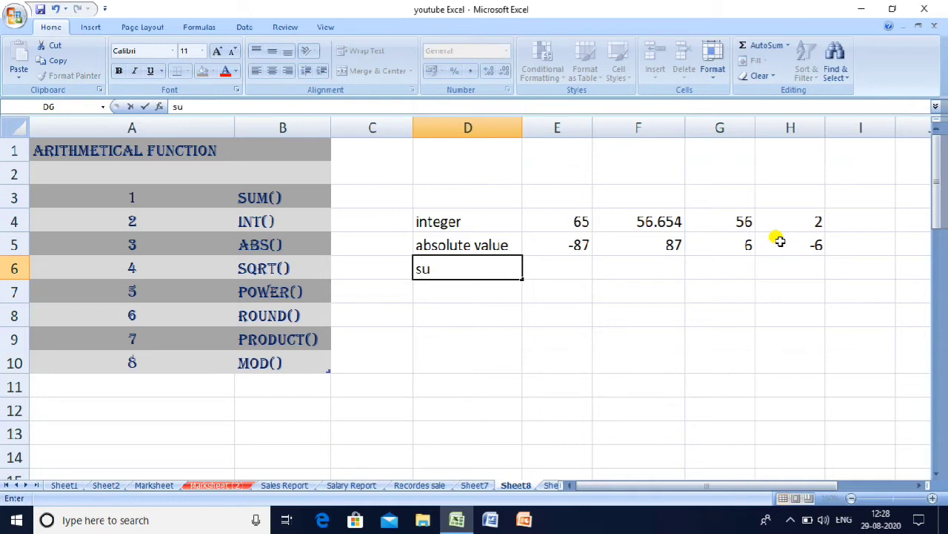
key(BackSpace)
text(quare root)
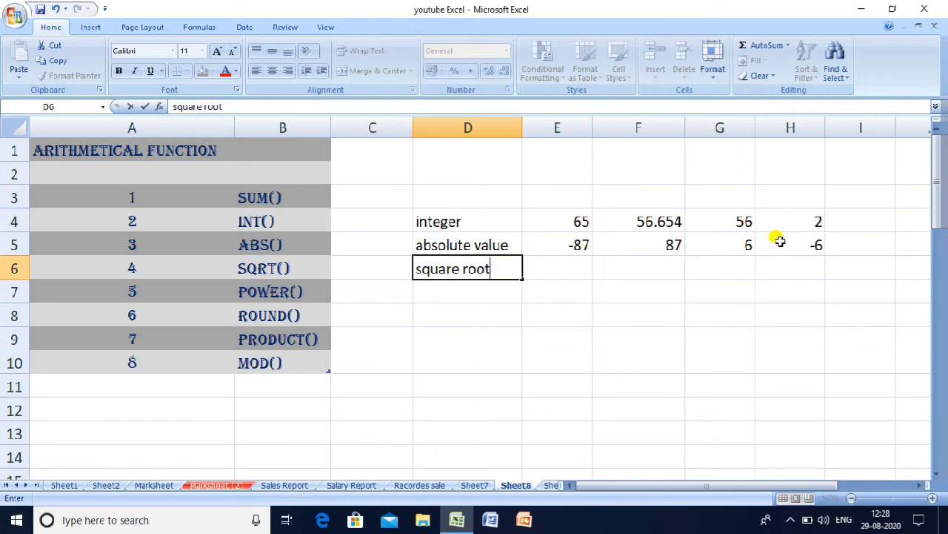
key(Tab)
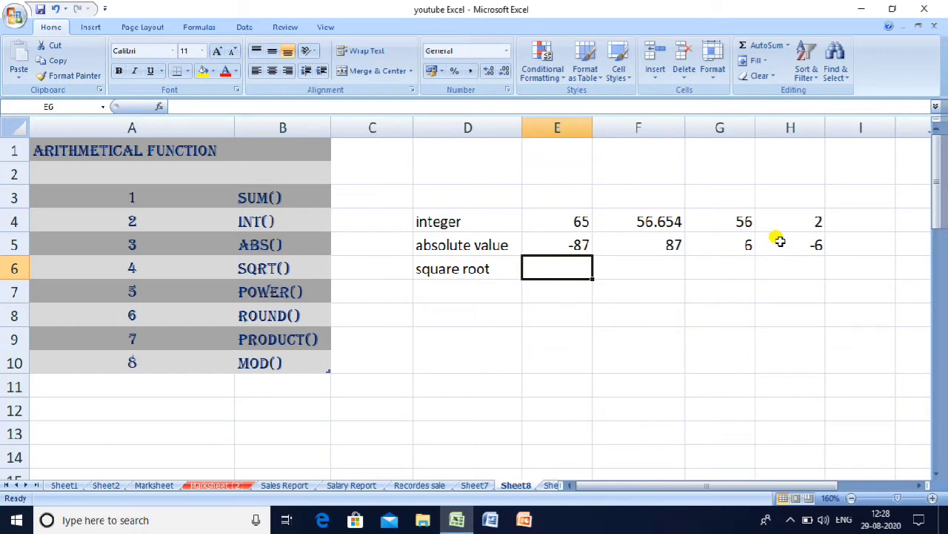
- Enter the sample number 16 in E6, beside the "square root" label
text(4)
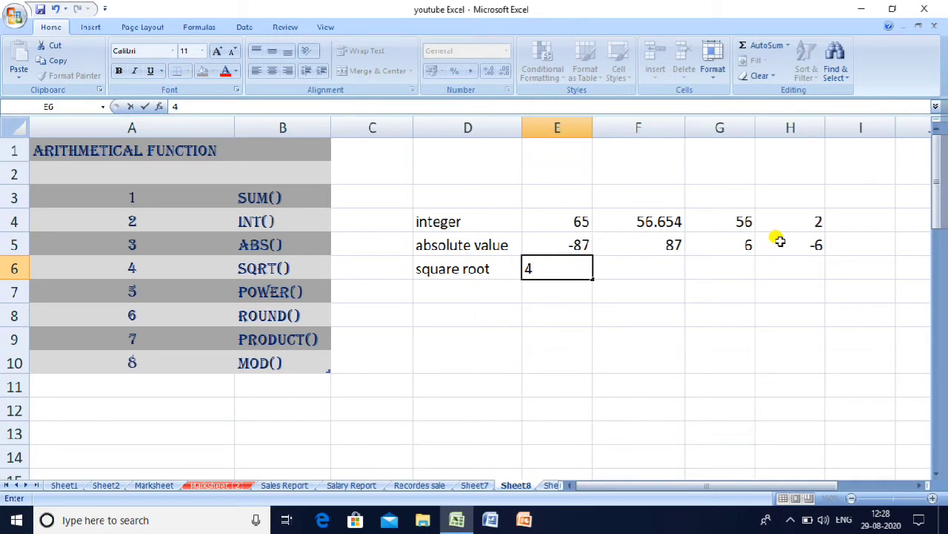
key(BackSpace)
text(6)
key(BackSpace)
text(16)
key(ctrl+Return)
key(Tab)
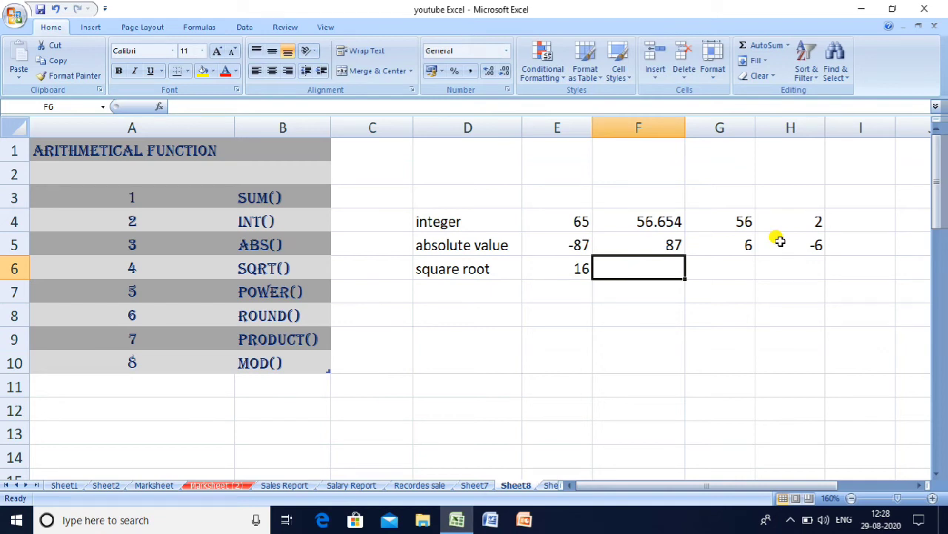
- Calculate the square root of 16 in F6 with the formula =sqrt(16) and select G6
text(=)
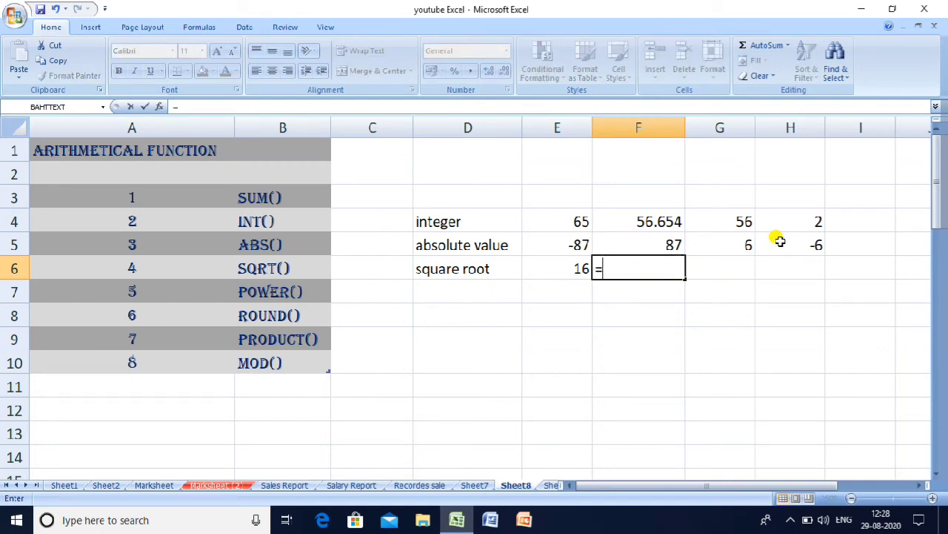
text(sqrt)
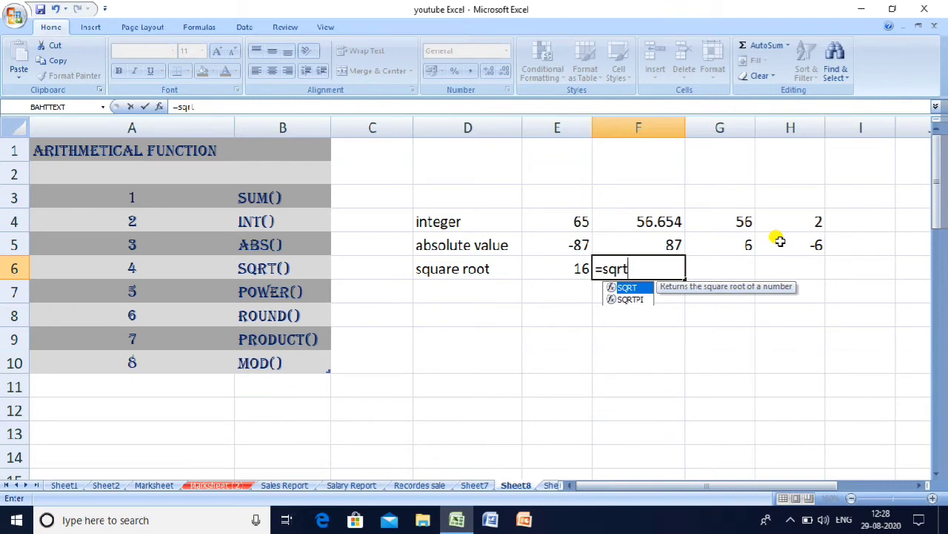
text((1)
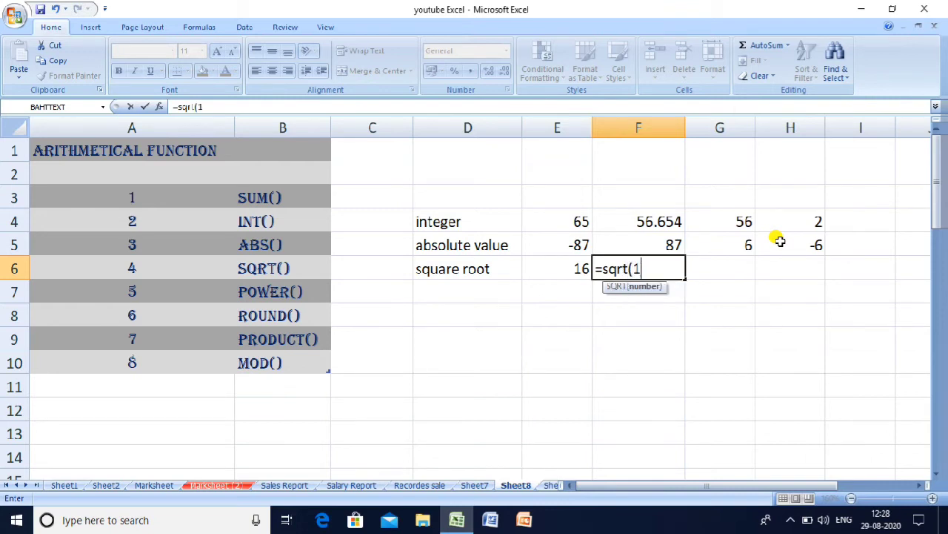
text(6))
key(Return)
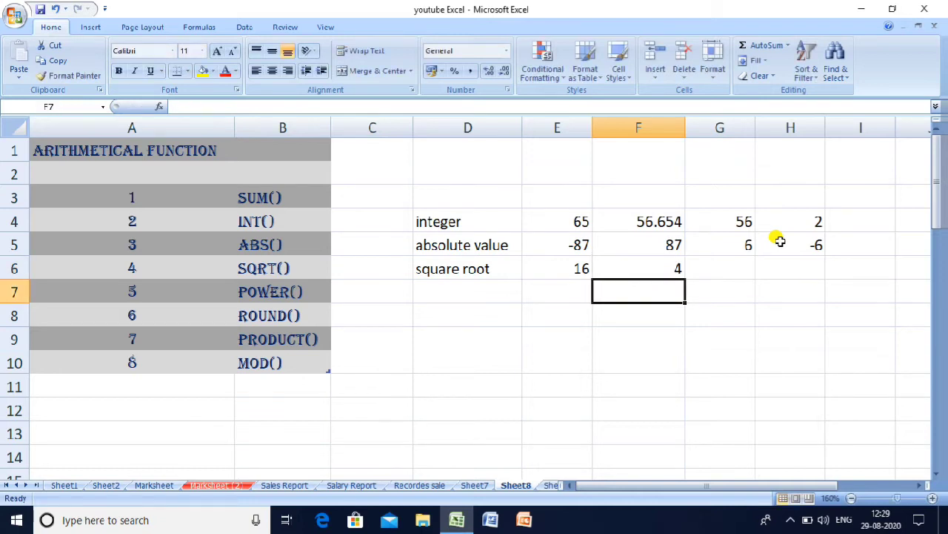
key(Right)
key(Up)
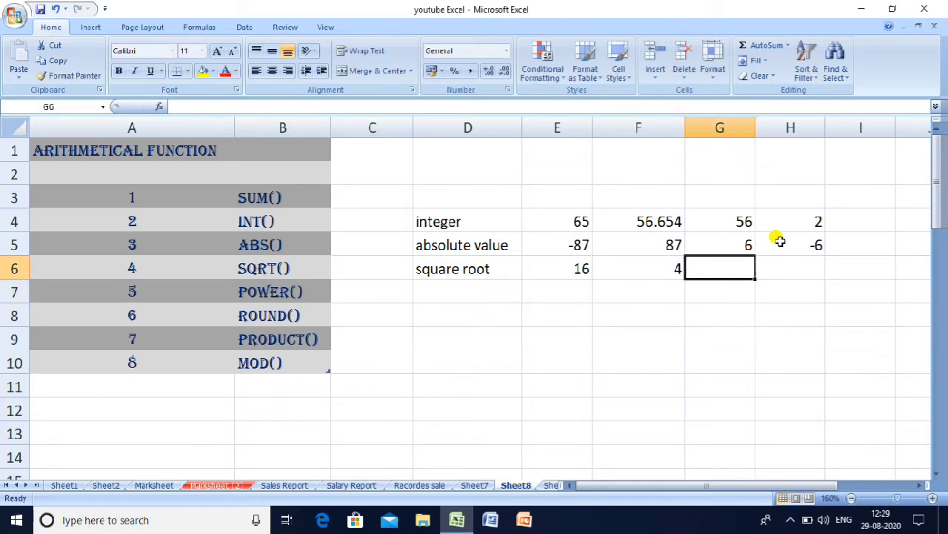
- Calculate the square root of 64 in G6 with the formula =sqrt(64)
text(=sqr)
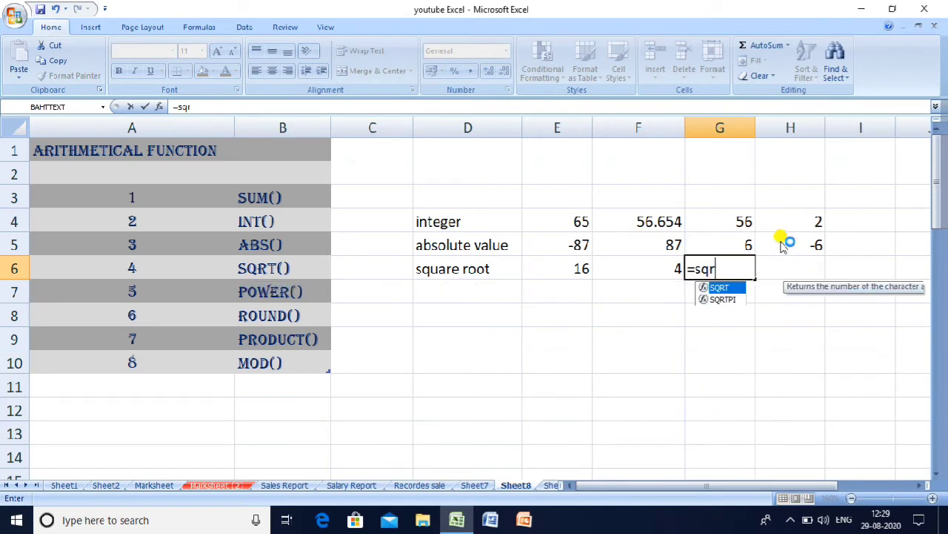
text(t()
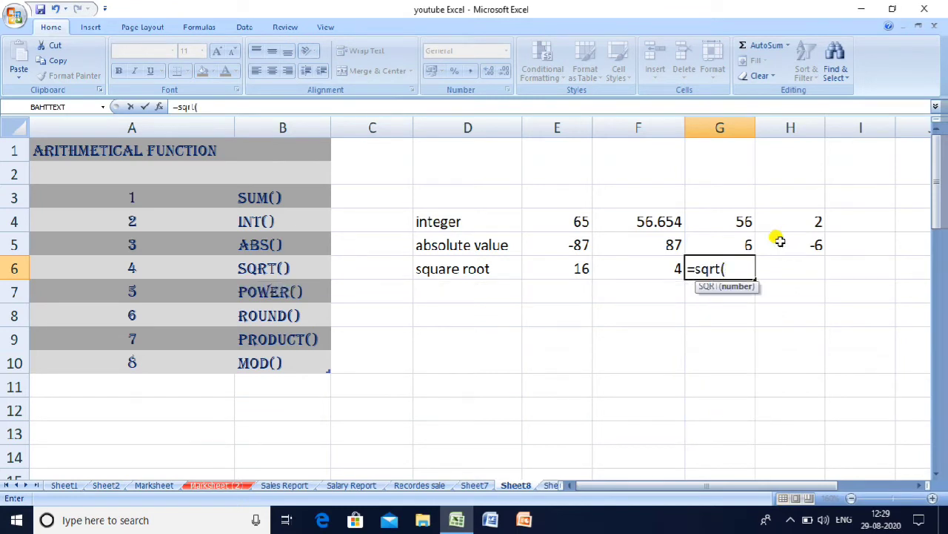
text(64))
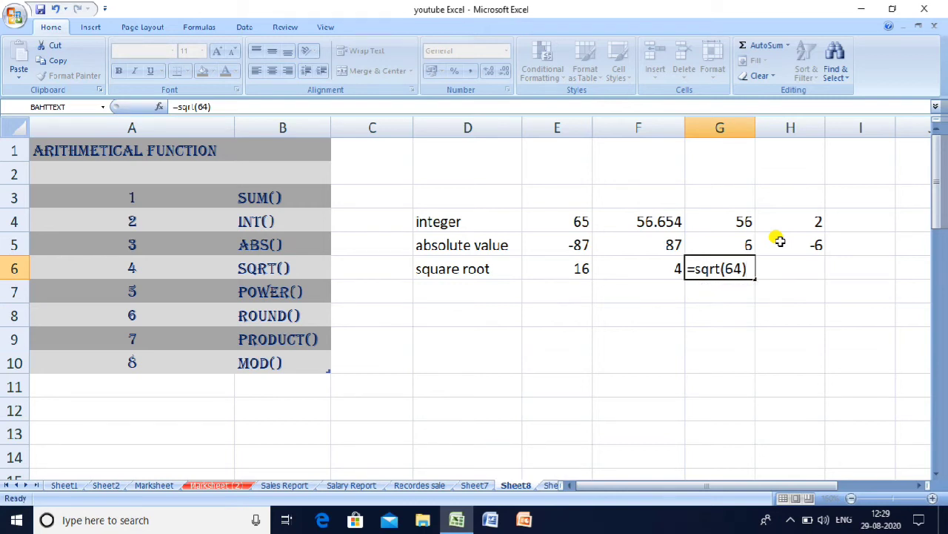
key(Return)
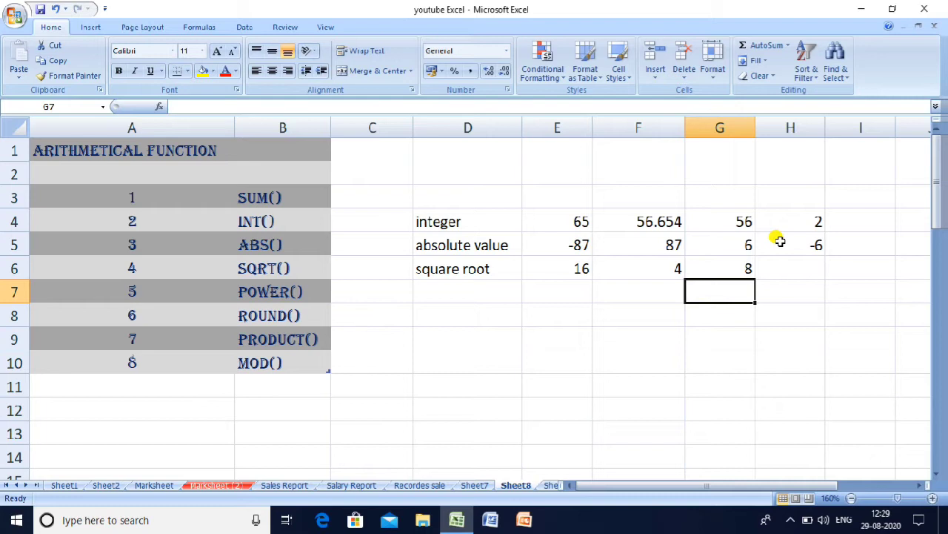
- Label D7 "Power", below the "square root" label
key(Left)
key(Left)
key(Left)
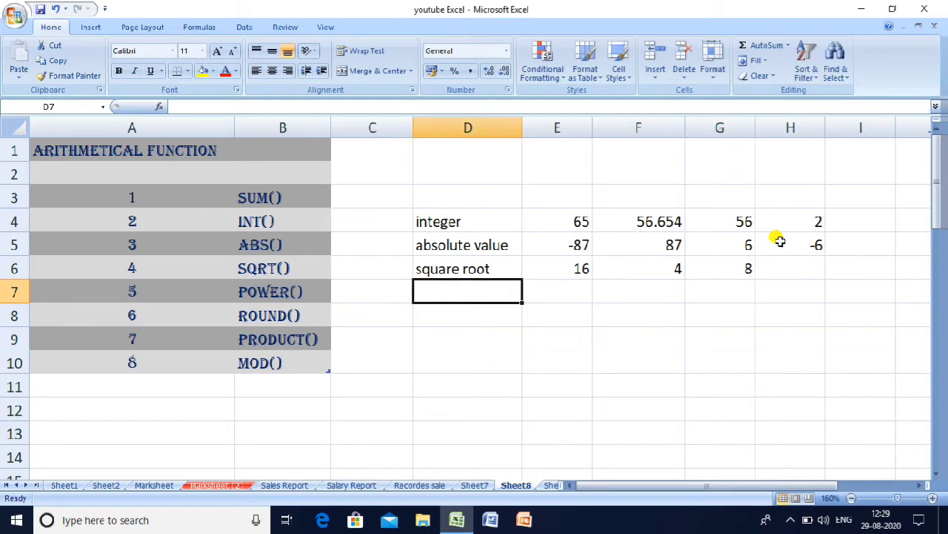
text(pow)
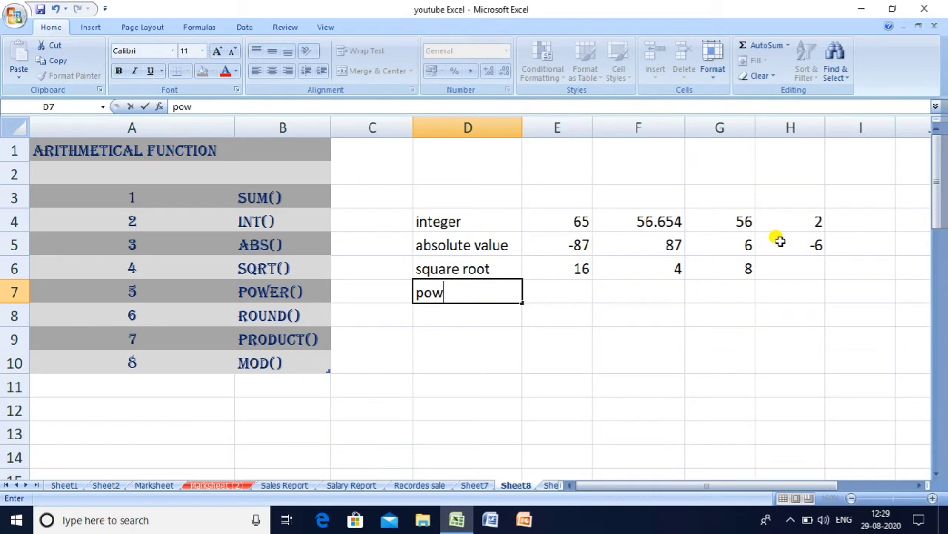
key(Tab)
key(Tab)
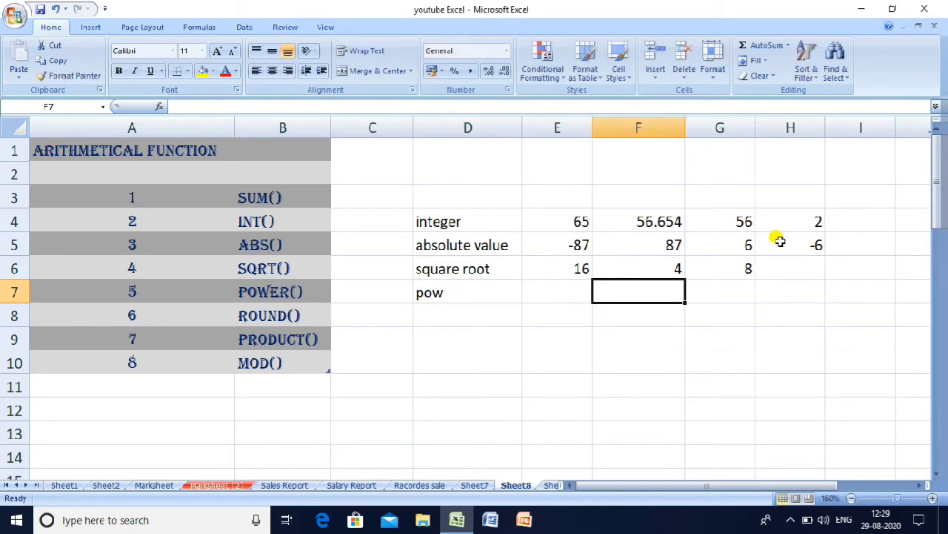
key(Left)
key(Left)
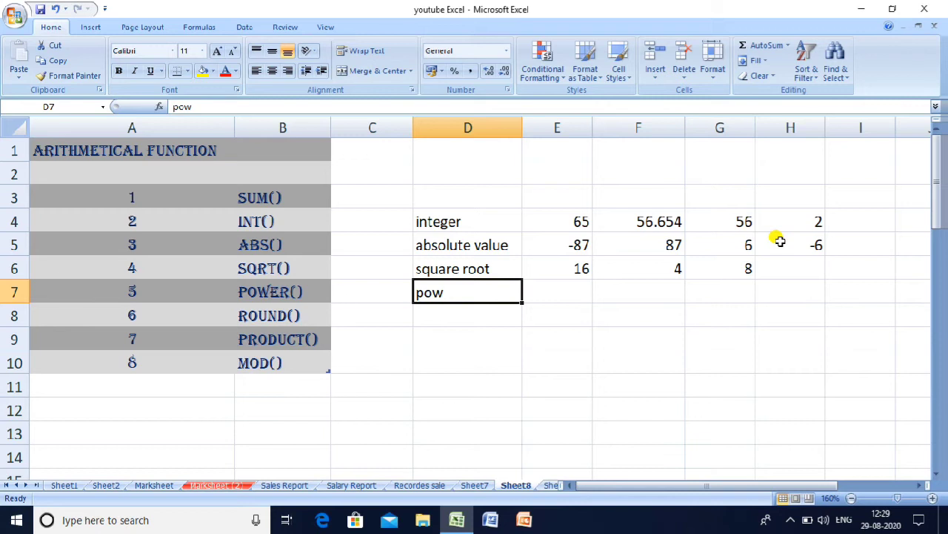
text(Power)
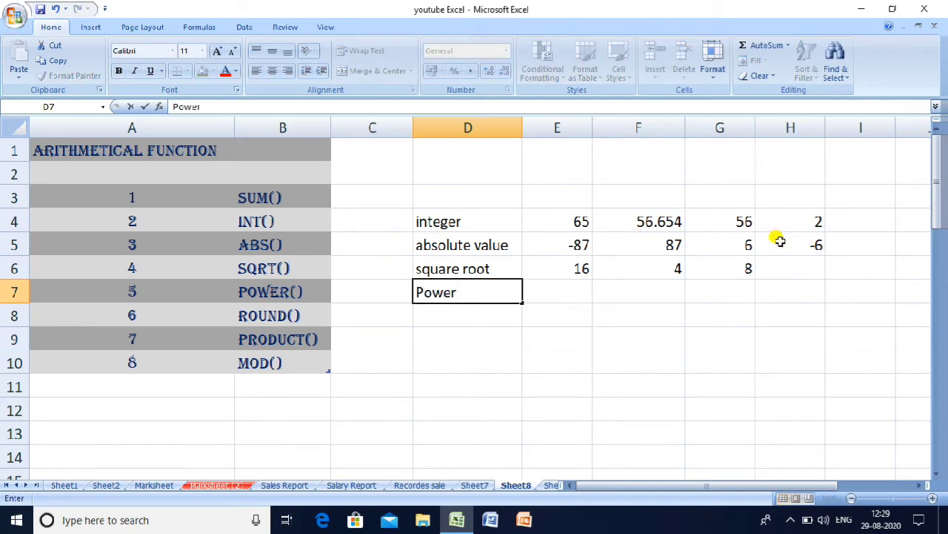
key(Tab)
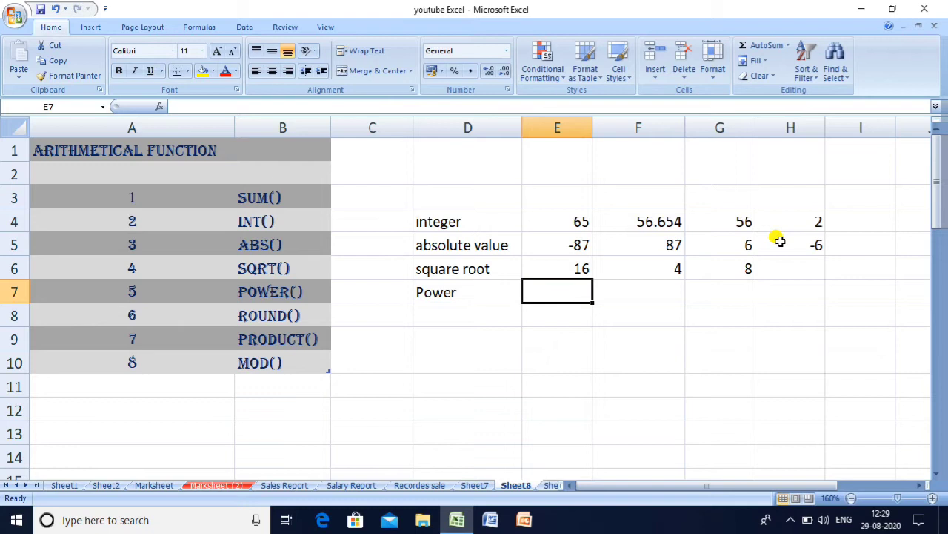
- Enter the sample pair 3,2 in E7 and its expected power result 9 as a plain number in F7
text(3)
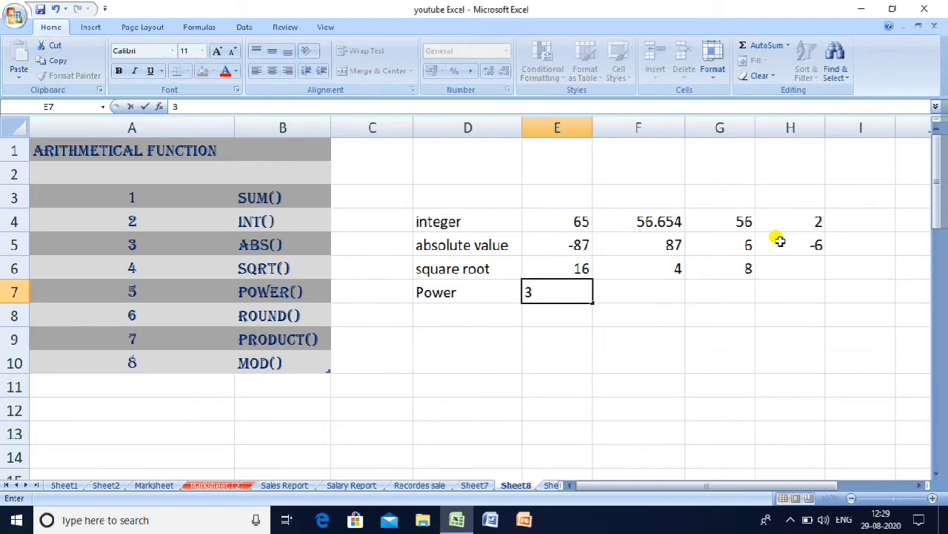
text(,2)
key(Tab)
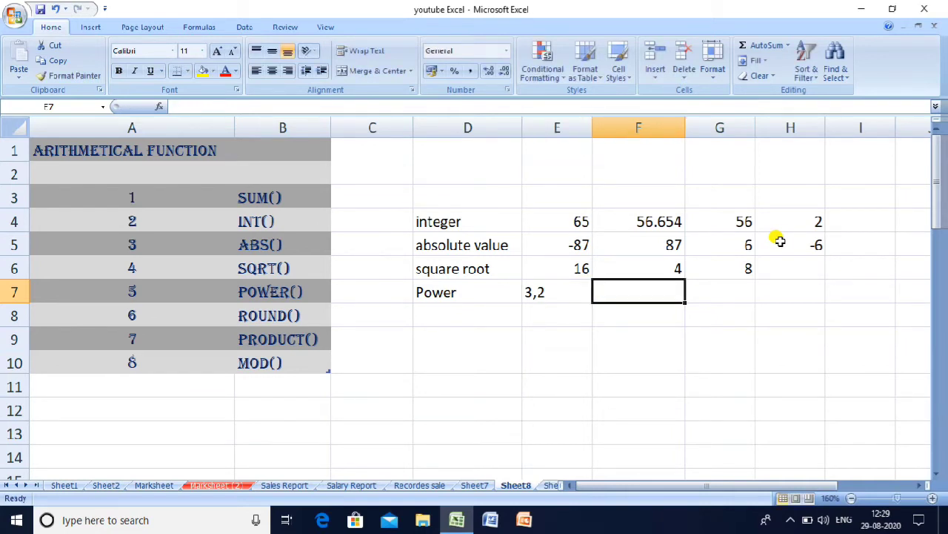
text(9)
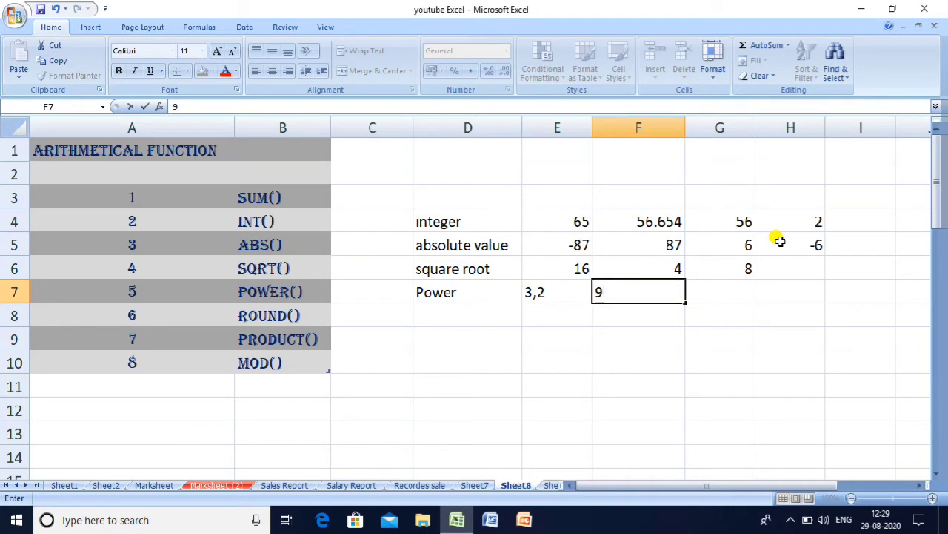
key(Return)
- Enter a second sample pair 3,4 in E8 and its expected power result 81 as a plain number in F8
key(Left)
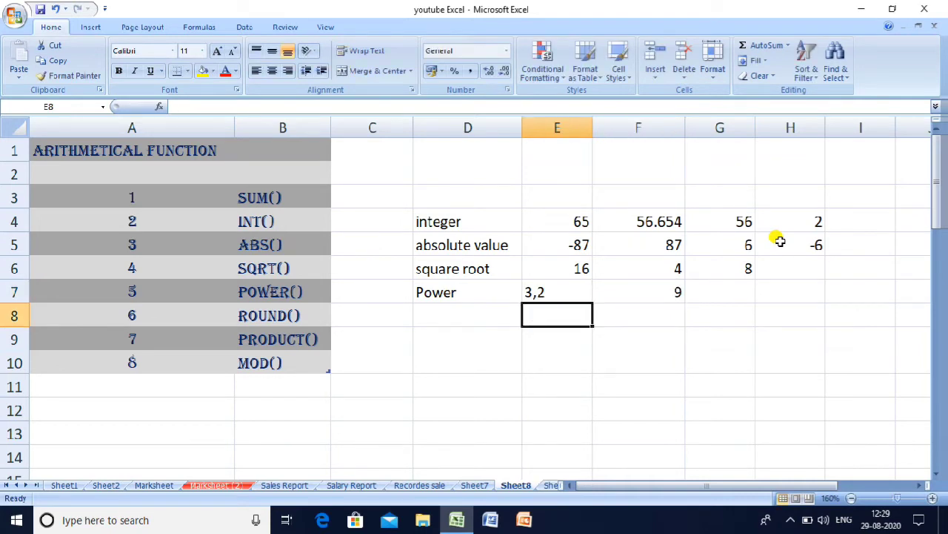
text(3,4)
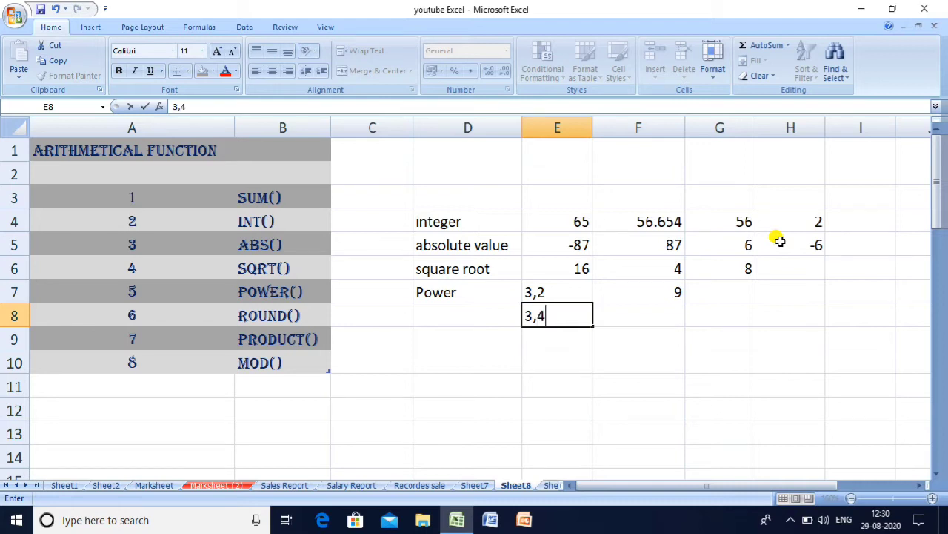
key(Return)
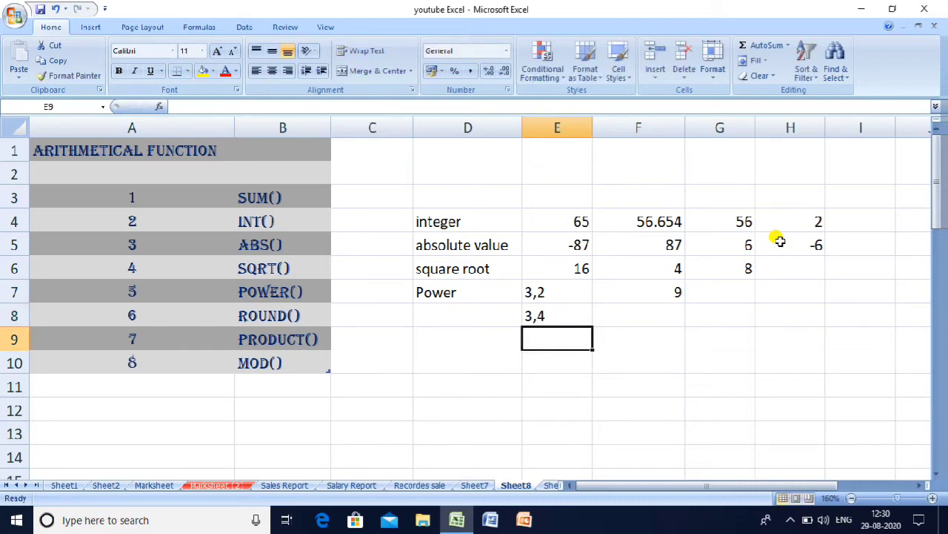
key(Up)
key(Right)
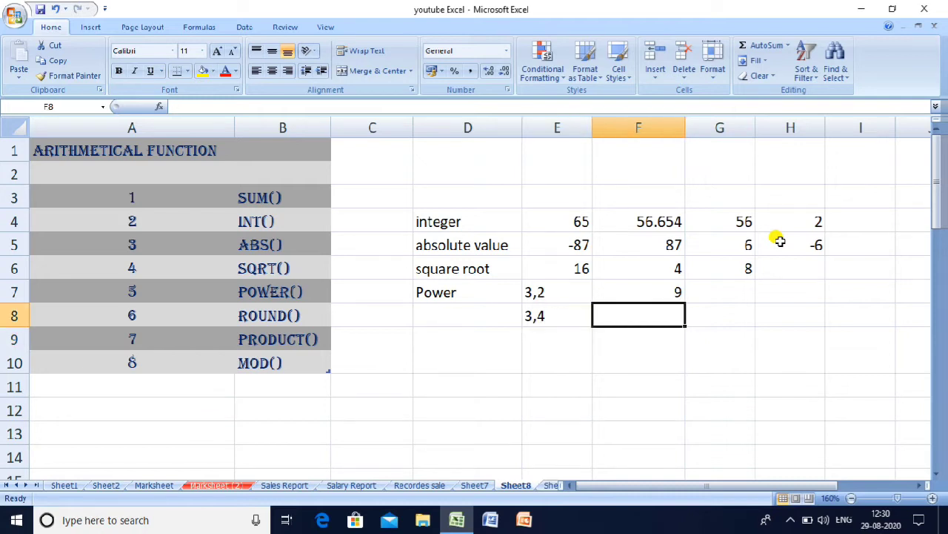
text(81)
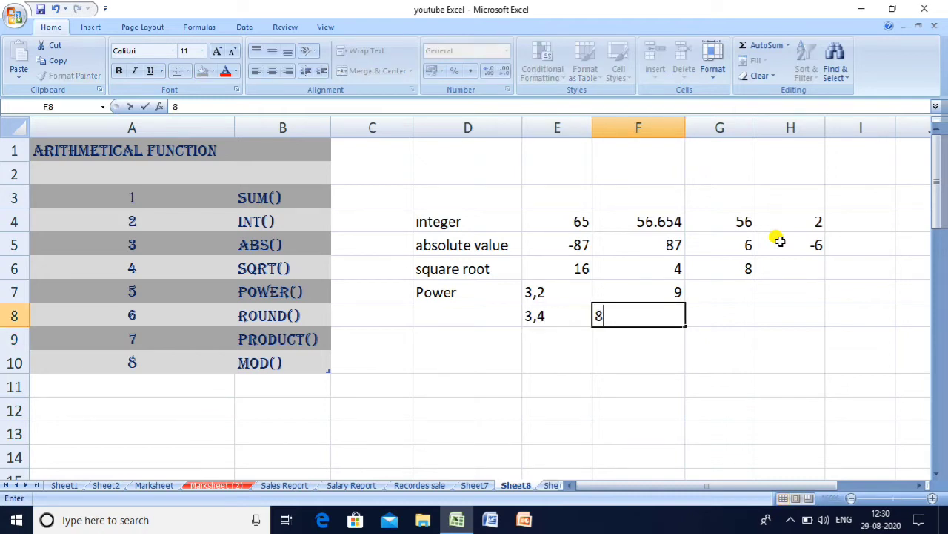
key(Return)
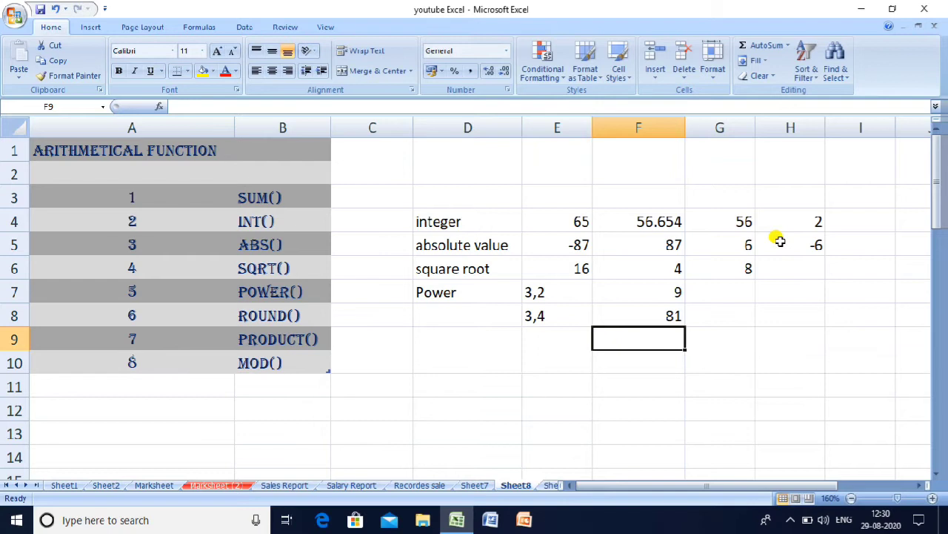
- Write out the multiplications behind both powers as text: 3*3 in G7 and 3*3*3*3 in G8
key(Up)
key(Up)
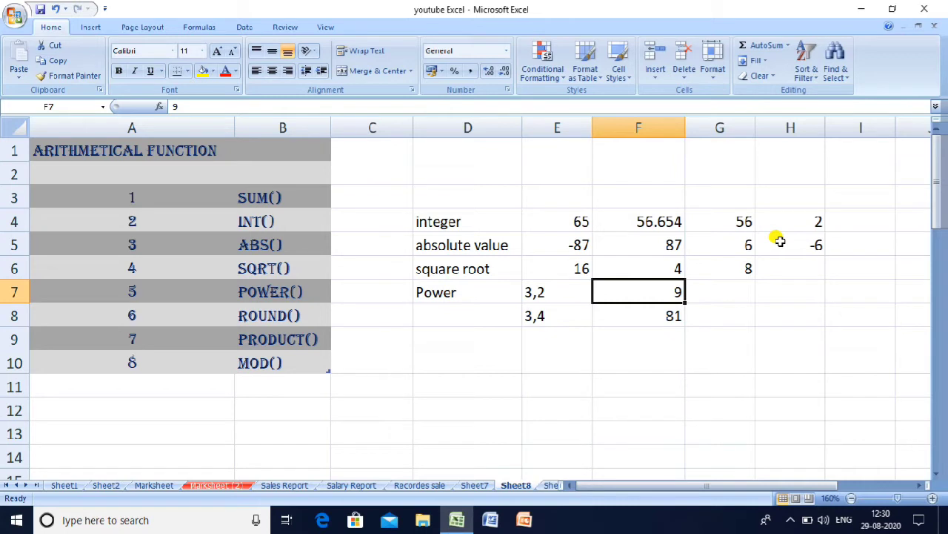
key(Right)
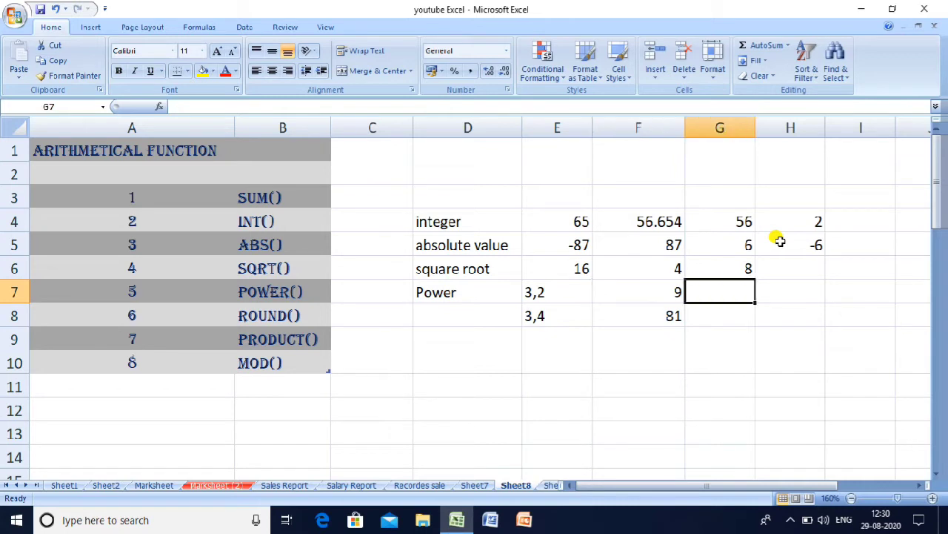
text(3*3)
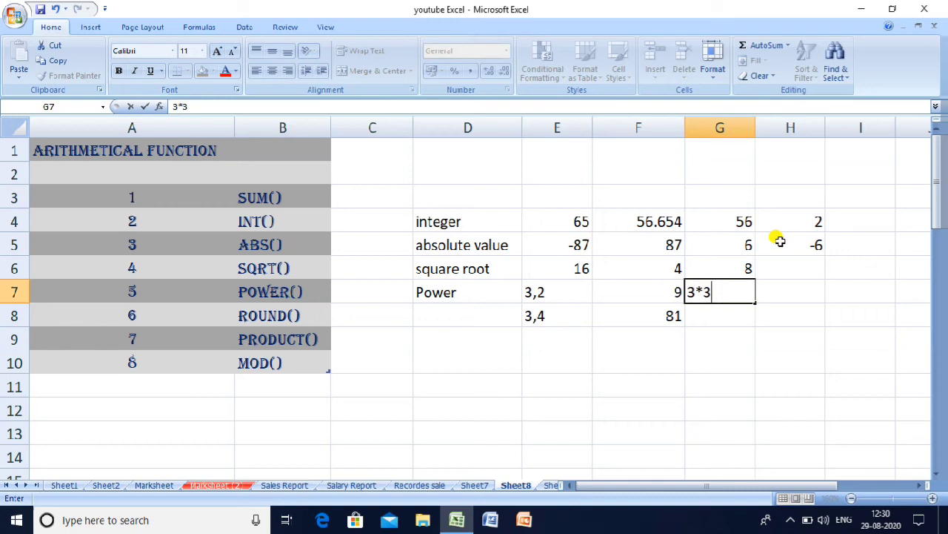
key(Return)
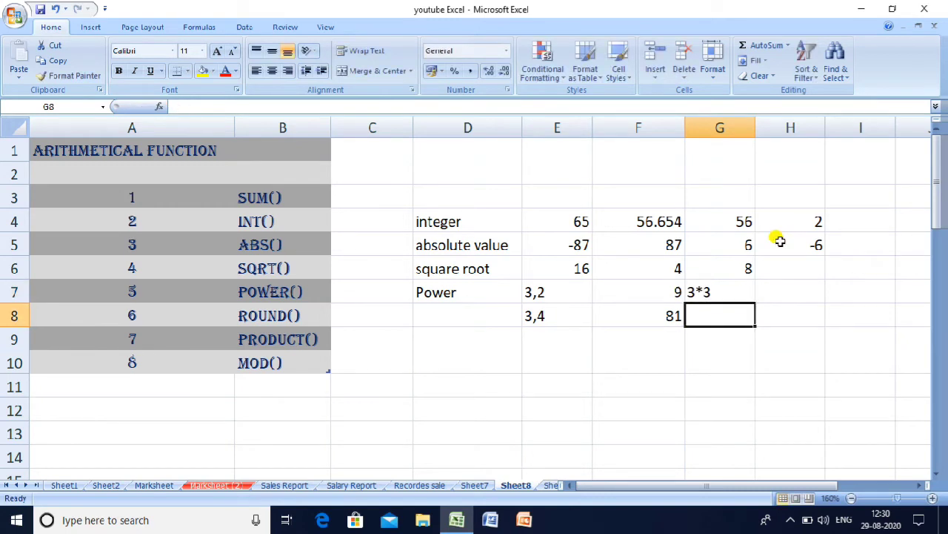
text(3)
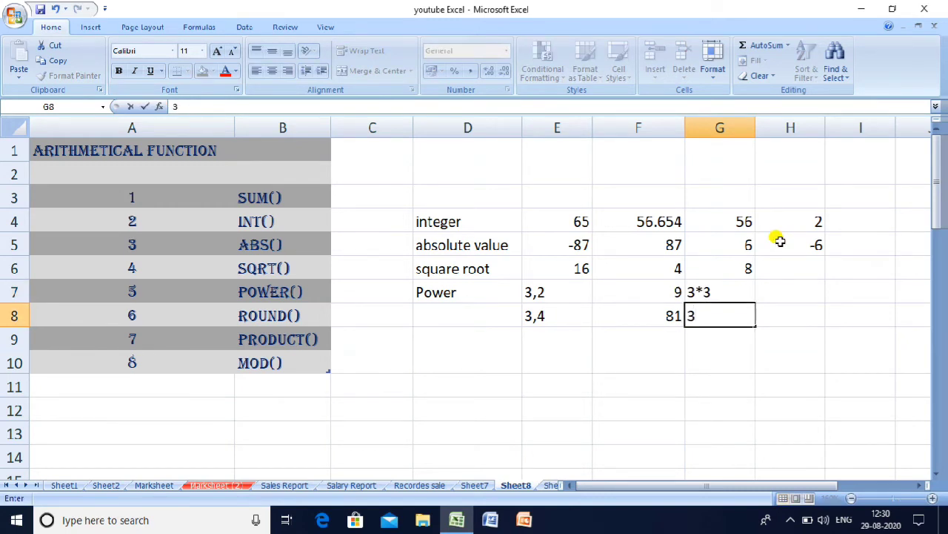
text(*3*3*3)
key(Tab)
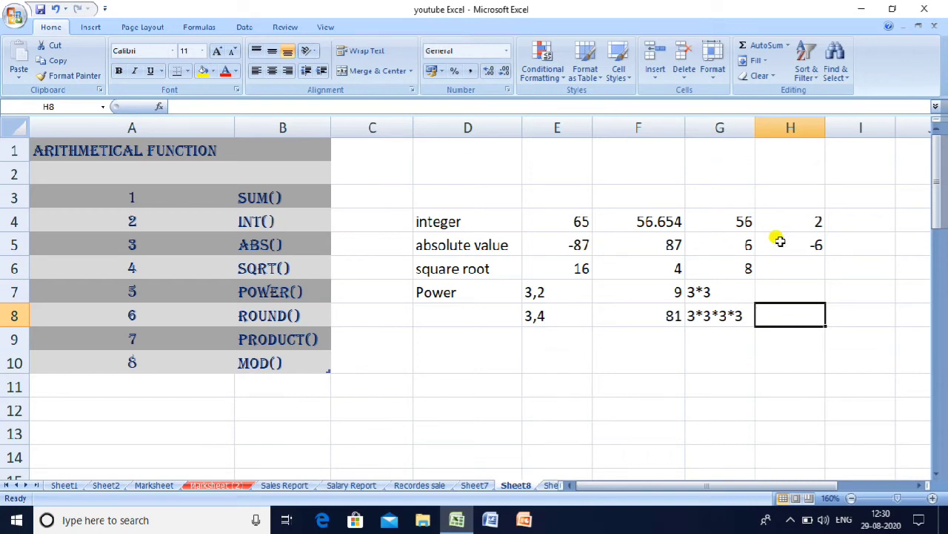
- Calculate 3 to the power of 2 in H7 with the formula =power(3,2)
key(Up)
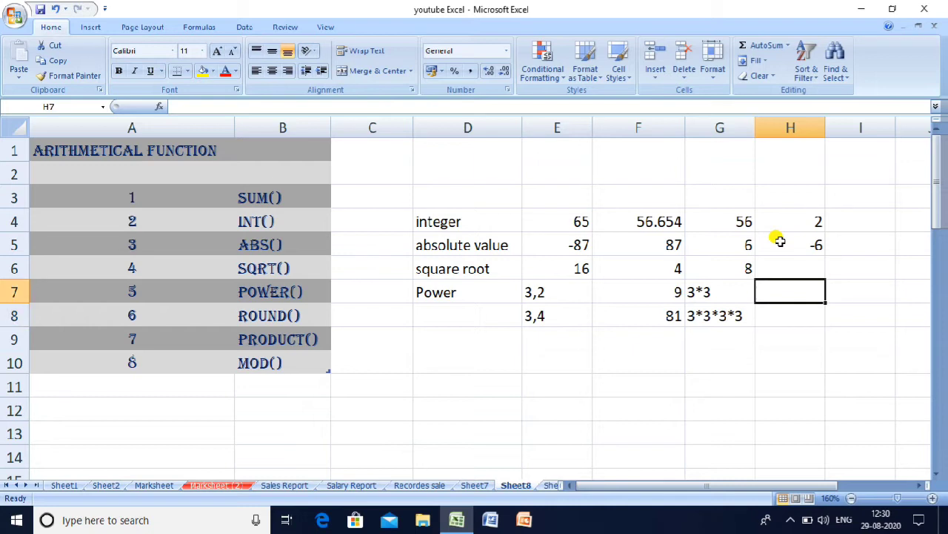
text(=)
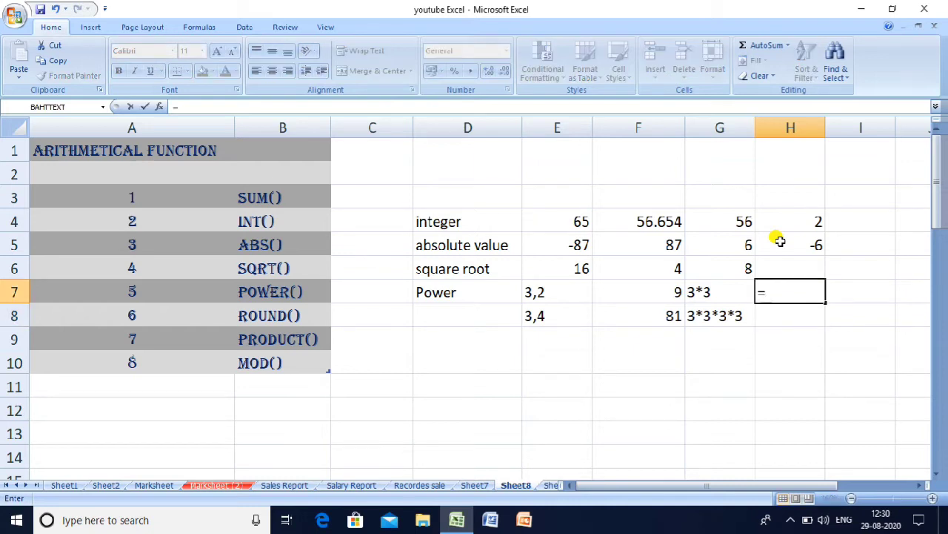
text(powe)
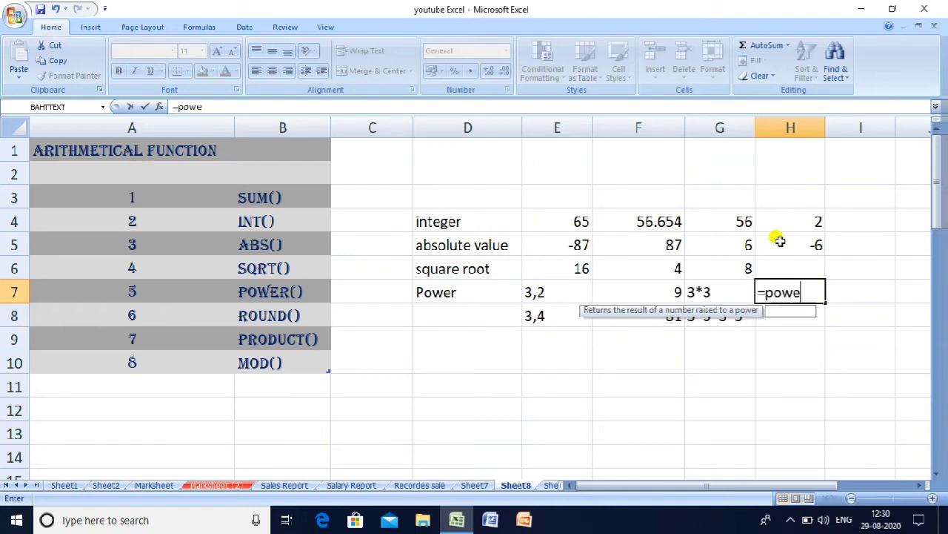
text(r()
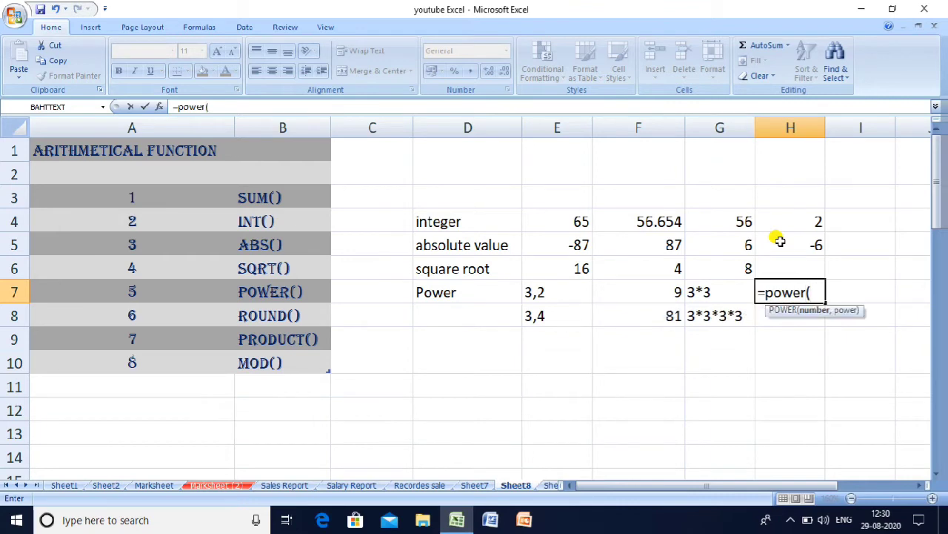
text(3,)
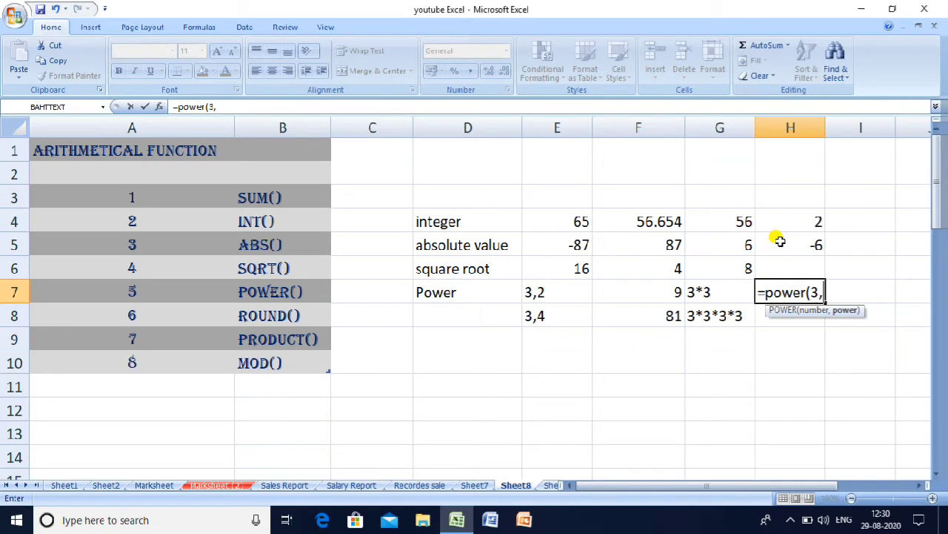
text(2))
key(Return)
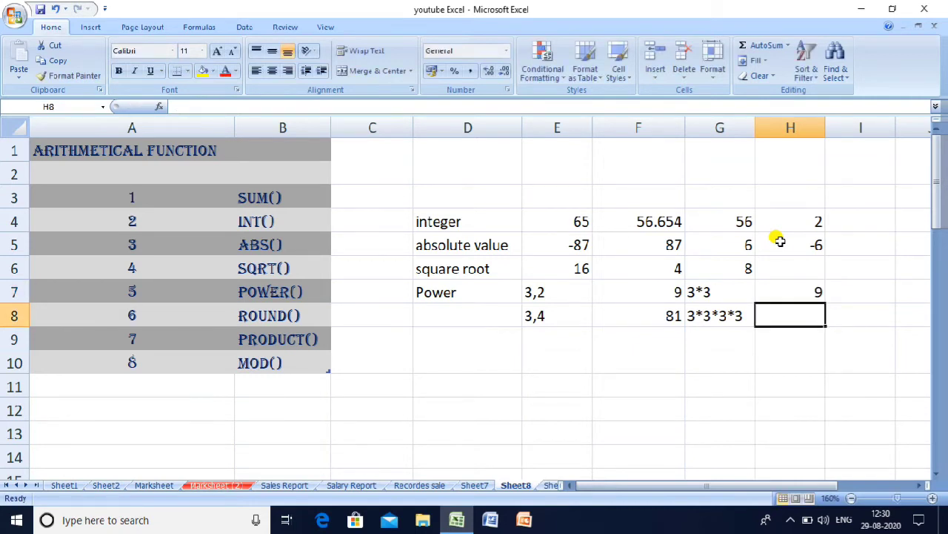
- Calculate 3 to the power of 4 in H8 with the formula =power(3,4)
text(=)
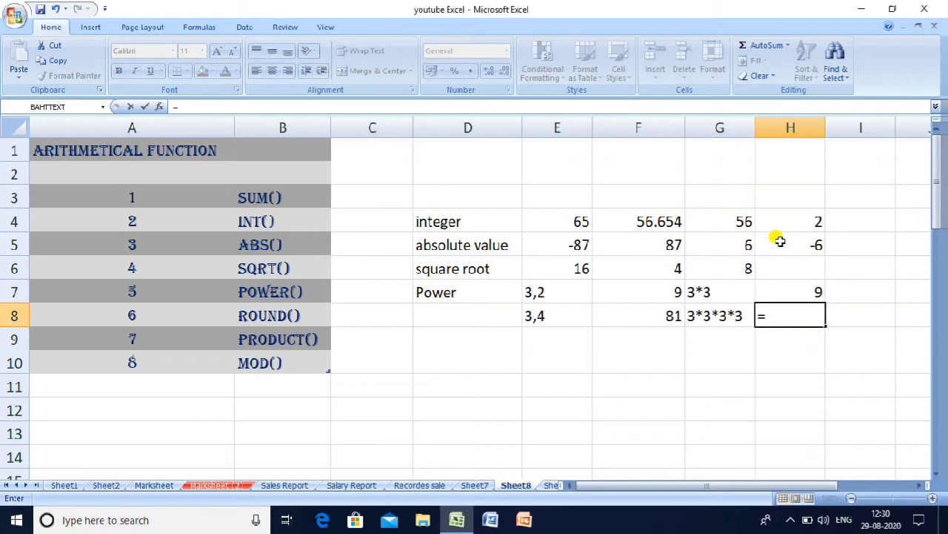
text(power)
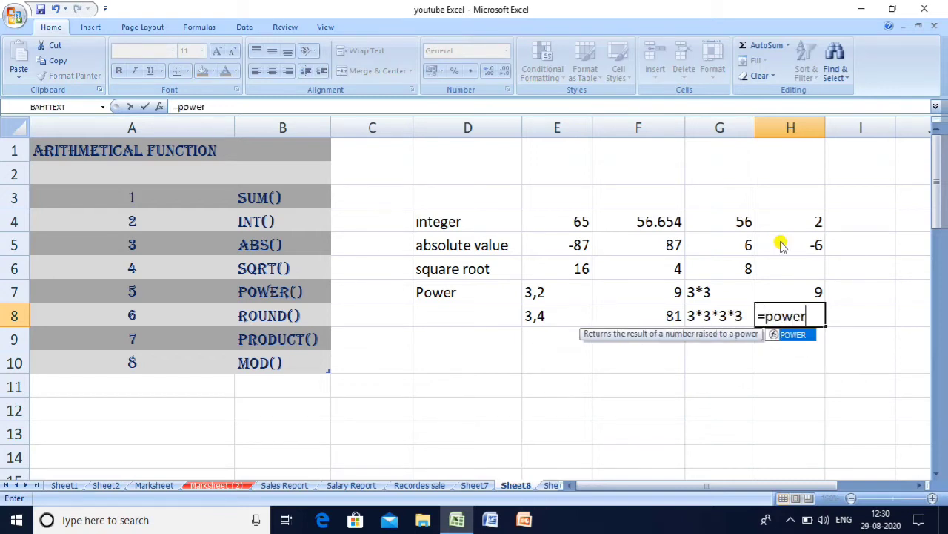
text((3)
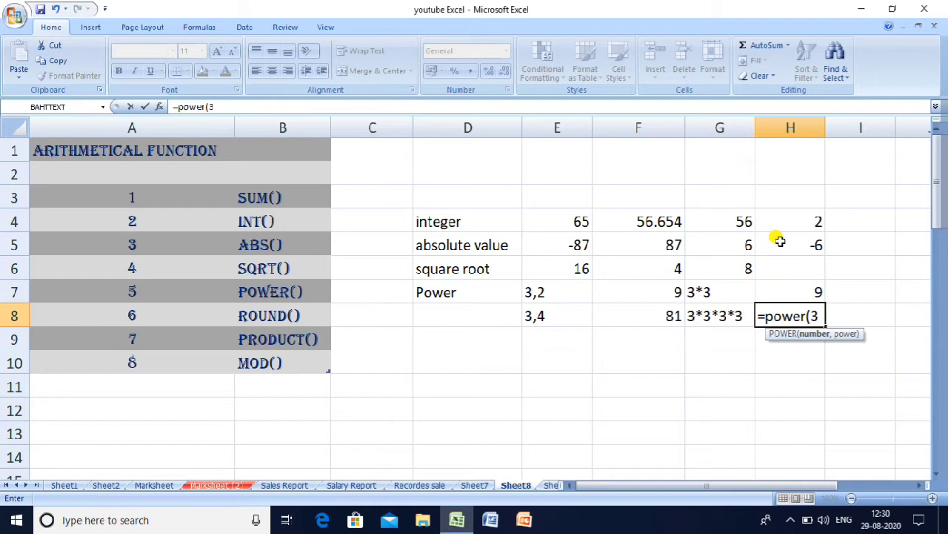
text(,4))
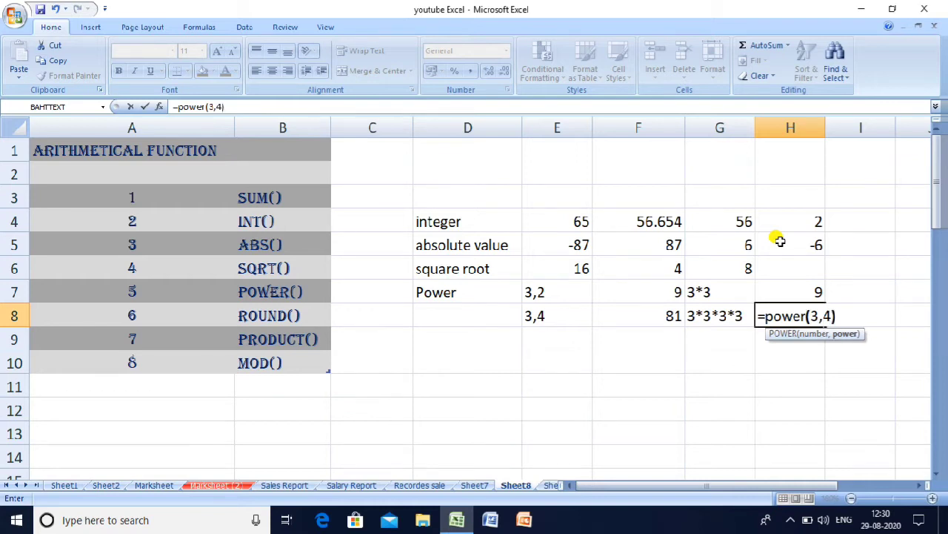
key(Return)
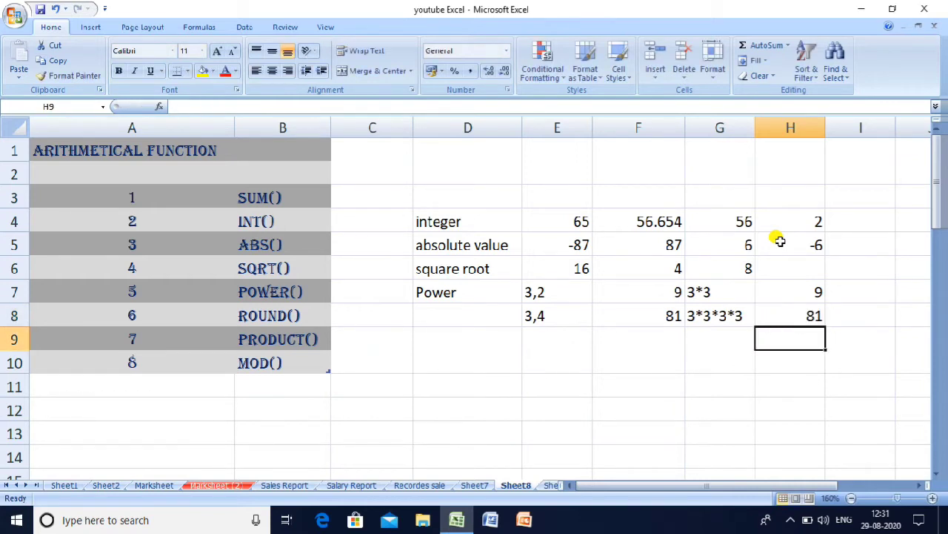
- Add the label Round in D9, directly below the Power rows
key(Left)
key(Left)
key(Left)
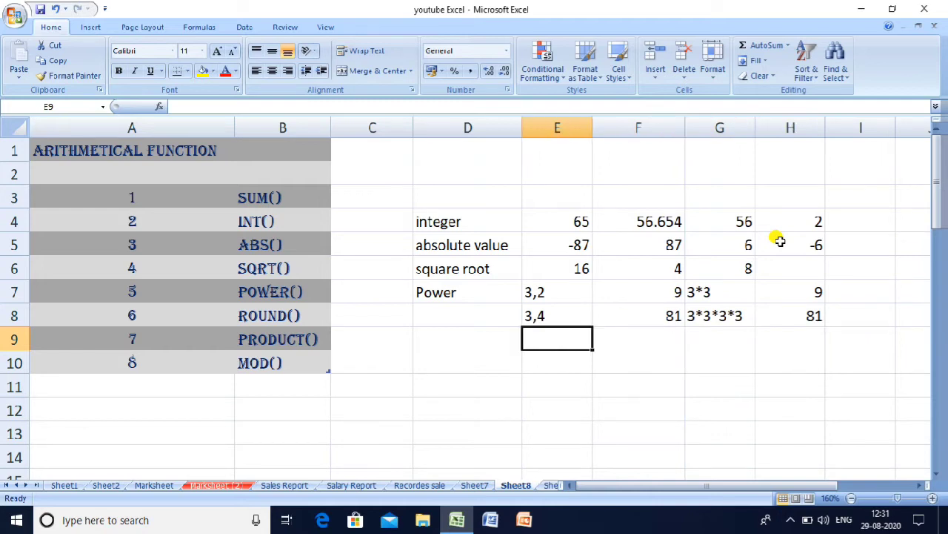
key(Up)
key(Up)
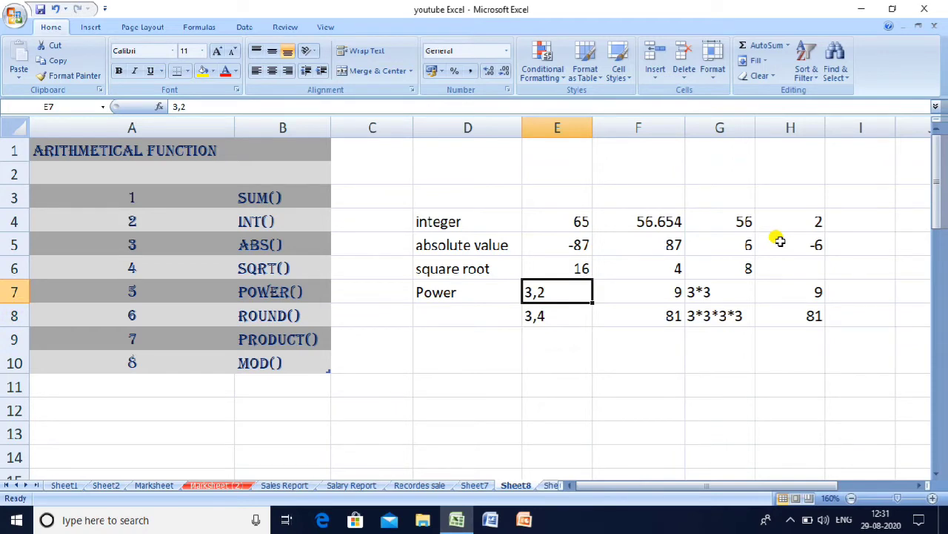
key(Down)
key(Down)
key(Left)
key(Left)
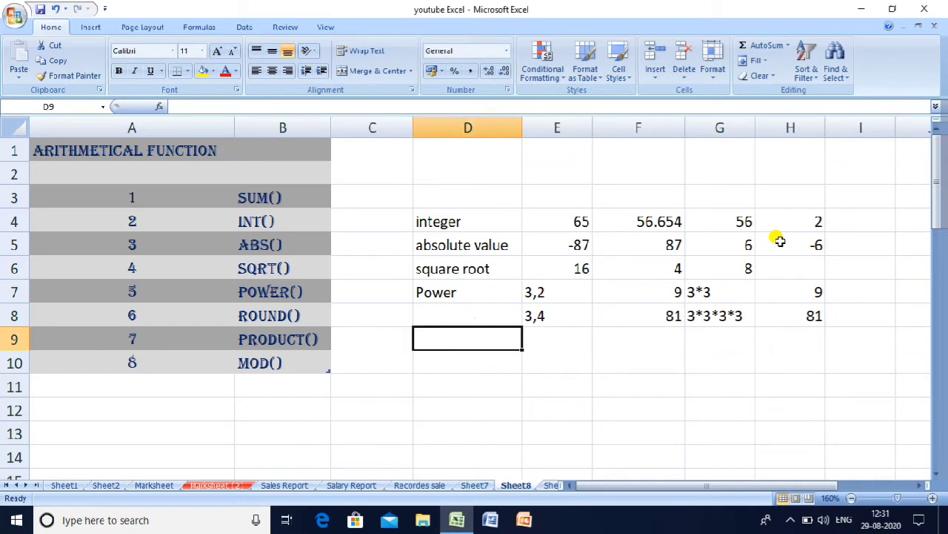
key(Right)
text(Round)
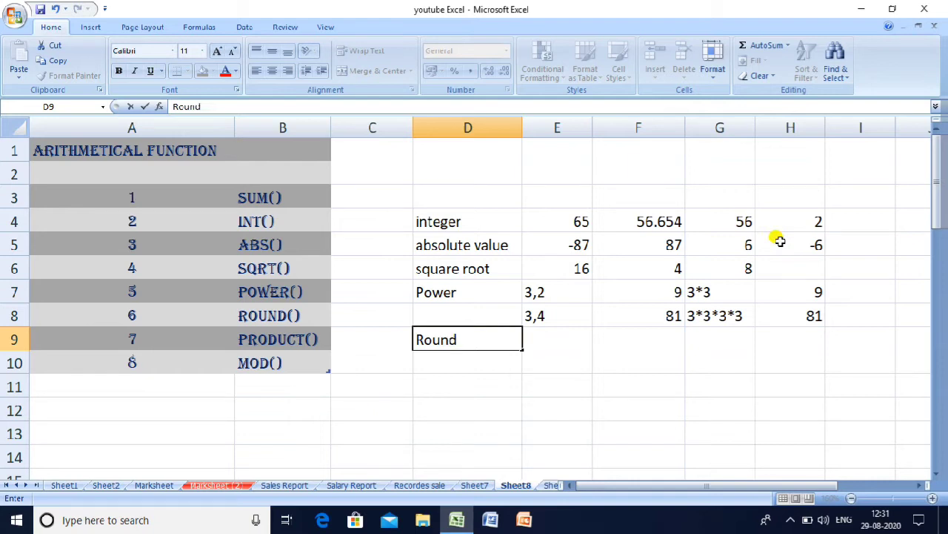
- Enter the decimal sample number 56.654 in E9, beside the Round label
key(Right)
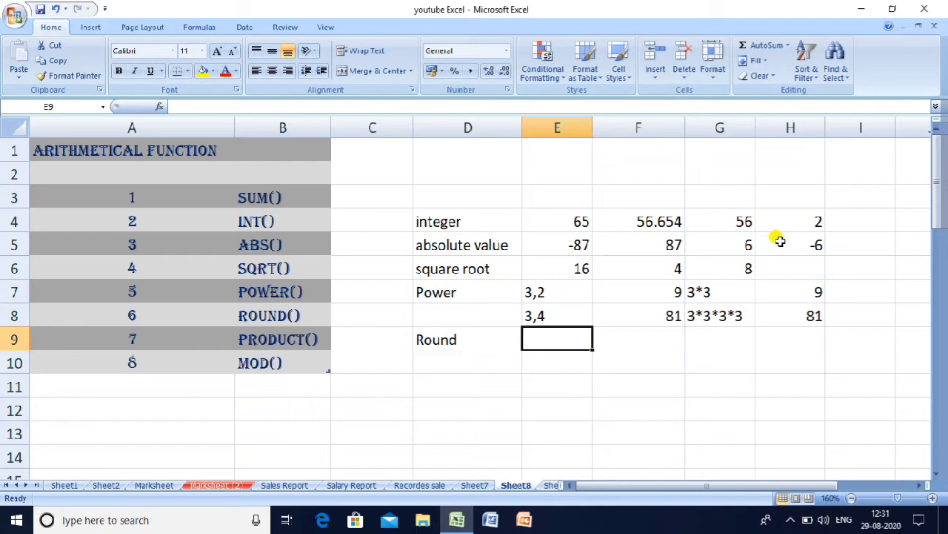
text(56.)
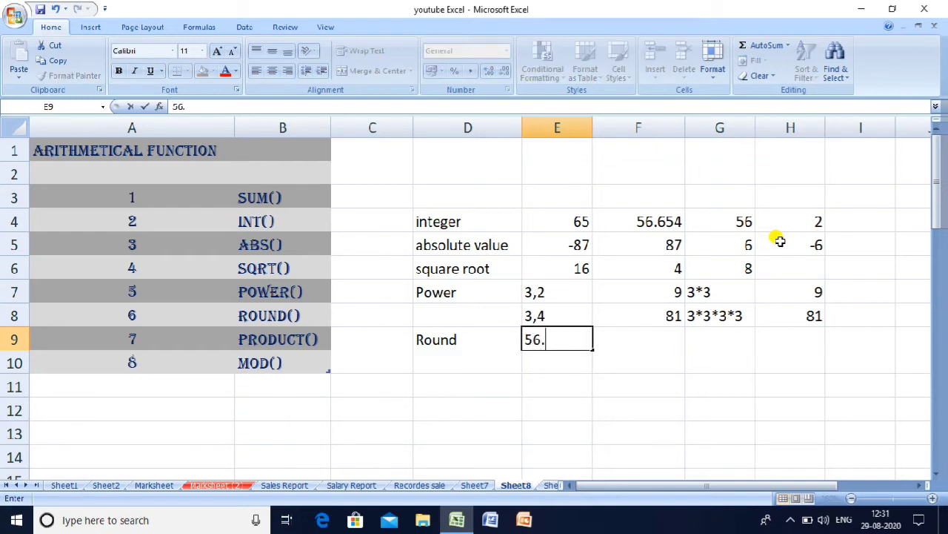
text(654)
key(Return)
key(Up)
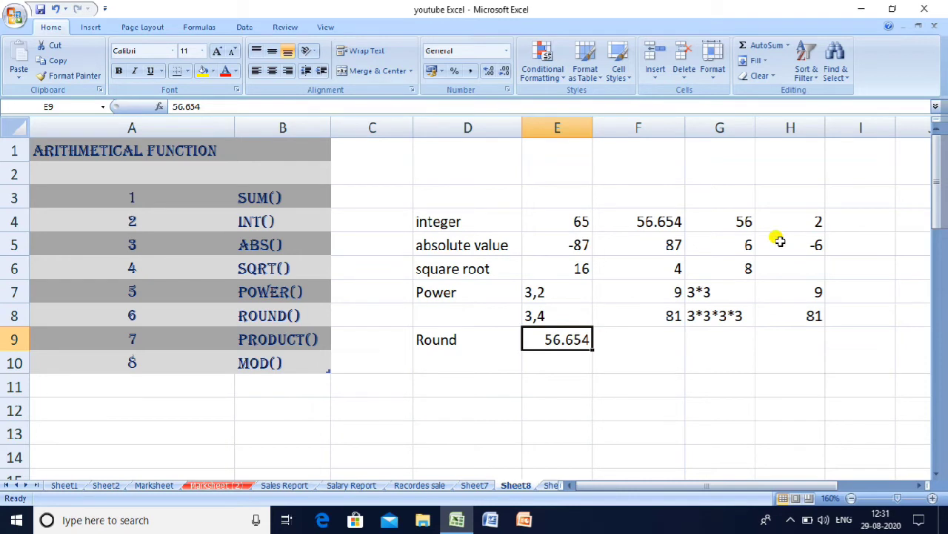
- Round 53.654 to one decimal place in F9 with the formula =round(53.654,1)
key(Right)
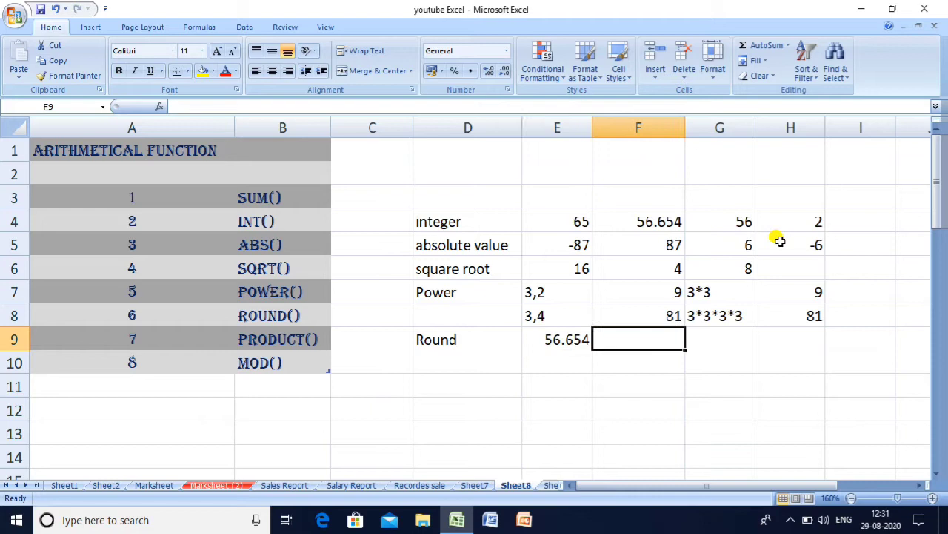
text(=)
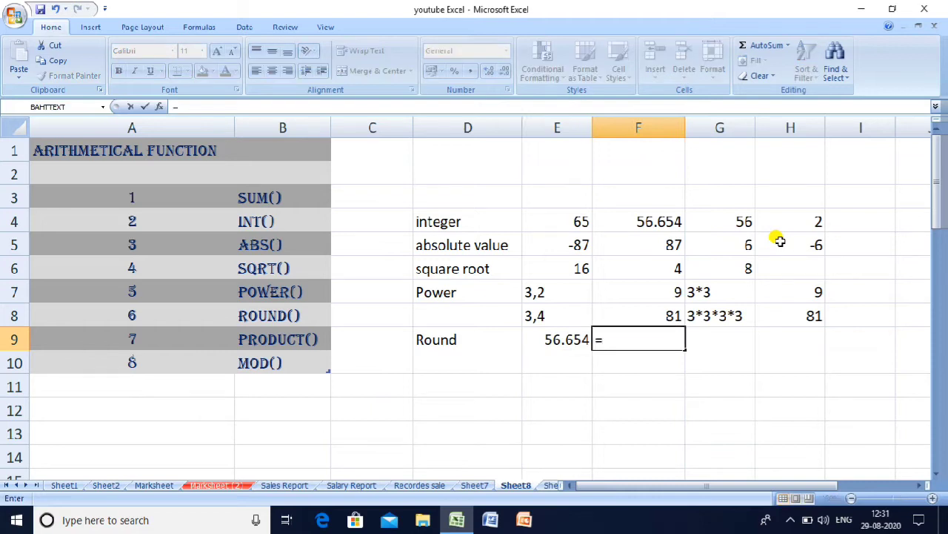
text(roun)
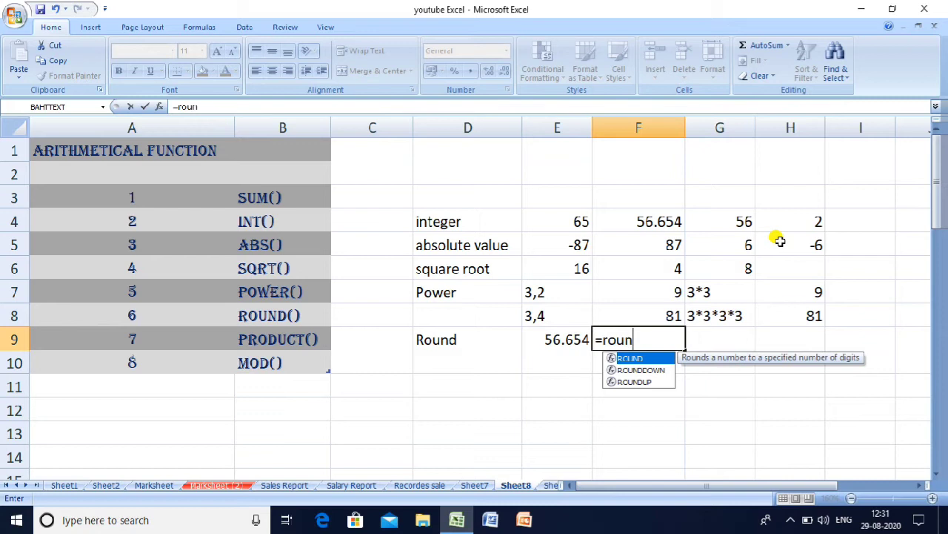
text(d()
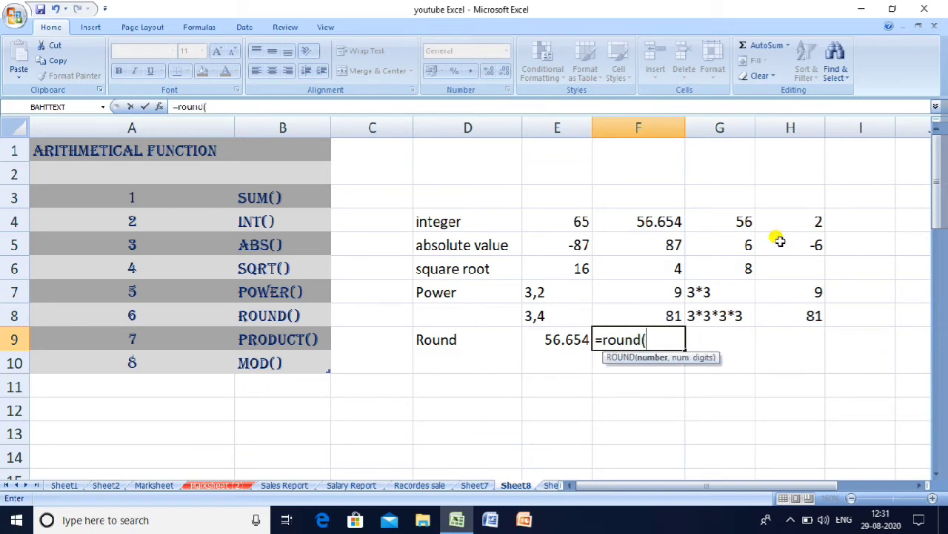
text(53.654)
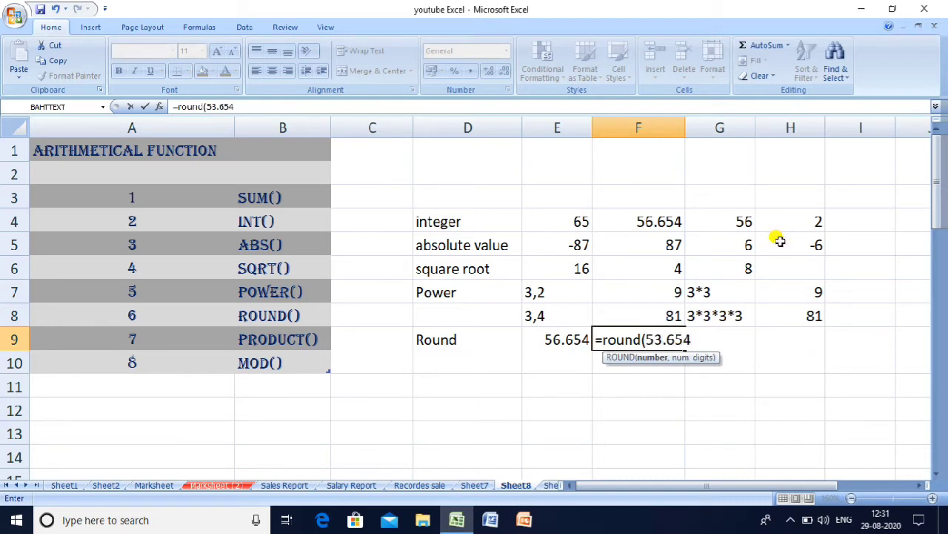
text(,1))
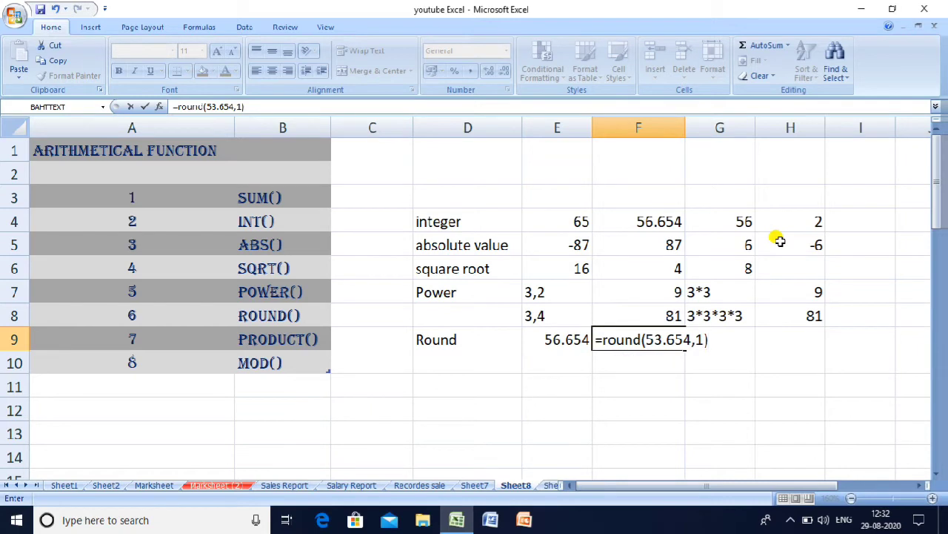
key(Return)
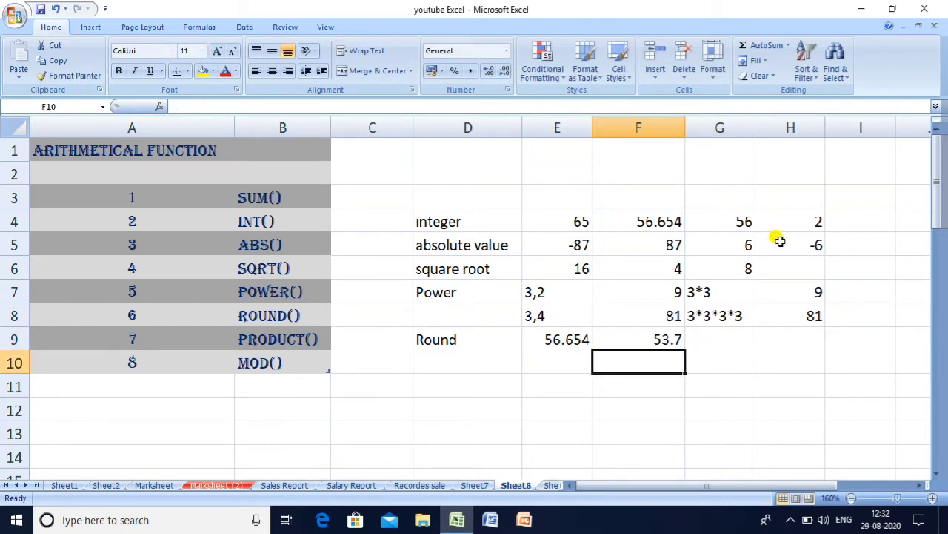
- Change the number of digits in F9's ROUND formula to 2
key(Up)
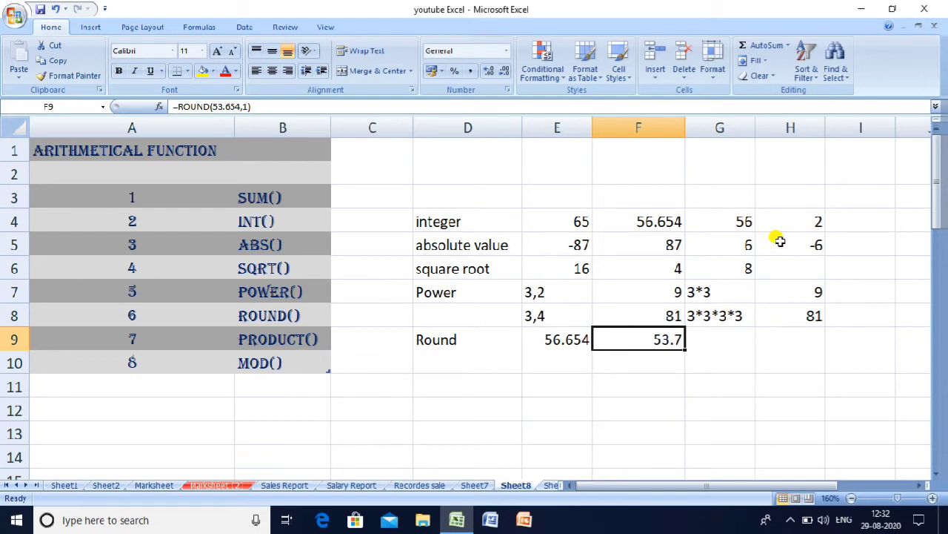
key(F2)
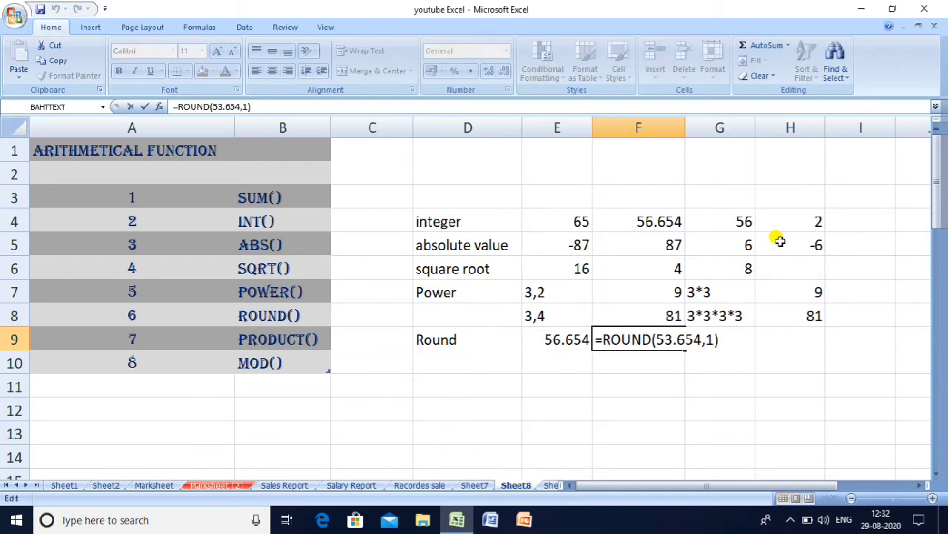
key(Left)
key(BackSpace)
text(2)
key(Return)
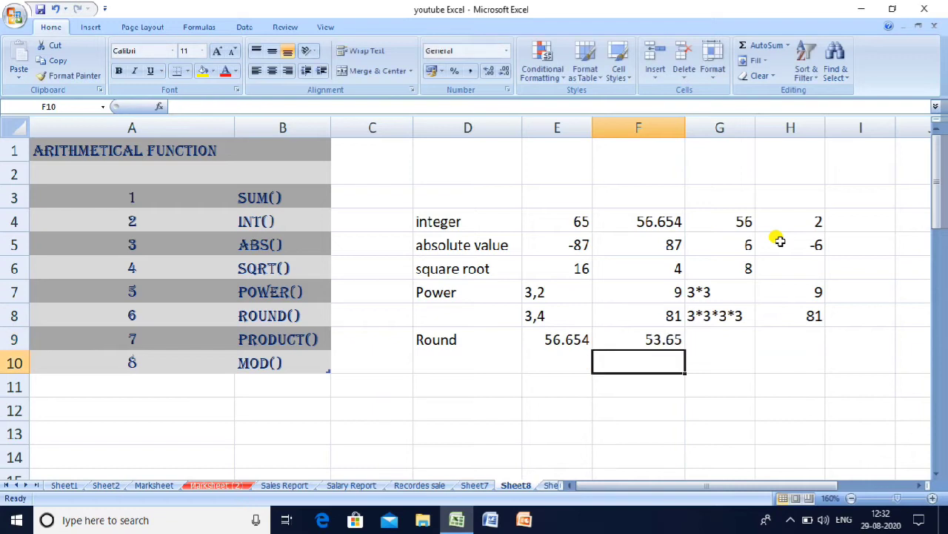
- Set the number of digits in F9's ROUND formula to 0 so it rounds to a whole number
key(Up)
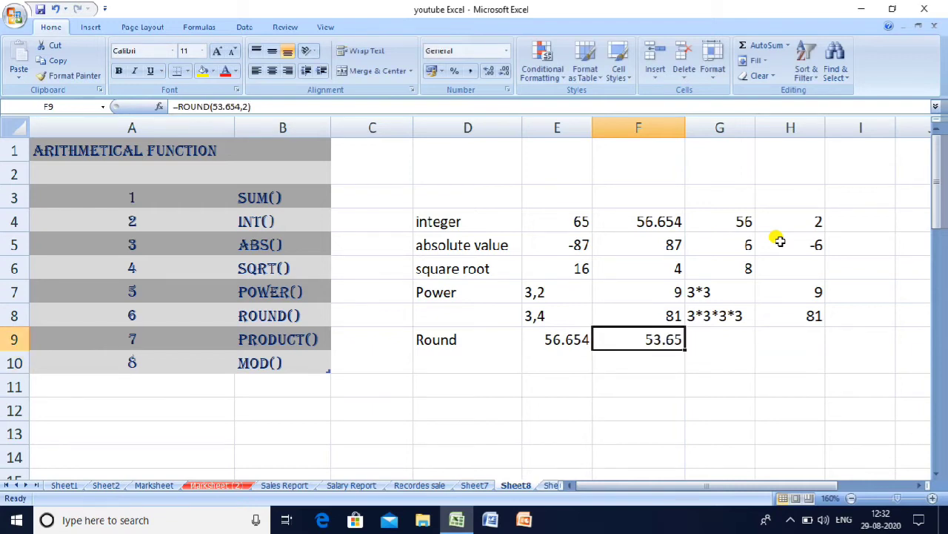
key(F2)
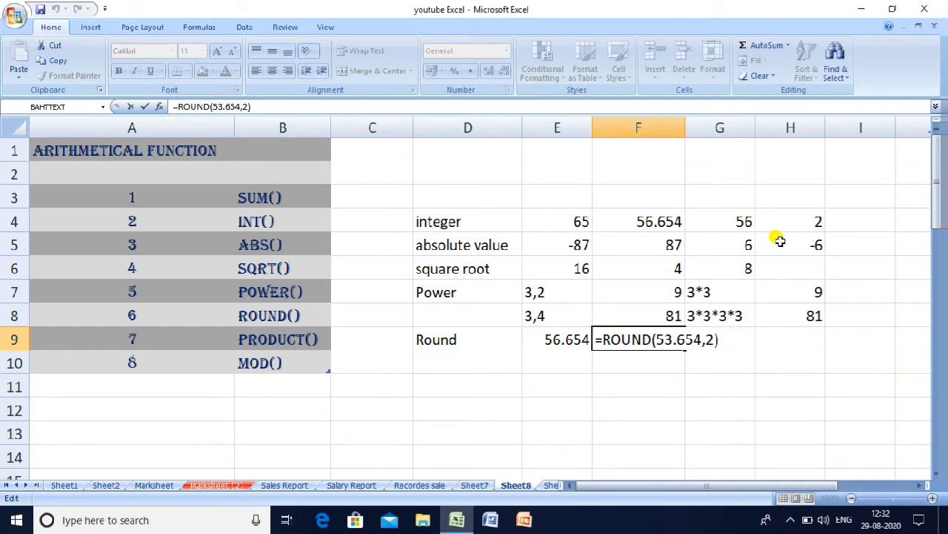
key(Left)
key(BackSpace)
text(0)
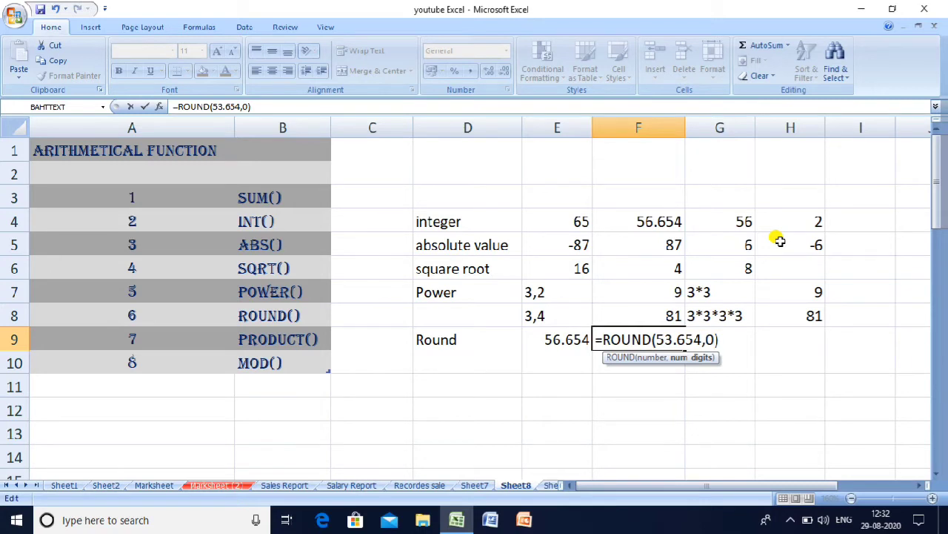
key(Return)
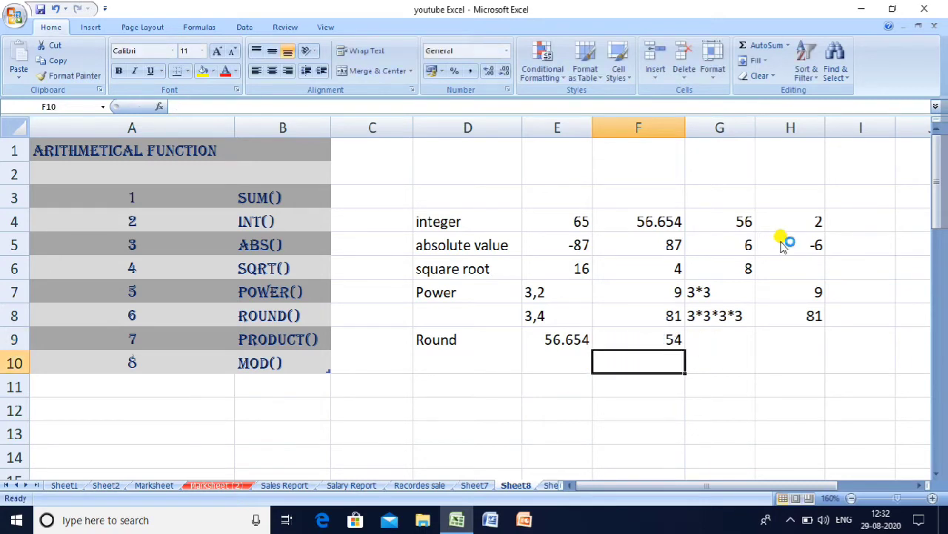
key(Up)
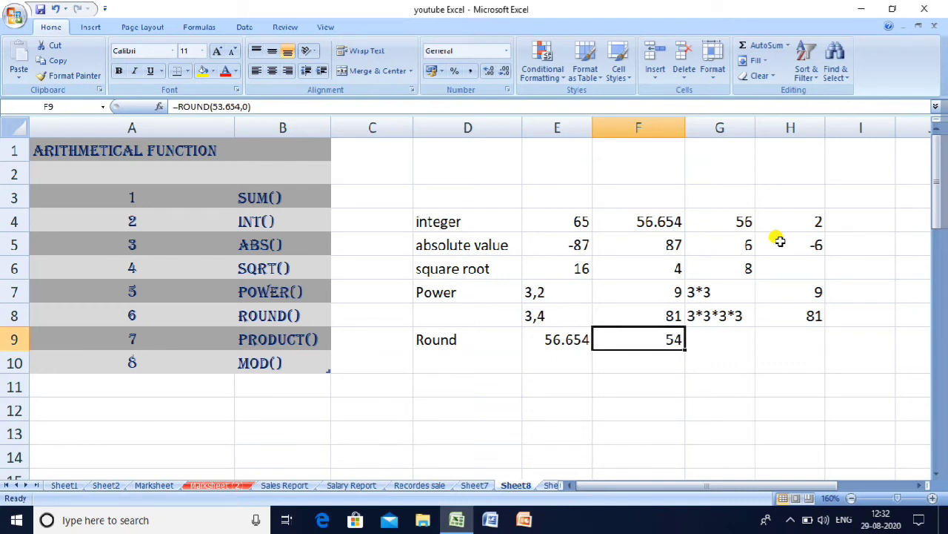
- On the Marksheet sheet, replace the INT function with round in the first percentage formula in G3
click(150, 485)
click(494, 191)
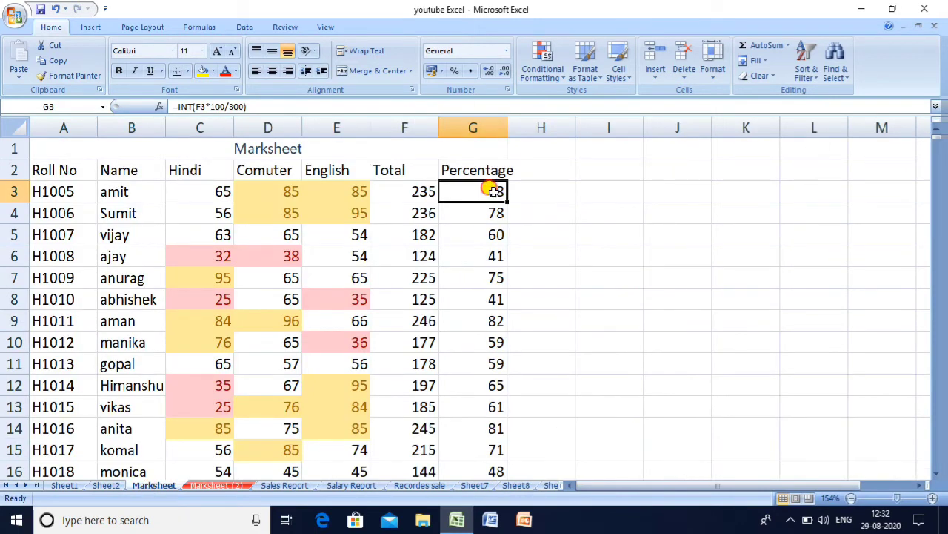
double_click(495, 192)
click(471, 185)
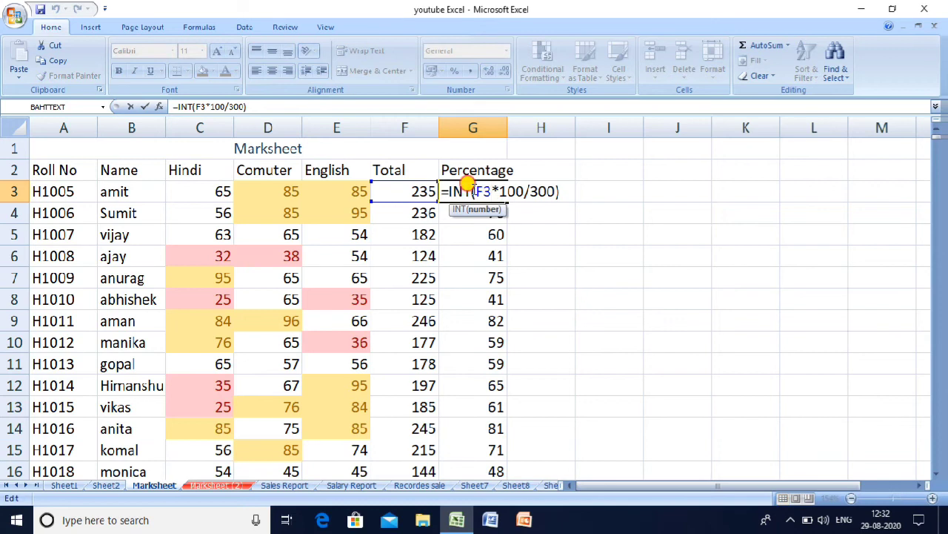
key(BackSpace)
key(BackSpace)
key(BackSpace)
text(round)
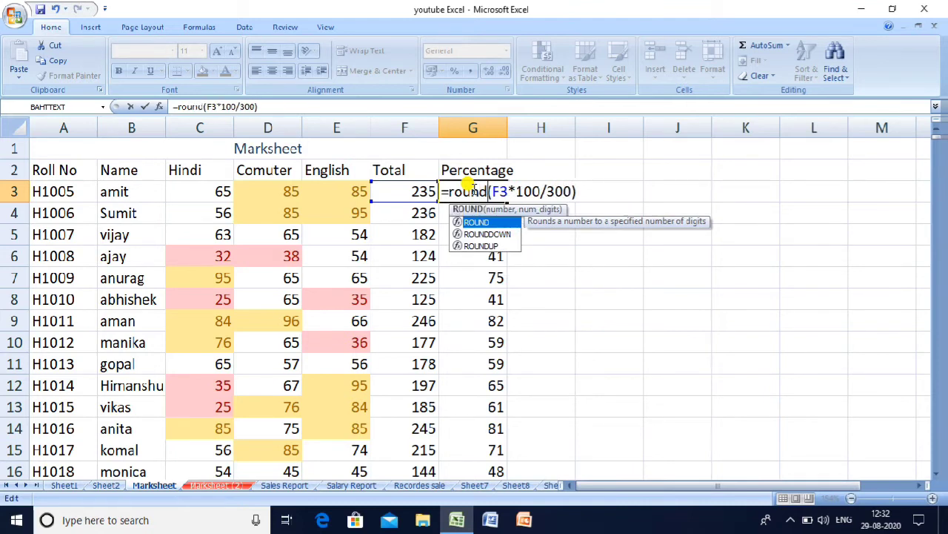
- Complete G3's formula with 2 as the number of digits: =round(F3*100/300,2)
key(Right)
key(Right)
key(Right)
key(Right)
key(Right)
key(Right)
key(Right)
key(Right)
key(Right)
key(Right)
key(Right)
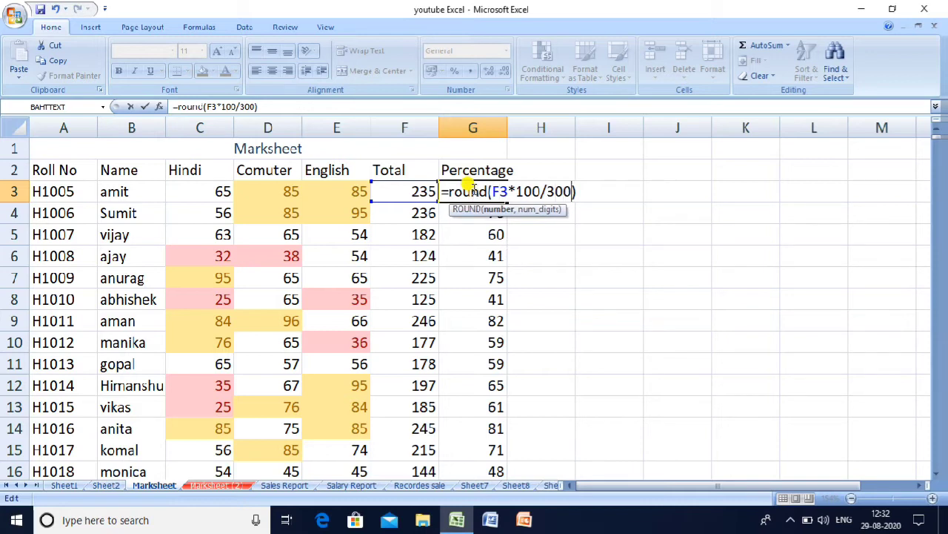
text(,2)
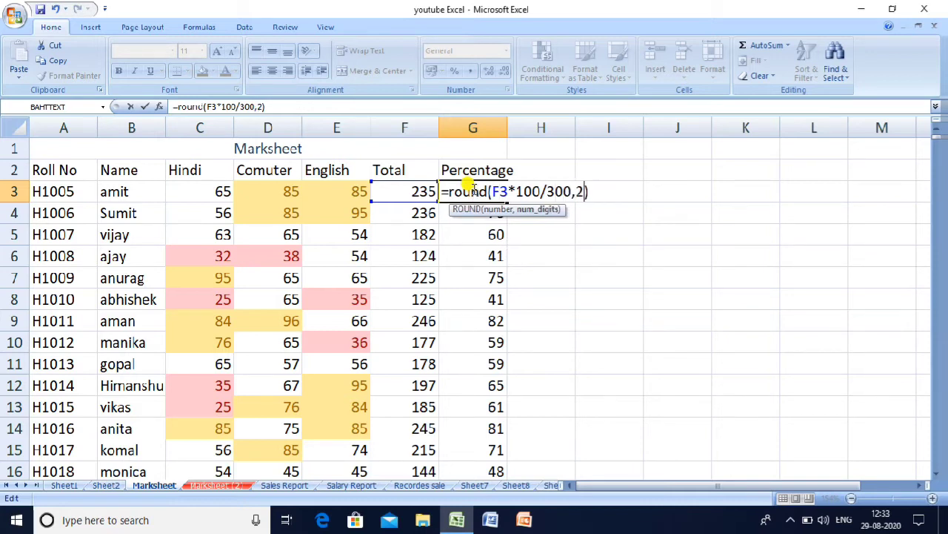
key(Return)
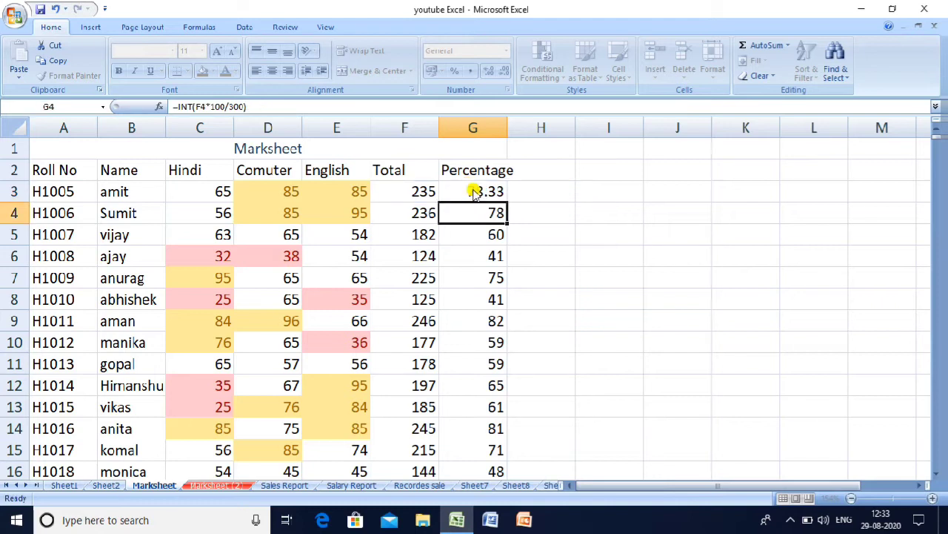
- Fill the ROUND formula from G3 down the Percentage column past row 72
click(474, 191)
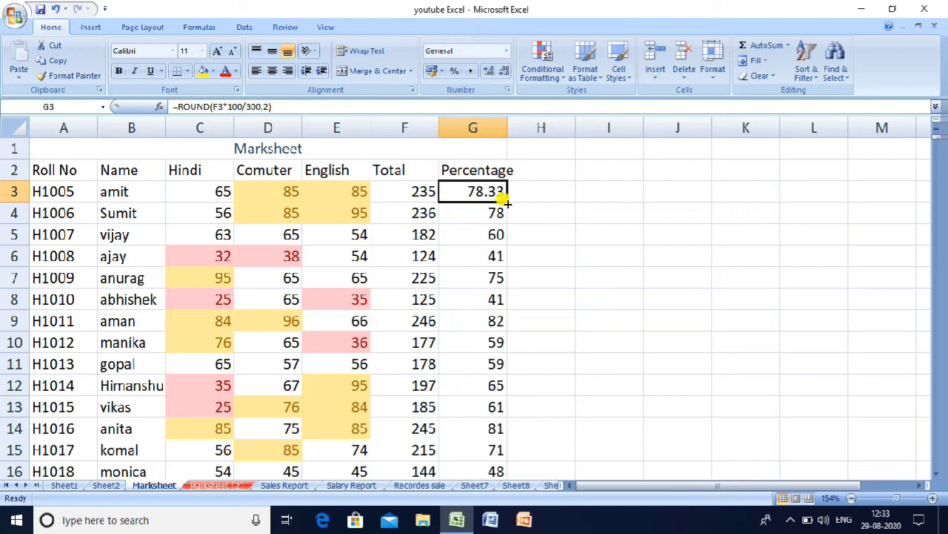
drag(507, 201, 501, 376)
click(487, 300)
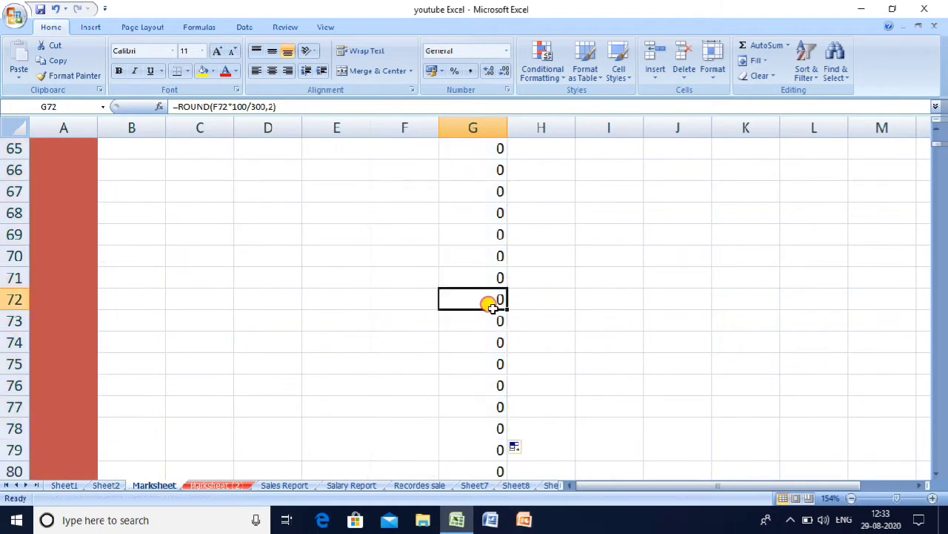
- Review the rounded percentages in the Marksheet's Percentage column, going down row by row from the header
key(ctrl+Up)
key(Down)
key(Down)
key(Down)
key(Down)
key(Down)
key(Down)
key(Down)
key(Down)
key(Down)
key(Down)
key(Down)
key(Down)
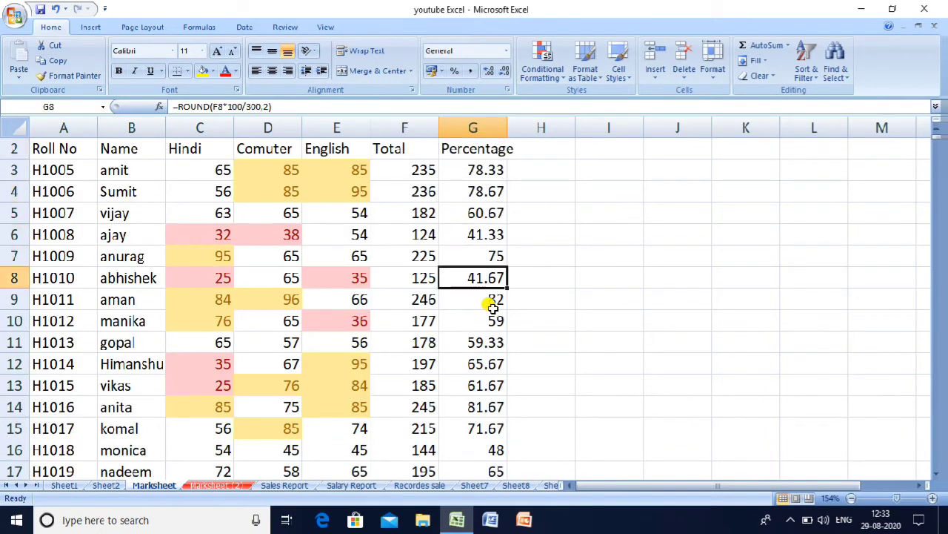
key(Down)
key(Down)
key(Down)
key(Down)
key(Down)
key(Down)
key(Down)
key(Down)
key(Down)
key(Down)
key(Down)
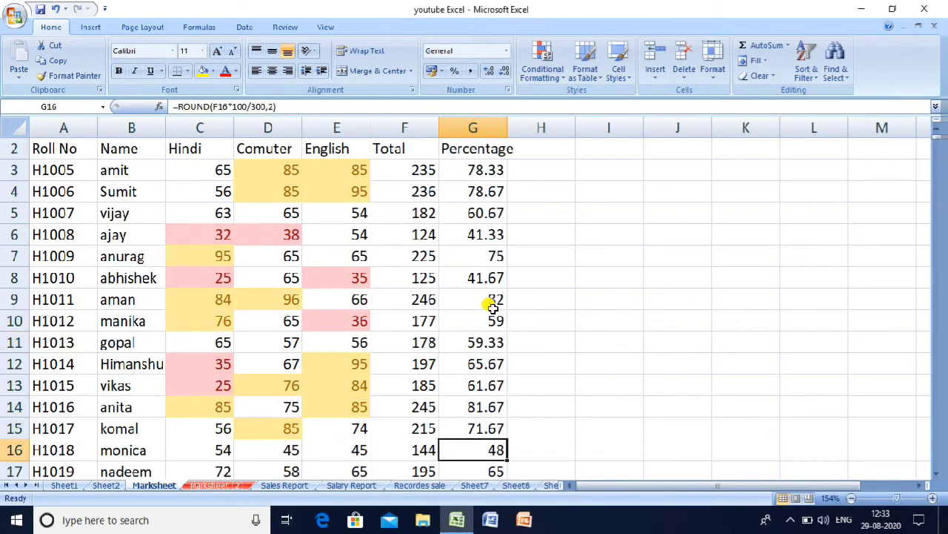
key(Down)
key(Down)
key(Down)
key(Down)
key(Down)
key(Down)
key(Down)
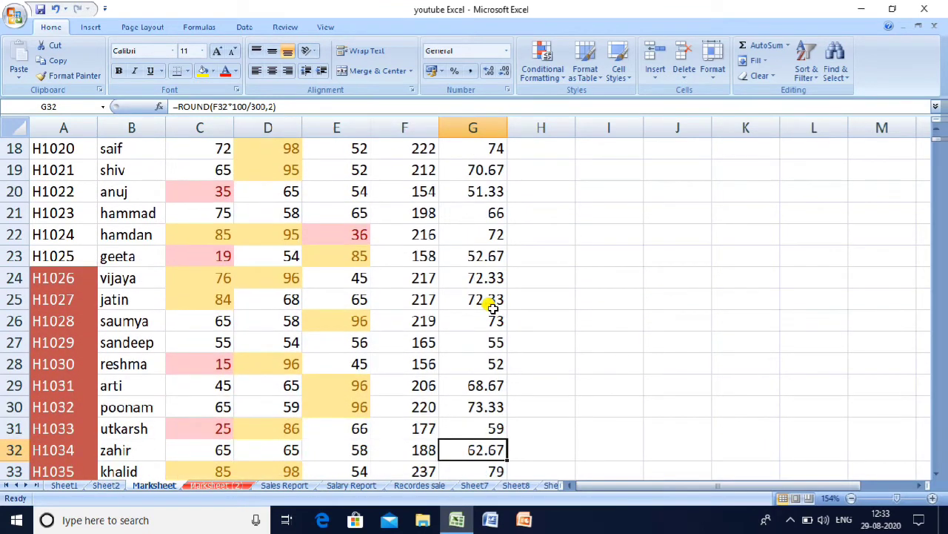
- On Sheet8, enter the label product in D10, below the Round label
click(513, 486)
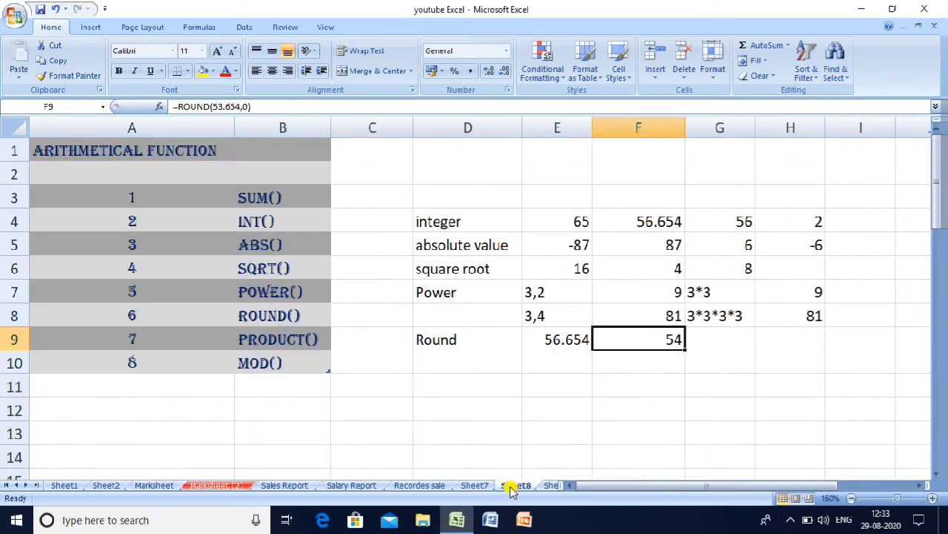
click(422, 352)
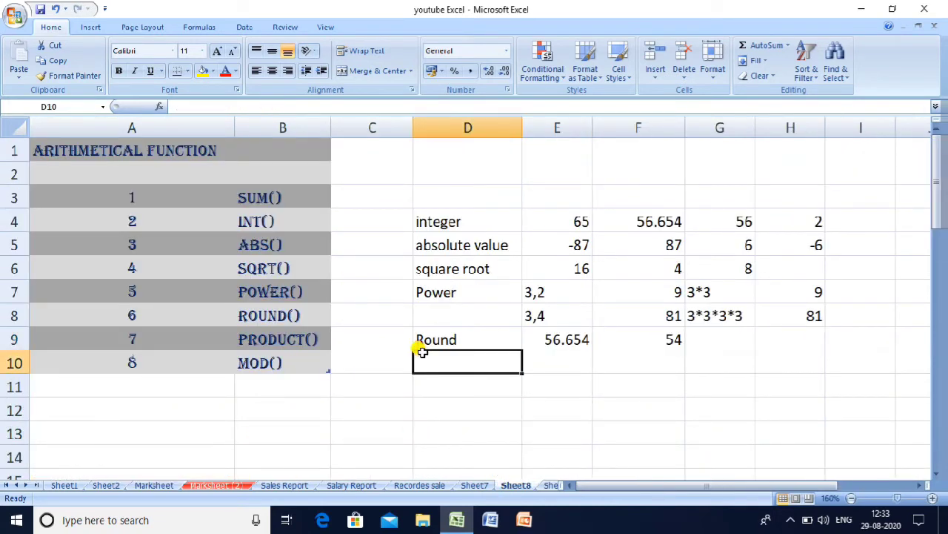
text(product)
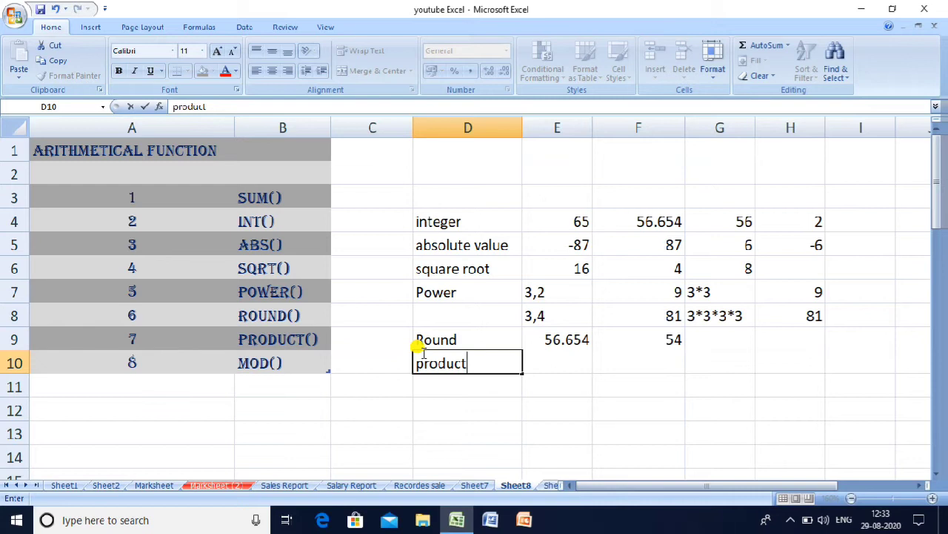
key(Tab)
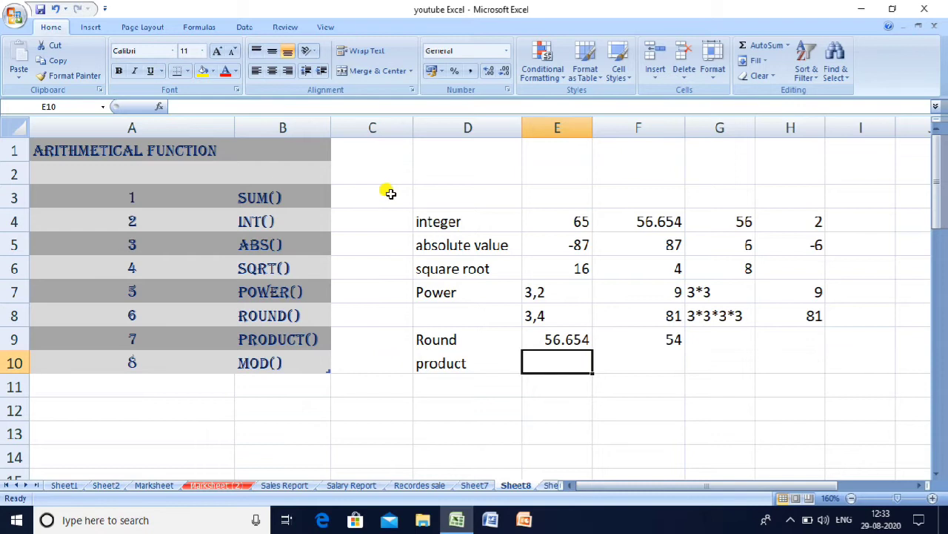
- Enter the sample numbers 3, 2, 32, 3, 3, 4 and 1 down cells C4 to C10
click(372, 220)
text(3)
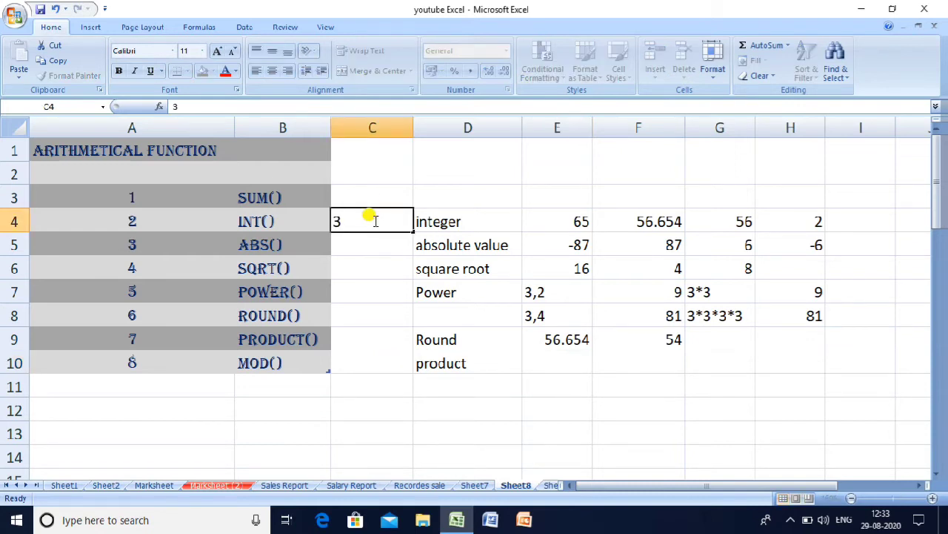
key(Return)
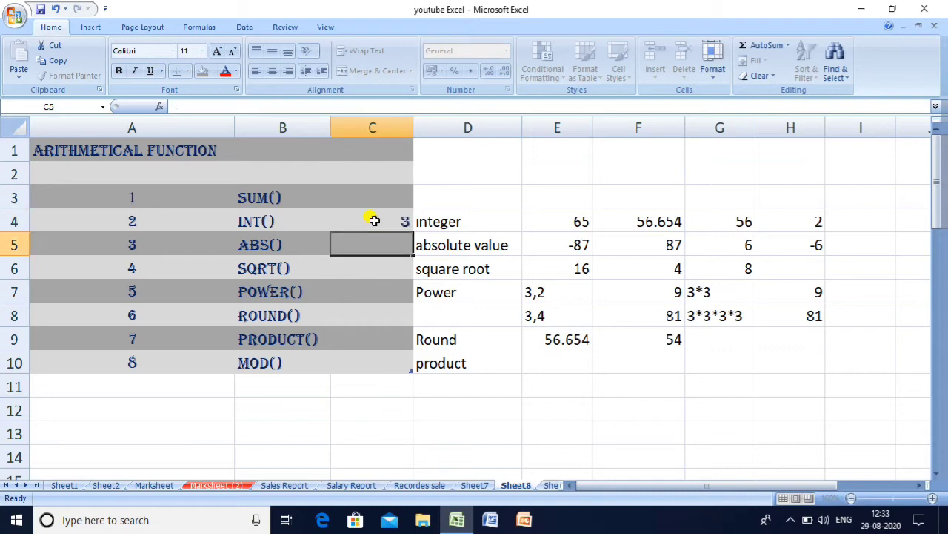
text(2)
key(Return)
text(32)
key(Return)
text(3)
key(Return)
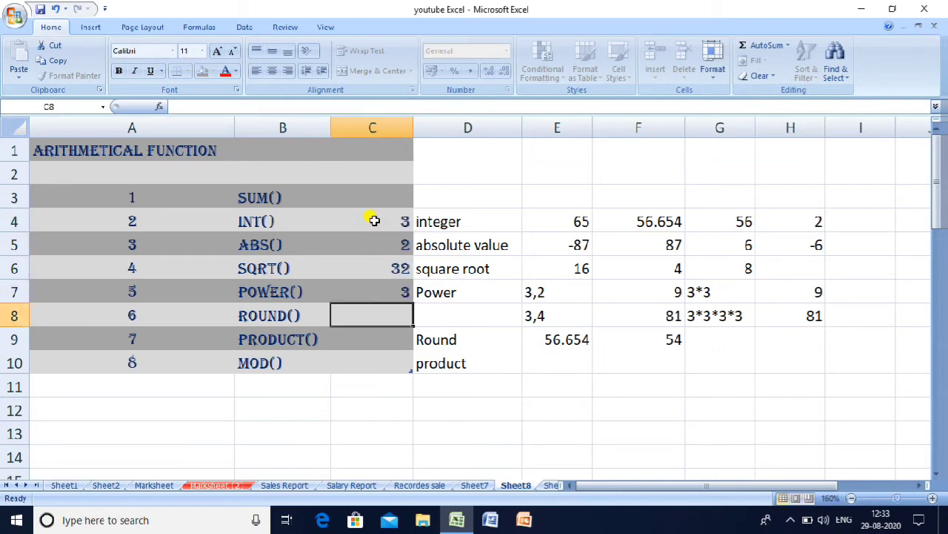
text(3)
key(Return)
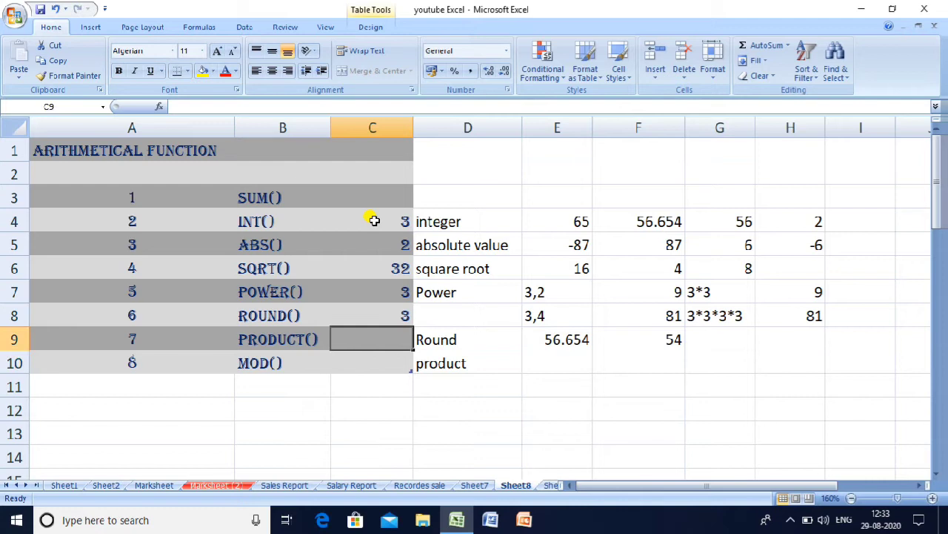
text(4)
key(Return)
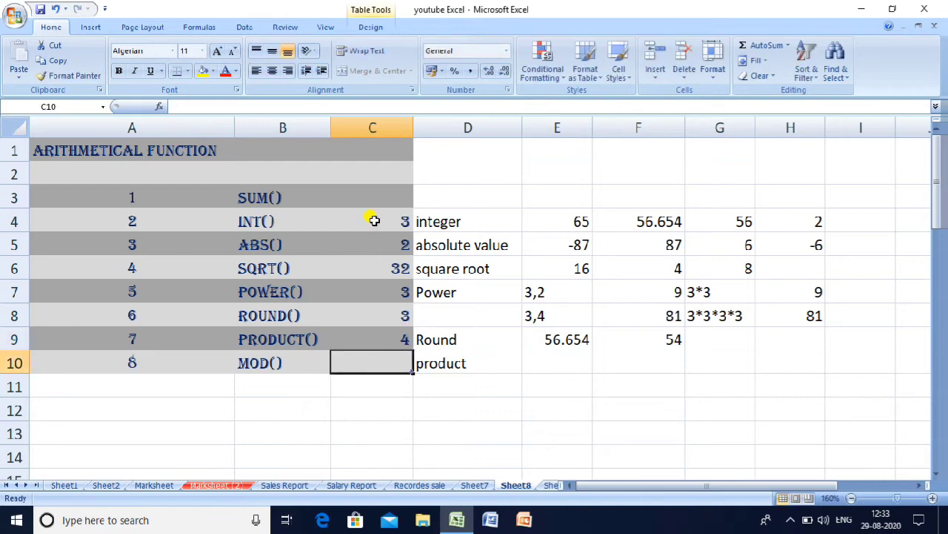
text(1)
key(Return)
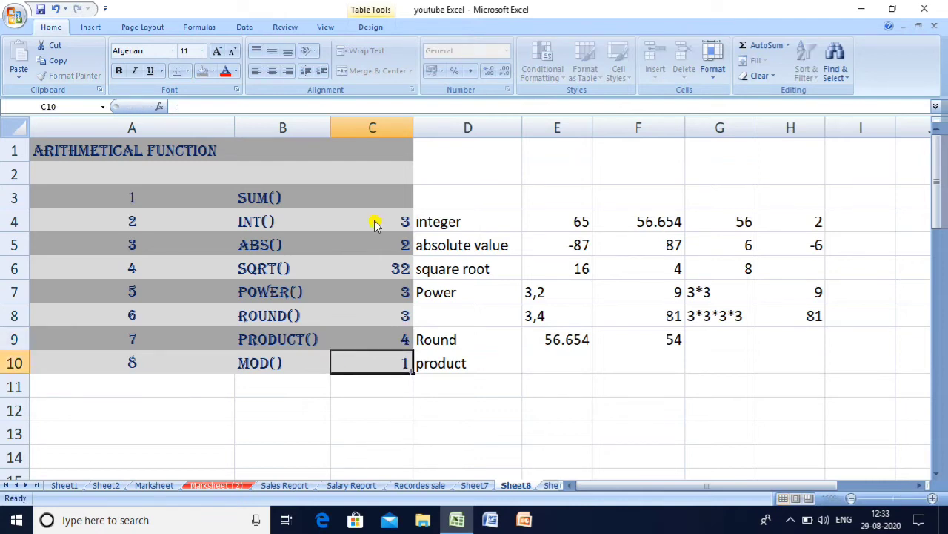
- Multiply the sample numbers in E10 with the formula =product(c4:c10)
key(Right)
key(Right)
key(Up)
text(=)
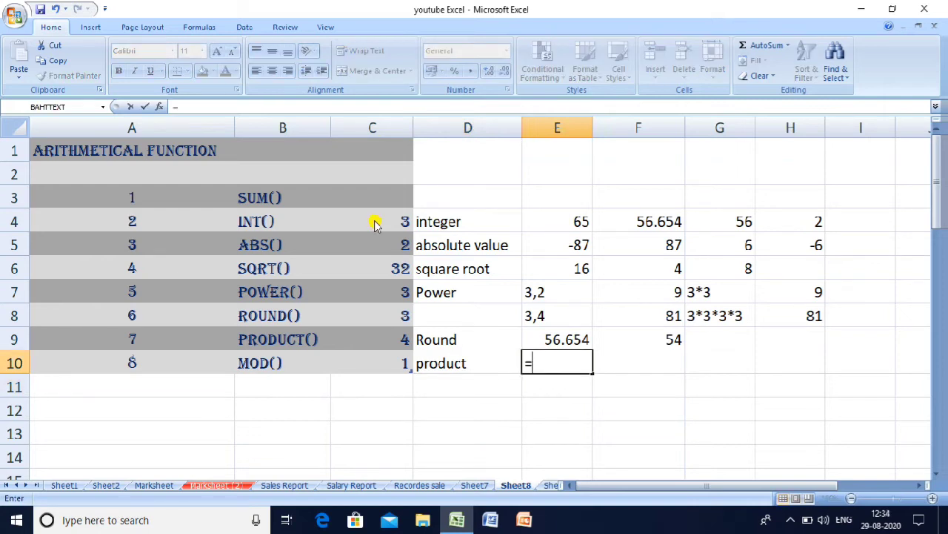
text(product()
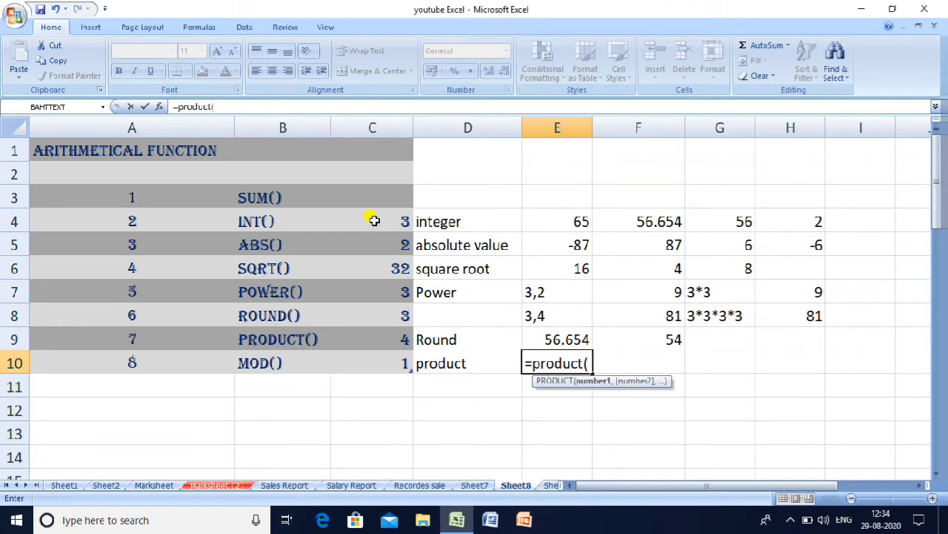
text(c4:c10))
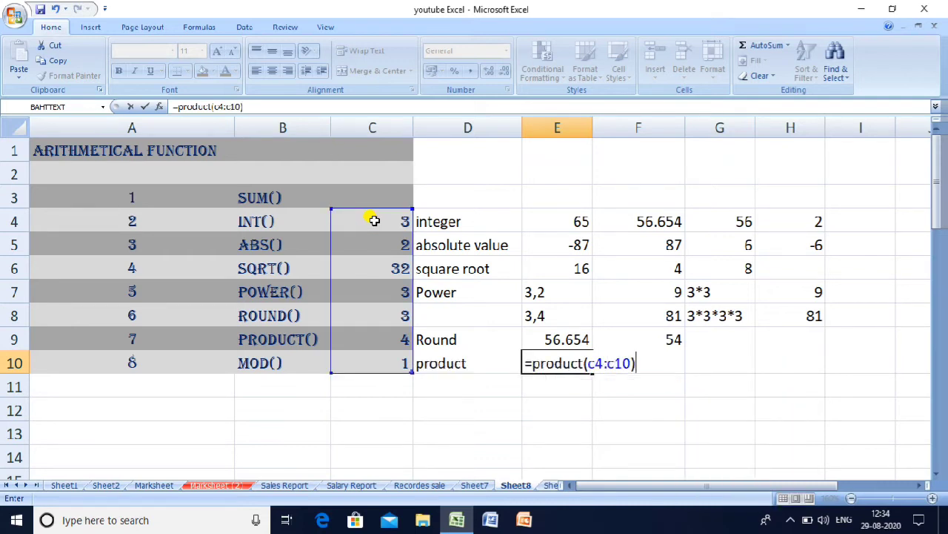
key(Return)
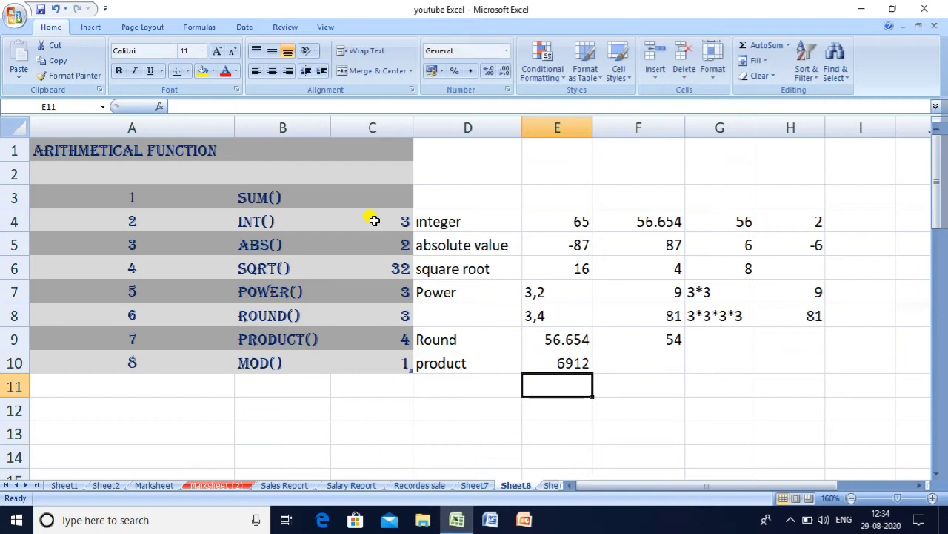
key(Up)
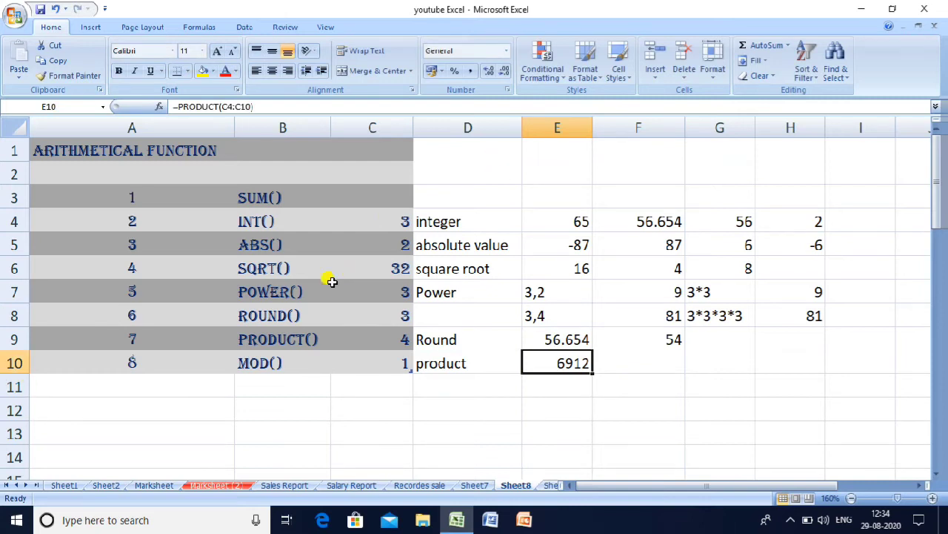
- Change the sample numbers in C6 and C9 to 1 and go through the factors in column C
click(389, 270)
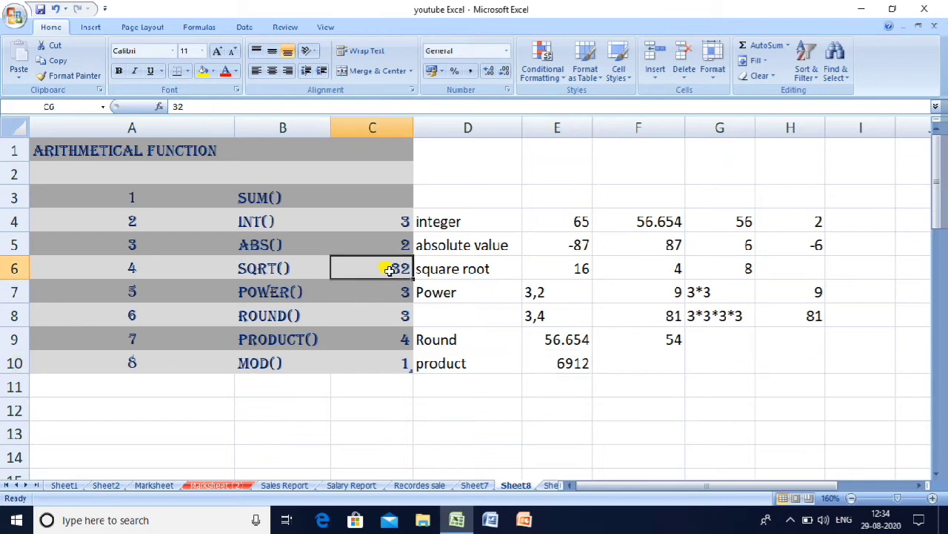
text(1)
click(404, 339)
text(1)
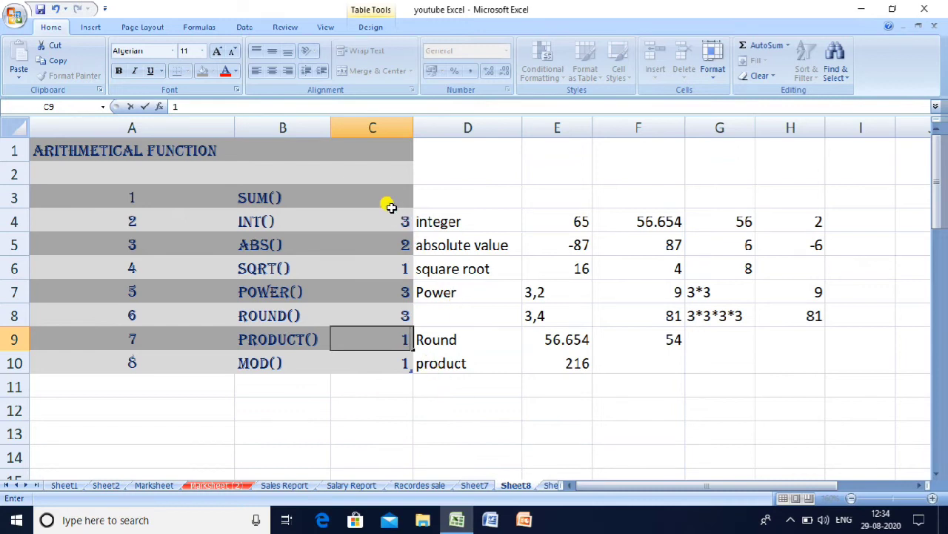
click(395, 246)
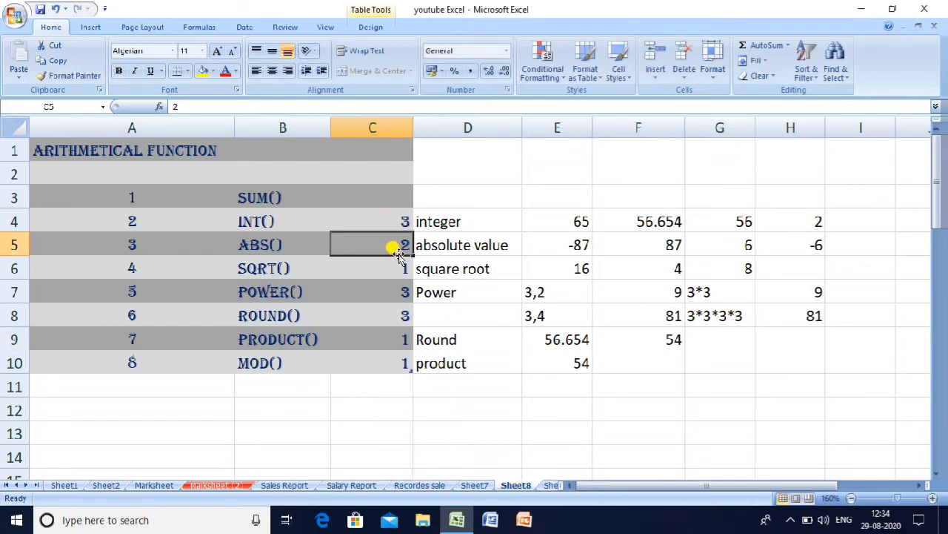
click(397, 267)
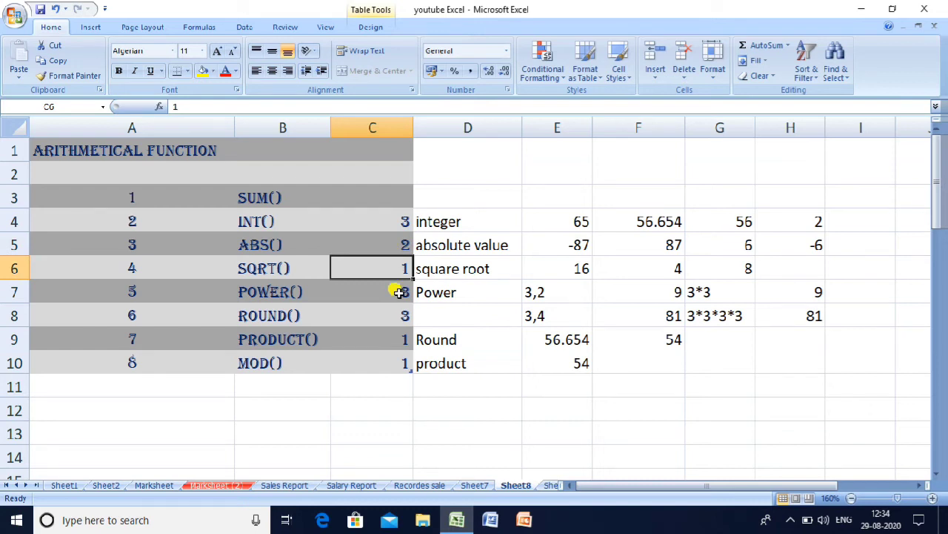
click(399, 292)
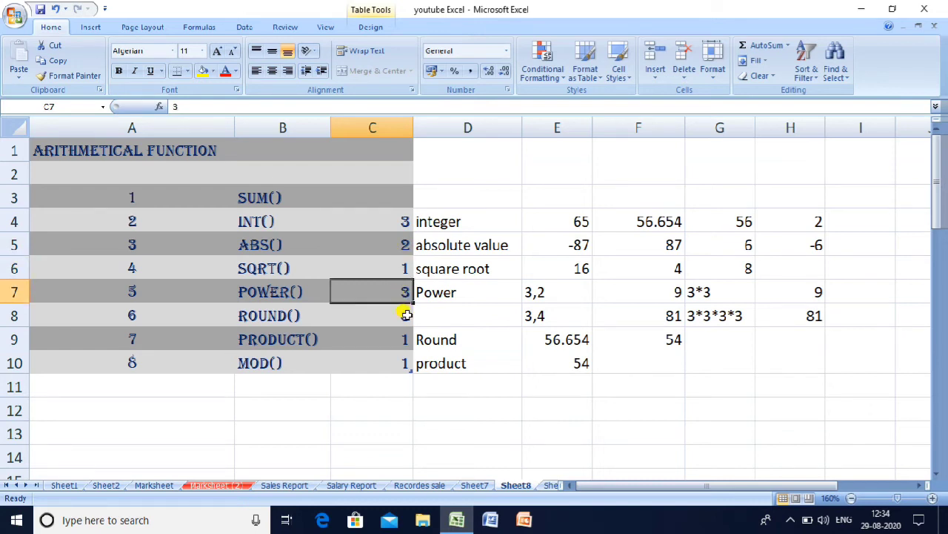
click(406, 315)
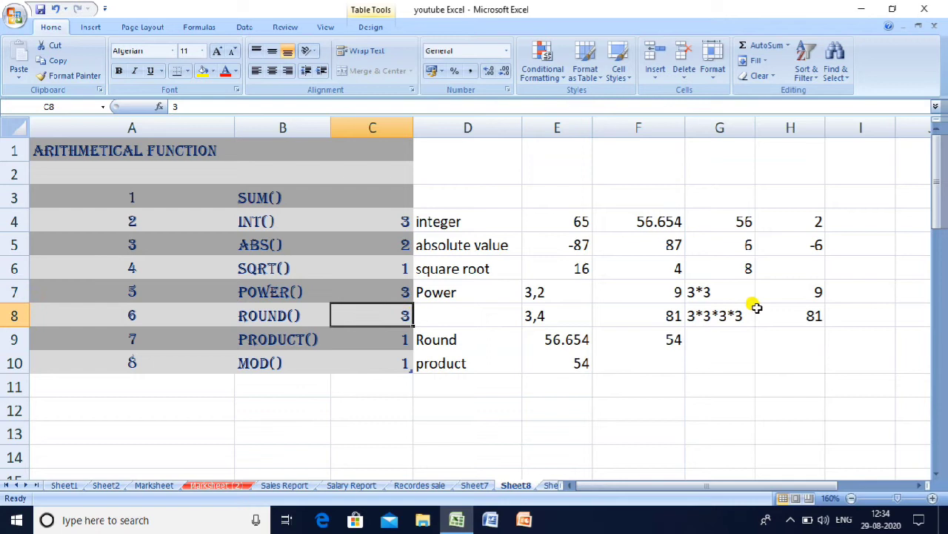
click(619, 365)
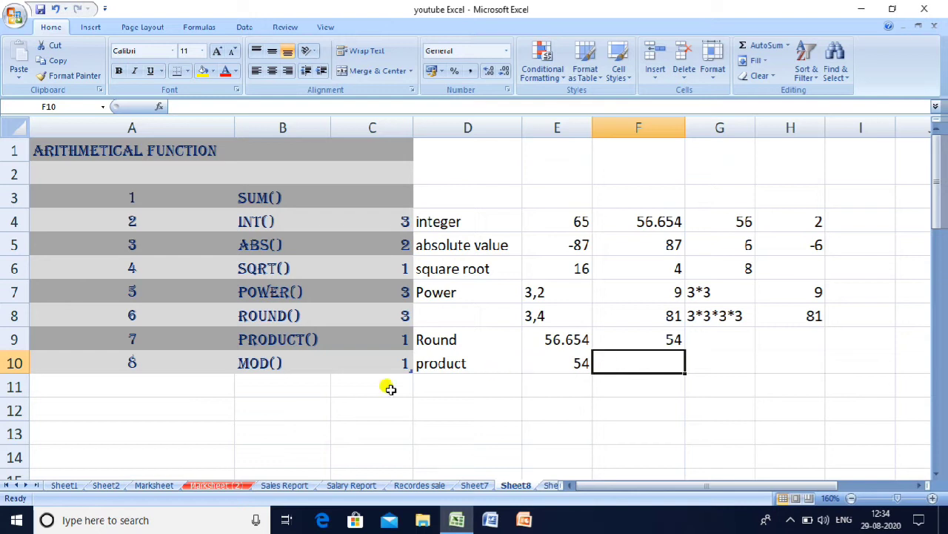
- Enter the label reminder in D11, below the product label
click(468, 390)
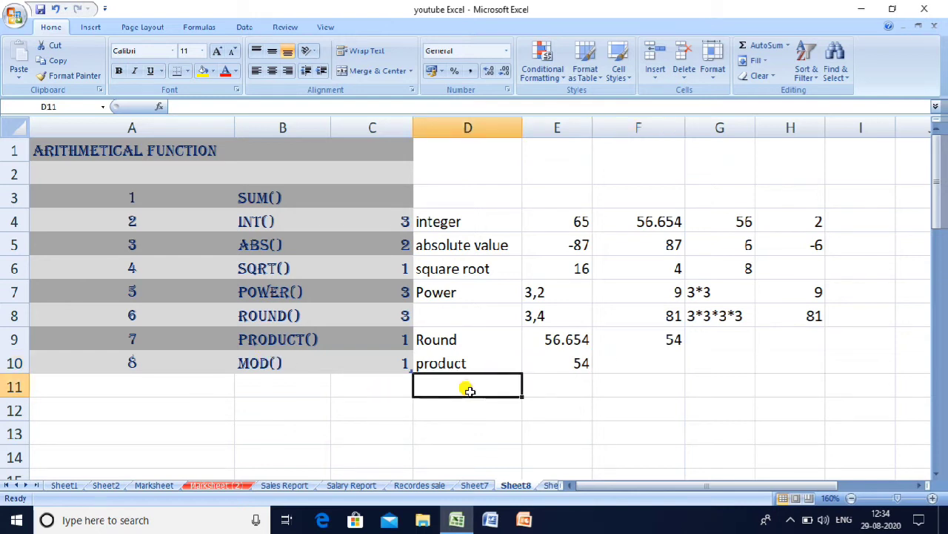
text(mod)
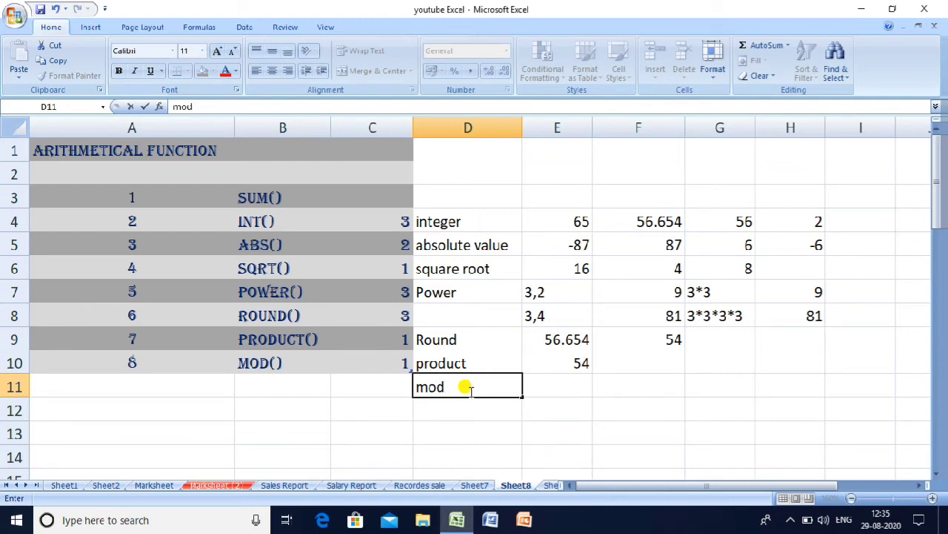
text(ula)
key(BackSpace)
key(BackSpace)
key(BackSpace)
key(BackSpace)
key(BackSpace)
key(BackSpace)
key(BackSpace)
text(reminder)
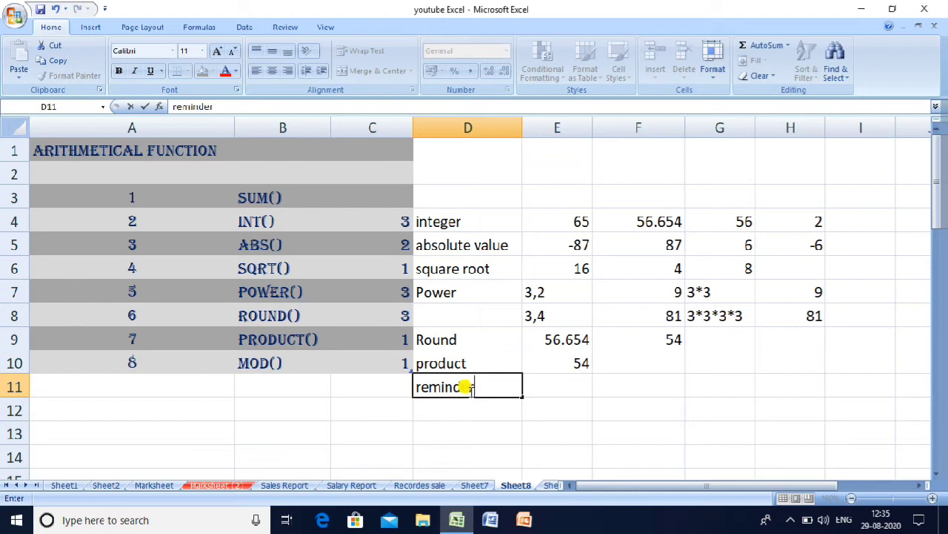
key(ctrl+Return)
key(Return)
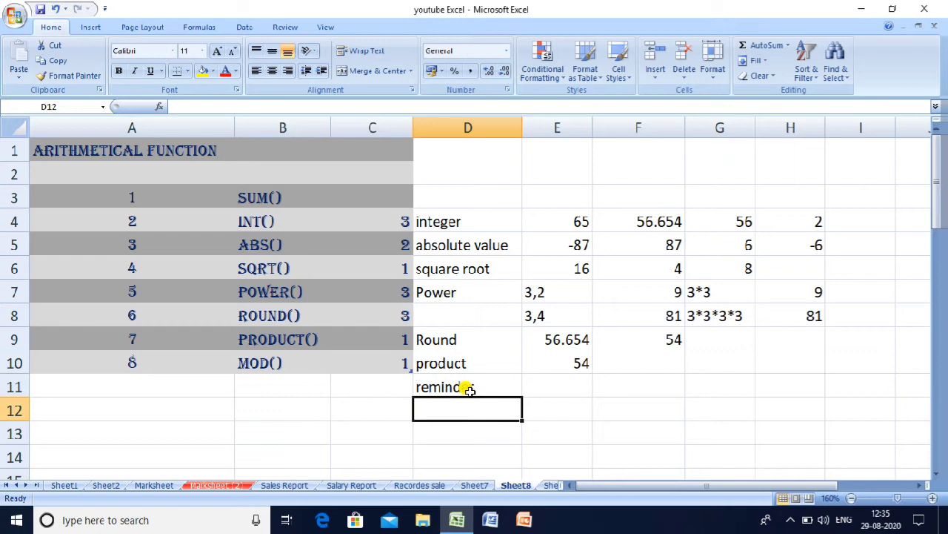
- Calculate the remainder of 34 divided by 3 in E11 with the formula =mod(34,3)
click(470, 389)
key(Tab)
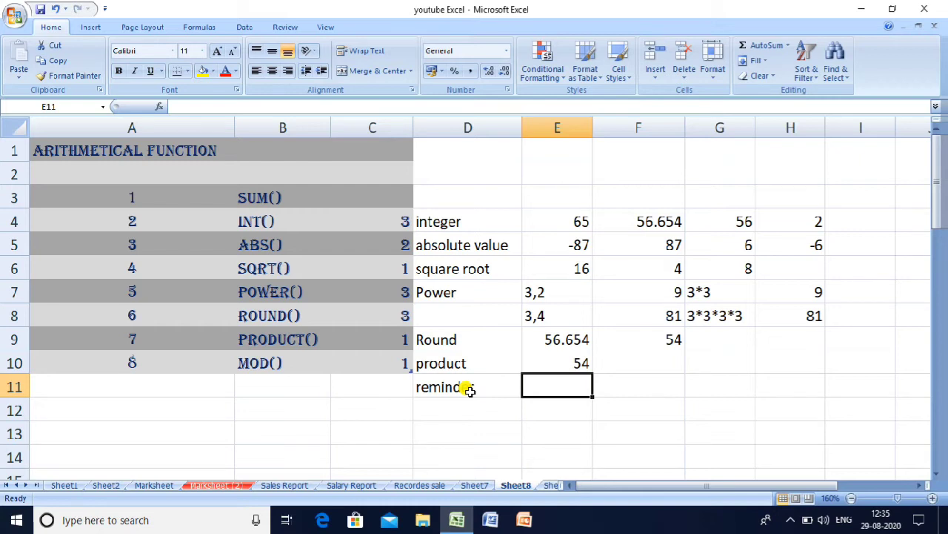
text(=mod)
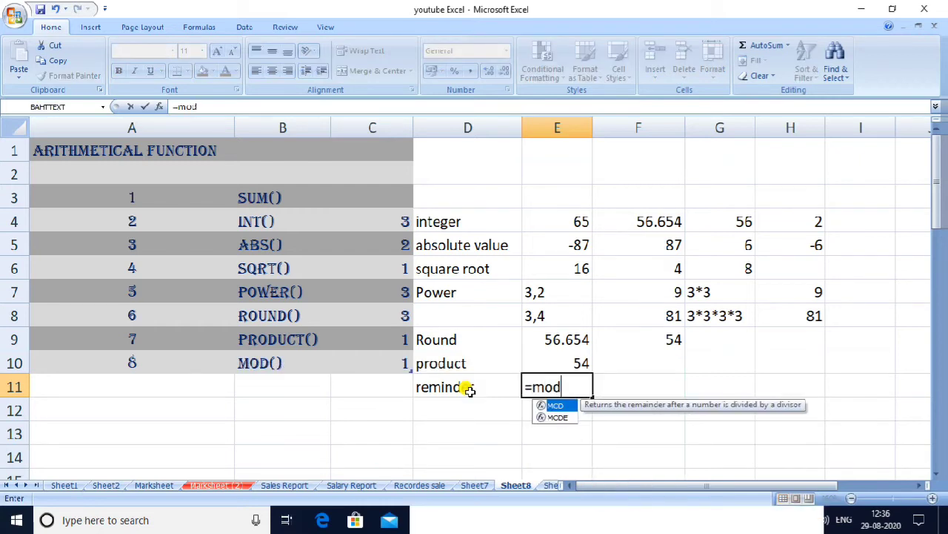
text(()
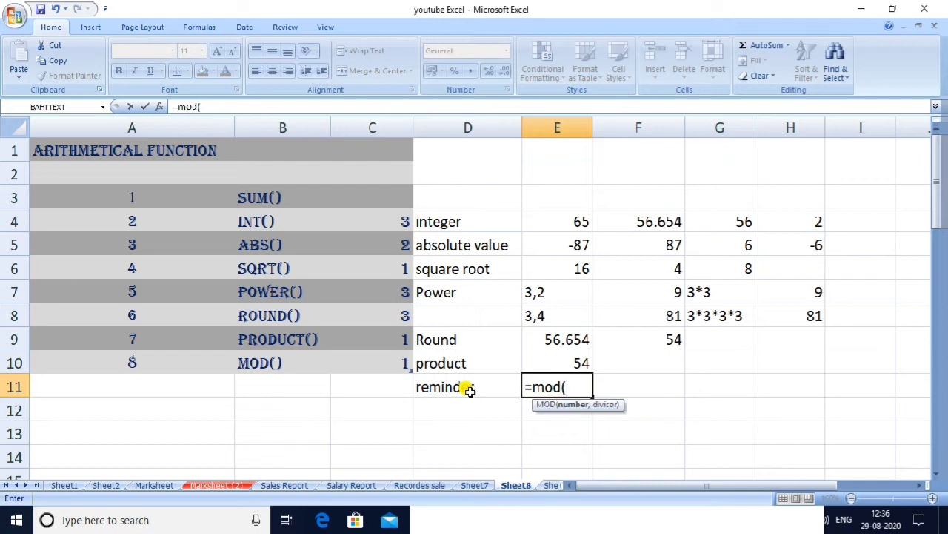
text(34,3))
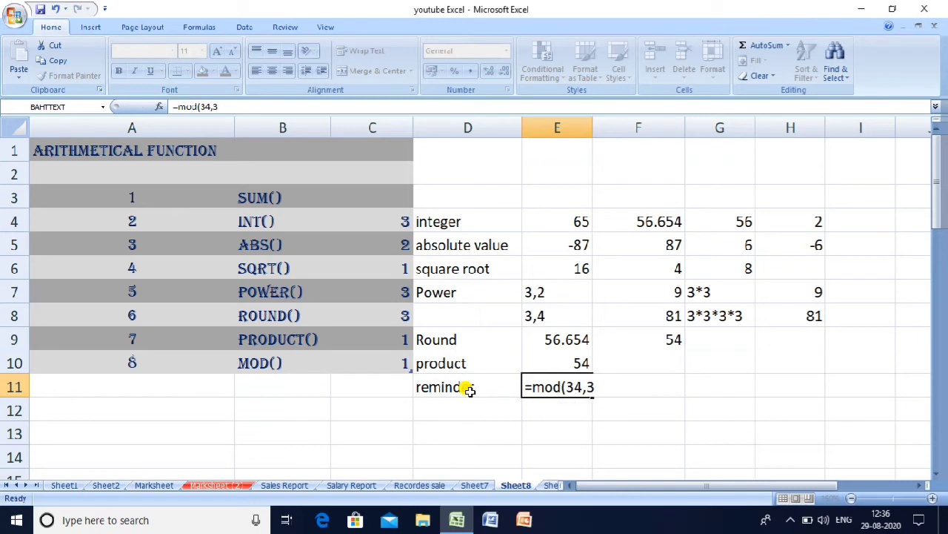
key(Return)
key(Up)
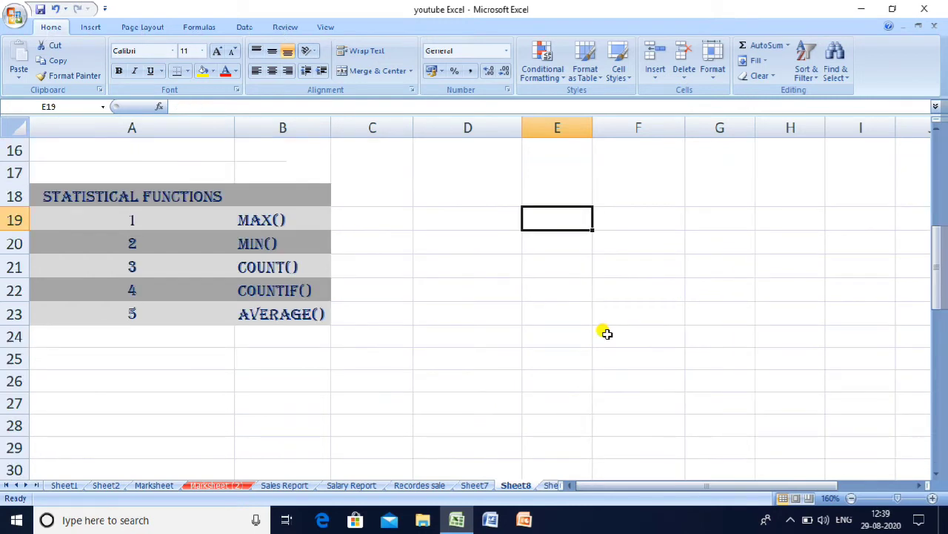
- Enter the label maximum in D19, beside the MAX() entry of the statistical functions list
key(Left)
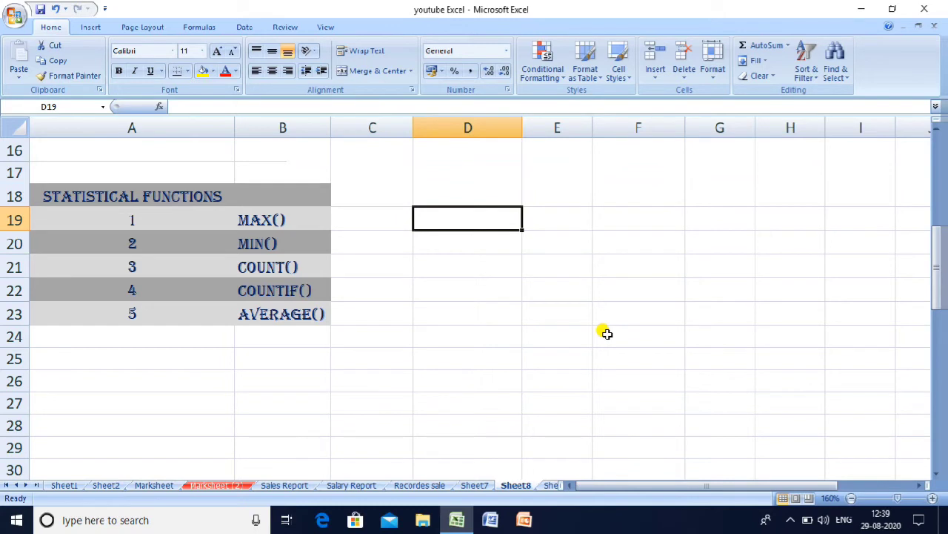
text(ma)
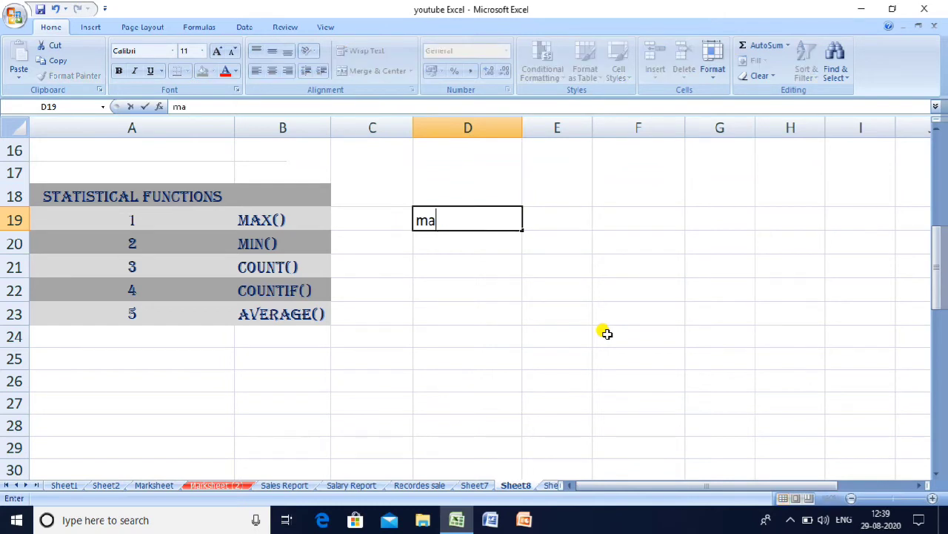
text(ximuy)
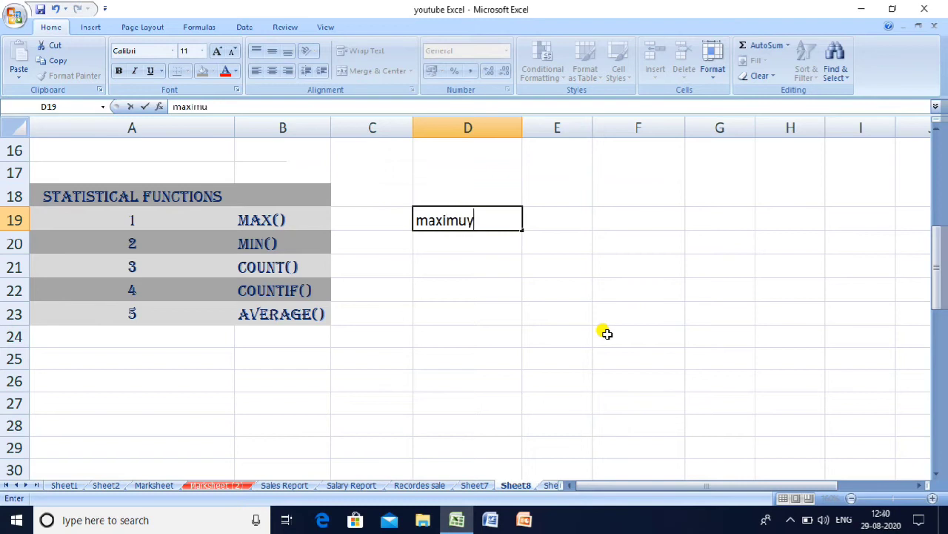
key(BackSpace)
text(m)
key(Tab)
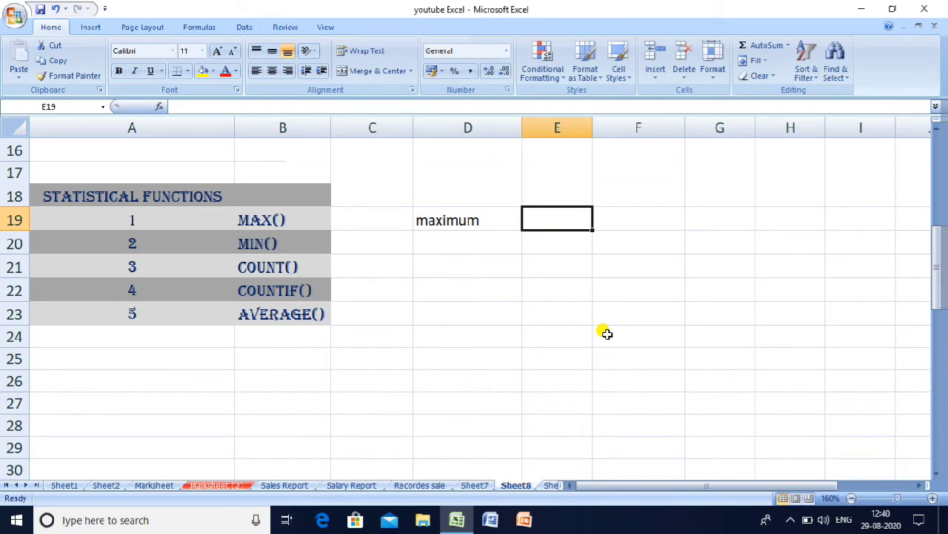
- Find the largest of four sample numbers in E19 with the formula =max(43,65,87,56)
text(=)
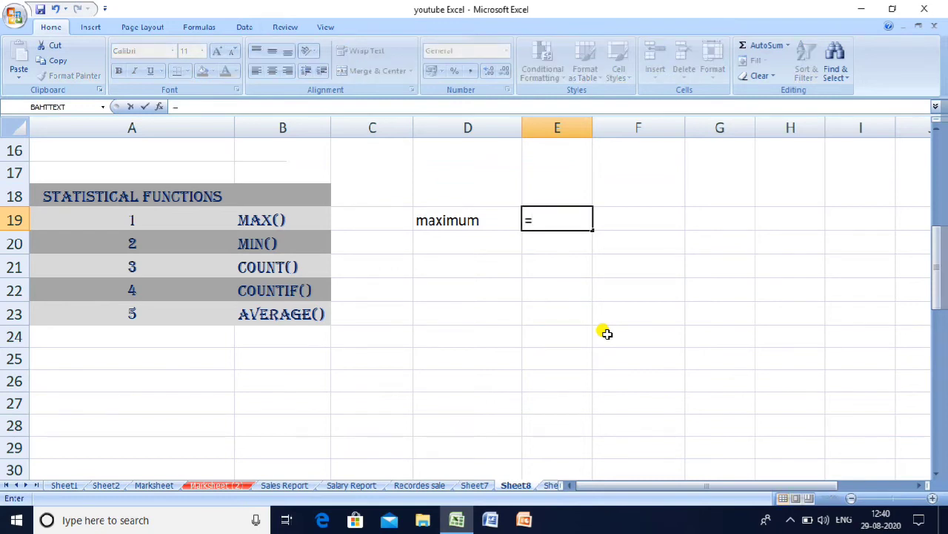
text(max)
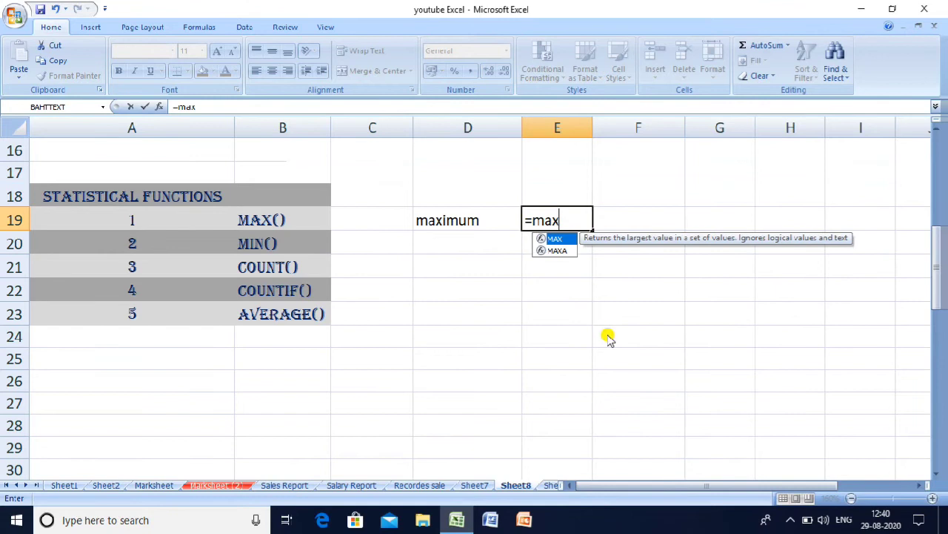
text((4)
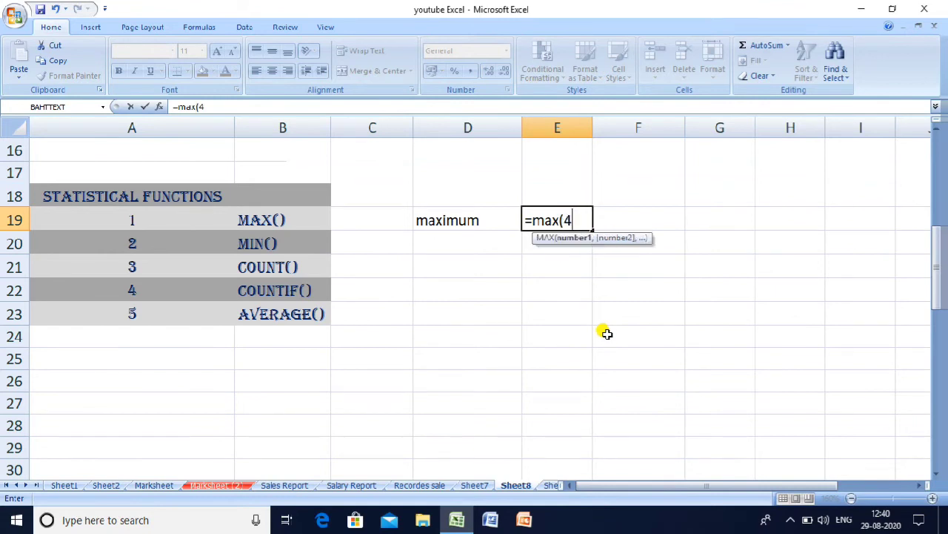
text(3,65,)
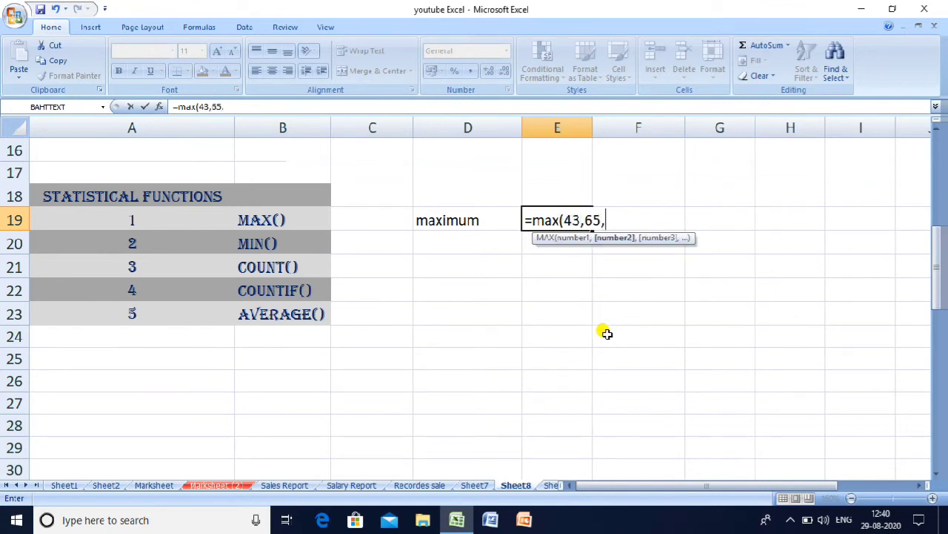
text(87,56)
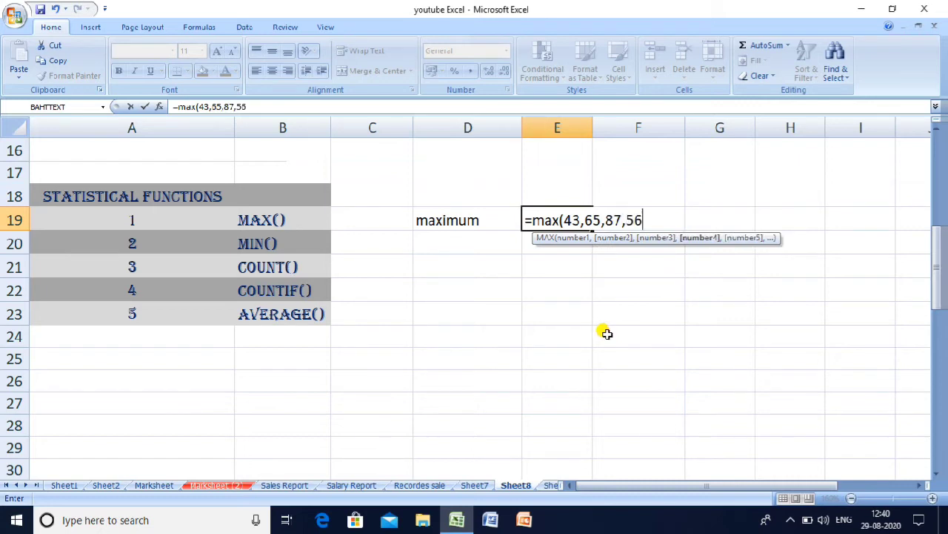
text())
key(Return)
key(Up)
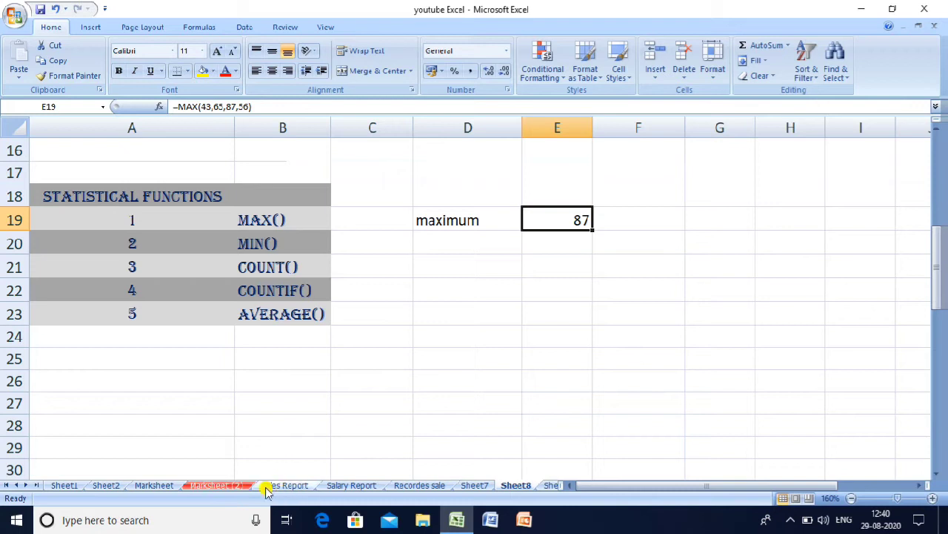
- On the Marksheet sheet, find the highest percentage in J25 with the formula =max(g3:g53)
click(155, 485)
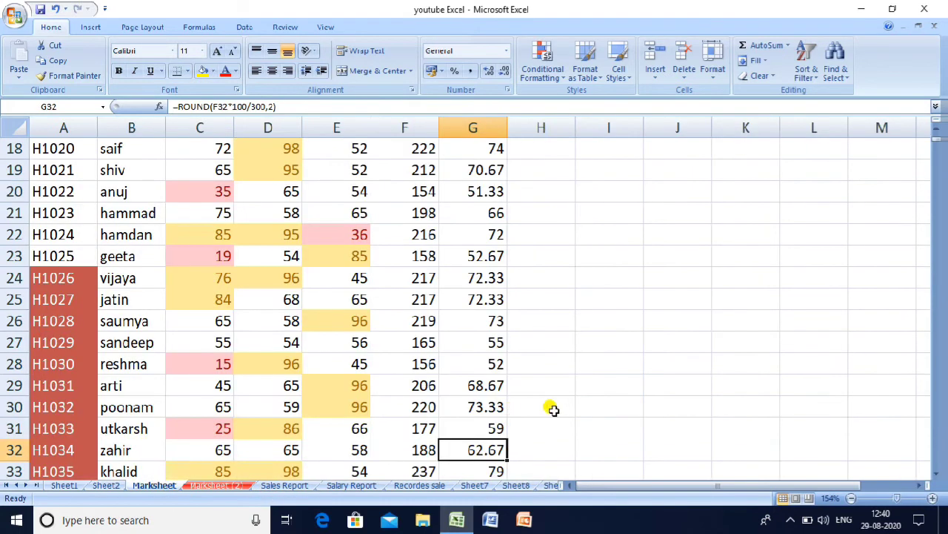
click(645, 302)
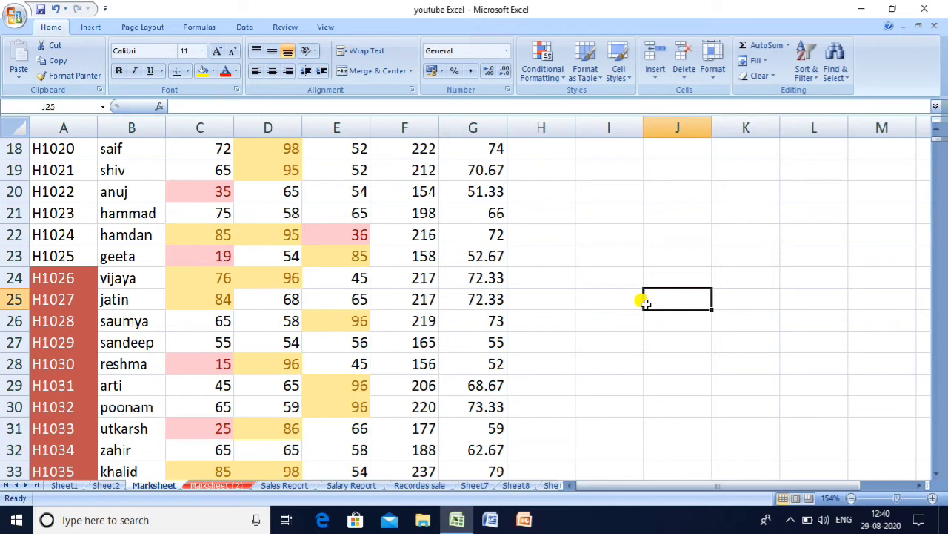
text(=)
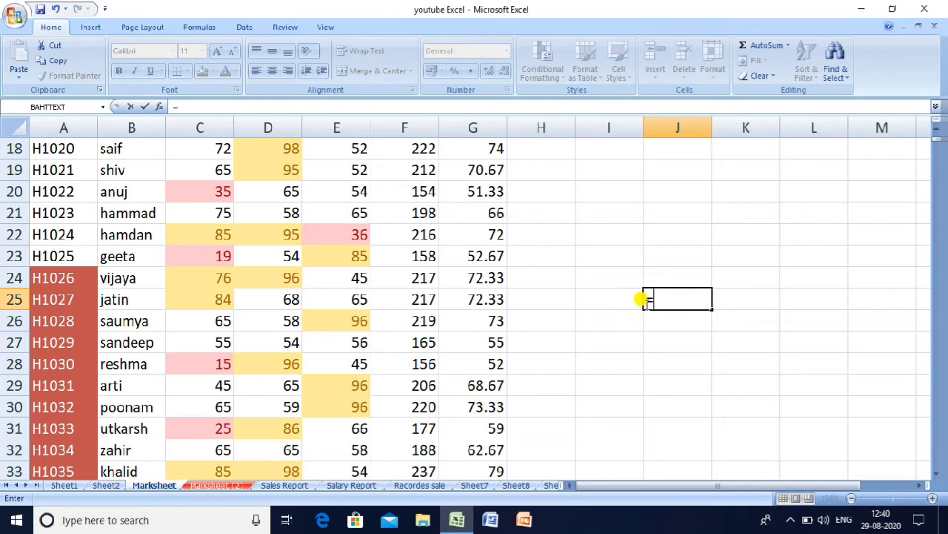
text(ma)
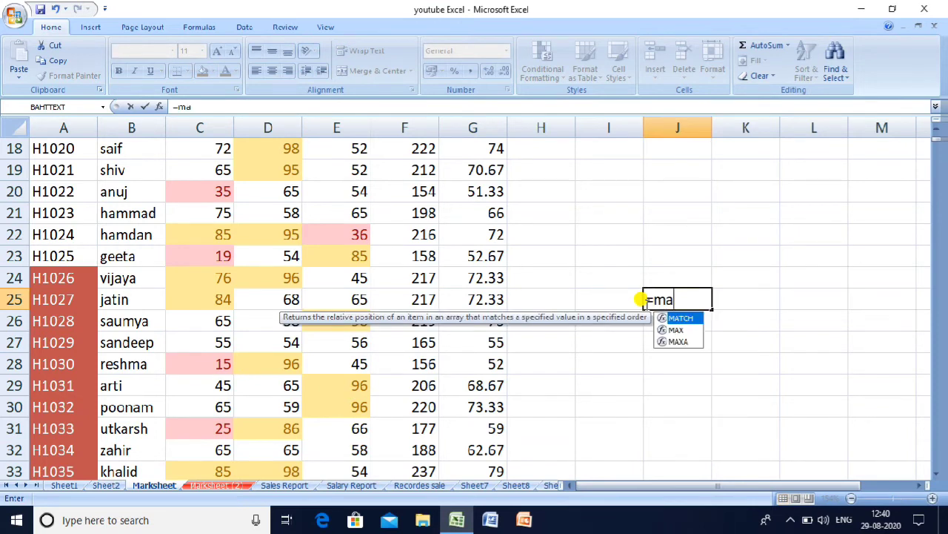
text(x()
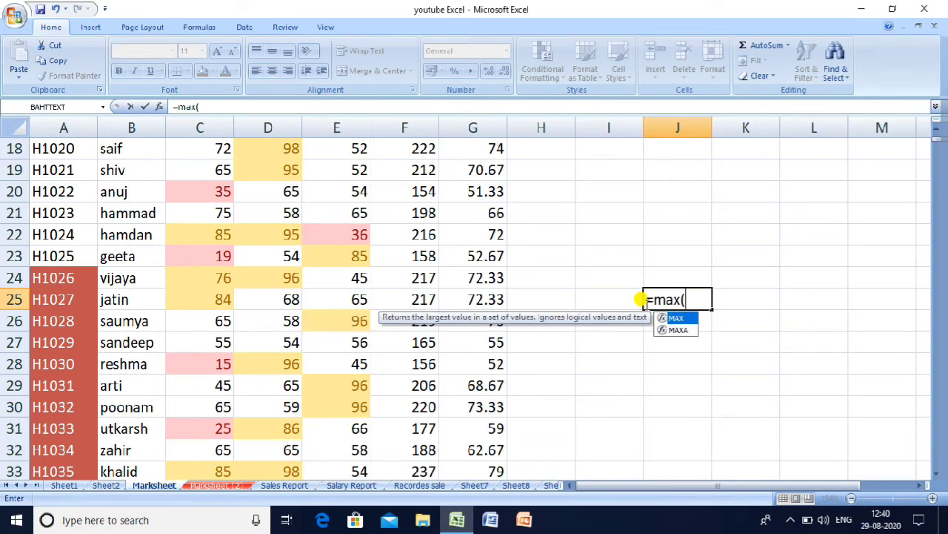
text(g3:g)
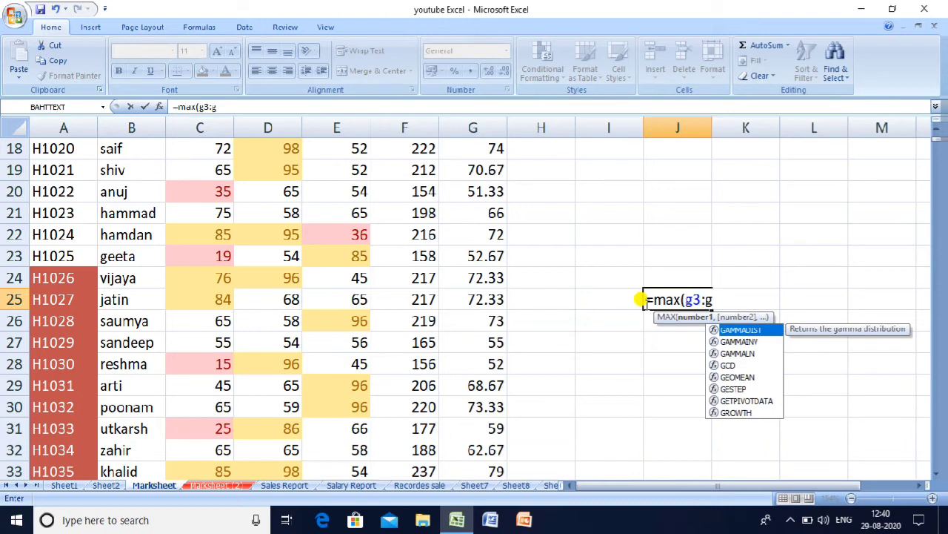
text(53))
key(Return)
click(646, 301)
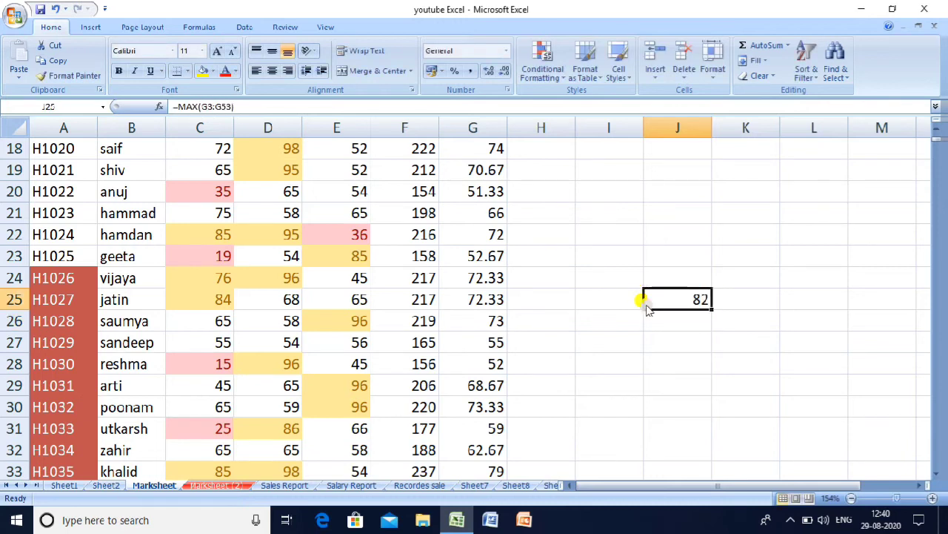
- Go through the Percentage column of the Marksheet from the first students to row 53 and back, checking for the highest value
key(Left)
key(Left)
key(Left)
key(Up)
key(Up)
key(Up)
key(Up)
key(Up)
key(Up)
key(Up)
key(Up)
key(Up)
key(Up)
key(Up)
key(Up)
key(Up)
key(Up)
key(Up)
key(Up)
key(Up)
key(Up)
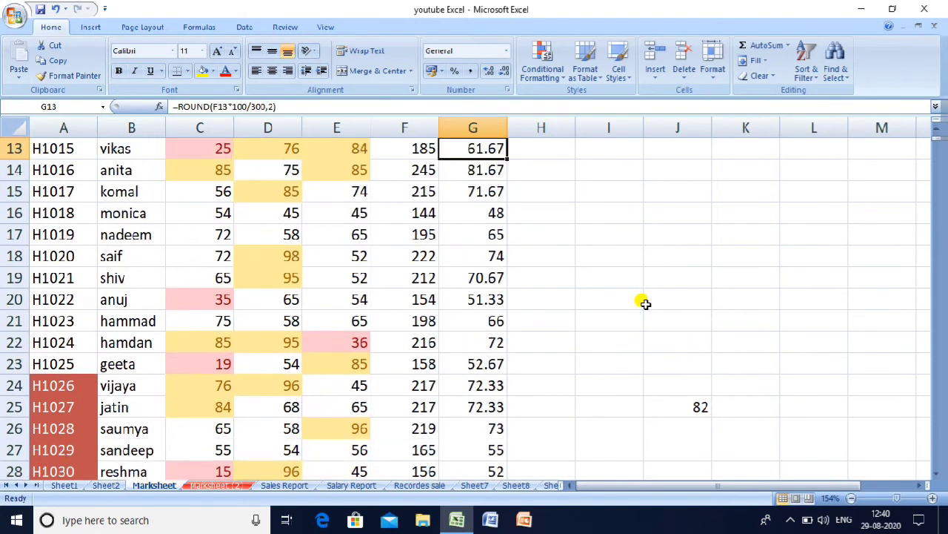
key(Up)
key(Up)
key(Up)
key(Up)
key(Up)
key(Up)
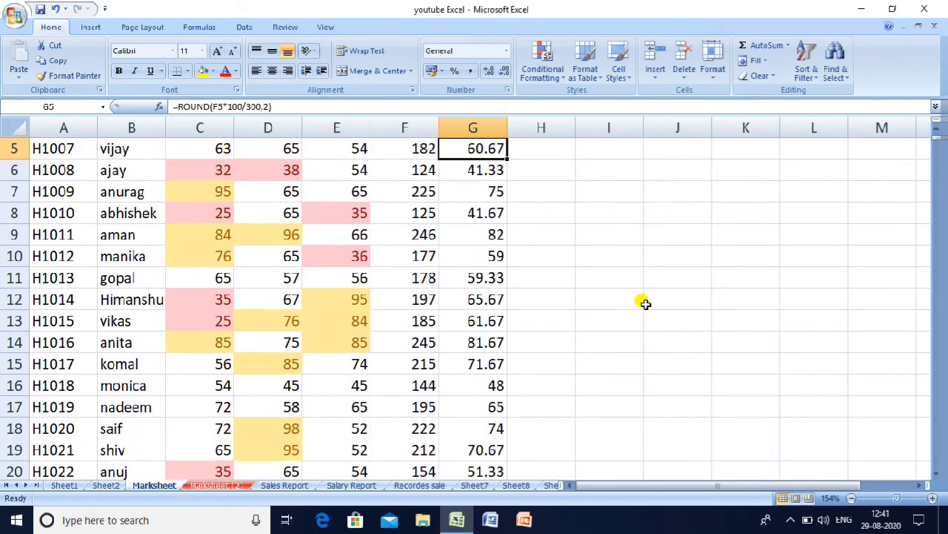
key(Down)
key(Down)
key(Down)
key(Down)
key(Down)
key(Down)
key(Down)
key(Down)
key(Down)
key(Down)
key(Down)
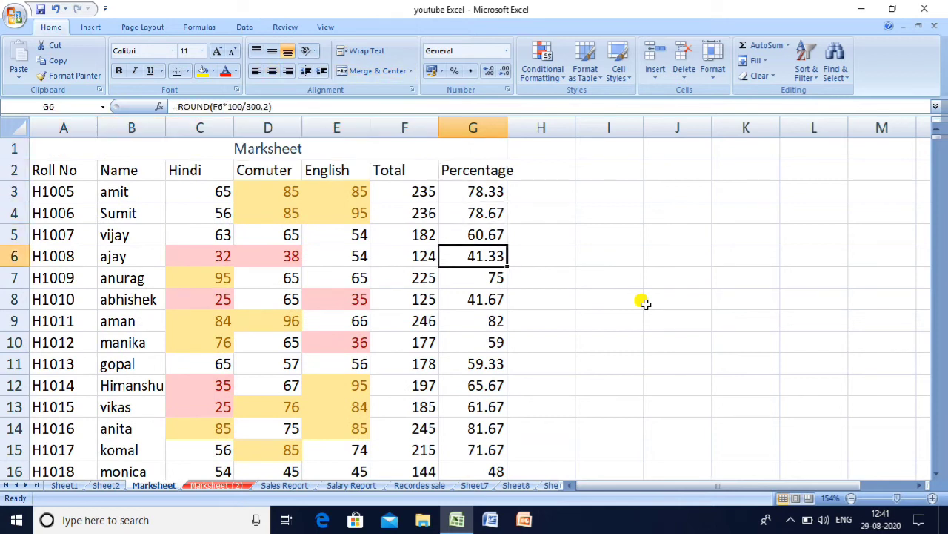
key(Down)
key(Down)
key(Down)
key(Down)
key(Down)
key(Down)
key(Down)
key(Down)
key(Down)
key(Down)
key(Down)
key(Down)
key(Down)
key(Down)
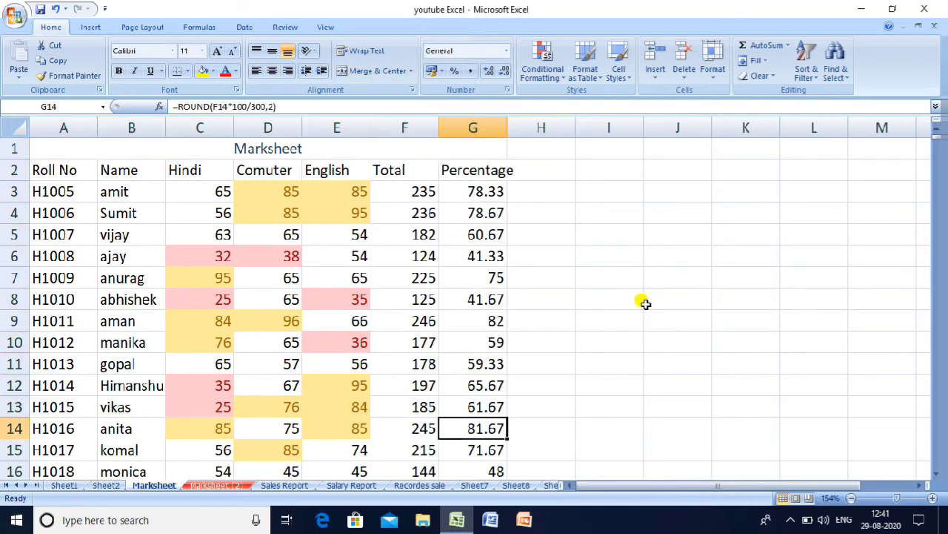
key(Down)
key(Down)
key(Down)
key(Down)
key(Down)
key(Down)
key(Down)
key(Down)
key(Down)
key(Down)
key(Down)
key(Down)
key(Down)
key(Down)
key(Down)
key(Down)
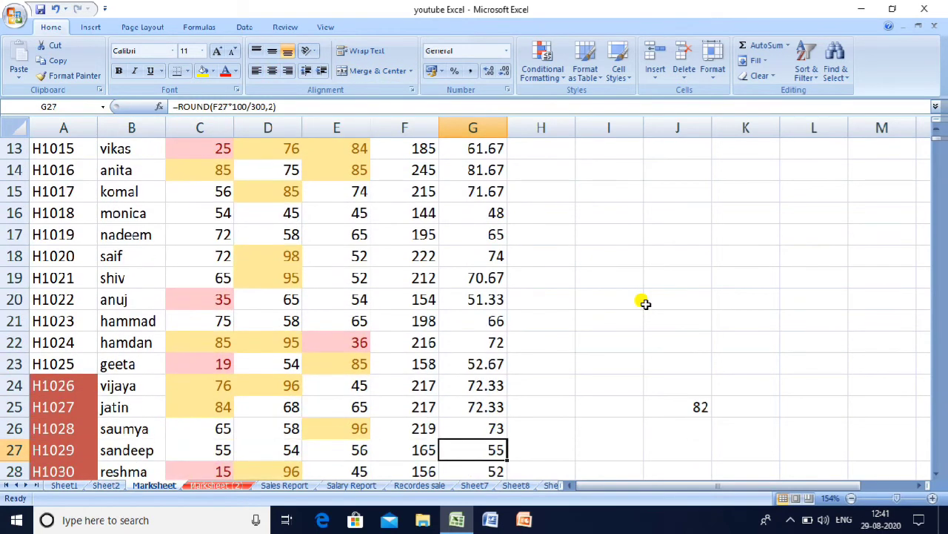
key(Down)
key(Down)
key(Down)
key(Down)
key(Down)
key(Down)
key(Down)
key(Down)
key(Down)
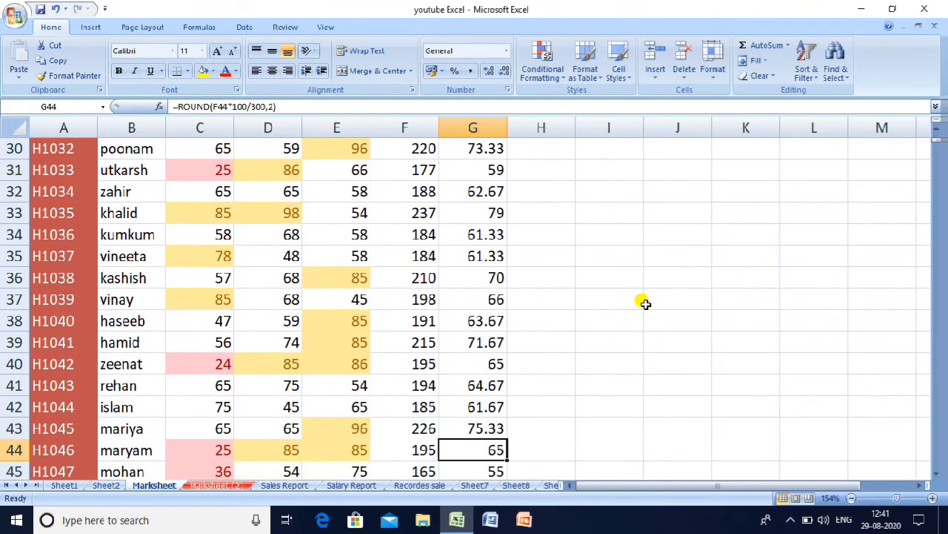
key(Down)
key(Down)
key(Down)
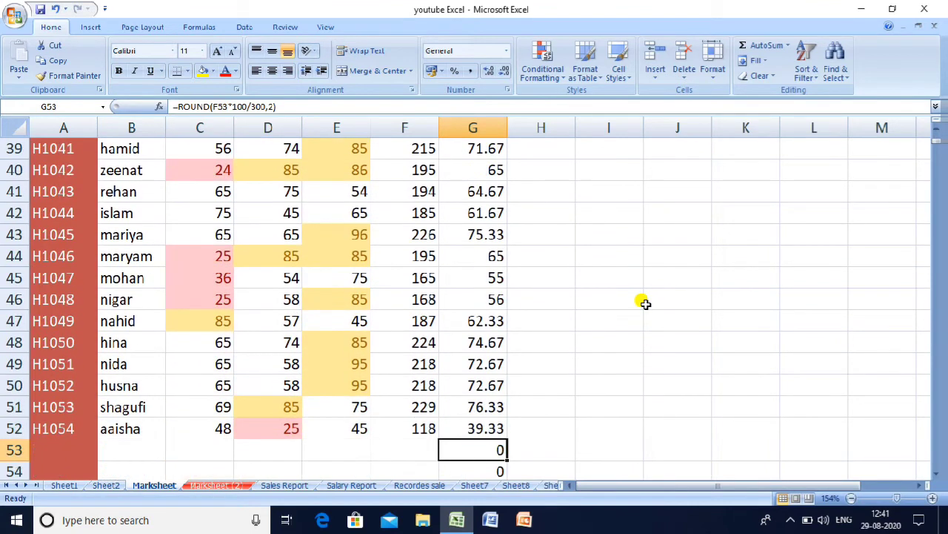
key(Up)
key(Up)
key(Up)
key(Up)
key(Up)
key(Up)
key(Up)
key(Up)
key(Up)
key(Up)
key(Up)
key(Up)
key(Up)
key(Up)
key(Up)
key(Up)
key(Up)
key(Up)
key(Up)
key(Up)
key(Up)
key(Up)
key(Up)
key(Up)
key(Up)
key(Up)
key(Up)
key(Up)
key(Up)
key(Up)
key(Up)
key(Up)
key(Up)
key(Up)
key(Up)
key(Up)
key(Up)
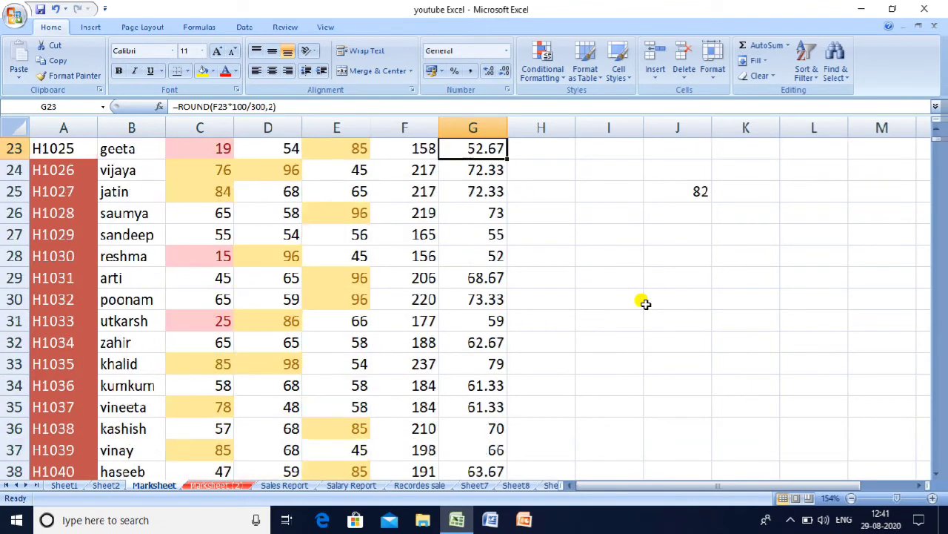
key(Up)
key(Up)
key(Up)
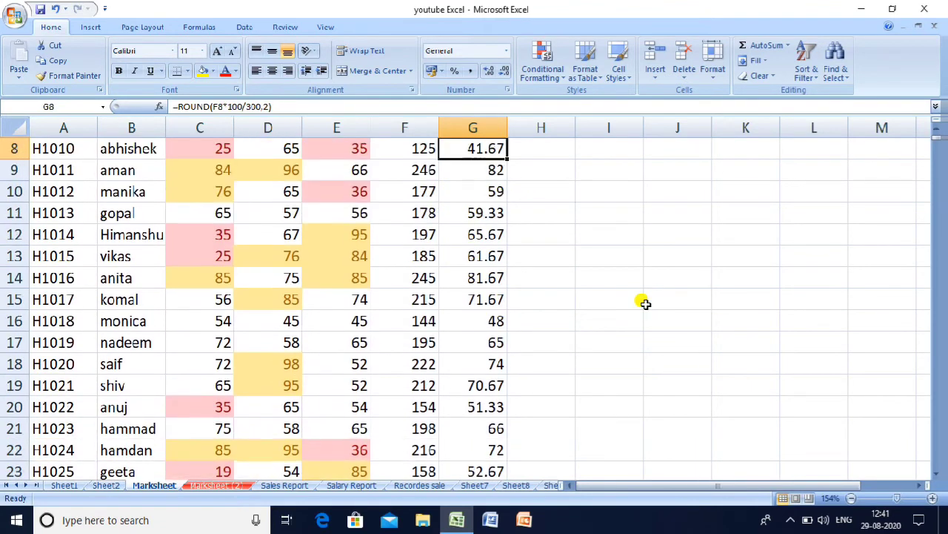
- Compare the Marksheet percentages from G8 down to G31 with the maximum calculated in J25
key(Down)
key(Down)
key(Down)
key(Down)
key(Down)
key(Down)
key(Down)
key(Down)
key(Down)
key(Down)
key(Down)
key(Down)
key(Down)
key(Down)
key(Down)
key(Down)
key(Down)
key(Down)
key(Down)
key(Down)
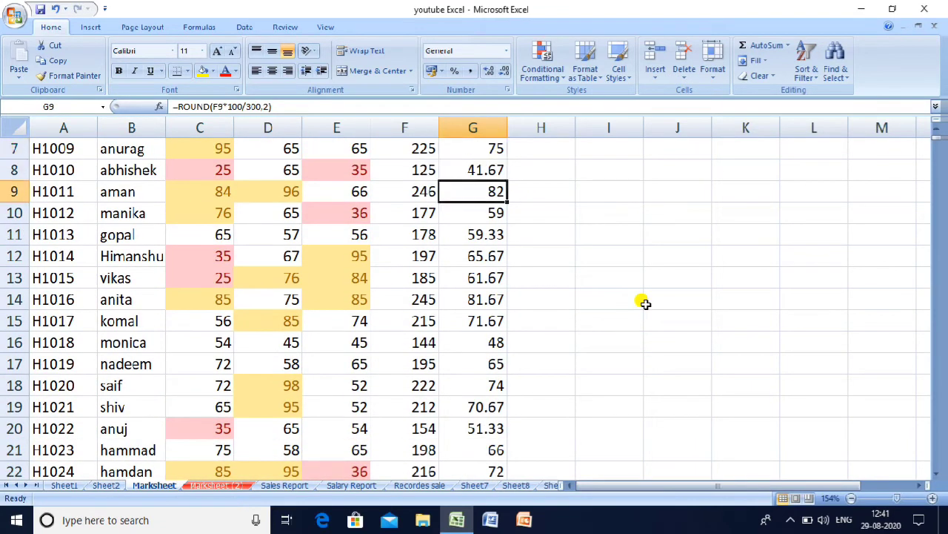
key(Down)
key(Up)
key(Up)
key(Up)
key(Up)
key(Up)
key(Up)
key(Up)
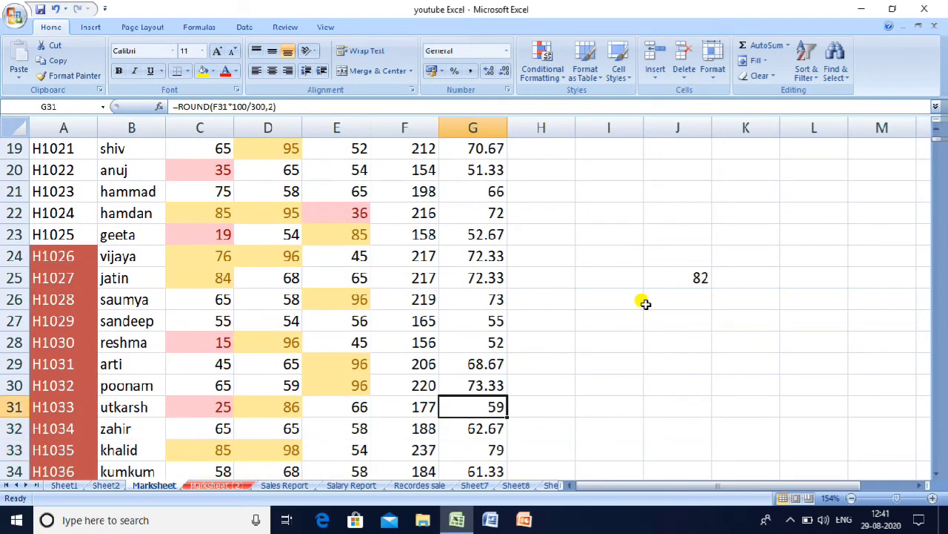
- Label the results beside the percentage column by entering max in I25 and min in I26
key(Right)
key(Right)
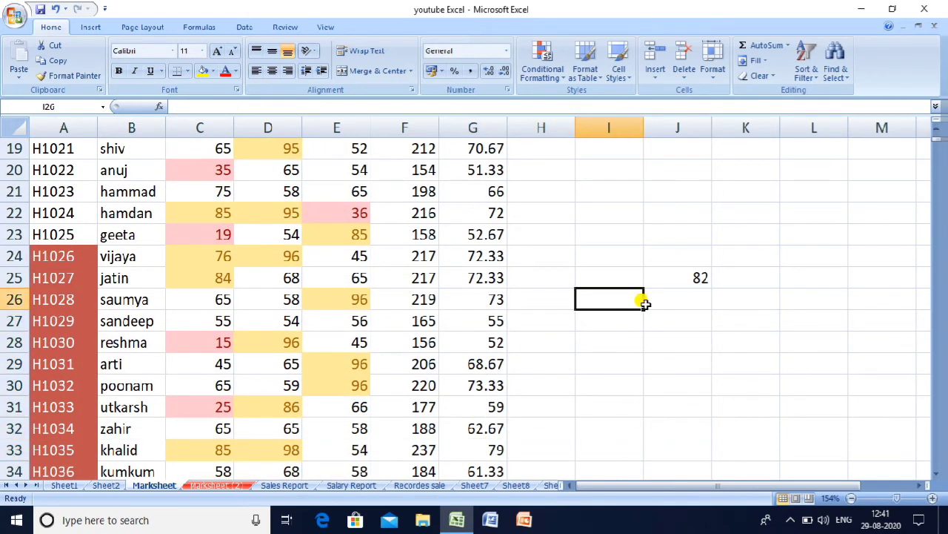
key(Up)
text(max)
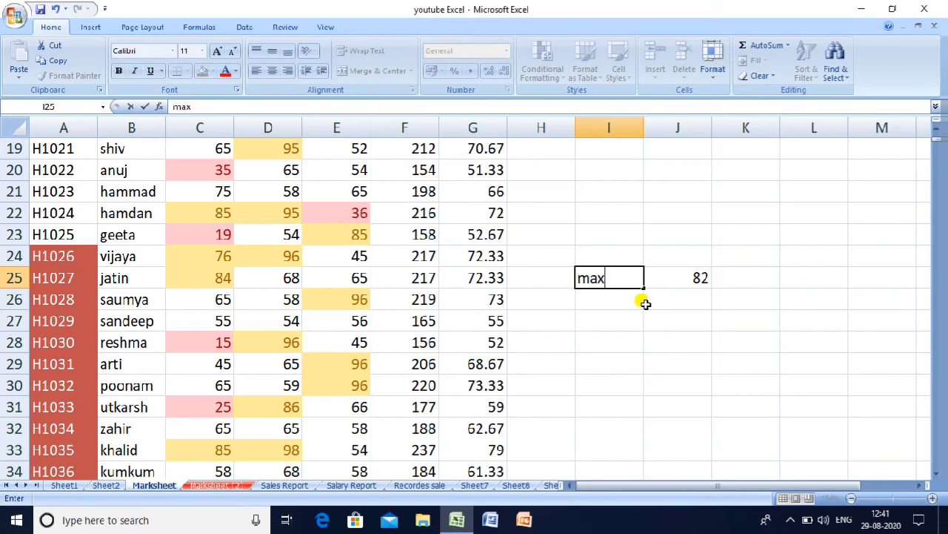
key(Return)
text(min)
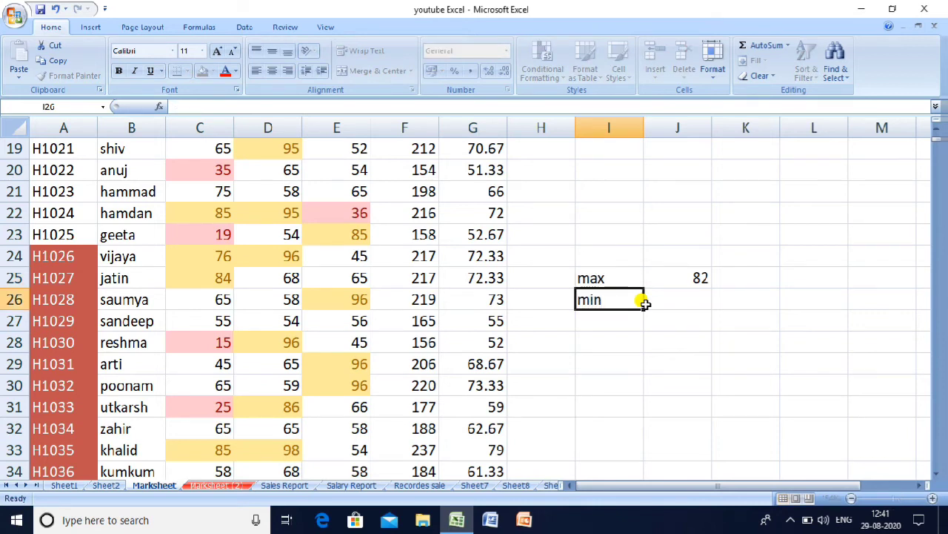
- Begin the lowest-percentage formula in J26, beside the min label, with =min(
key(Tab)
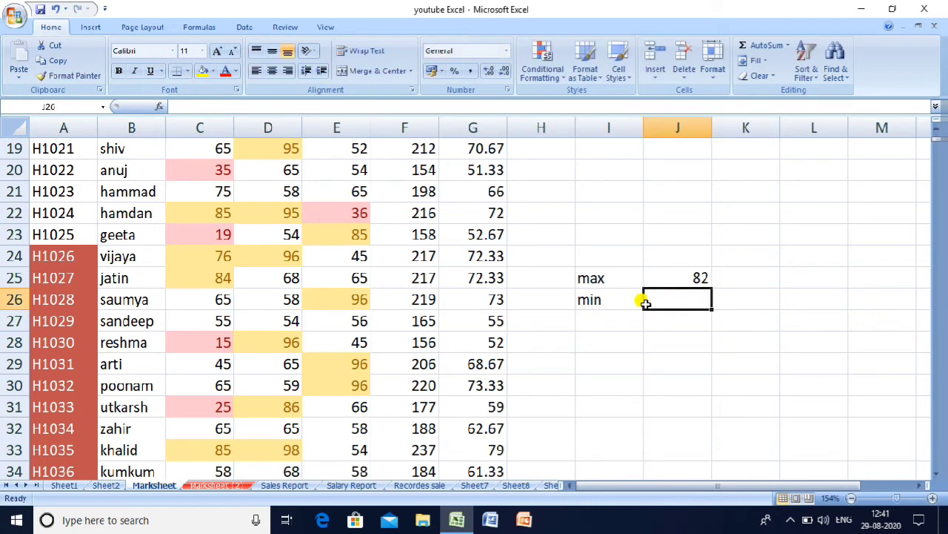
text(=m)
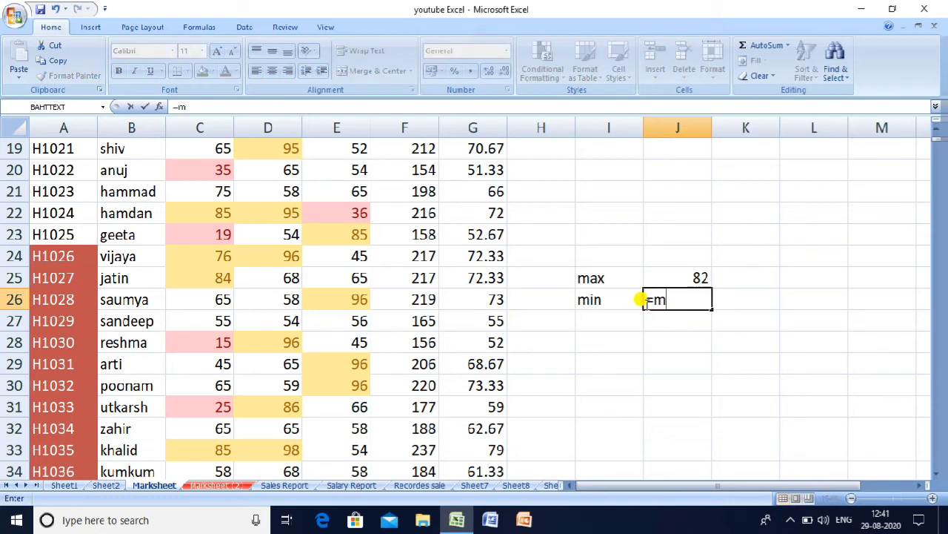
text(in()
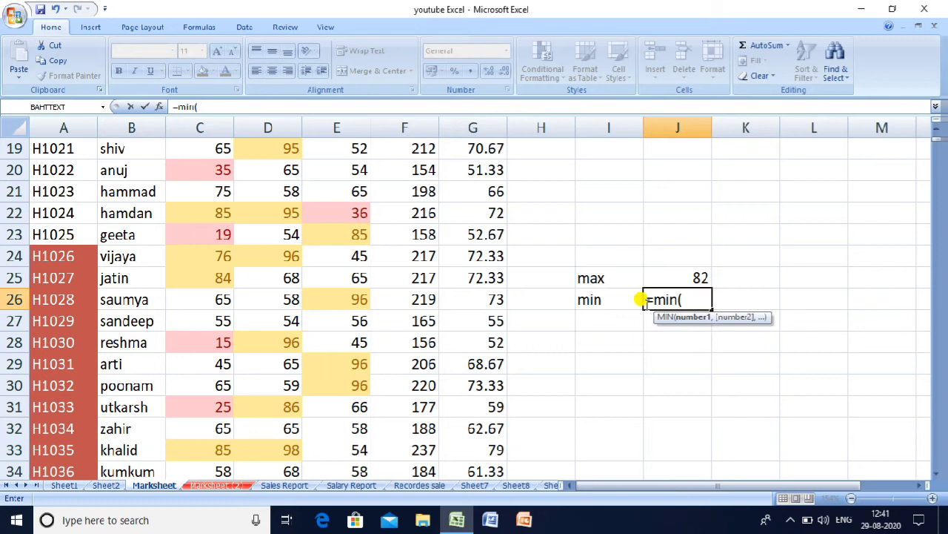
- Complete the MIN formula in J26 with the range G3:G53
text(g3:g1)
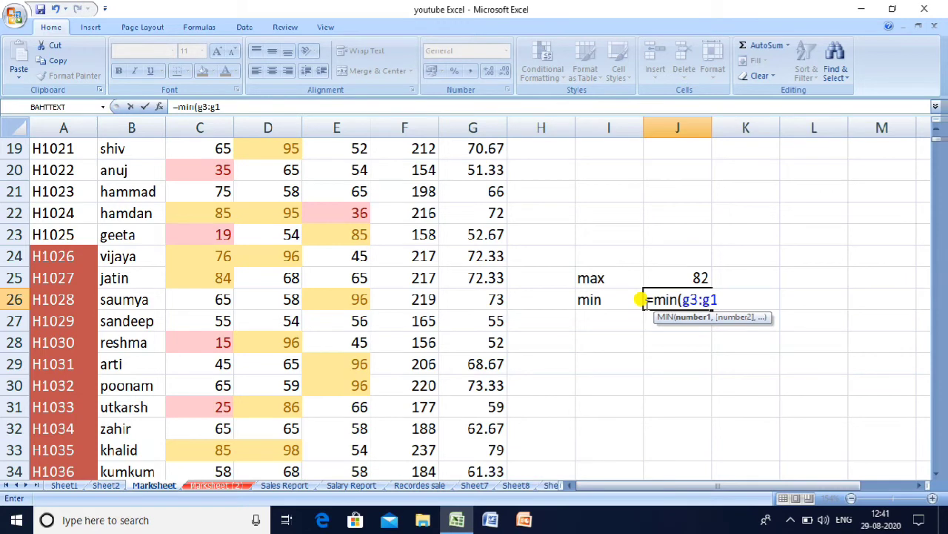
key(BackSpace)
text(53))
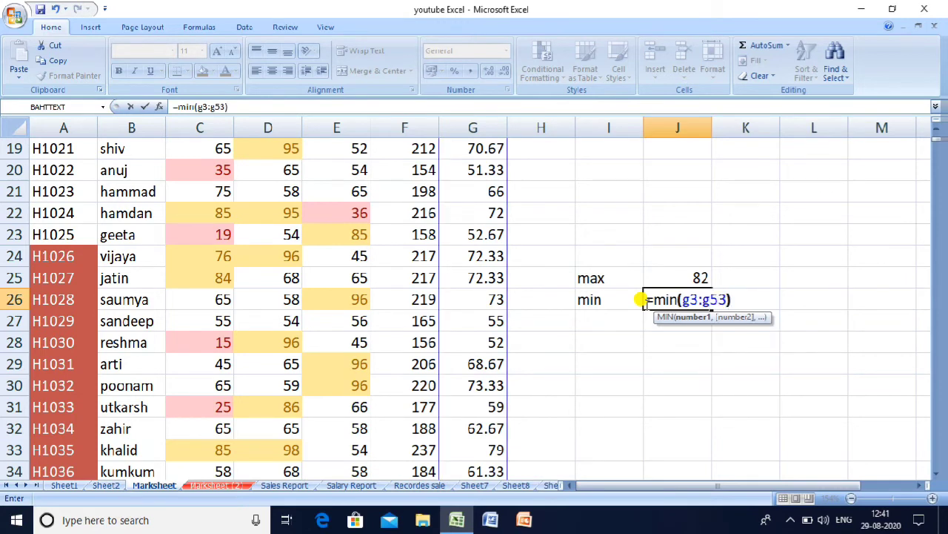
key(Return)
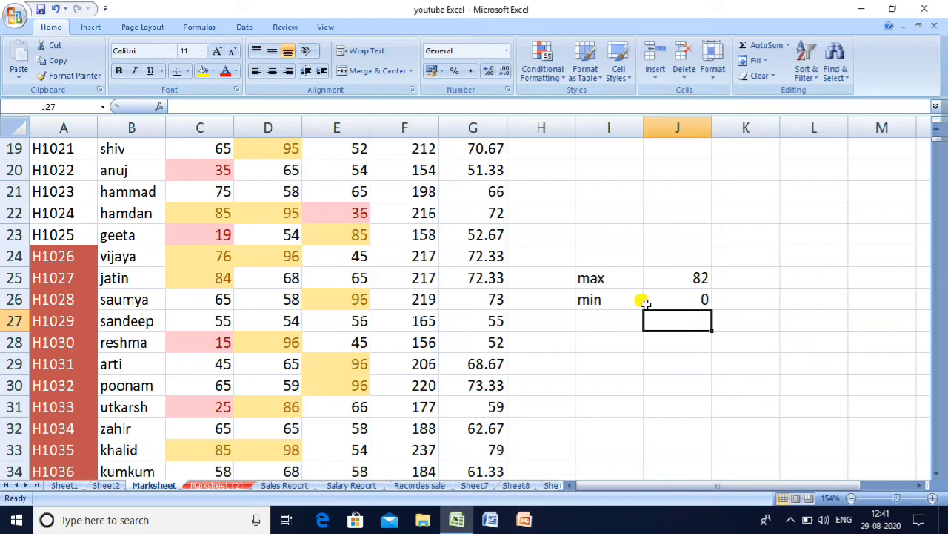
click(644, 303)
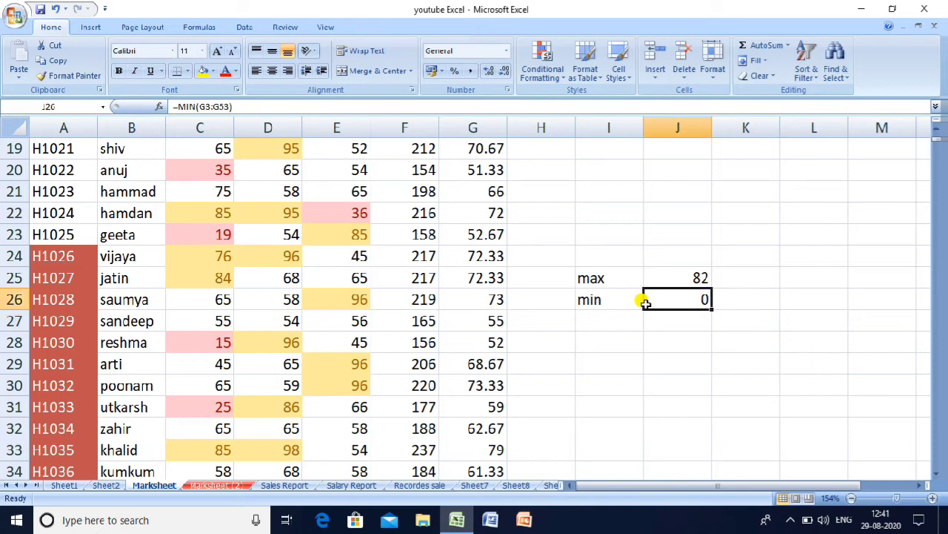
- Examine the Percentage column from G3 down to G53 for the value that determines the minimum
key(Up)
key(Up)
key(Up)
key(Up)
key(Up)
key(Up)
key(Up)
key(Up)
key(Up)
key(Up)
key(Up)
key(Up)
key(Up)
key(Up)
key(Up)
key(Up)
key(Up)
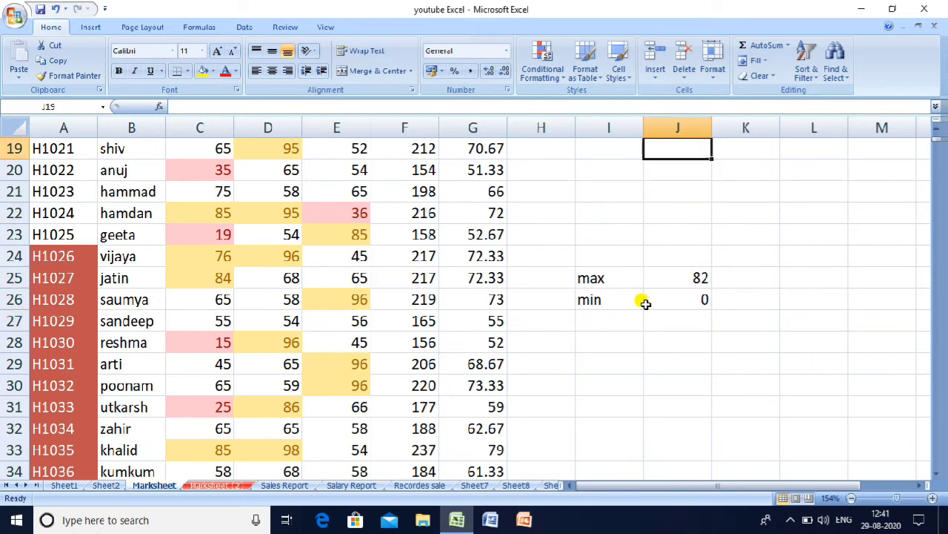
key(Up)
key(Up)
key(Up)
key(Up)
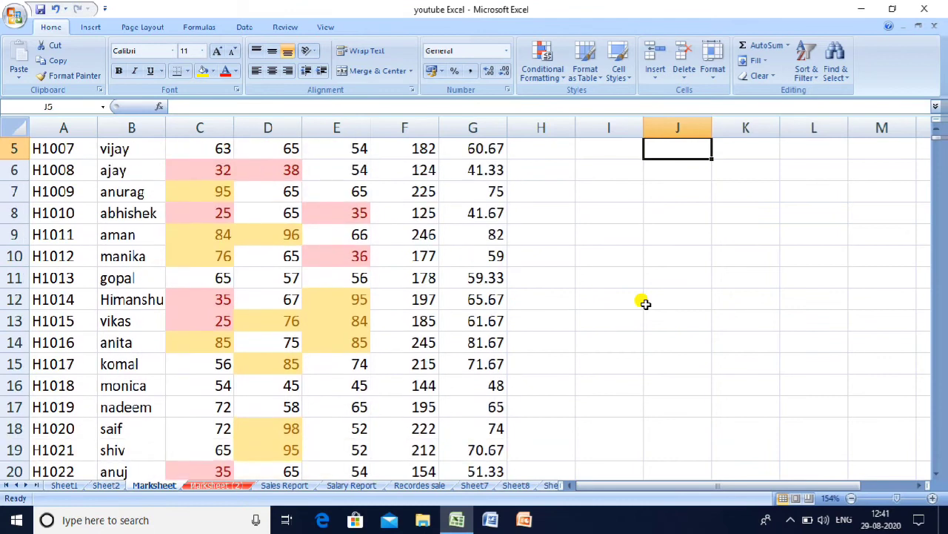
key(Left)
key(Left)
key(Left)
key(Up)
key(Up)
key(Up)
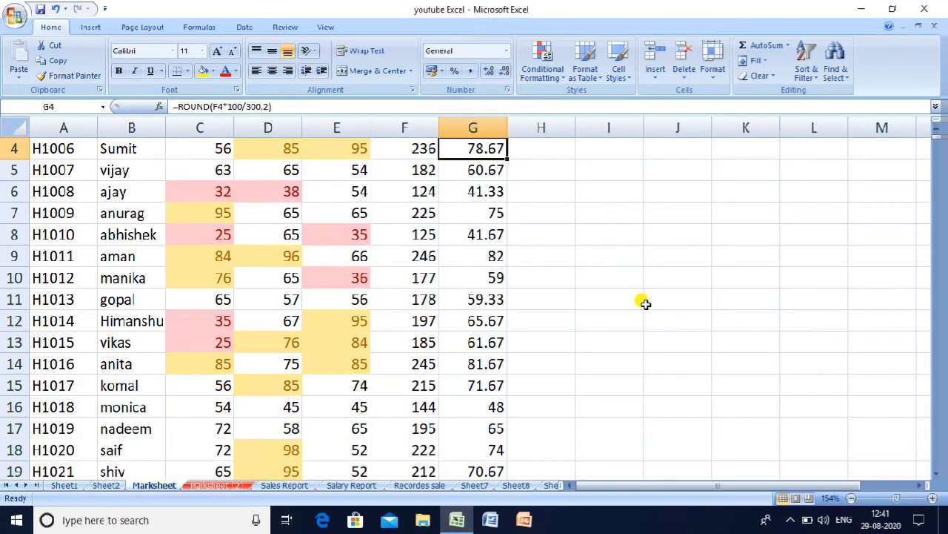
key(Down)
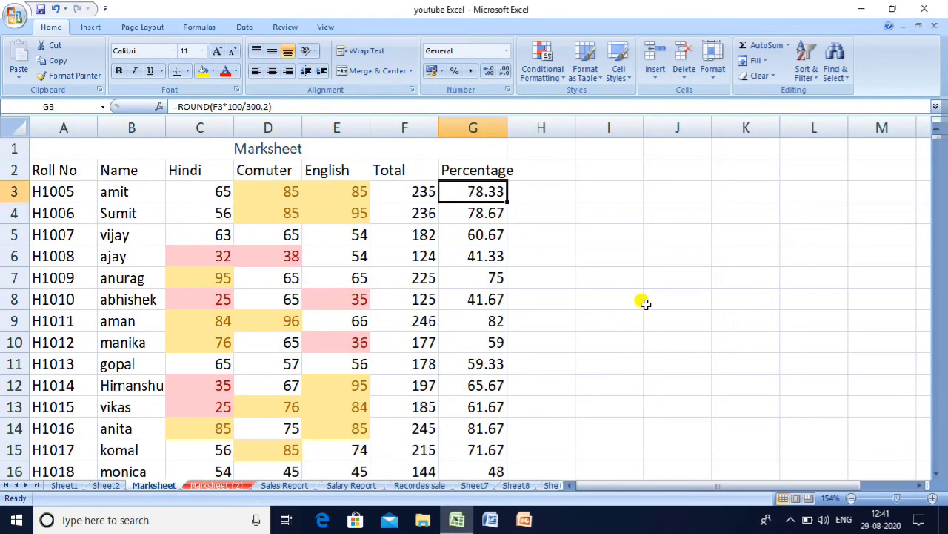
key(Down)
key(Down)
key(Down)
key(Down)
key(Down)
key(Down)
key(Down)
key(Down)
key(Down)
key(Down)
key(Down)
key(Down)
key(Down)
key(Down)
key(Down)
key(Down)
key(Down)
key(Down)
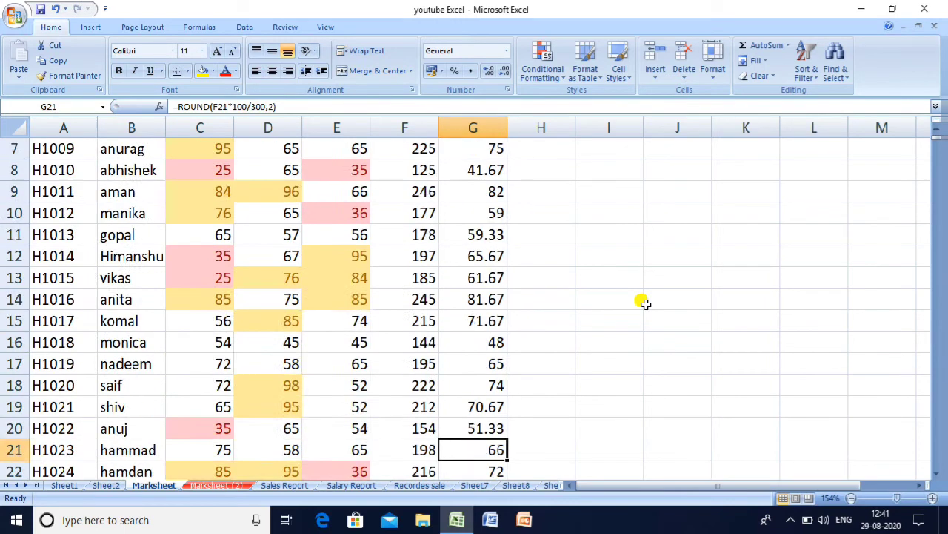
key(Down)
key(Down)
key(Down)
key(Down)
key(Down)
key(Down)
key(Down)
key(Down)
key(Down)
key(Down)
key(Down)
key(Down)
key(Down)
key(Down)
key(Down)
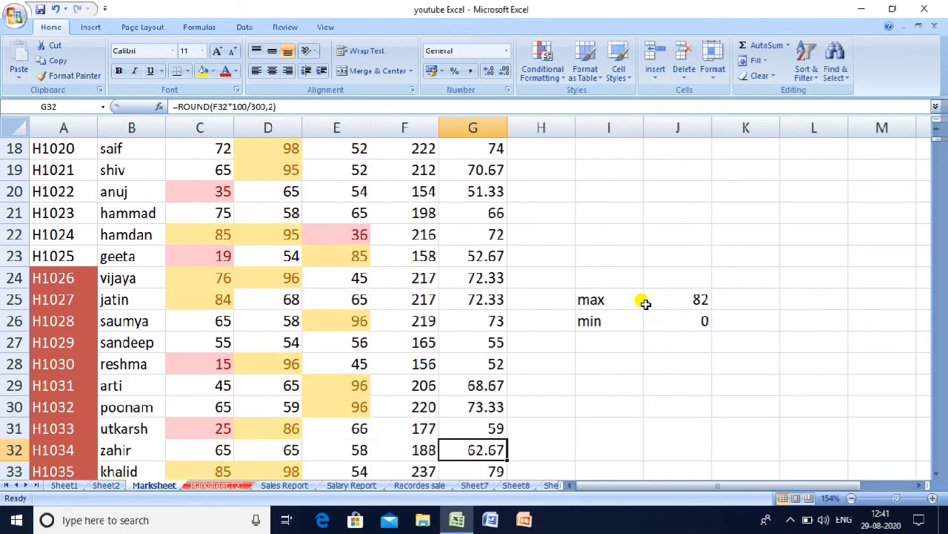
key(Down)
key(Down)
key(Down)
key(Down)
key(Down)
key(Down)
key(Down)
key(Down)
key(Down)
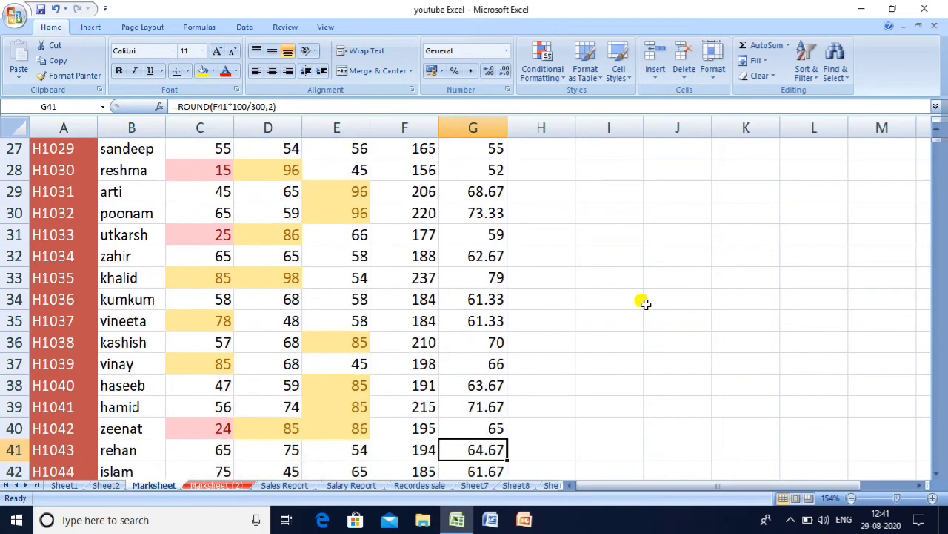
key(Down)
key(Down)
key(Down)
key(Down)
key(Down)
key(Down)
key(Down)
key(Down)
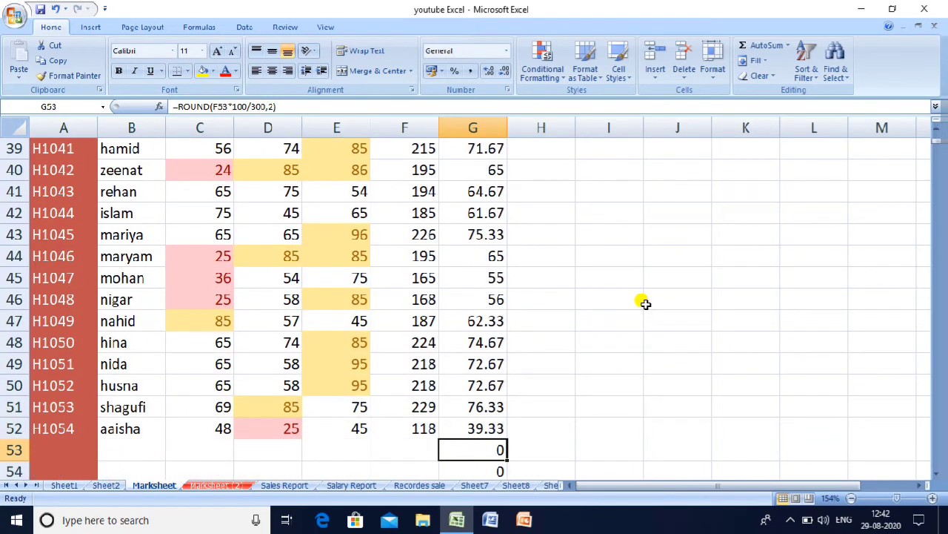
- Change the MIN formula's range in J26 to G3:G52
key(Up)
key(Up)
key(Up)
key(Up)
key(Up)
key(Up)
key(Up)
key(Up)
key(Up)
key(Up)
key(Up)
key(Up)
key(Up)
key(Up)
key(Up)
key(Up)
key(Up)
key(Up)
key(Up)
key(Up)
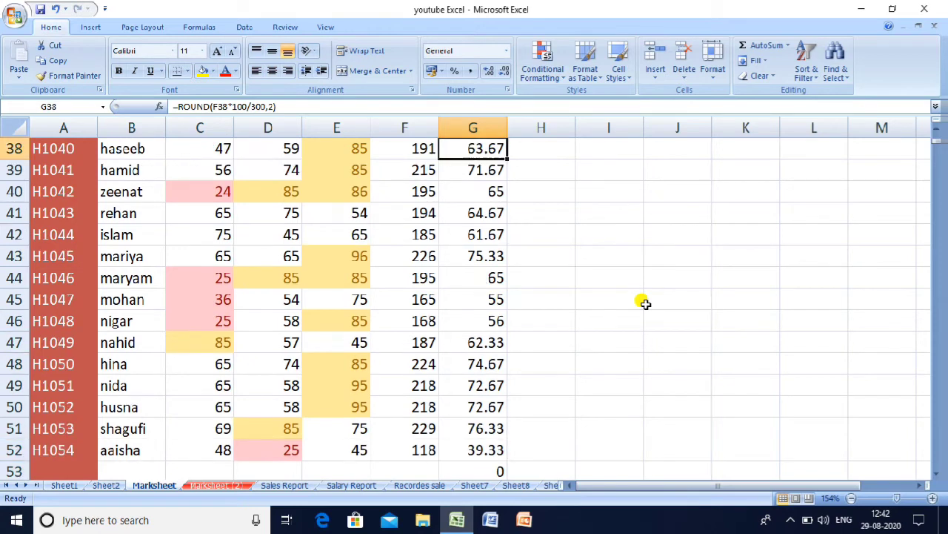
key(Up)
key(Up)
key(Up)
key(Up)
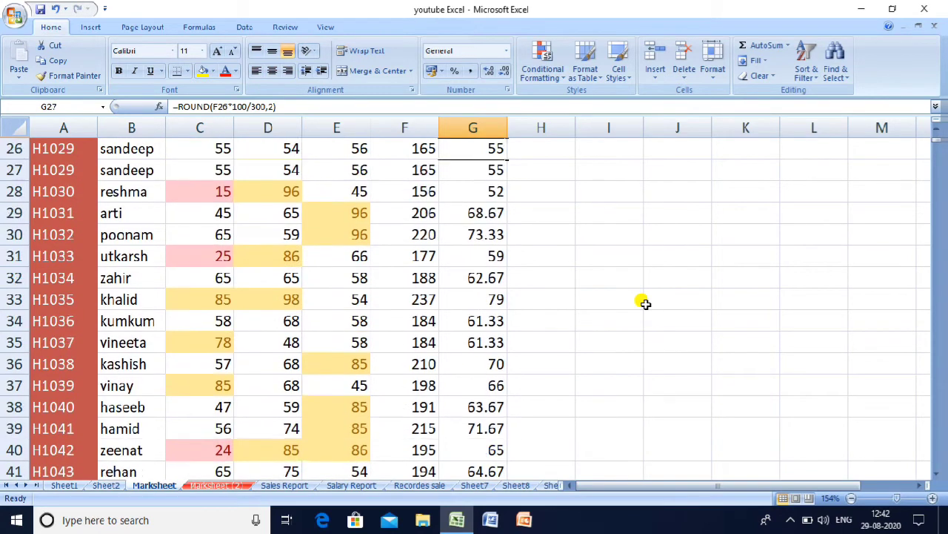
key(Right)
key(Right)
key(Right)
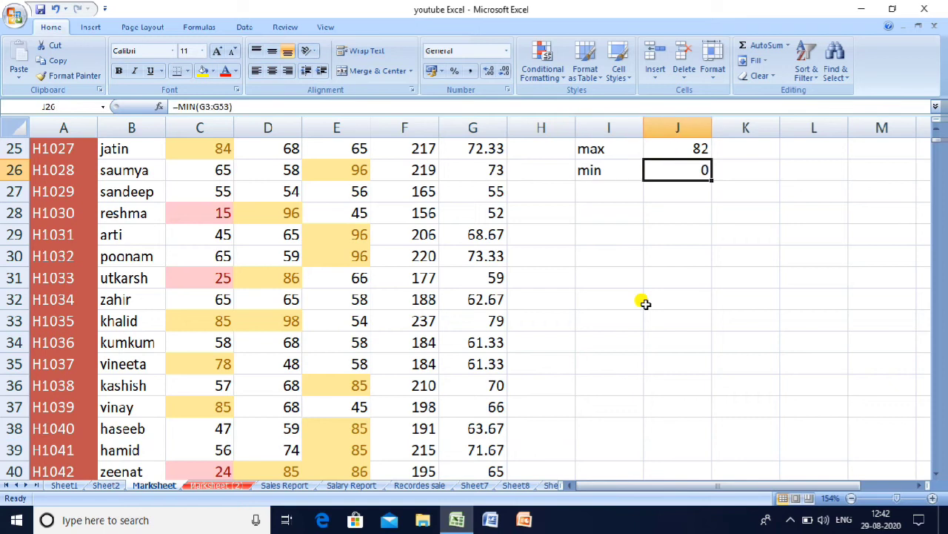
key(F2)
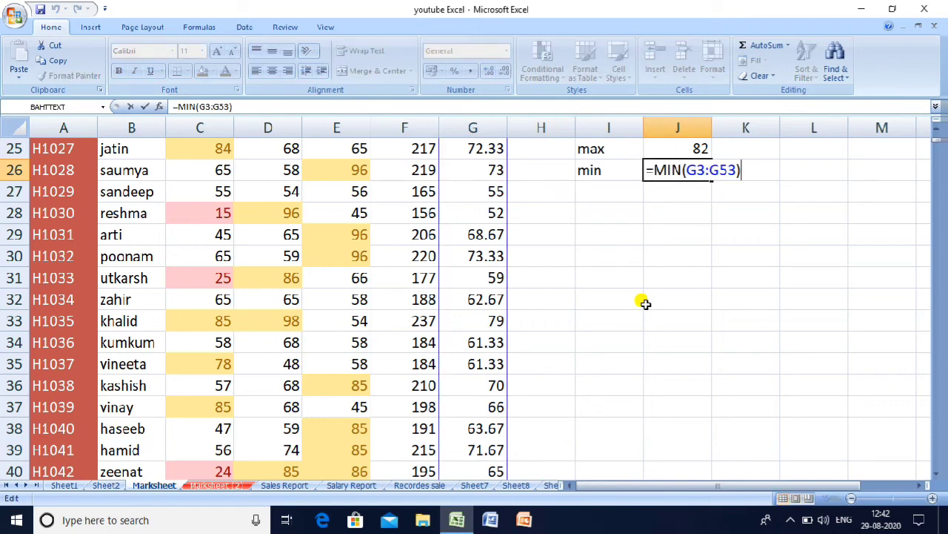
key(Left)
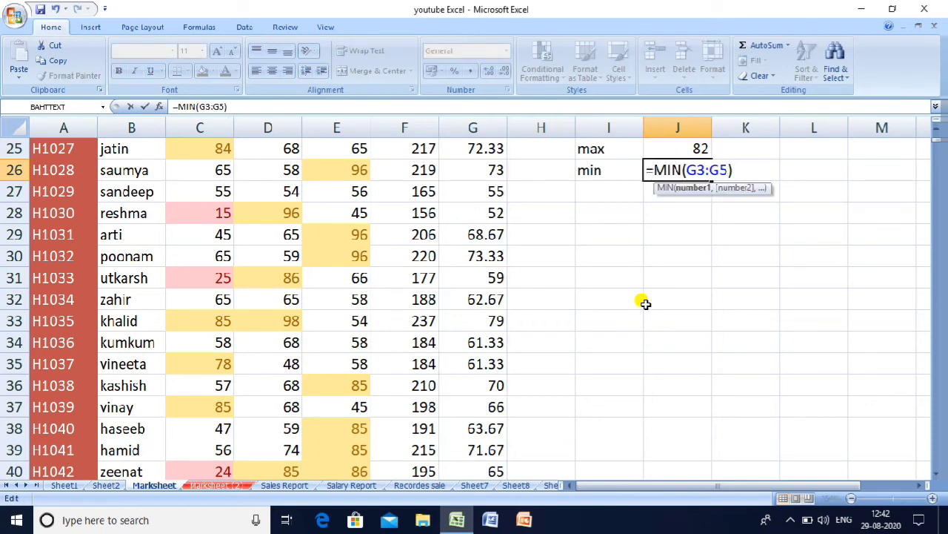
key(BackSpace)
text(2)
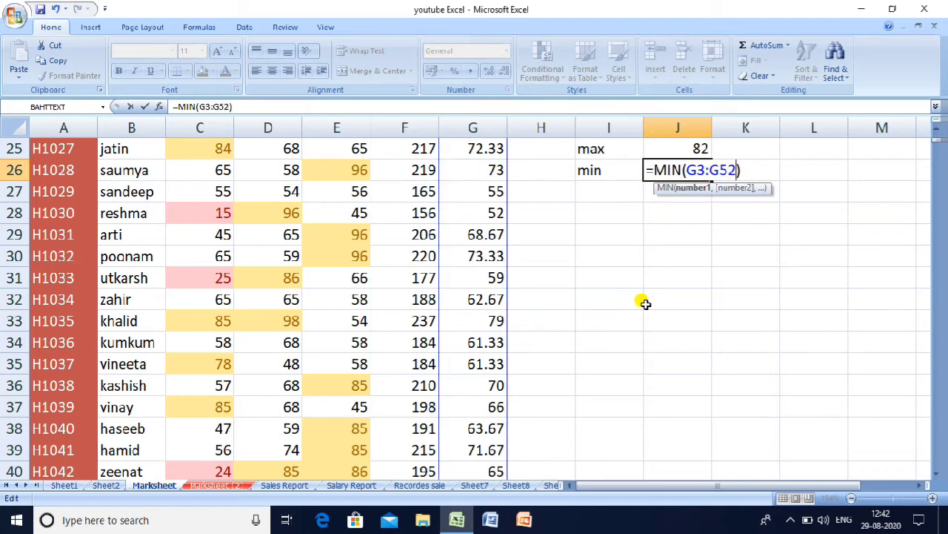
key(Return)
key(Up)
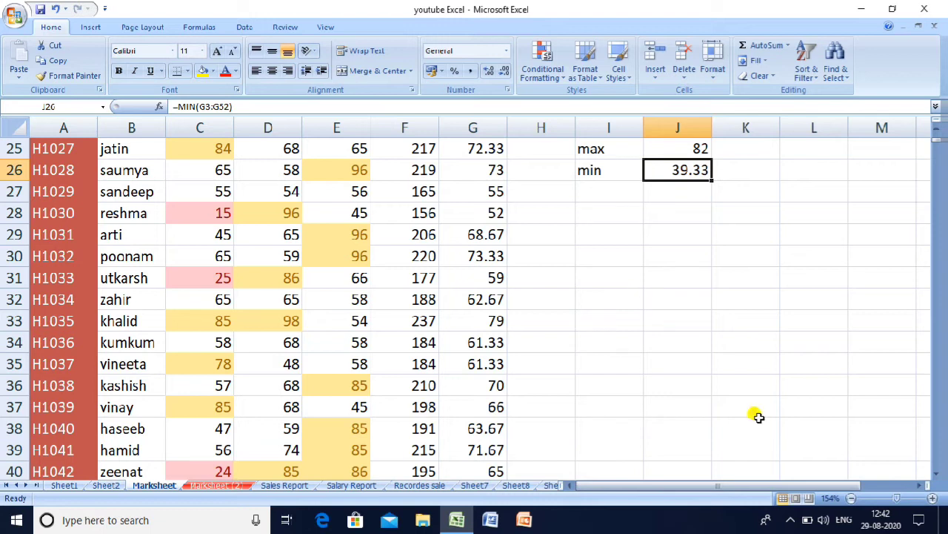
- On Sheet8, enter the numbers 43, 56, 45, 65, 45 and 23 in cells C18 to C23
click(516, 485)
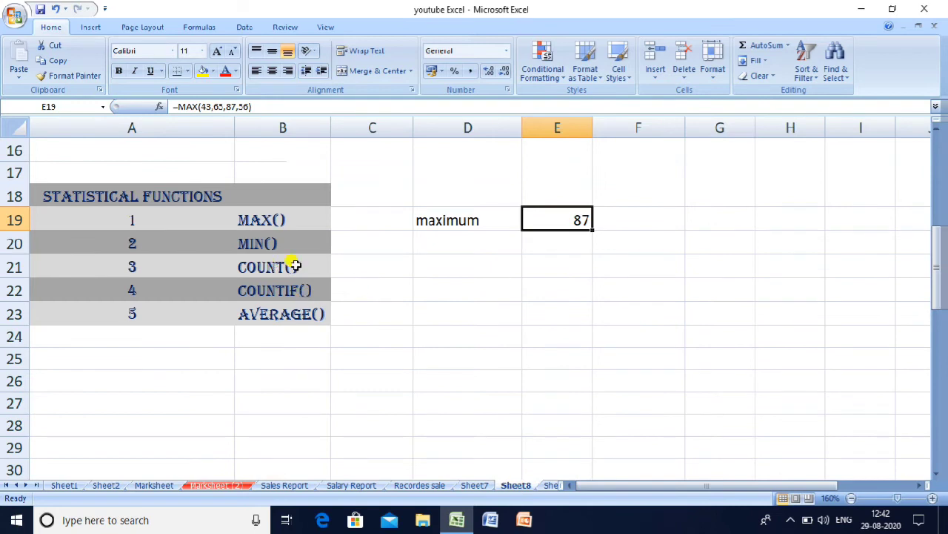
click(444, 252)
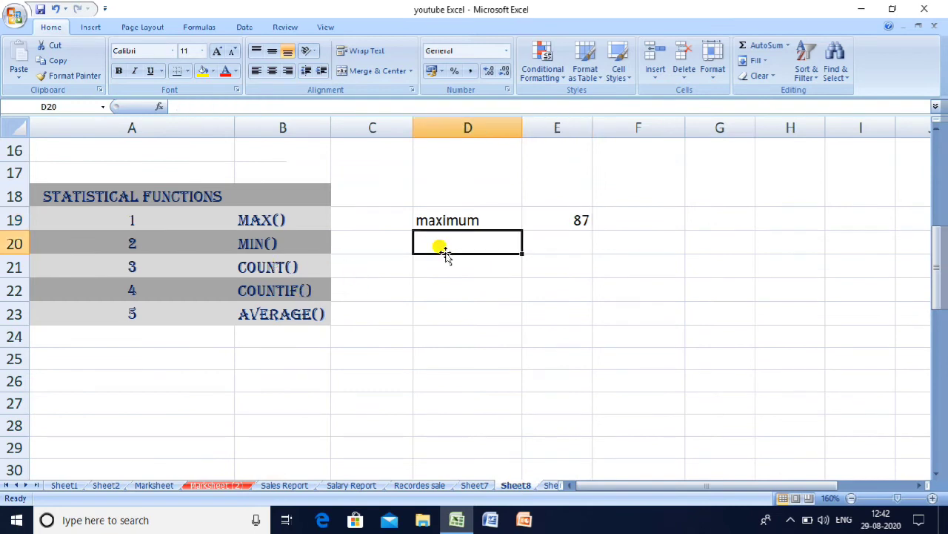
click(362, 200)
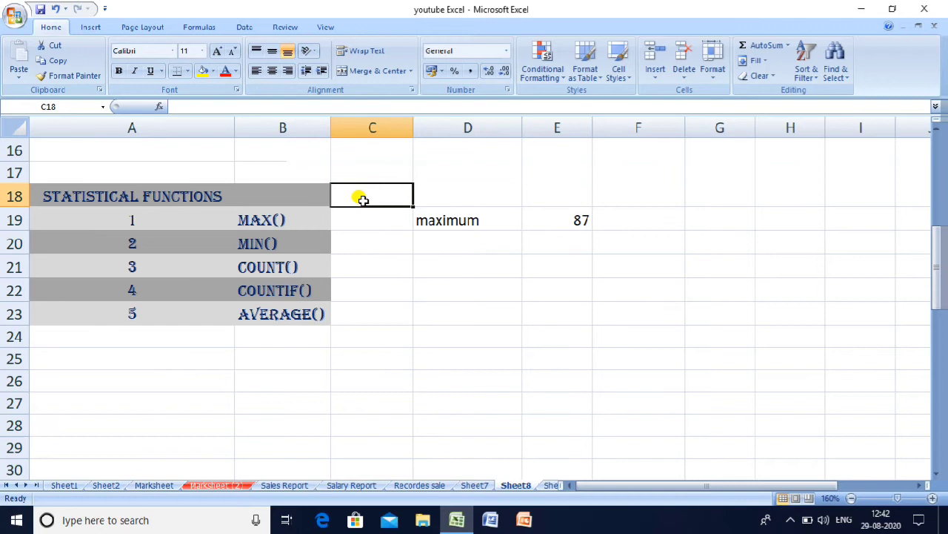
text(43)
key(Return)
text(56)
key(Return)
key(Down)
key(Up)
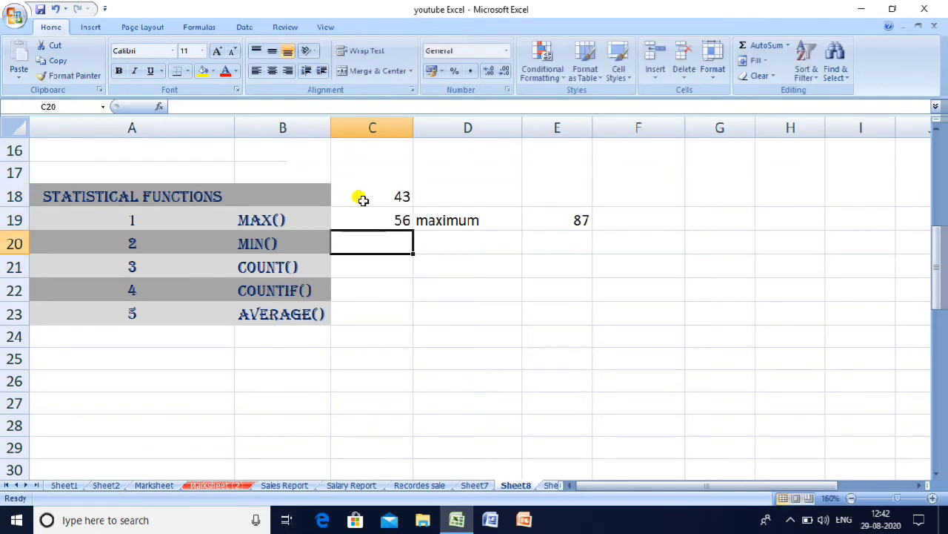
text(45)
key(Return)
text(65)
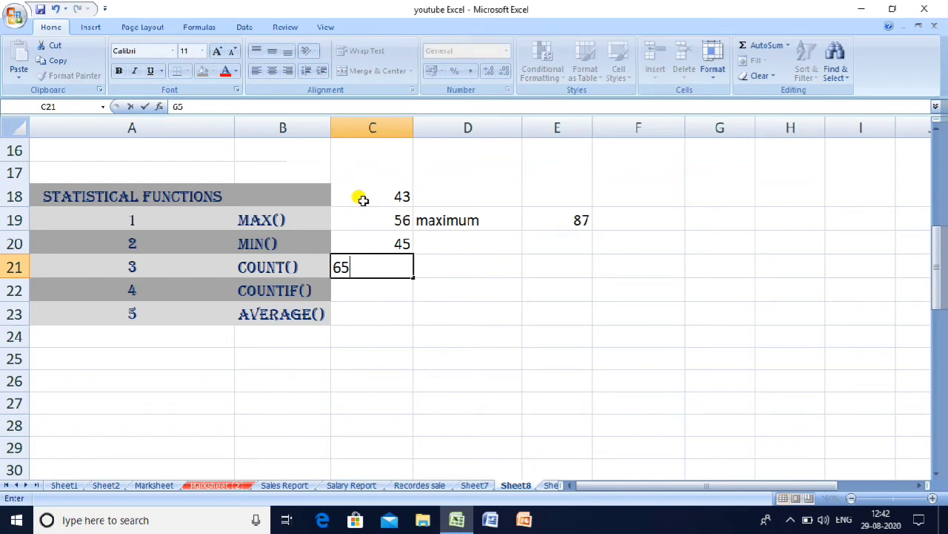
key(Return)
text(45)
key(Return)
text(23)
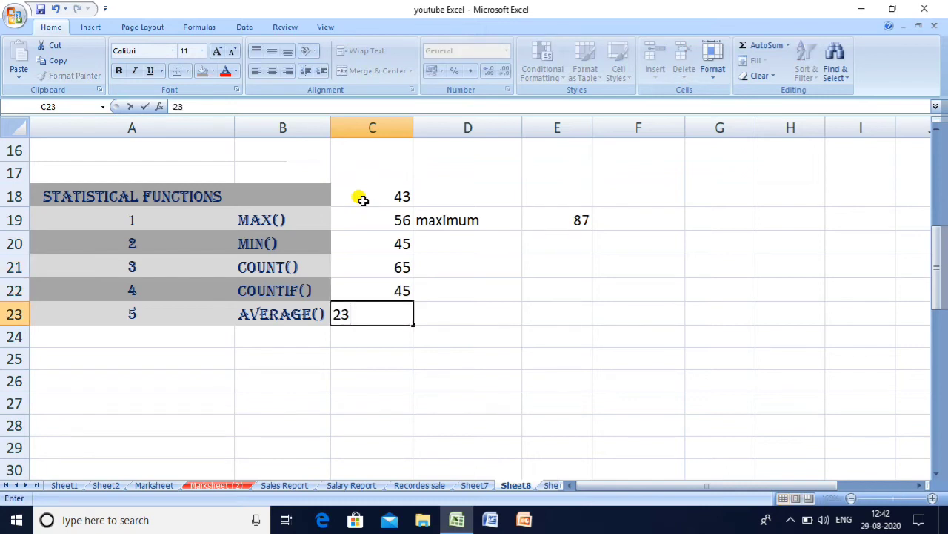
key(Return)
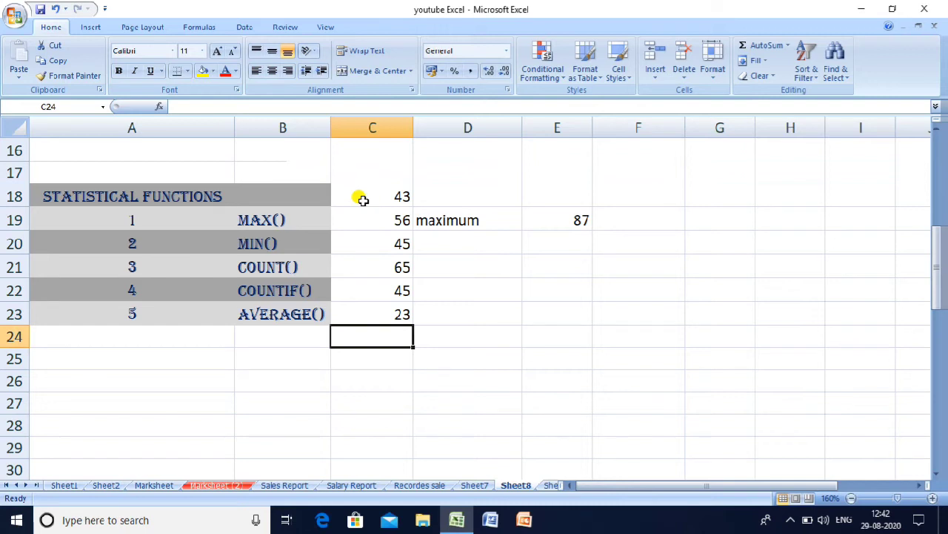
- Extend the number list with 1000 in C24 and 950 in C25
text(1000)
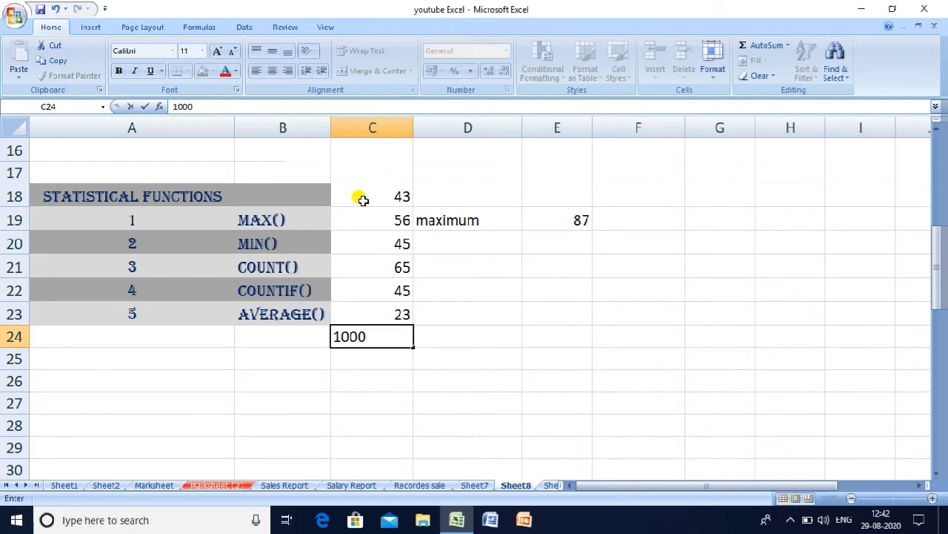
key(Return)
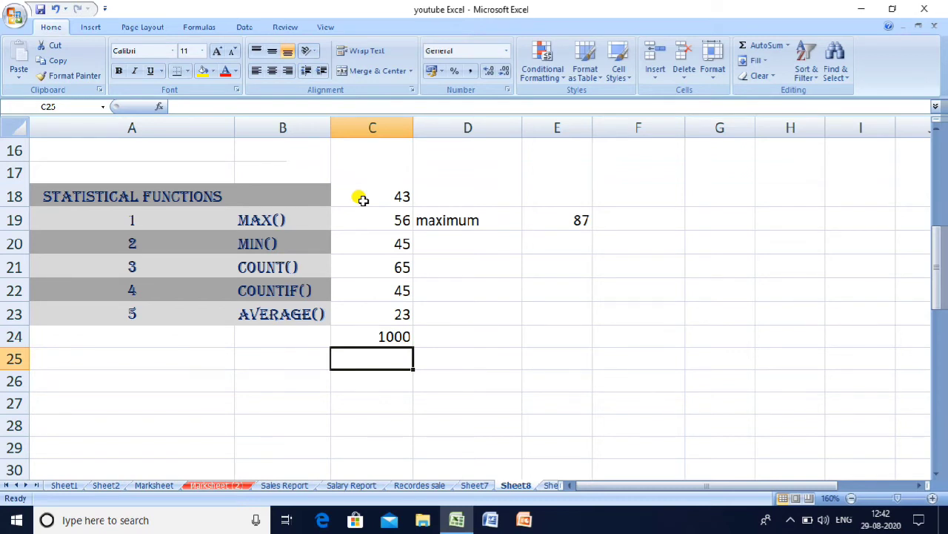
text(950)
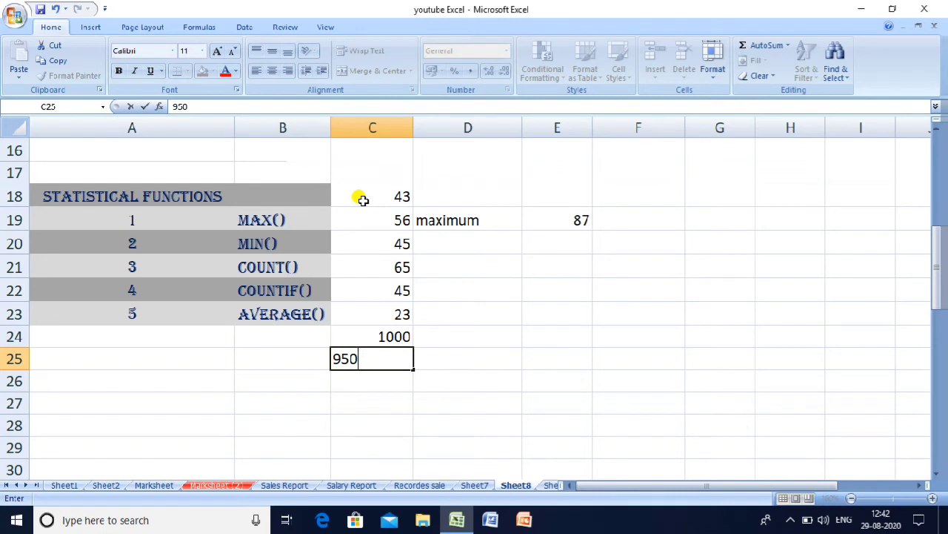
key(Return)
- Replace the first entry of the number list, in C18, with the text "a"
key(Up)
key(Up)
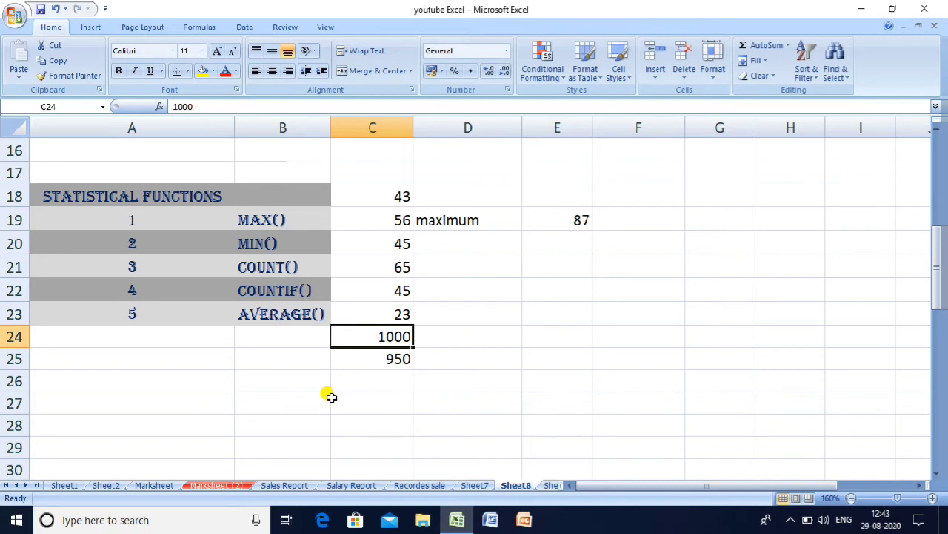
key(Up)
key(Up)
key(Up)
key(Up)
key(Up)
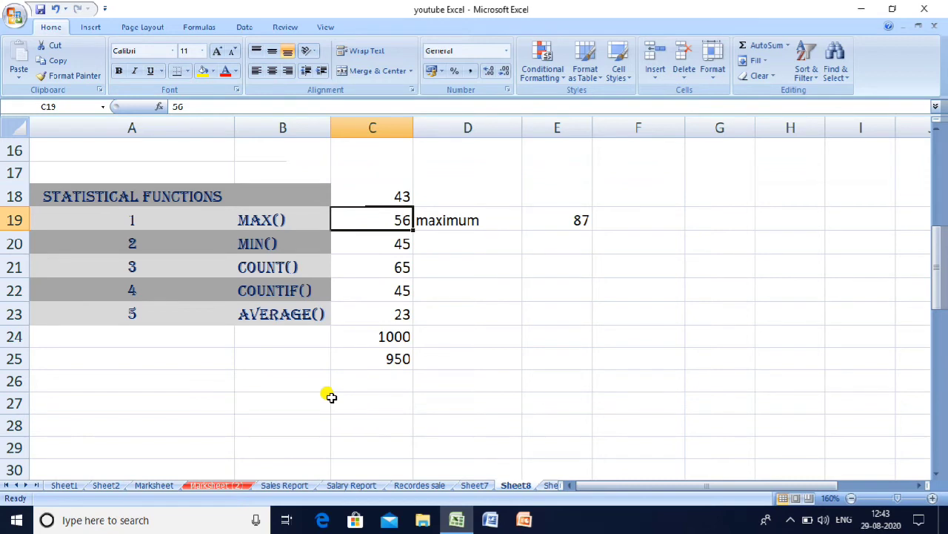
key(Up)
text(a)
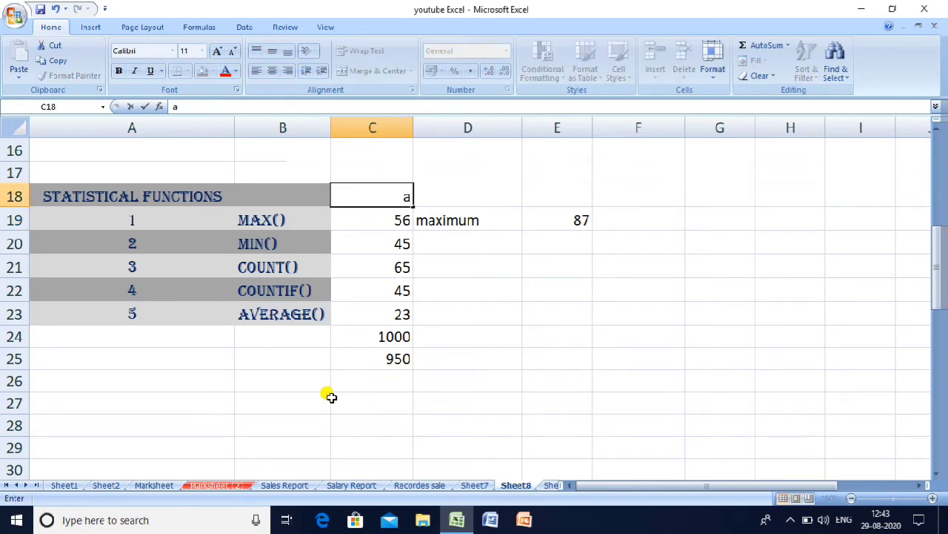
key(Return)
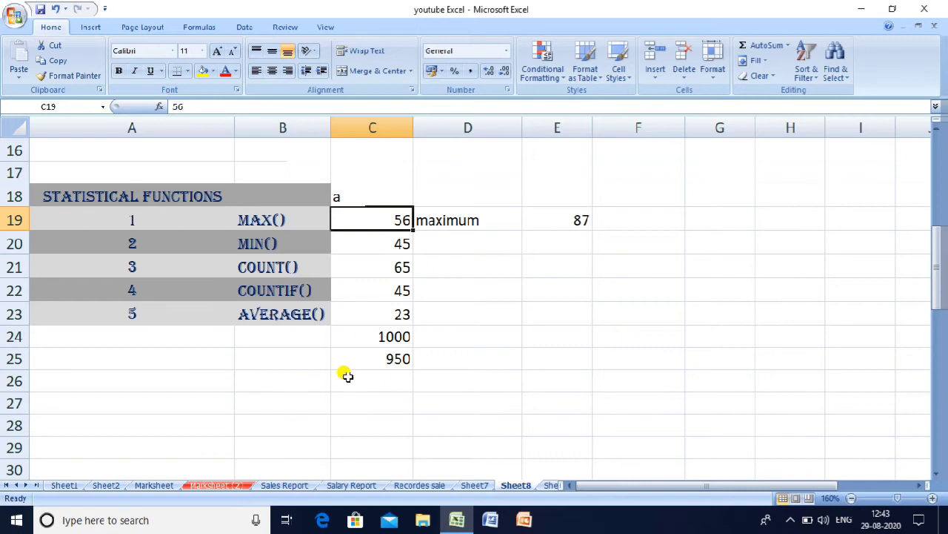
- Select the range C18:C23, covering the text entry and the five numbers below it
key(Up)
key(shift+Down)
key(shift+Down)
key(shift+Down)
key(shift+Down)
key(shift+Down)
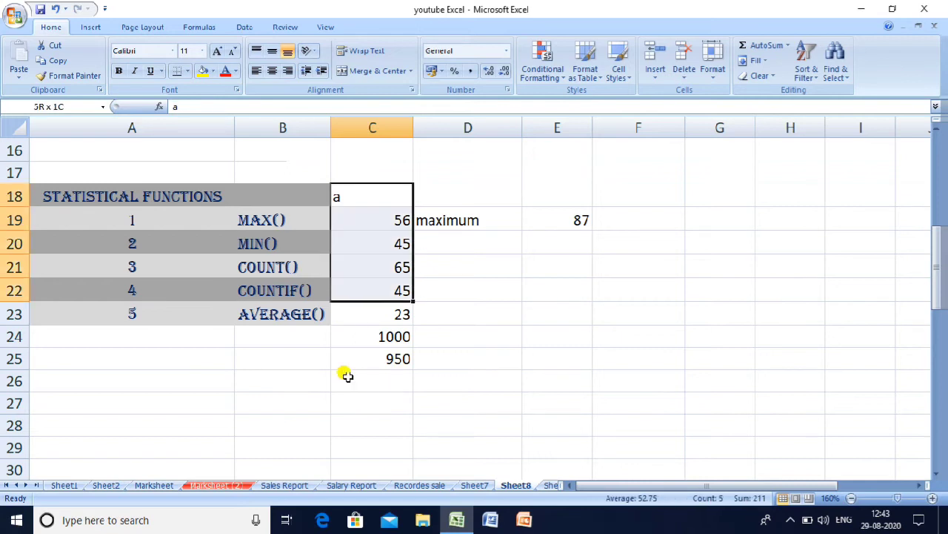
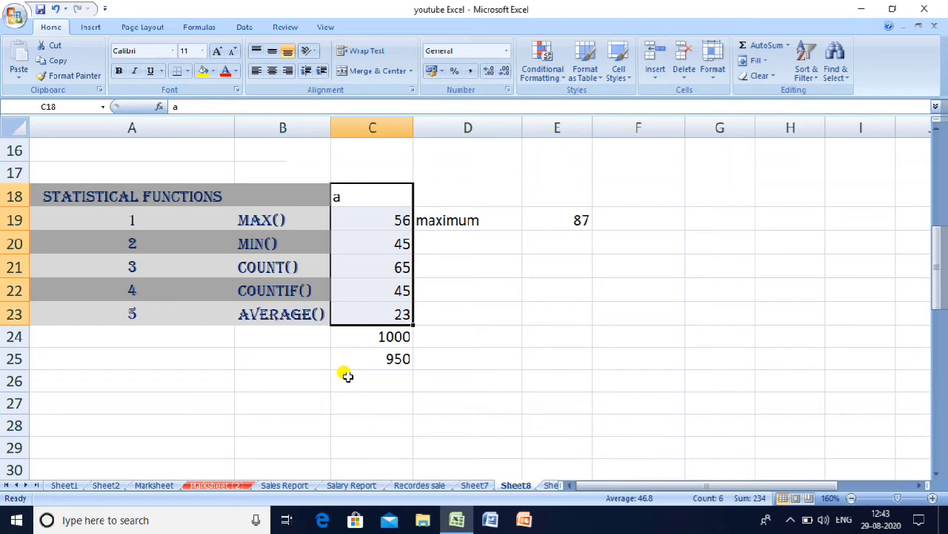
- Enter a COUNT formula in D21 that counts the numeric cells in C18:C23
key(Down)
key(Right)
key(Down)
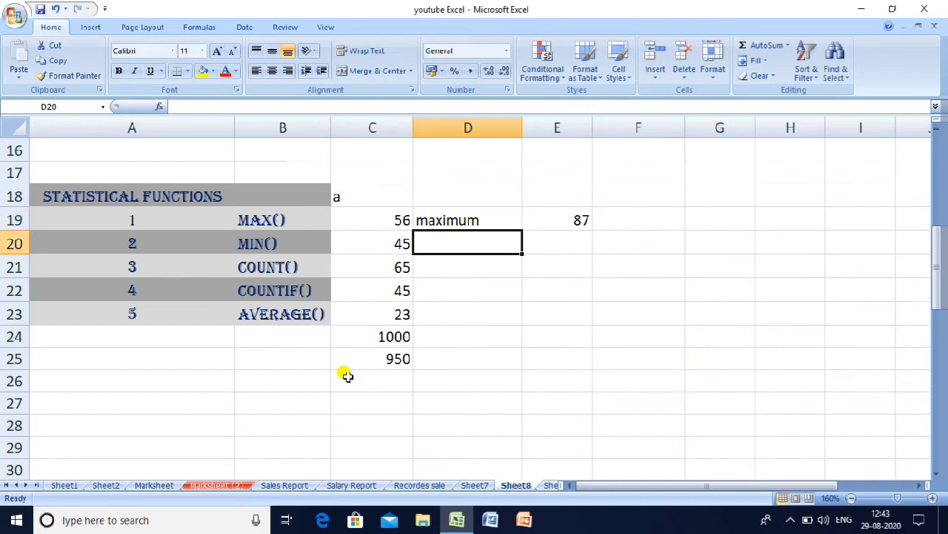
key(Down)
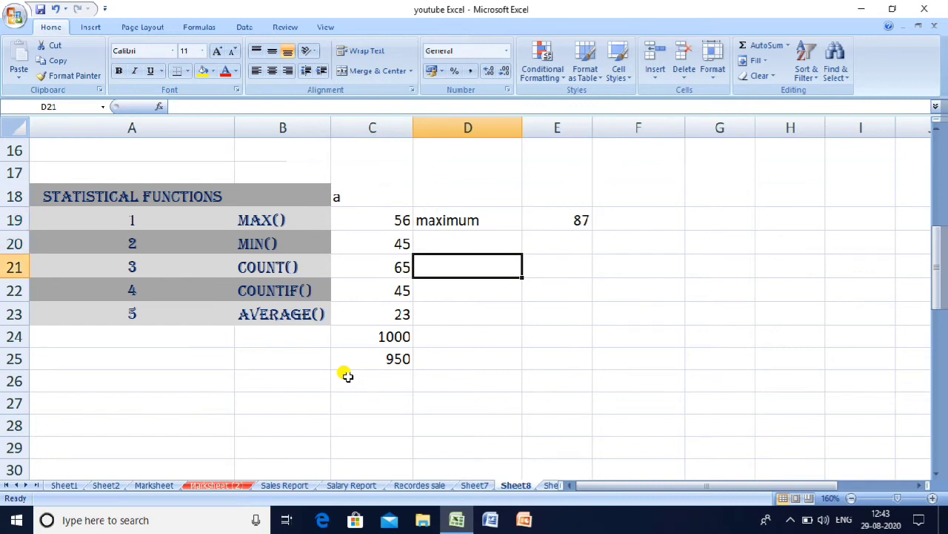
text(=co)
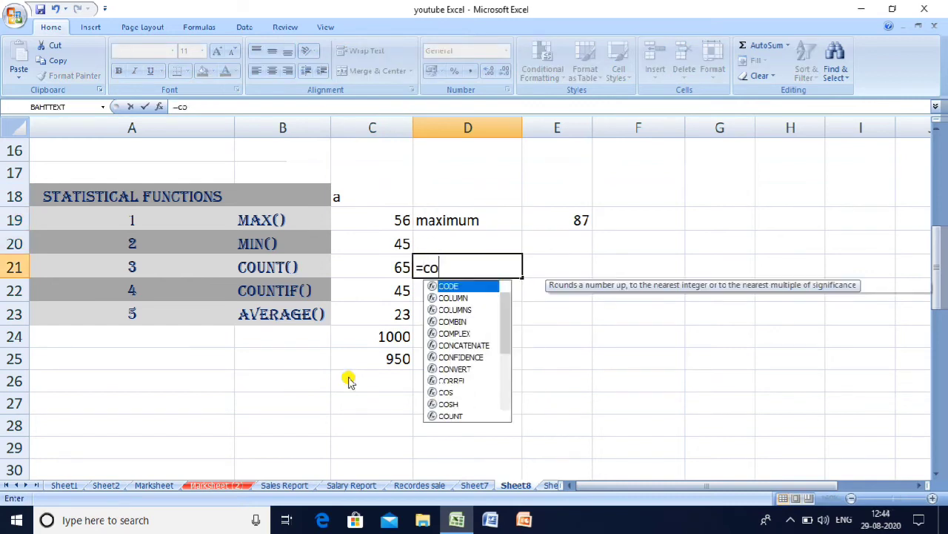
text(unt()
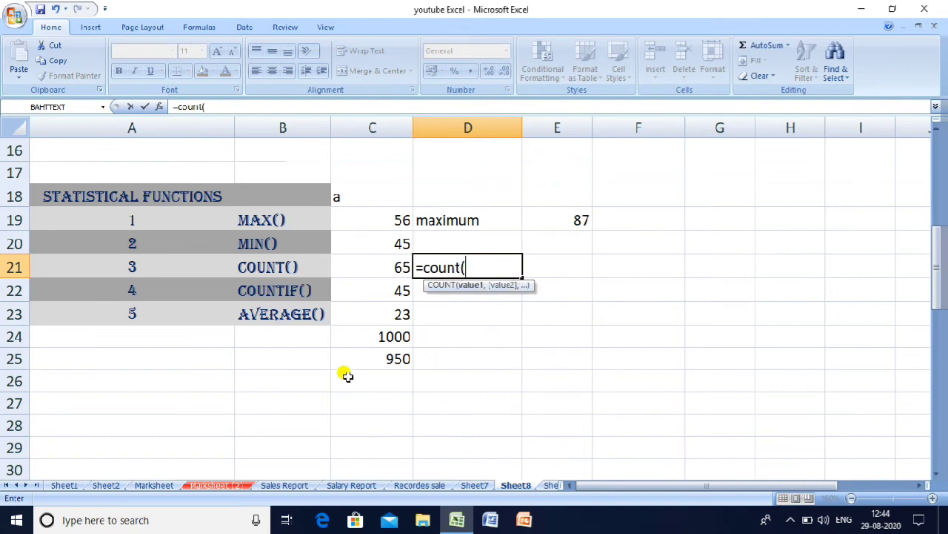
text(c)
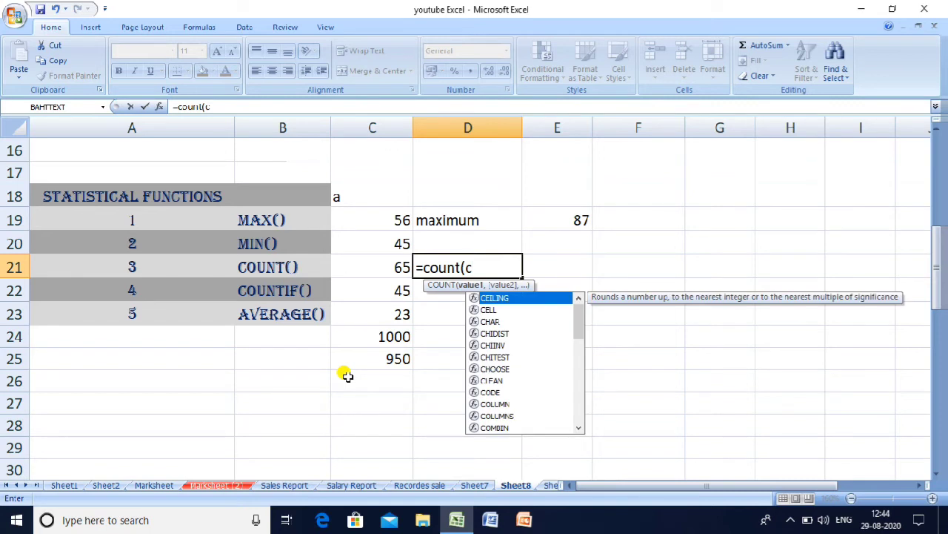
text(18)
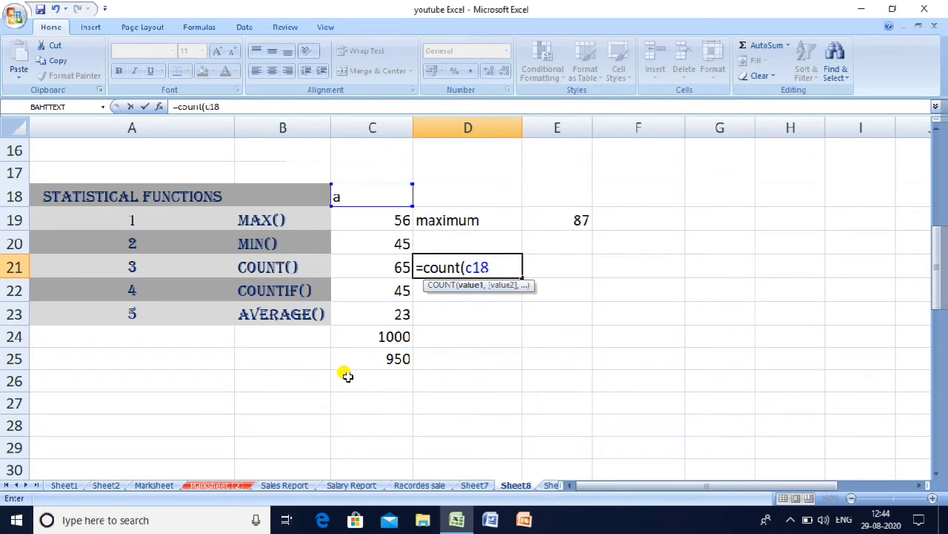
text("c23)
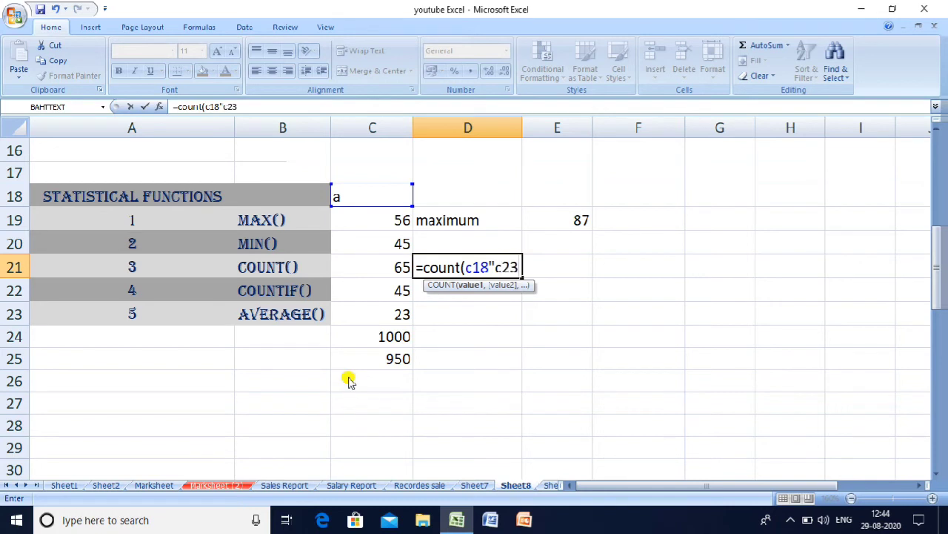
key(BackSpace)
key(BackSpace)
key(BackSpace)
key(BackSpace)
text(:c23))
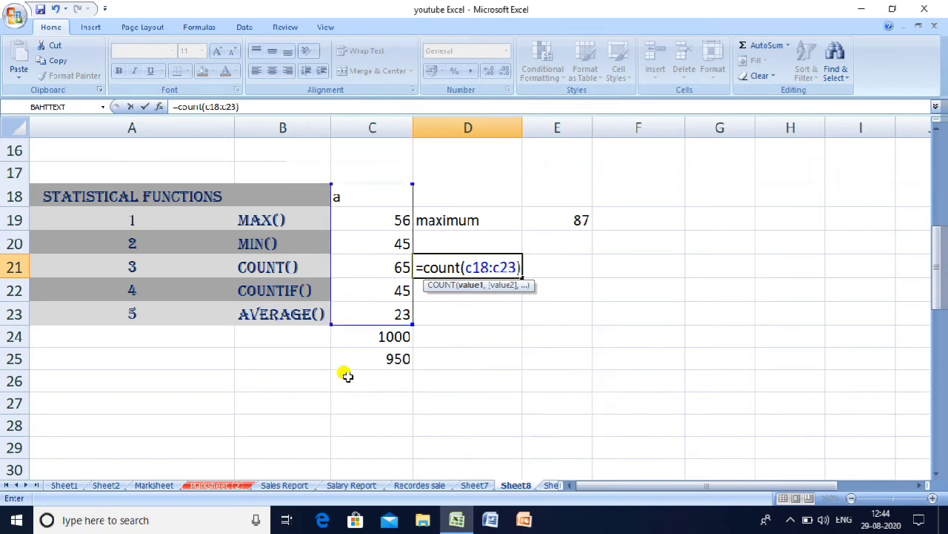
key(Return)
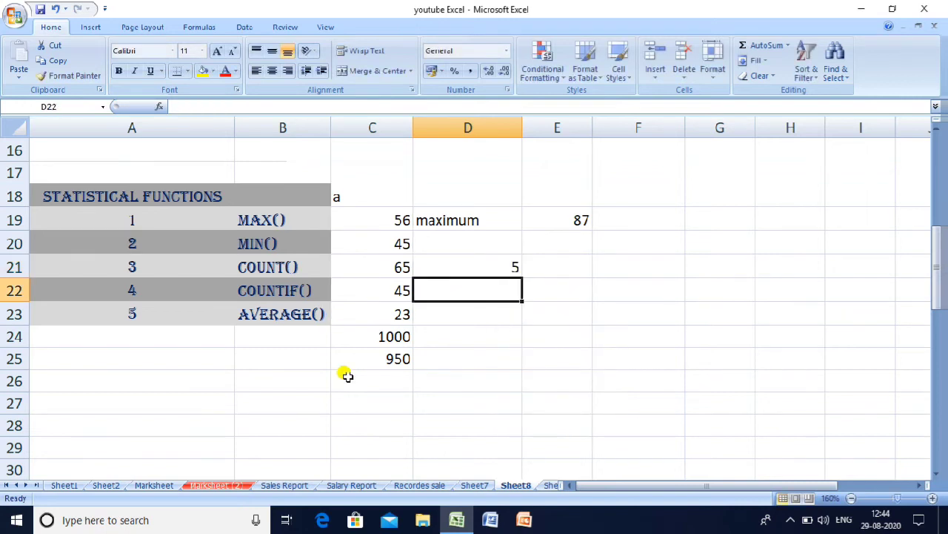
- Clear the number in C21 so that the cell inside the counted range is blank
key(Up)
key(Left)
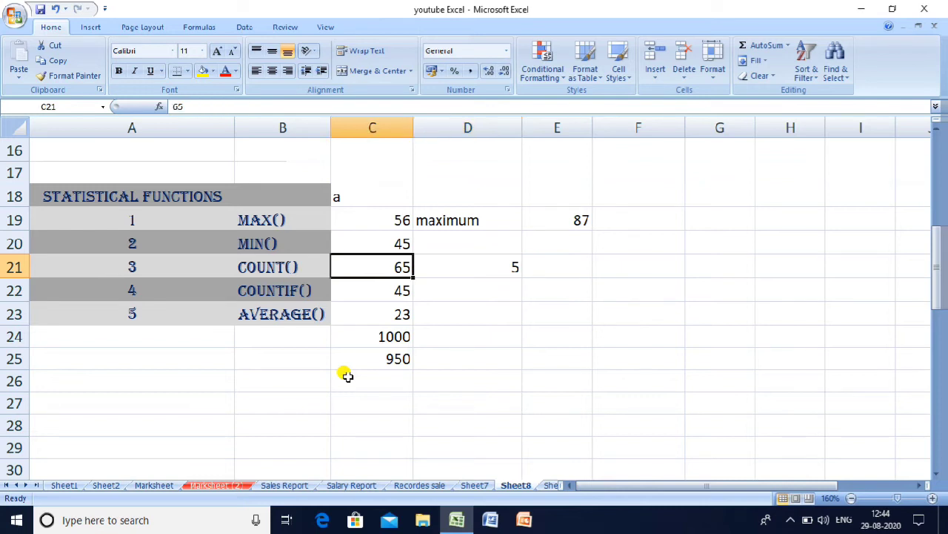
key(BackSpace)
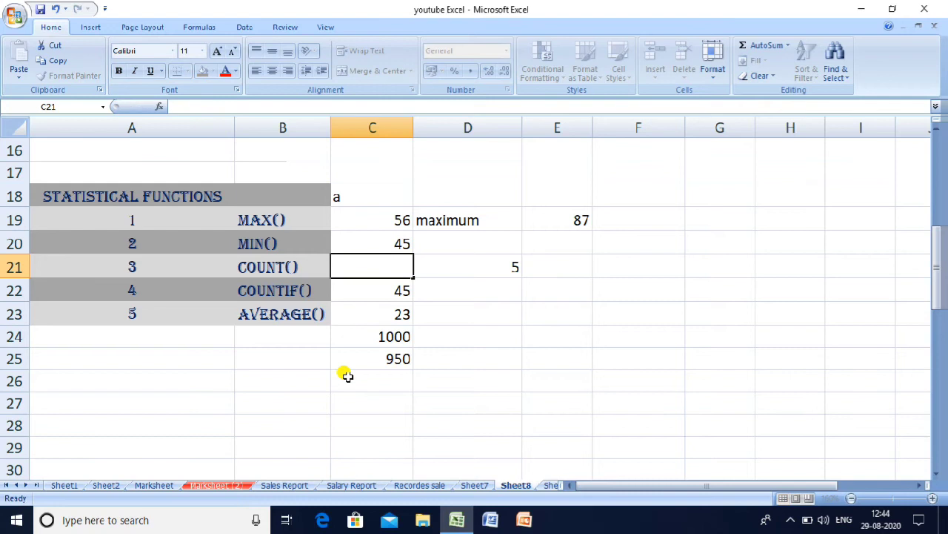
key(Return)
key(Up)
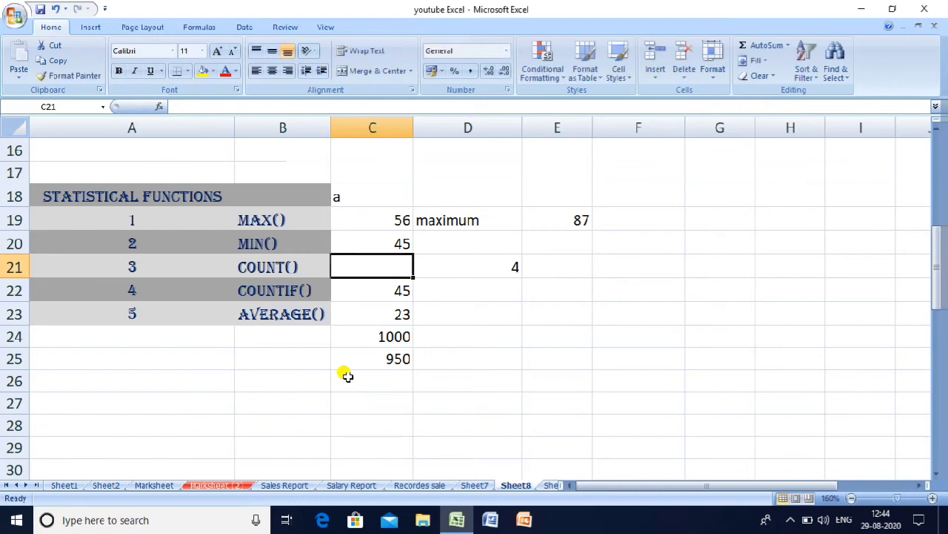
- Examine the entries in C18 to C23, checking which are text, blank or numeric and which values repeat
key(Up)
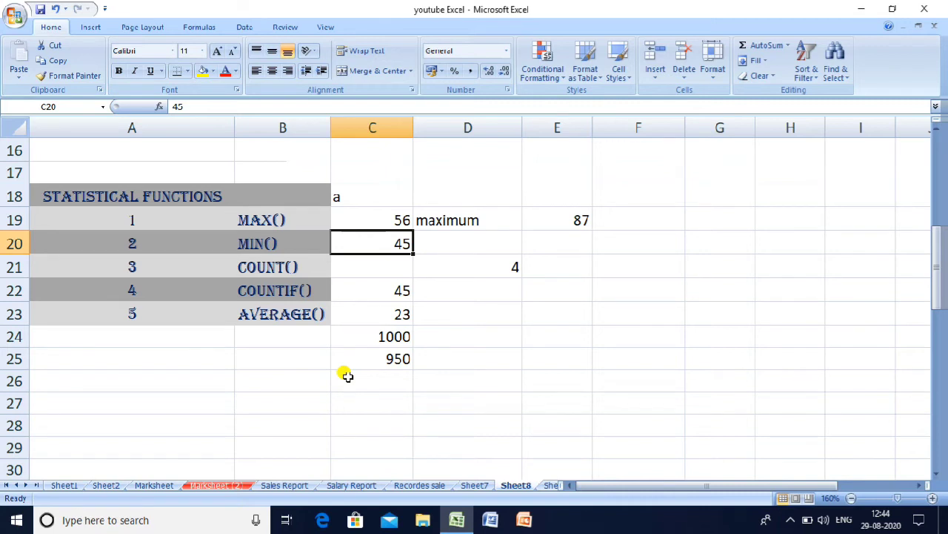
key(Up)
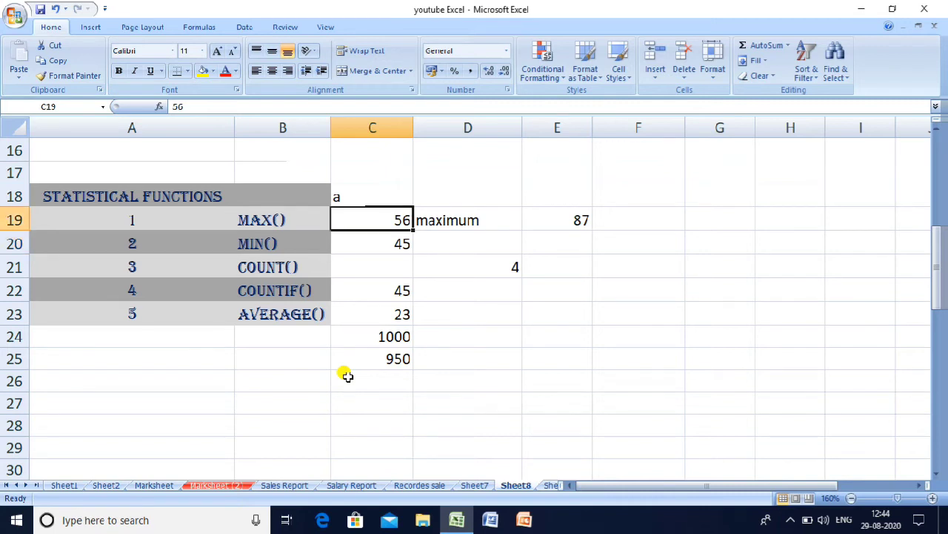
key(Up)
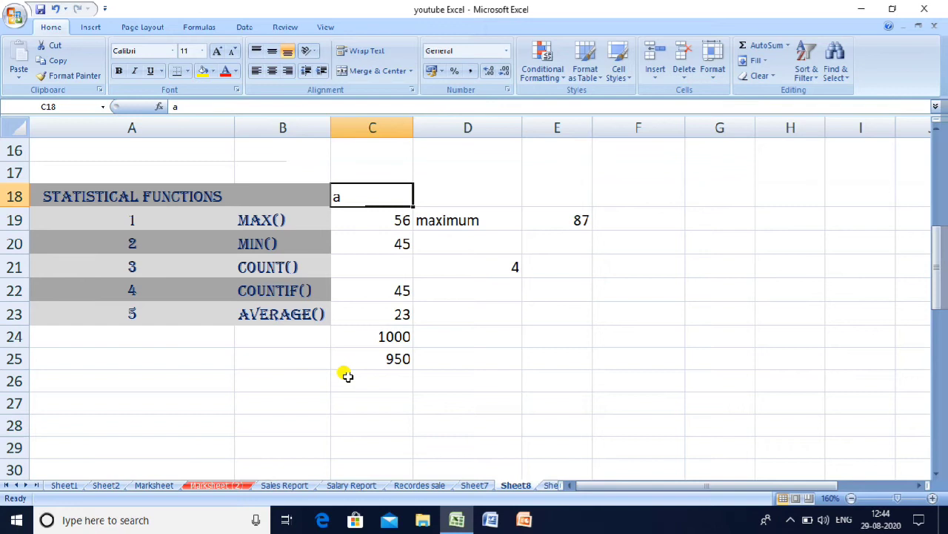
key(Down)
key(Down)
key(Down)
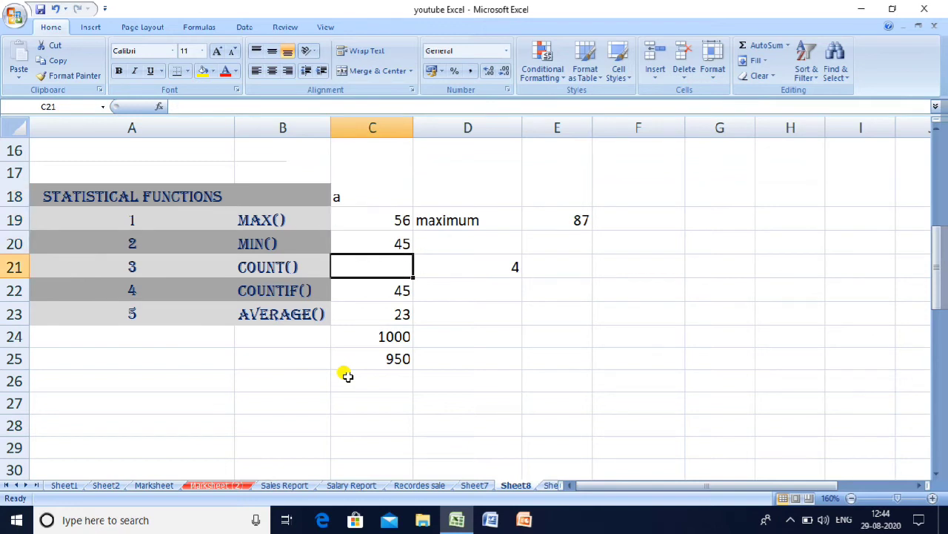
key(Down)
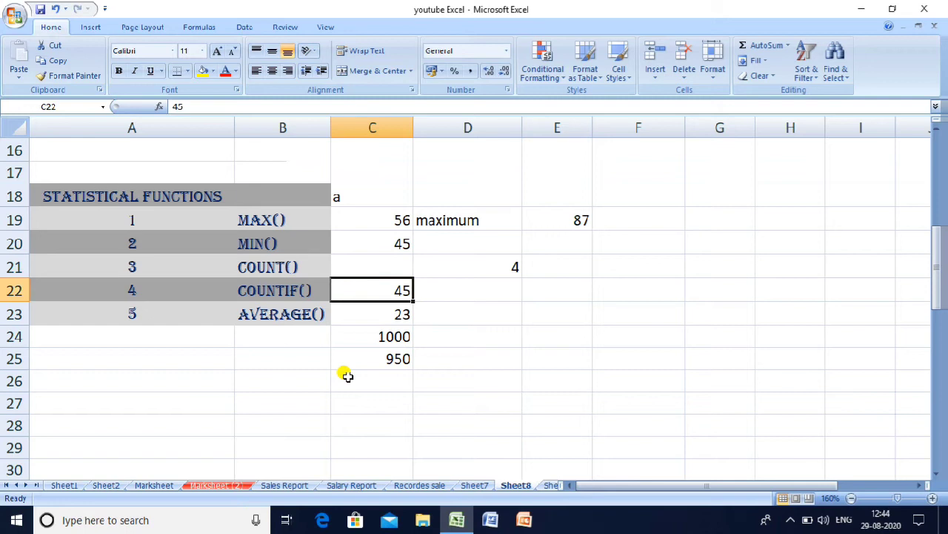
key(Right)
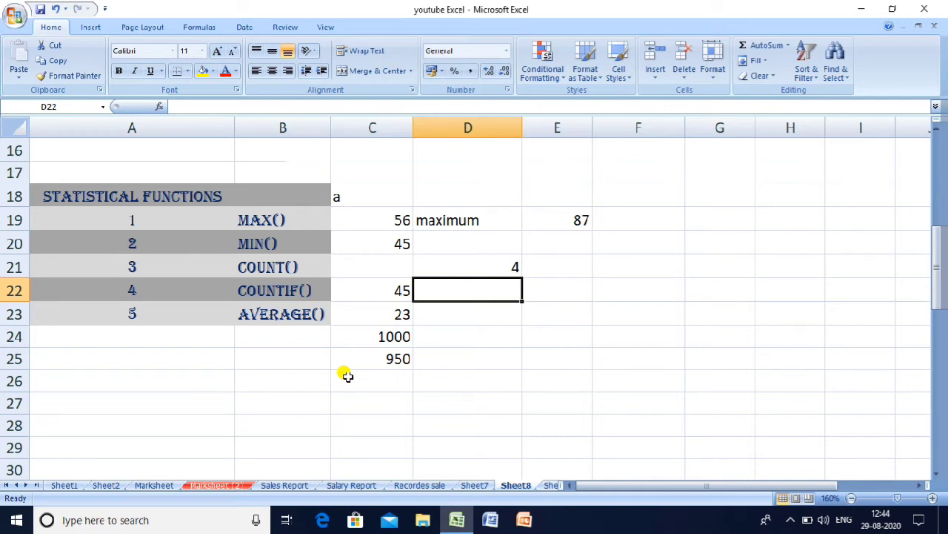
key(Left)
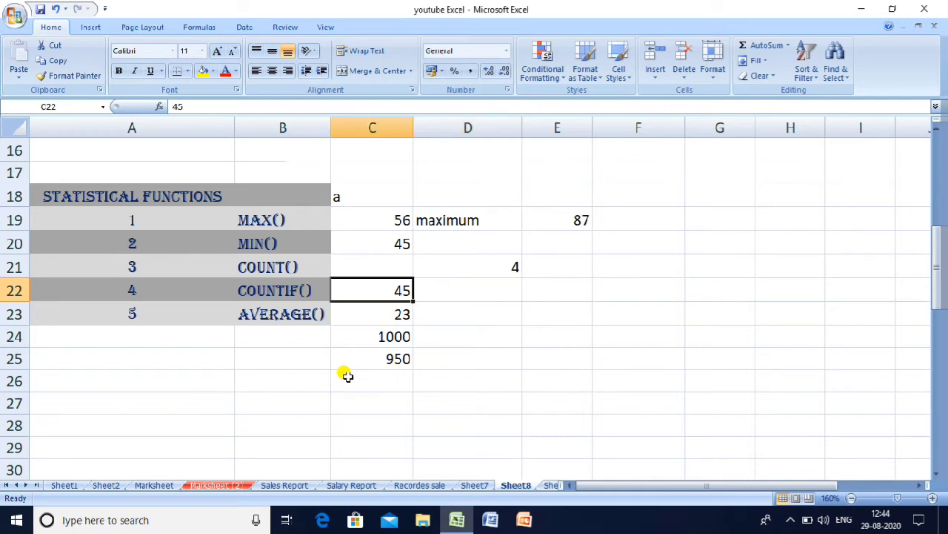
key(Up)
key(Up)
key(Down)
key(Down)
key(Down)
key(Up)
key(Up)
key(Up)
key(Down)
key(Down)
- Enter a COUNTIF formula in D22 that counts the cells in C18:C23 equal to 45
key(Right)
text(=)
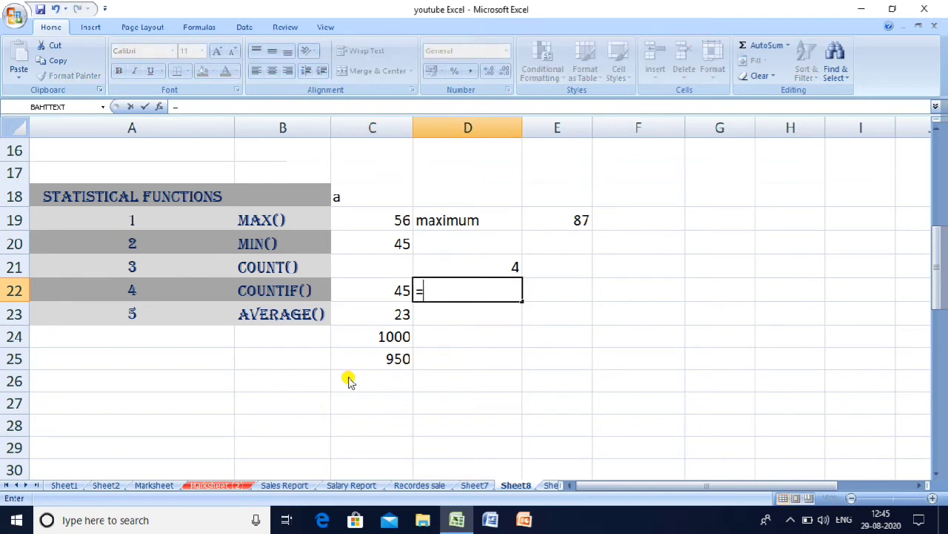
text(cou)
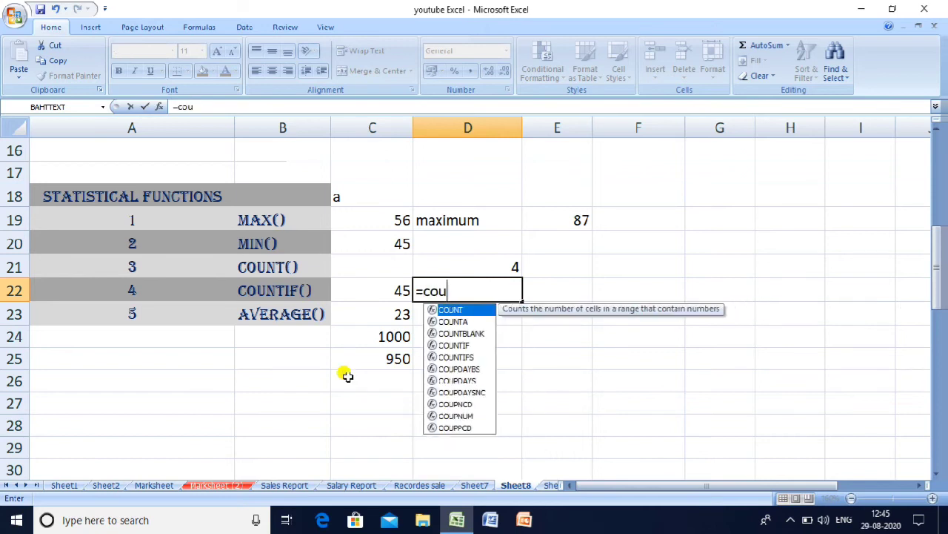
text(ntif()
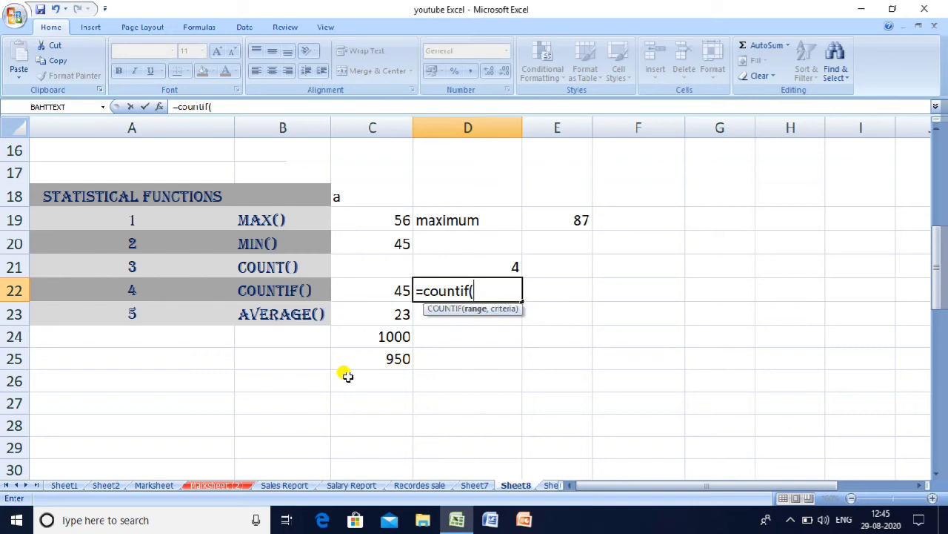
text(c)
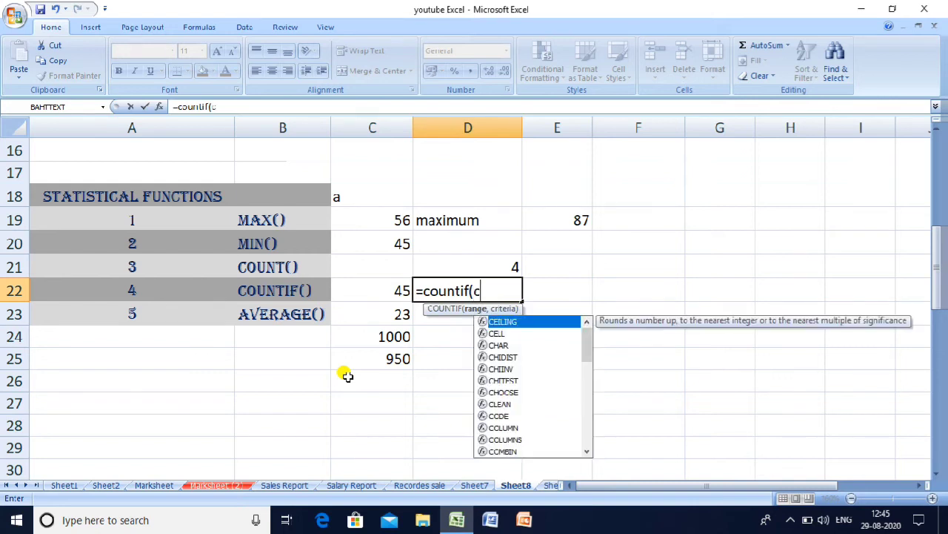
text(18:)
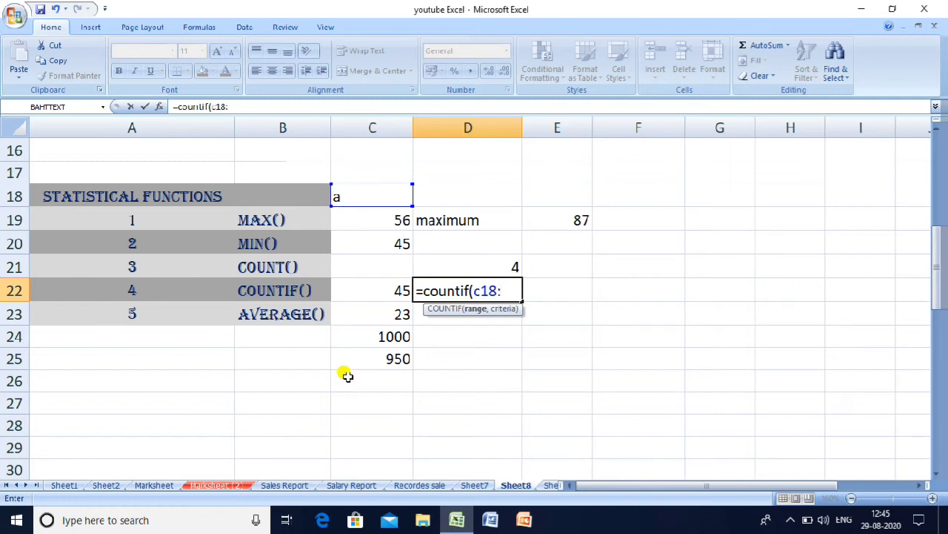
text(c23))
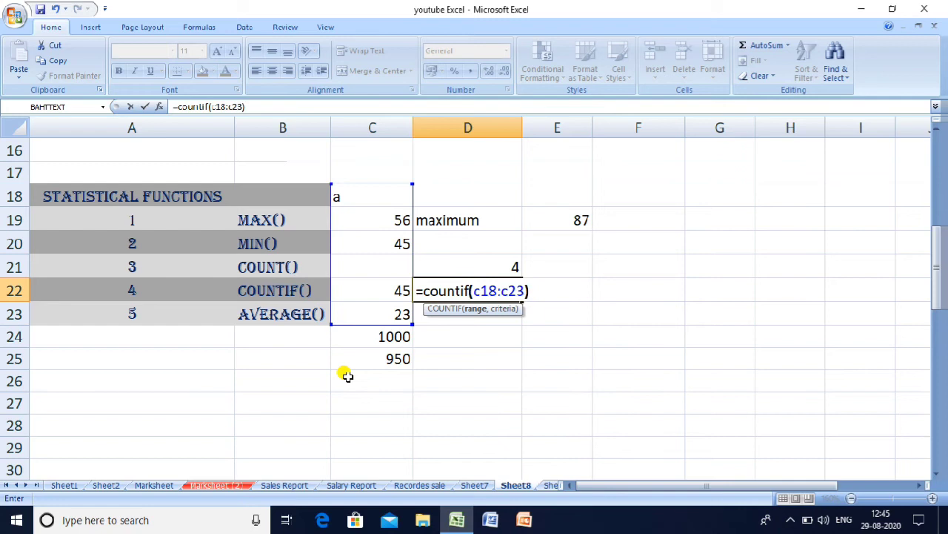
key(BackSpace)
text(,4)
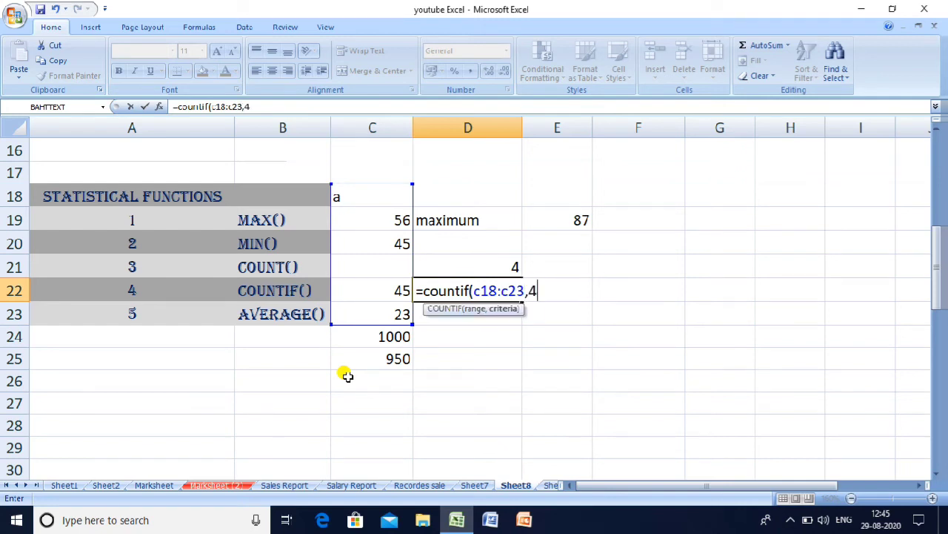
text(5))
key(Return)
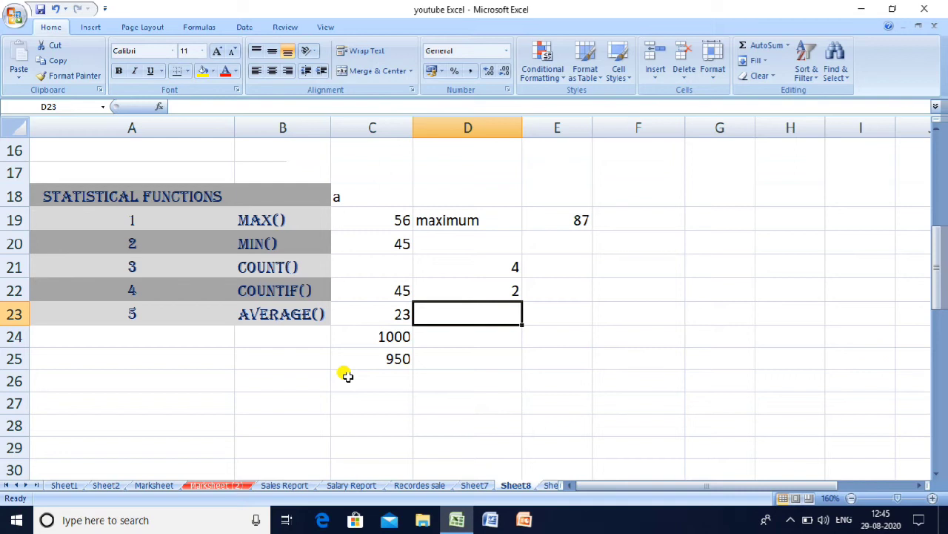
- Change the number in C23, the last cell of the counted range, to 45
key(Left)
text(45)
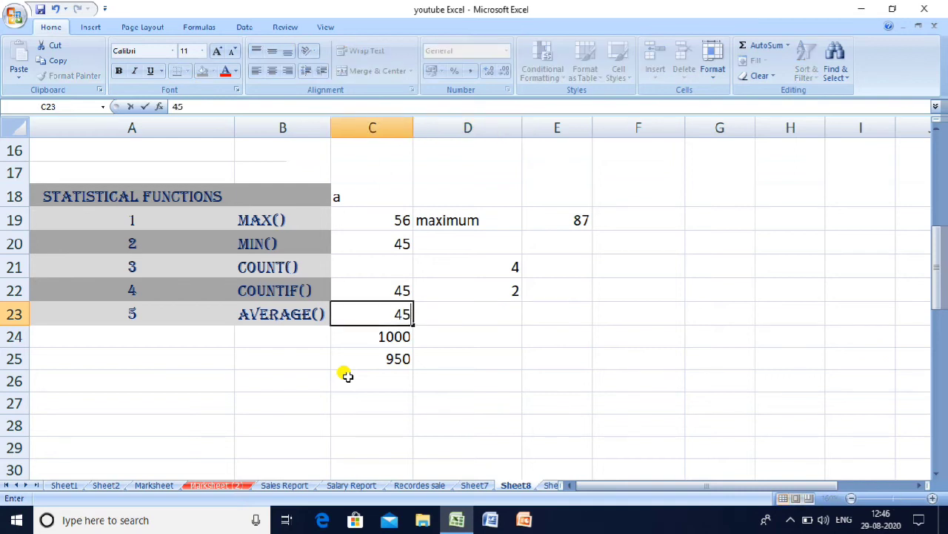
key(Return)
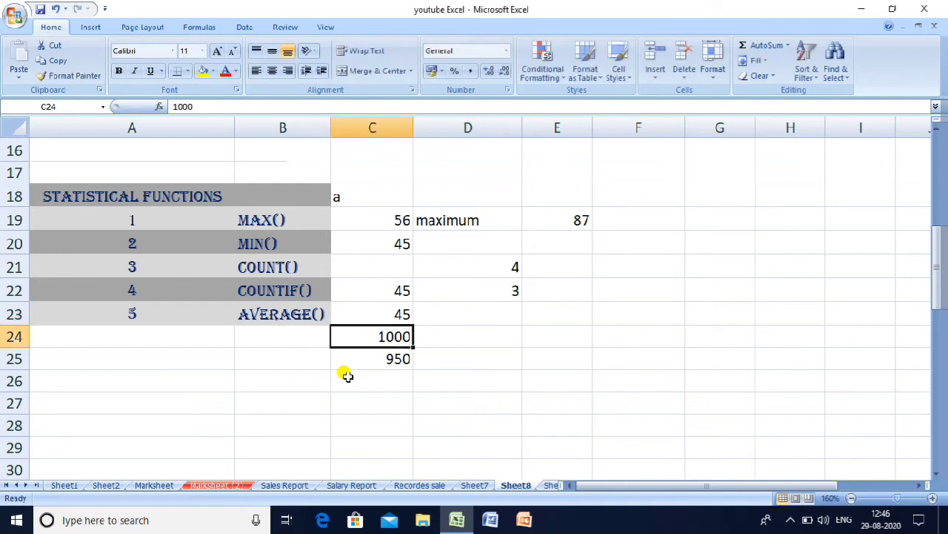
- Enter an AVERAGE formula in D23 that averages the range C18:C23
key(Up)
key(Up)
key(Right)
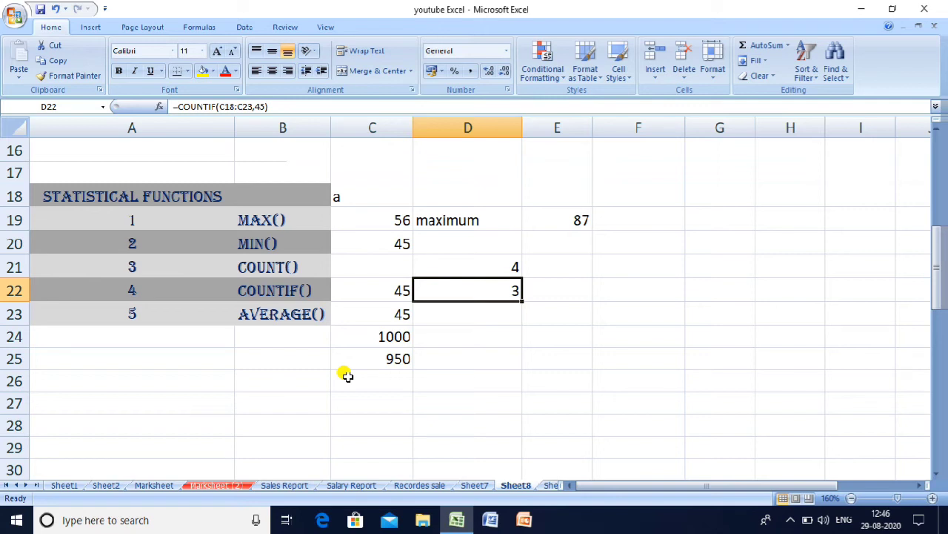
key(Down)
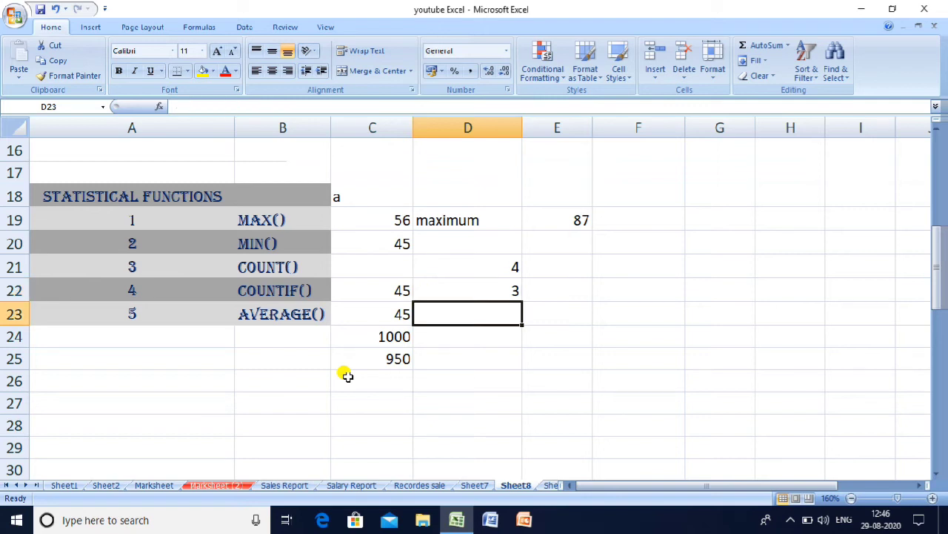
text(=a)
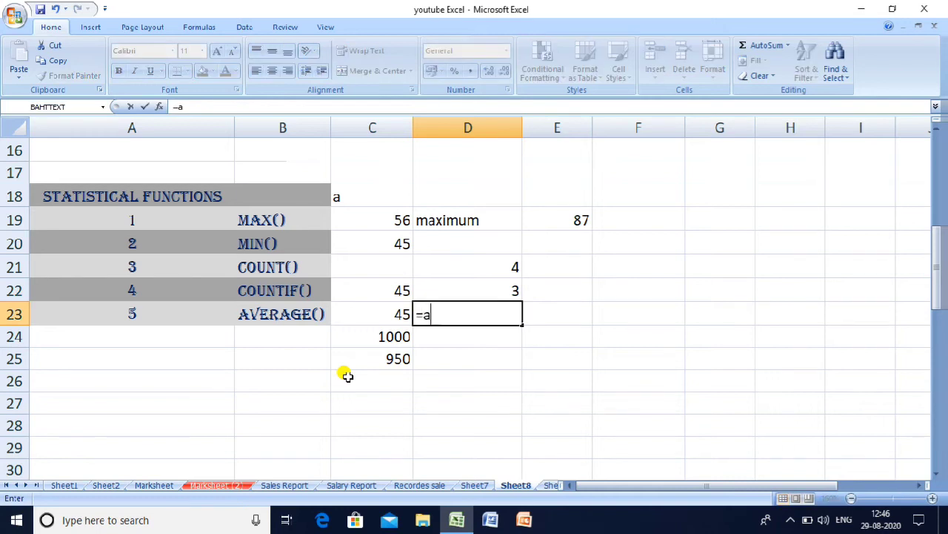
text(verage)
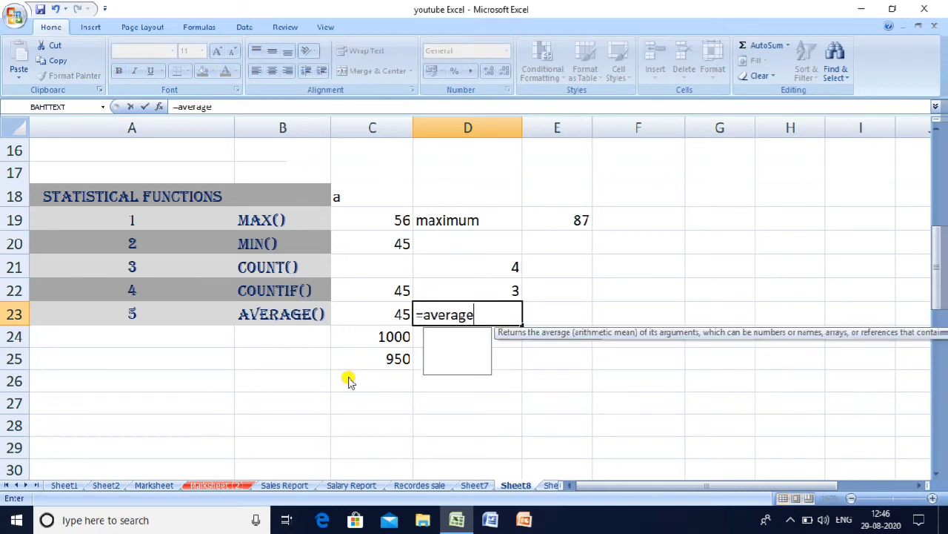
text(()
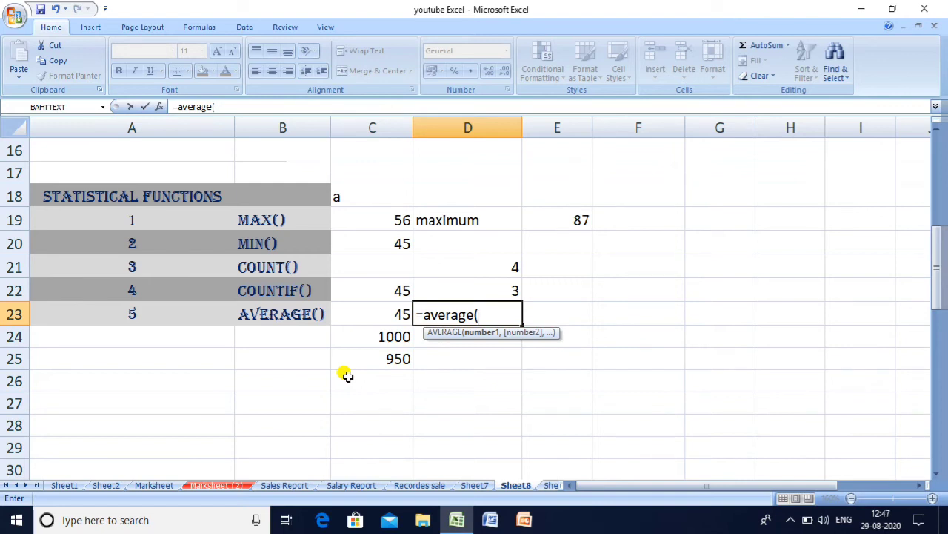
text(c)
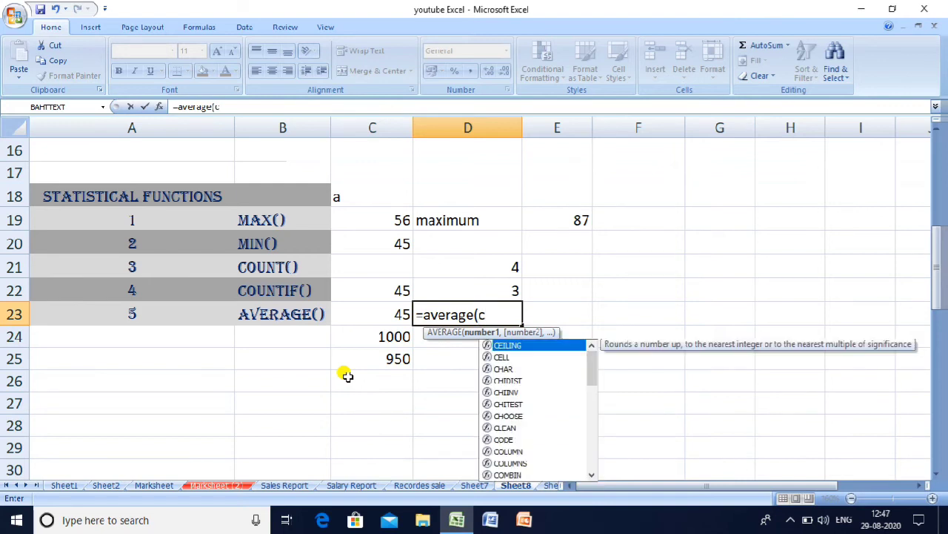
text(1)
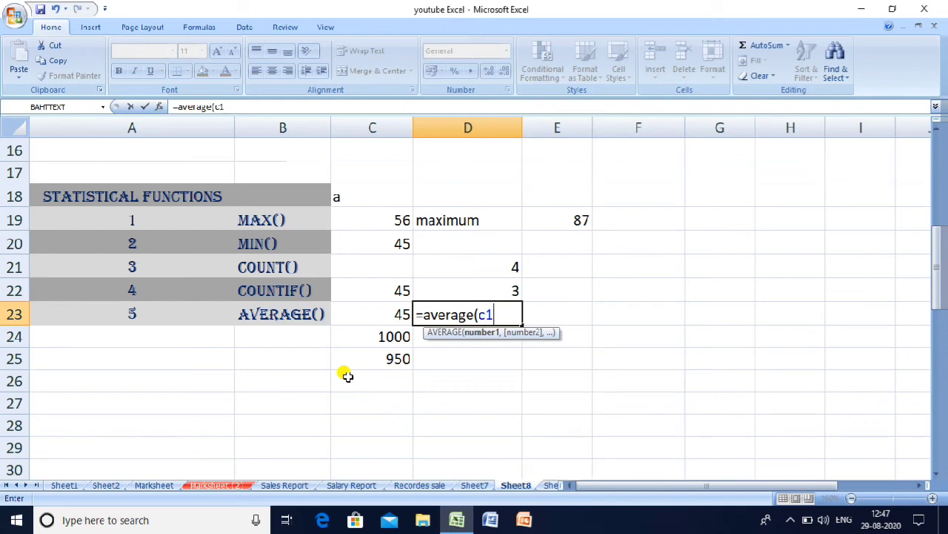
text(8:c32)
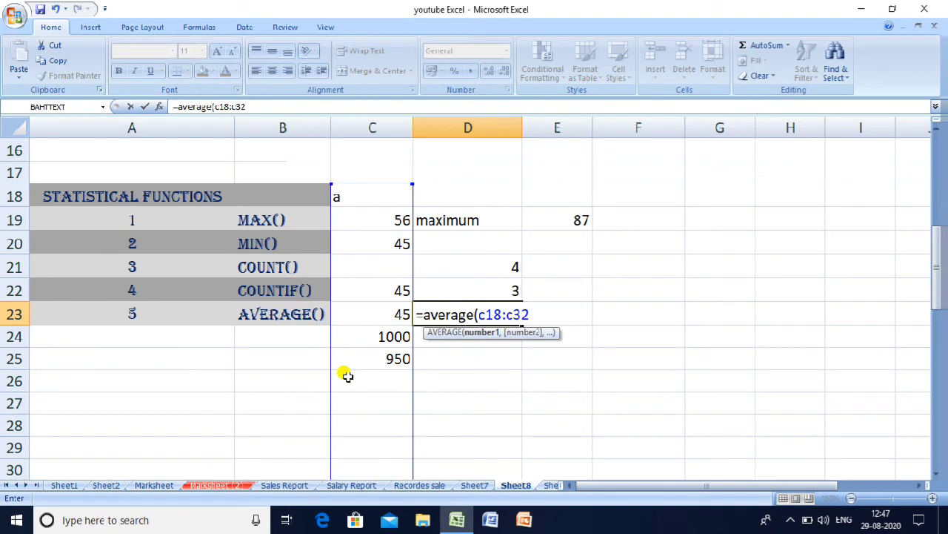
key(BackSpace)
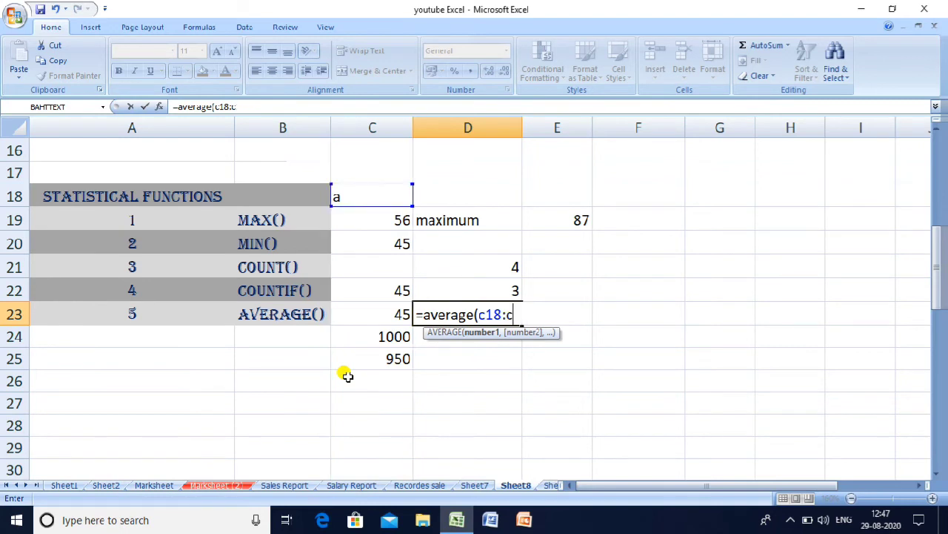
text(23))
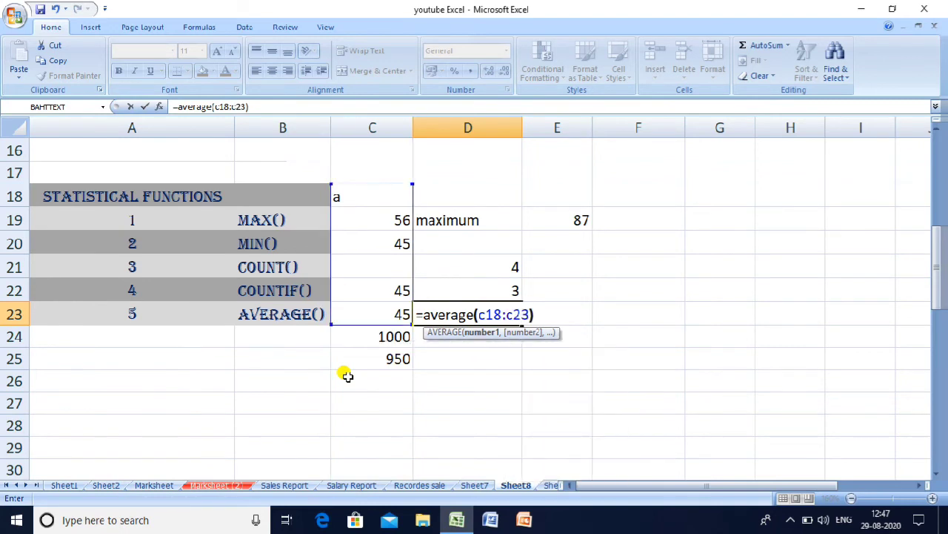
key(Return)
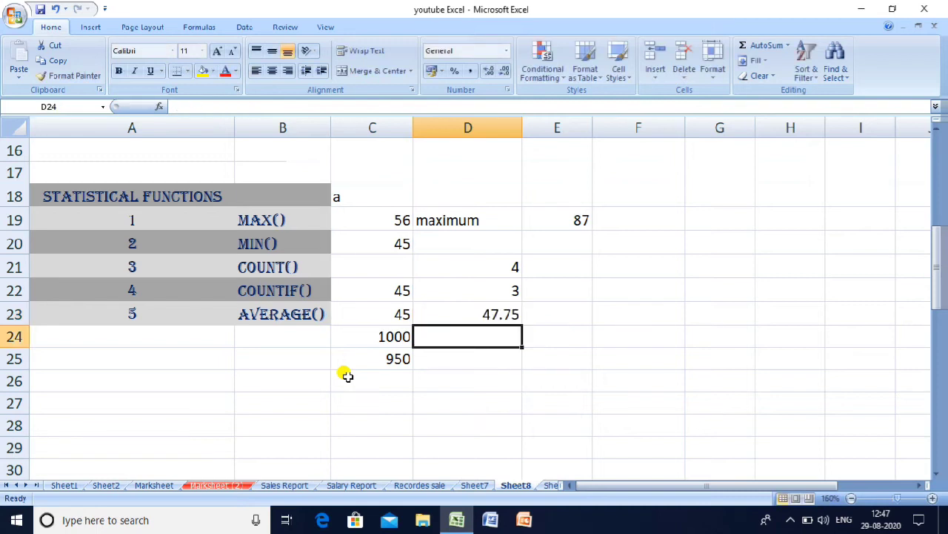
key(Up)
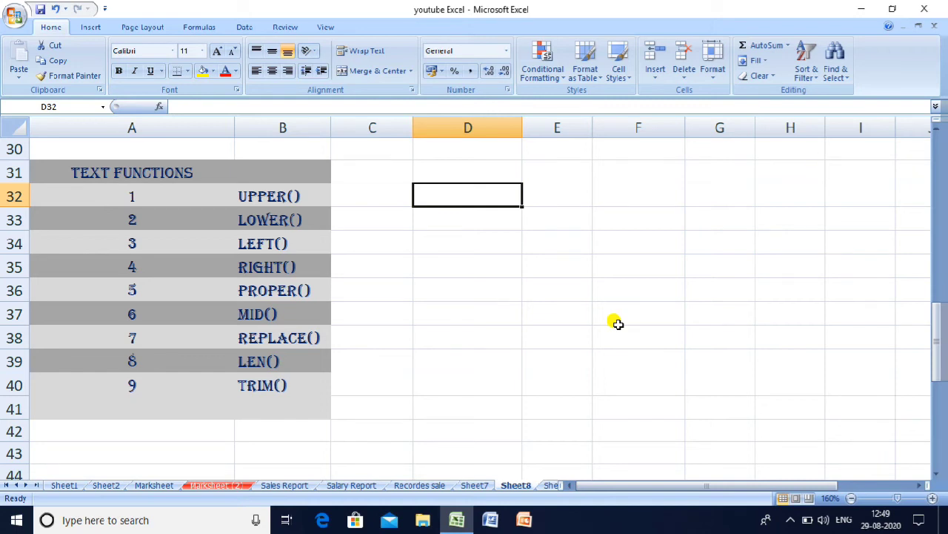
- Enter an UPPER formula in D32 that converts the text "computer" to capital letters
text(=)
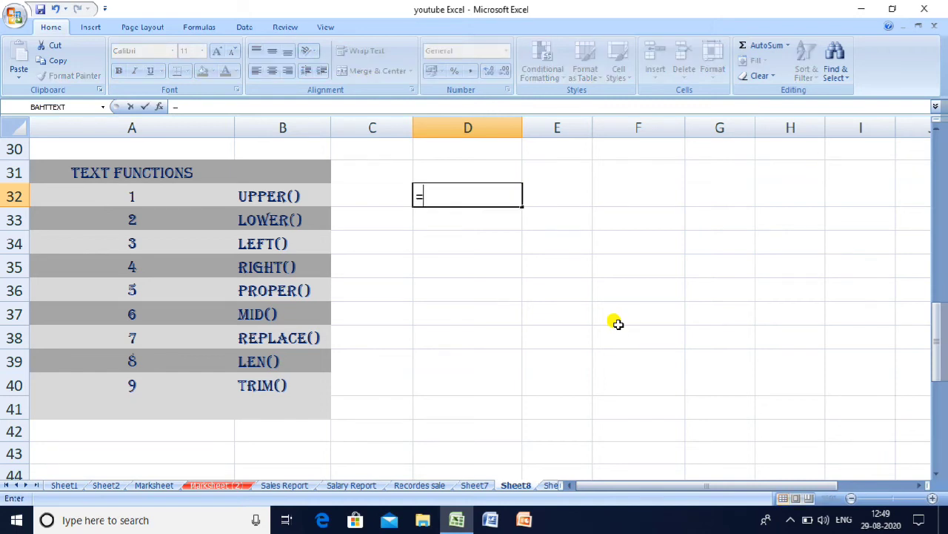
text(upp)
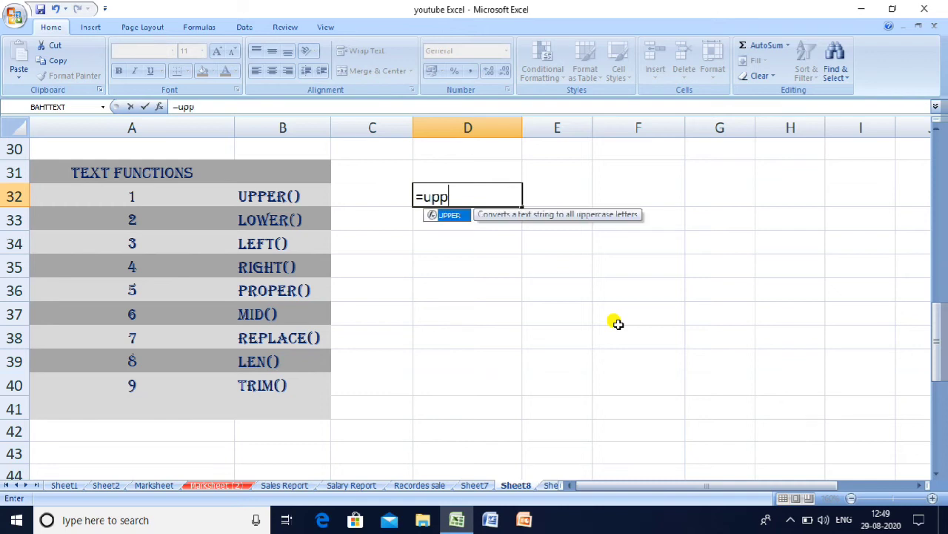
text(er("co)
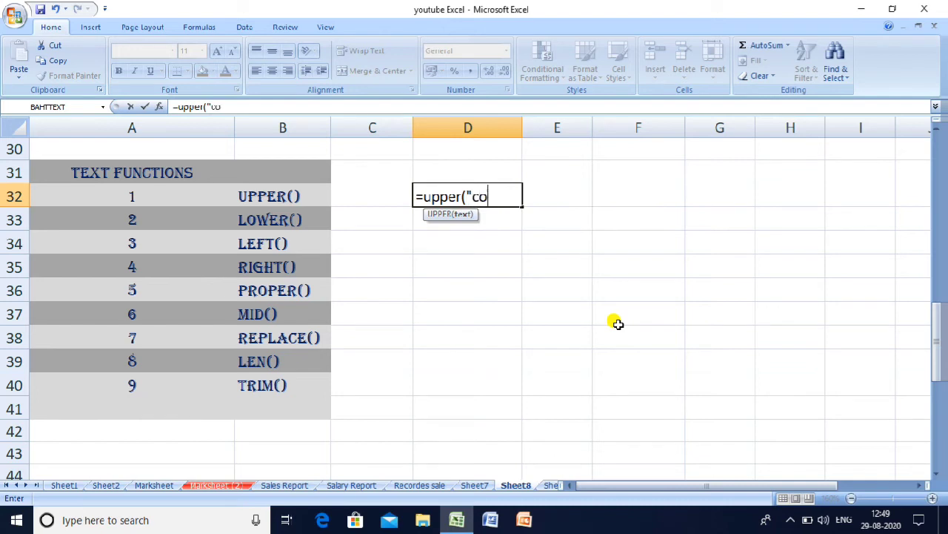
text(mputer)
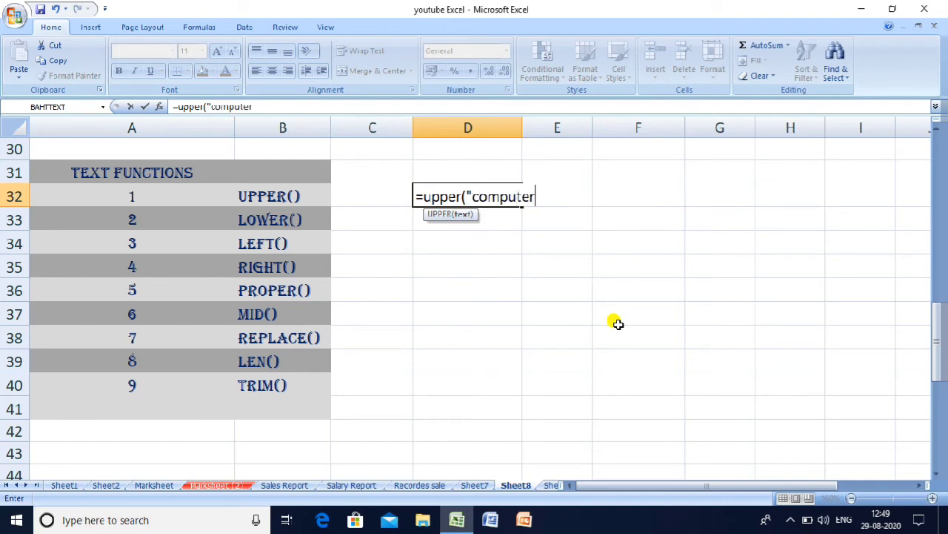
text("))
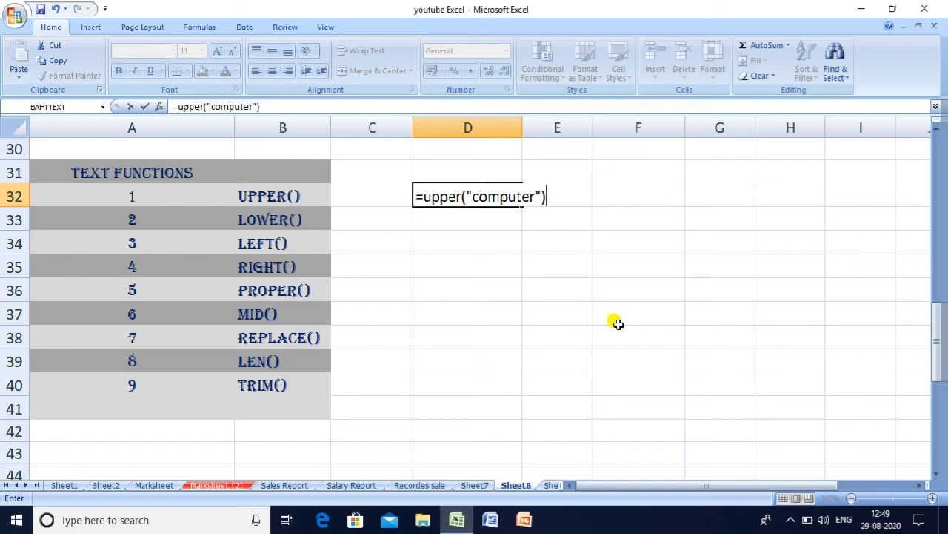
key(Return)
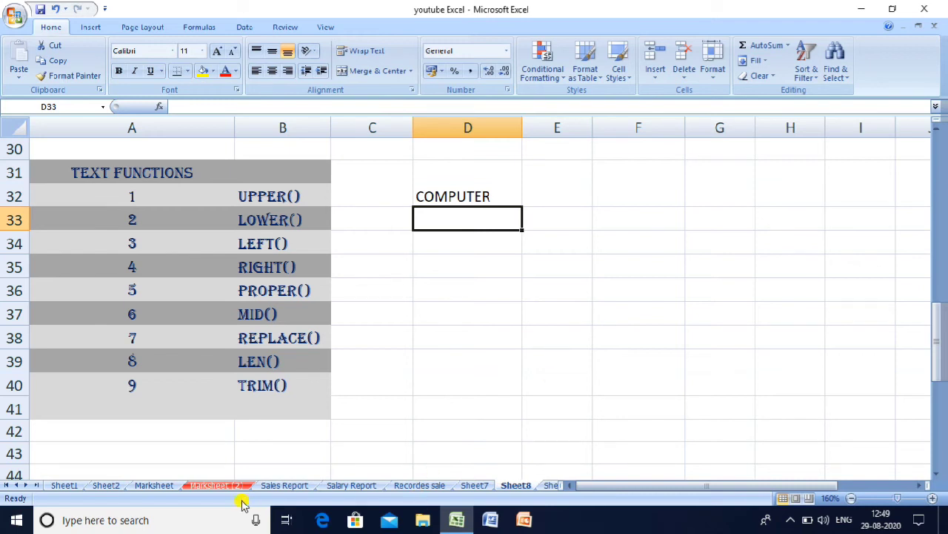
- Enter an UPPER formula in K2 of the Marksheet sheet that converts the Name header in B2 to capitals
click(162, 485)
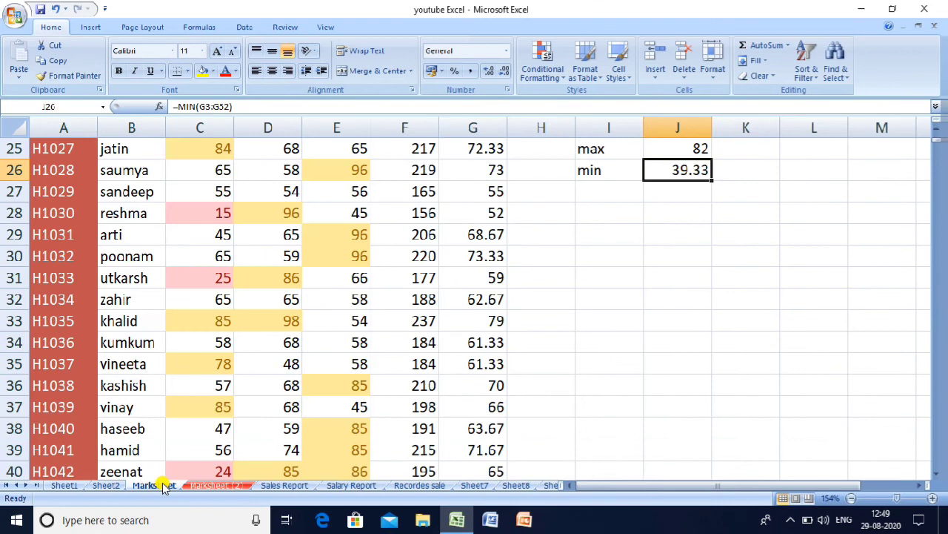
click(742, 149)
key(Up)
key(Up)
key(Up)
key(Up)
key(Up)
key(Up)
key(Up)
key(Up)
key(Up)
key(Up)
key(Up)
key(Up)
key(Up)
key(Up)
key(Up)
key(Up)
key(Up)
key(Up)
key(Up)
key(Up)
key(Up)
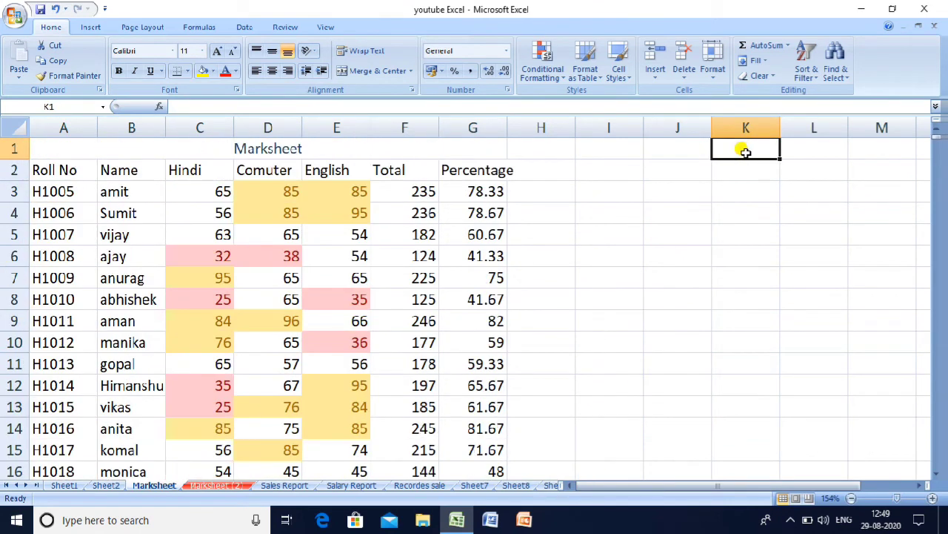
key(Down)
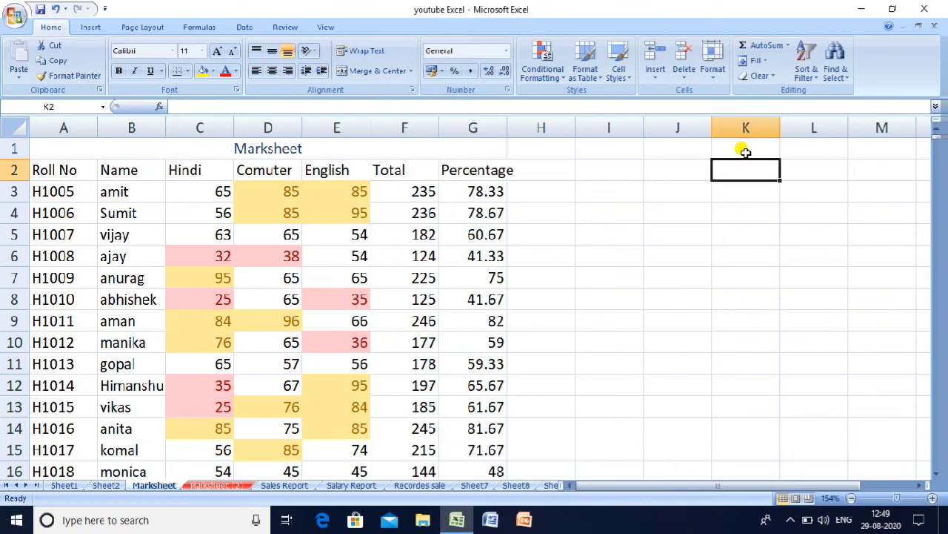
text(=)
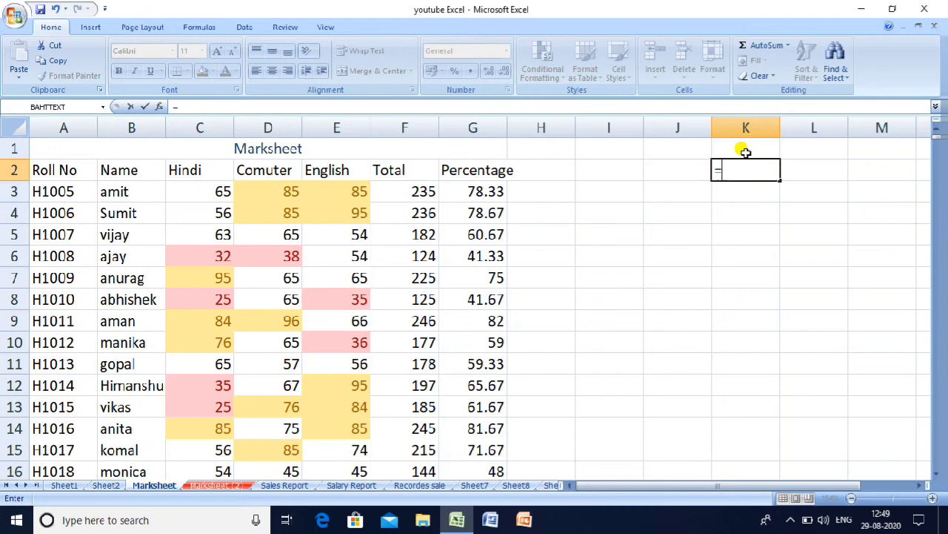
text(upper()
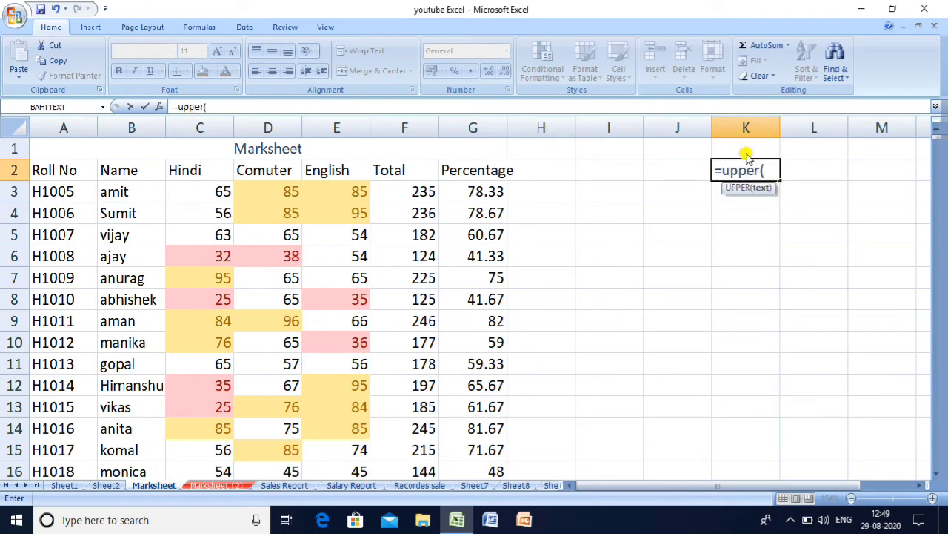
click(132, 164)
text())
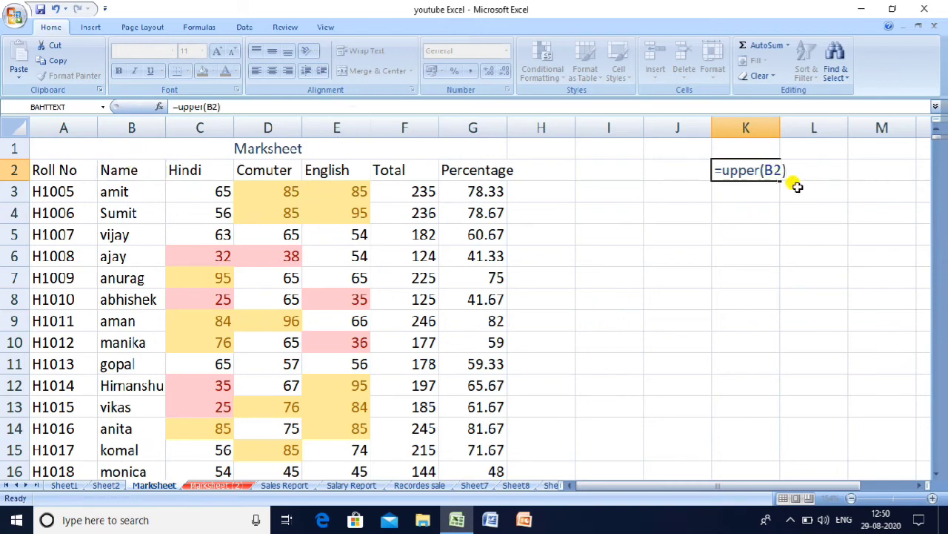
key(Return)
key(Up)
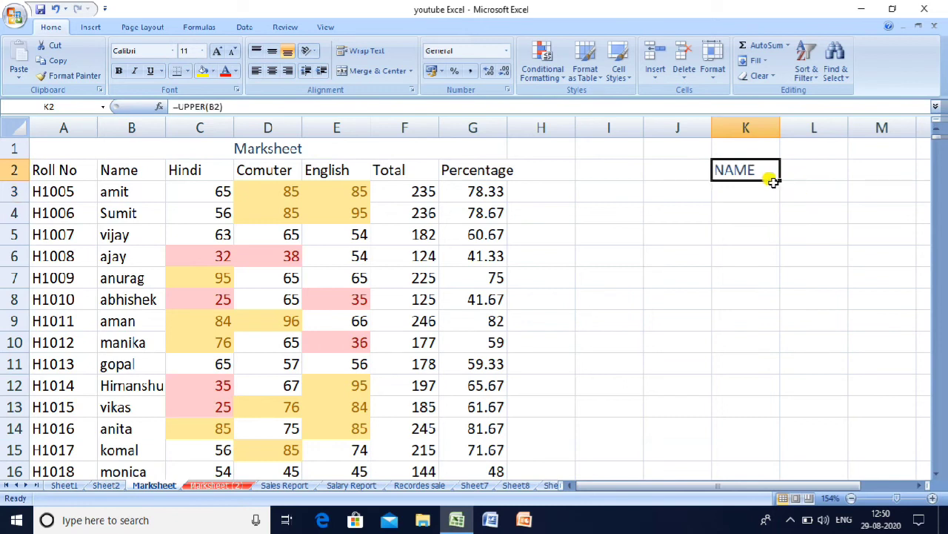
- Fill the UPPER formula from K2 down through K8, undoing any fill that runs past the student list
drag(780, 176, 799, 525)
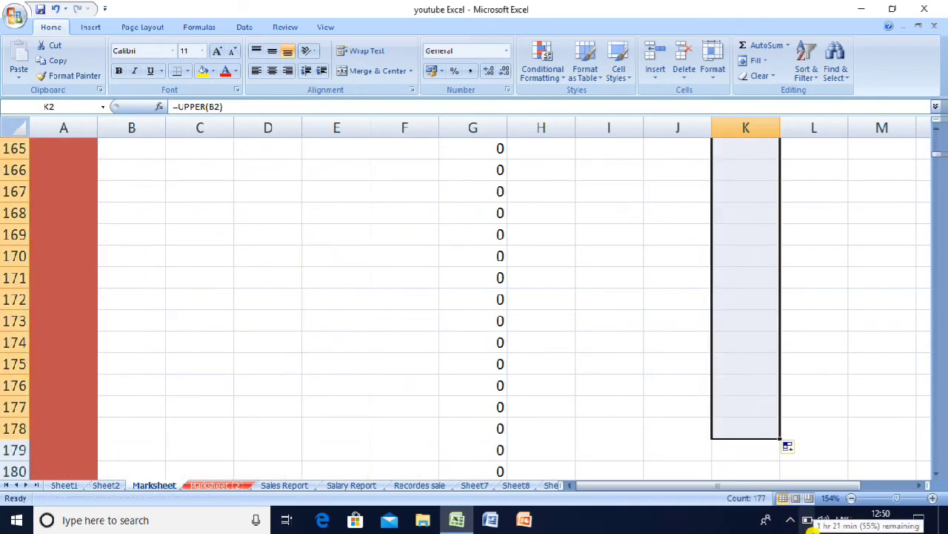
key(ctrl+z)
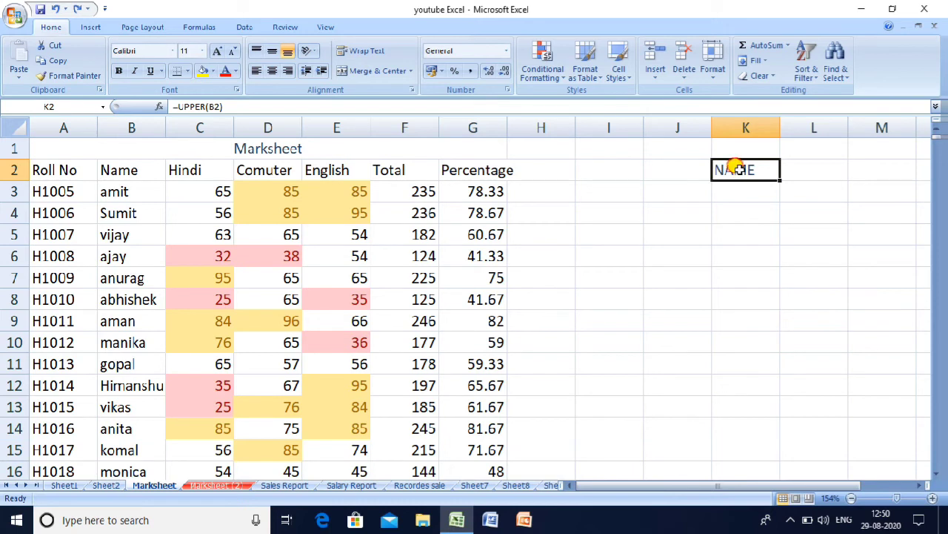
key(shift+Down)
key(shift+Down)
key(shift+Down)
key(shift+Down)
key(shift+Down)
key(shift+Down)
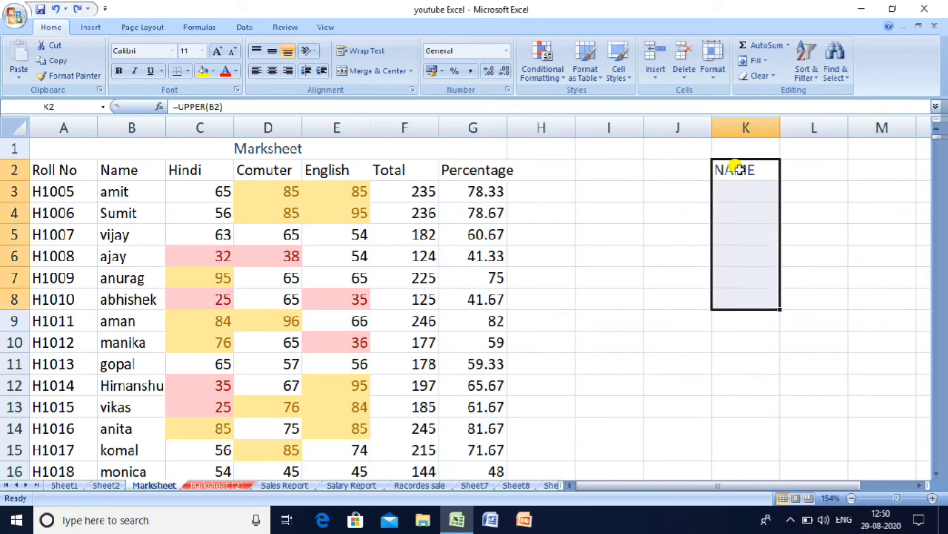
key(ctrl+d)
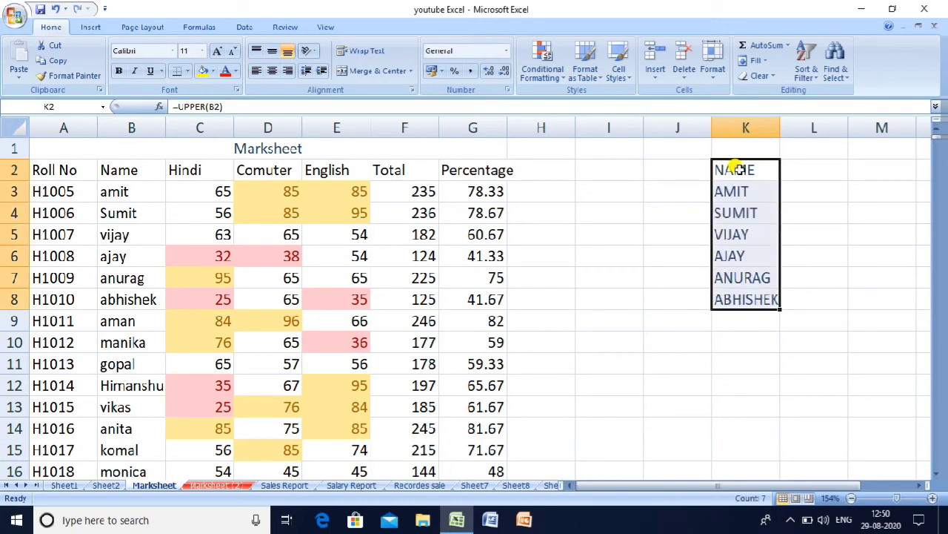
- Fill the UPPER formula from K2 down through K52 so it covers every student in the Name column
key(shift+Down)
key(shift+Down)
key(shift+Down)
key(shift+Down)
key(shift+Down)
key(shift+Down)
key(shift+Down)
key(shift+Down)
key(shift+Down)
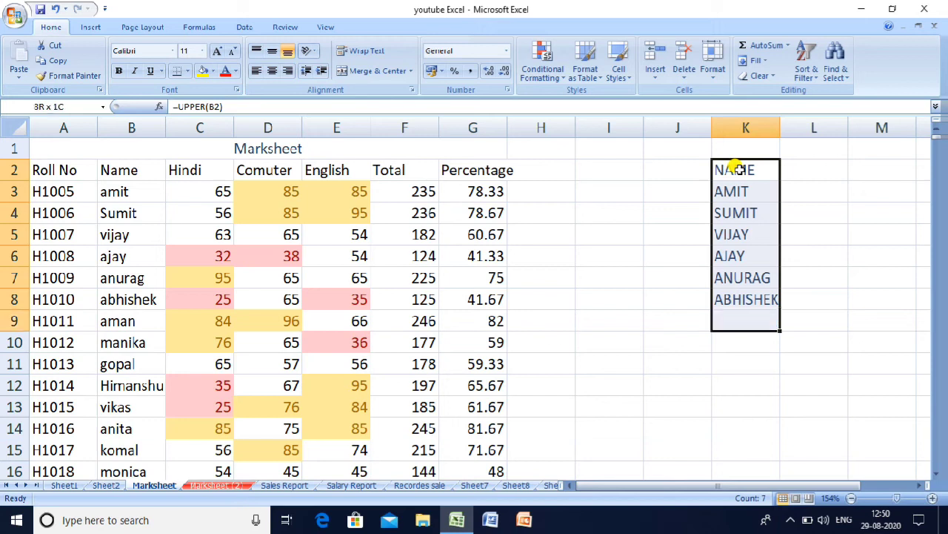
key(shift+Down)
key(shift+Down)
key(shift+Down)
key(shift+Down)
key(shift+Down)
key(shift+Down)
key(shift+Down)
key(shift+Down)
key(shift+Down)
key(shift+Down)
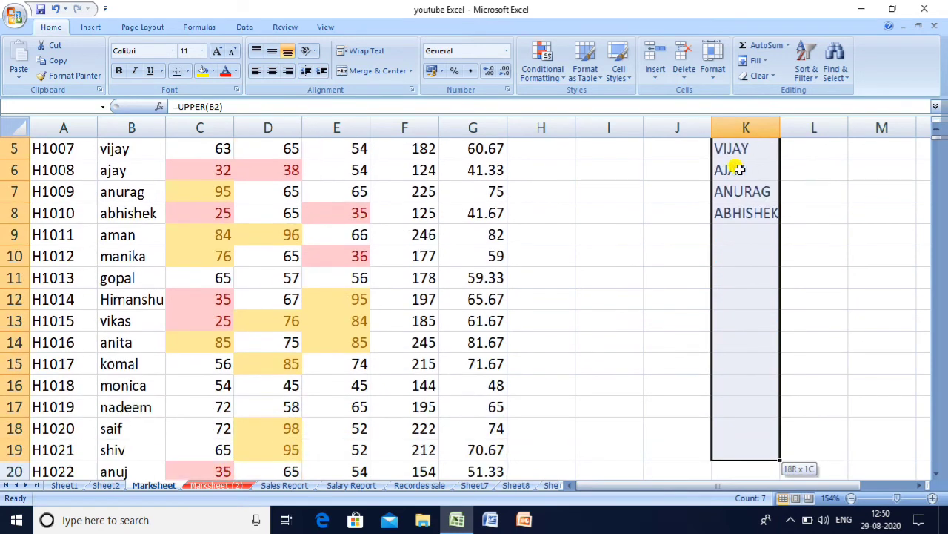
key(shift+Down)
key(shift+Down)
key(shift+Down)
key(shift+Down)
key(shift+Down)
key(shift+Down)
key(shift+Down)
key(shift+Down)
key(shift+Down)
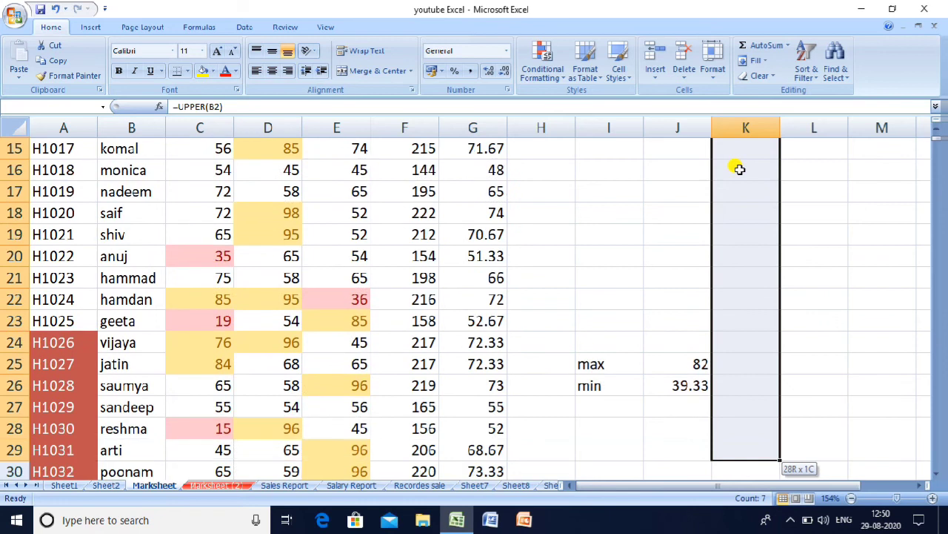
key(shift+Down)
key(shift+Down)
key(shift+Down)
key(shift+Down)
key(shift+Down)
key(shift+Down)
key(shift+Down)
key(shift+Down)
key(shift+Down)
key(shift+Down)
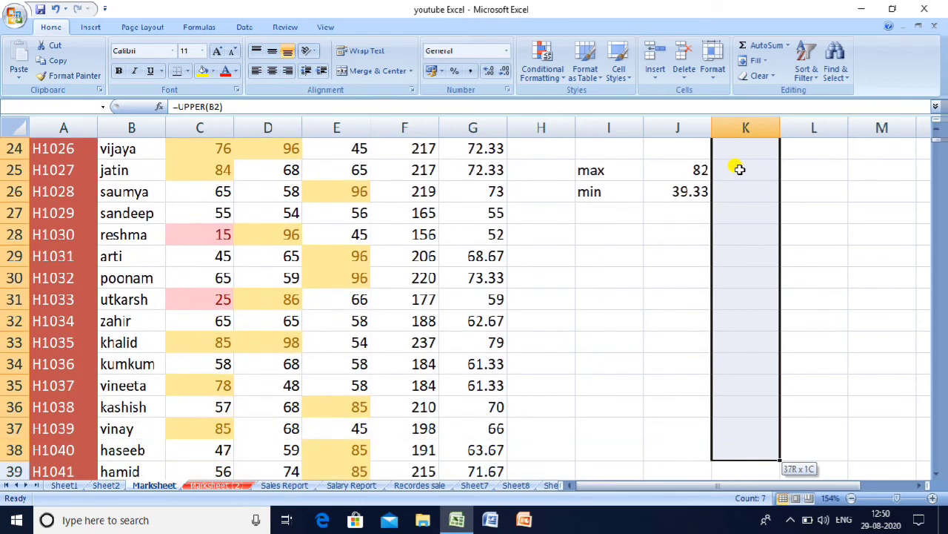
key(shift+Down)
key(shift+Down)
key(shift+Down)
key(shift+Down)
key(shift+Down)
key(shift+Down)
key(shift+Down)
key(shift+Down)
key(shift+Down)
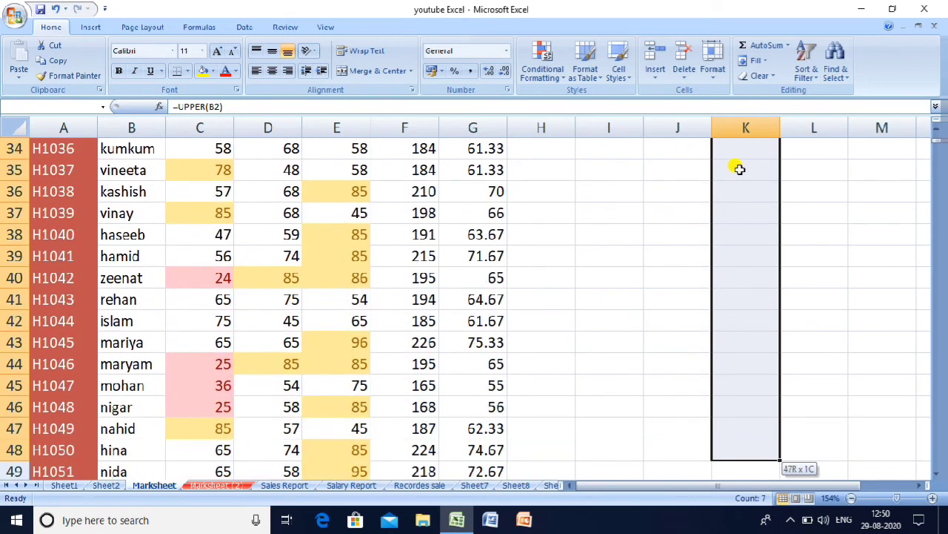
key(shift+Up)
key(shift+Up)
key(shift+Up)
key(shift+Up)
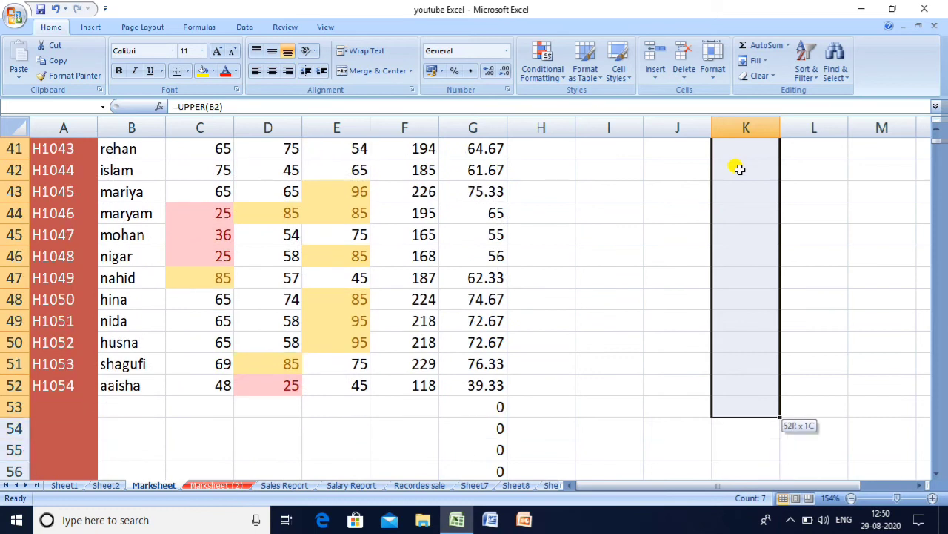
key(shift+Down)
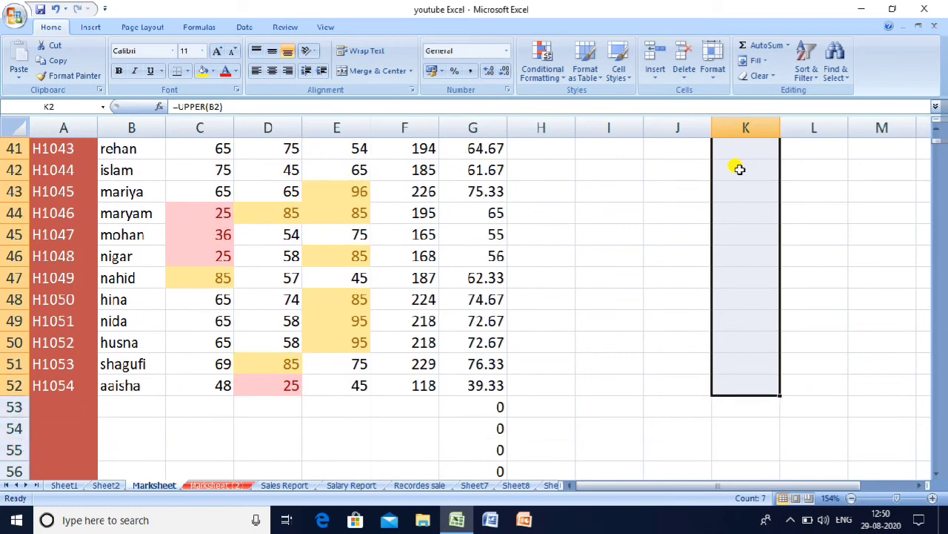
key(ctrl+Return)
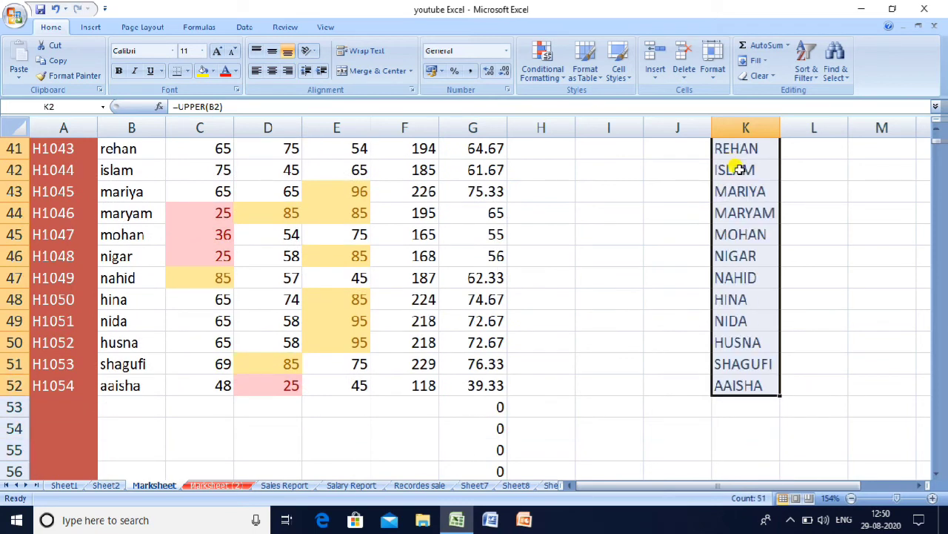
- Return to the start of the capitalised name list and auto-fit column K to its longest name
key(Up)
key(Down)
key(Down)
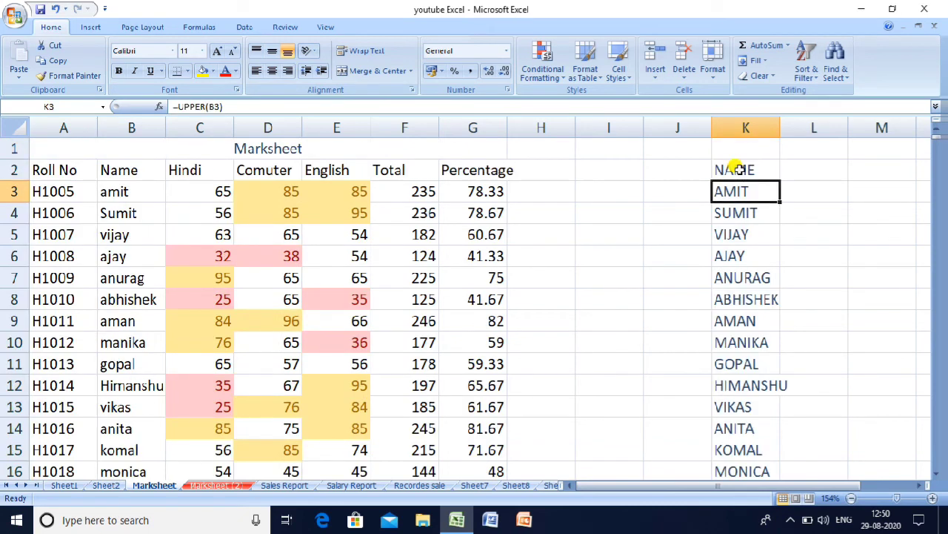
double_click(781, 127)
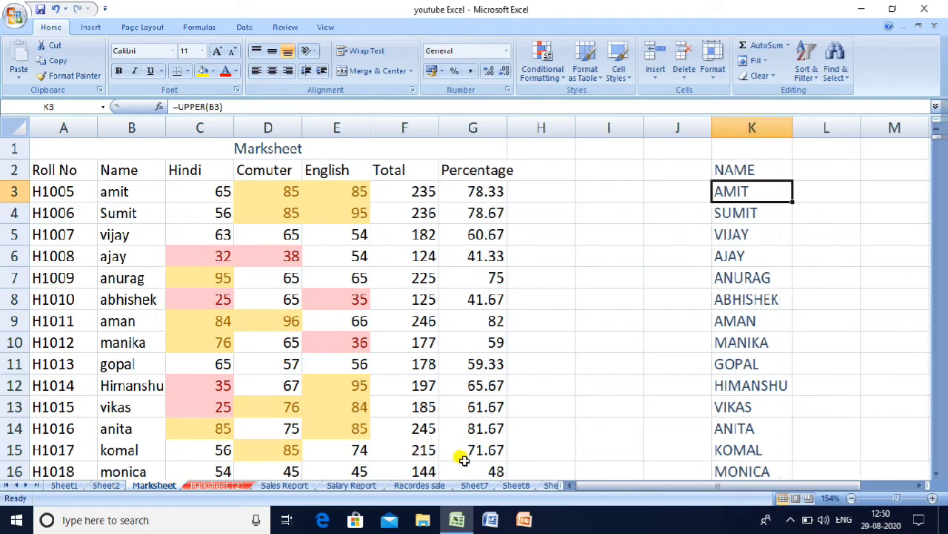
- On Sheet8, enter a LOWER formula in D33 that converts the text "computer" to small letters
click(515, 485)
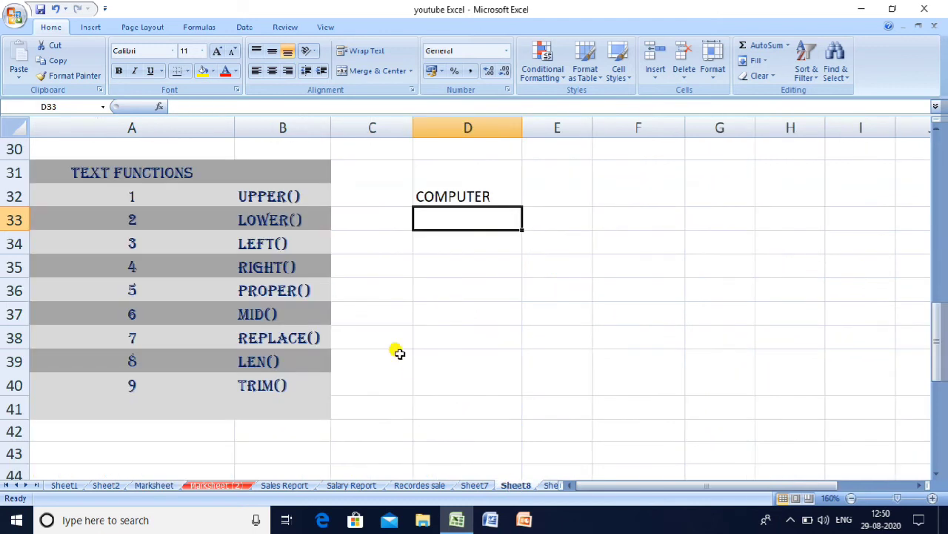
text(=l)
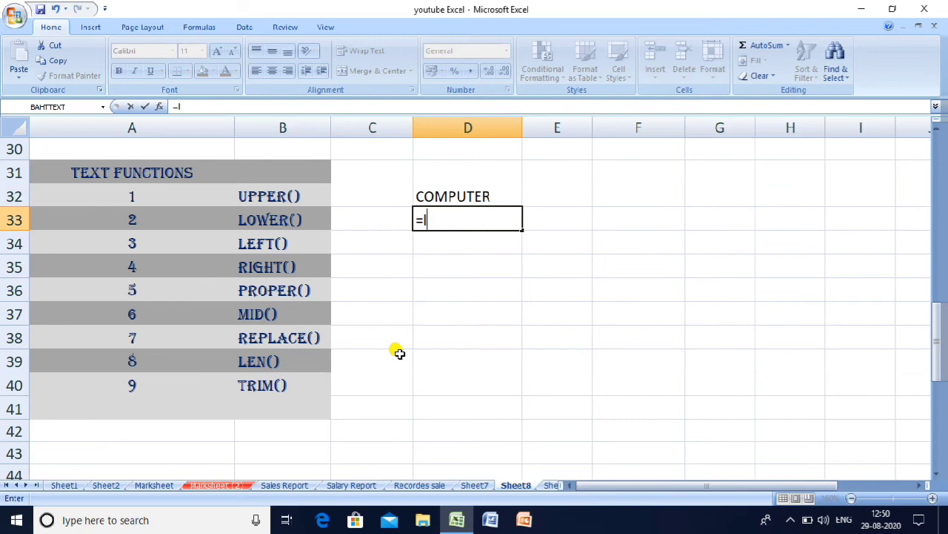
text(owe)
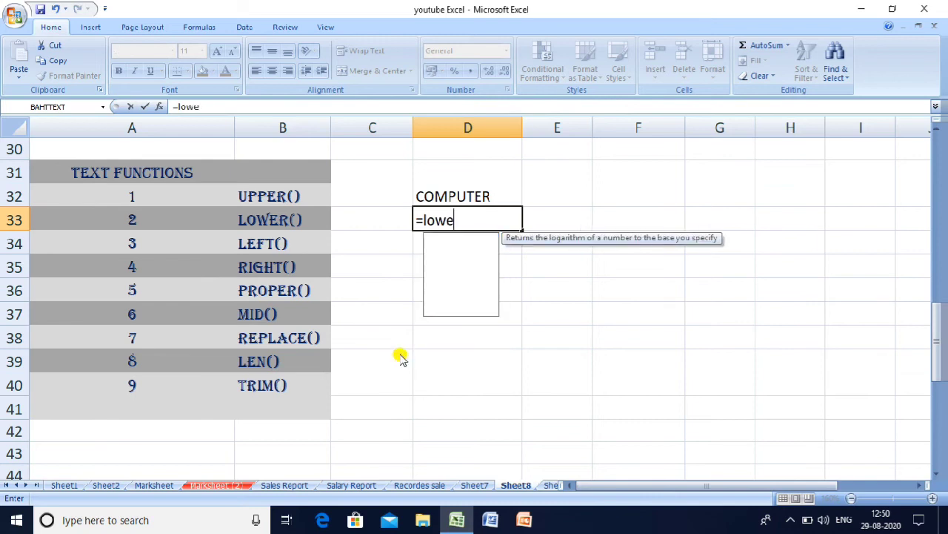
text(r()
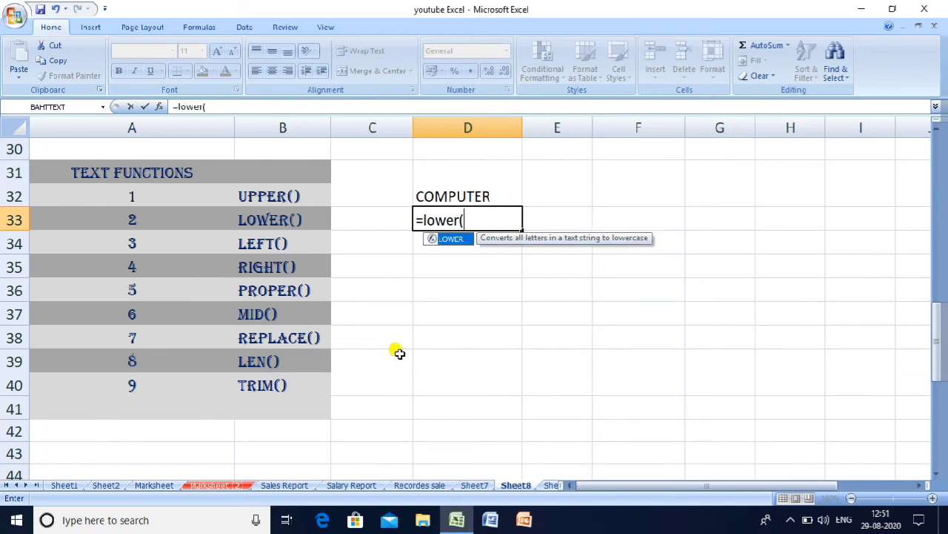
text(")
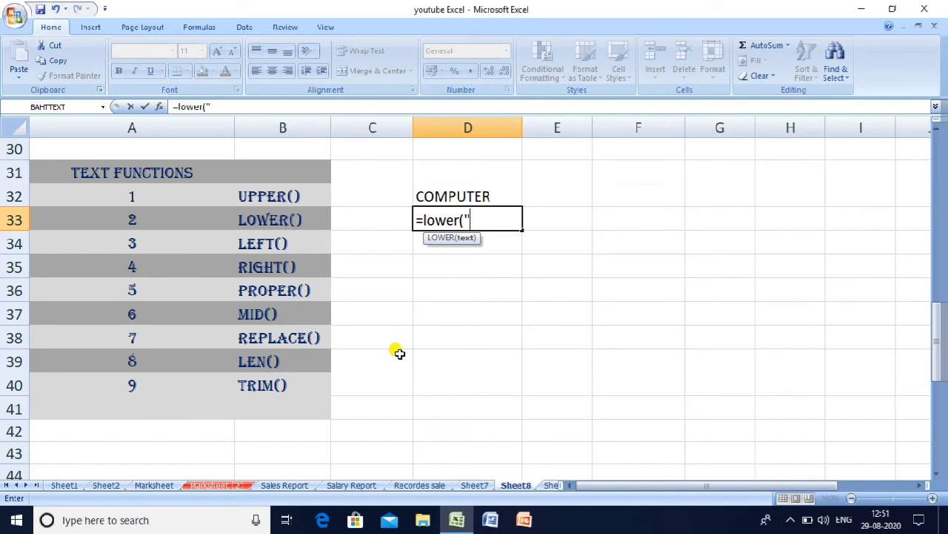
text(compute)
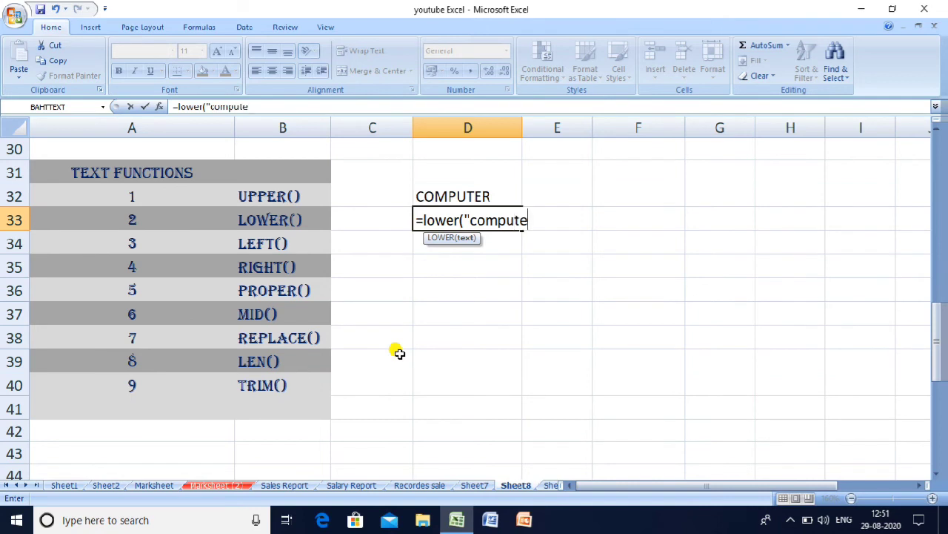
text(r"))
key(Return)
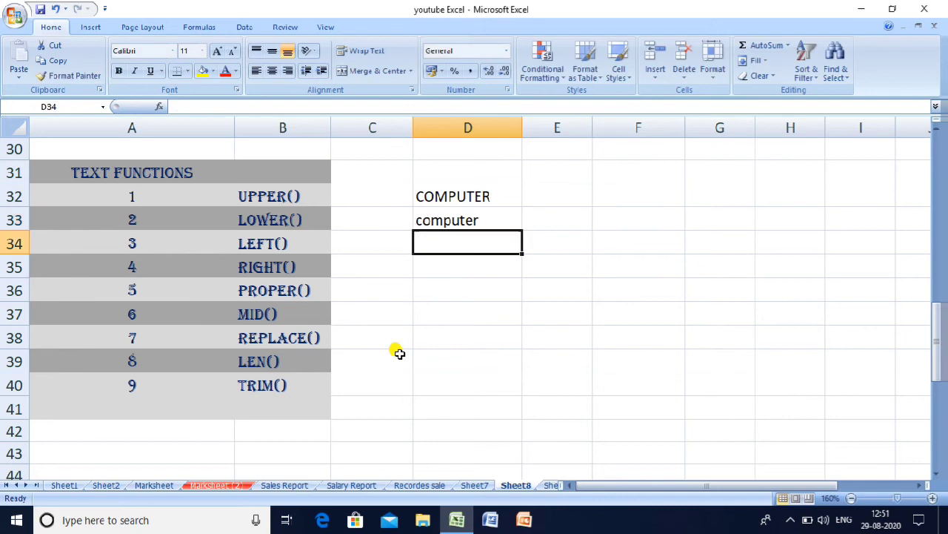
- Replace the text inside the LOWER formula in D33 with the capitalised text "COM PUTER"
key(Up)
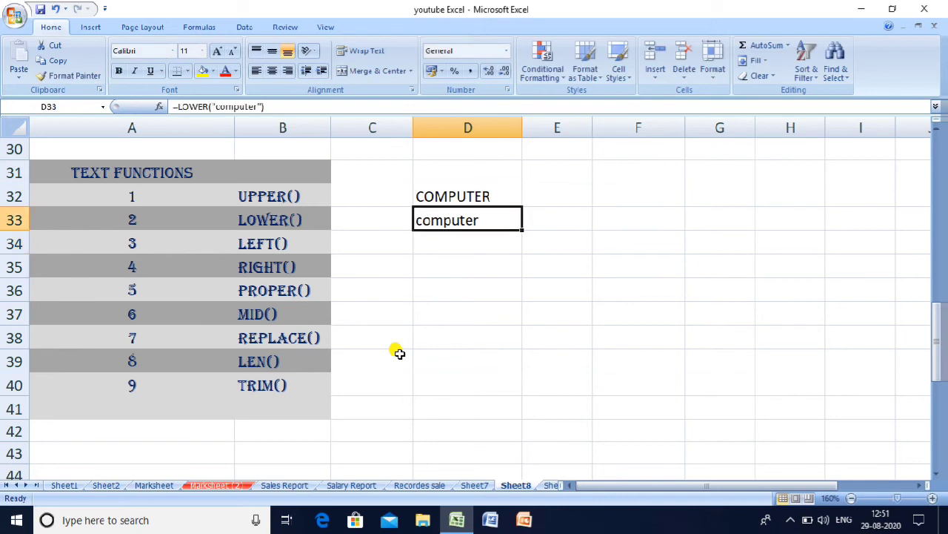
key(F2)
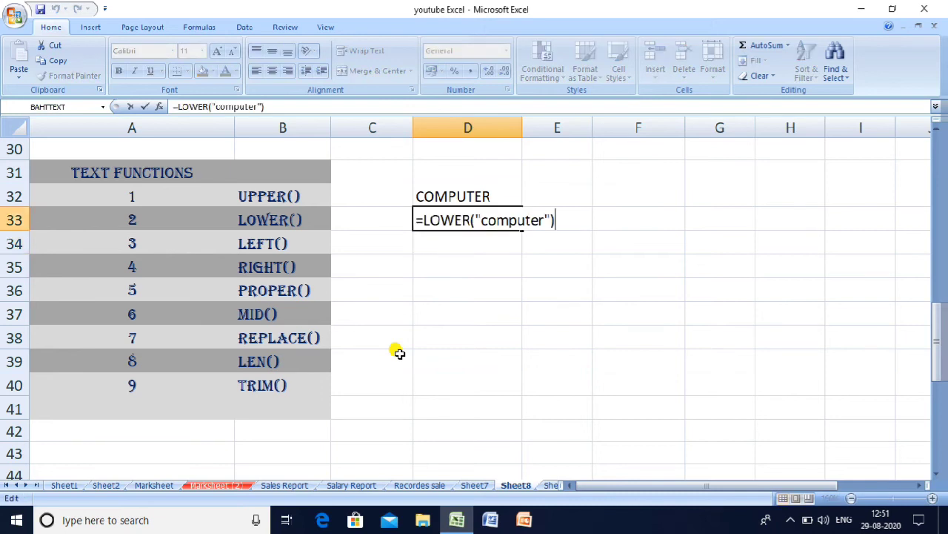
key(Left)
key(Left)
key(BackSpace)
key(BackSpace)
key(BackSpace)
key(BackSpace)
key(BackSpace)
key(BackSpace)
key(BackSpace)
key(BackSpace)
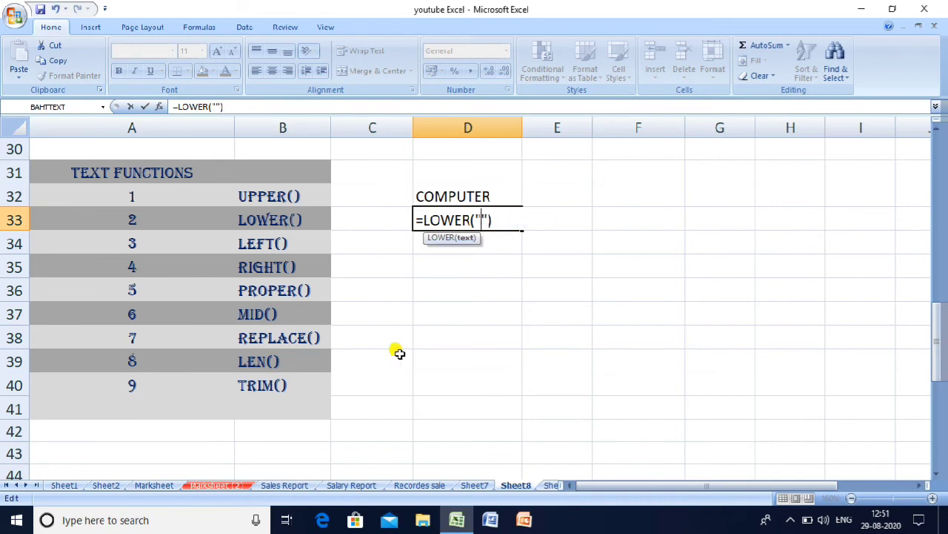
text(COM PUTER)
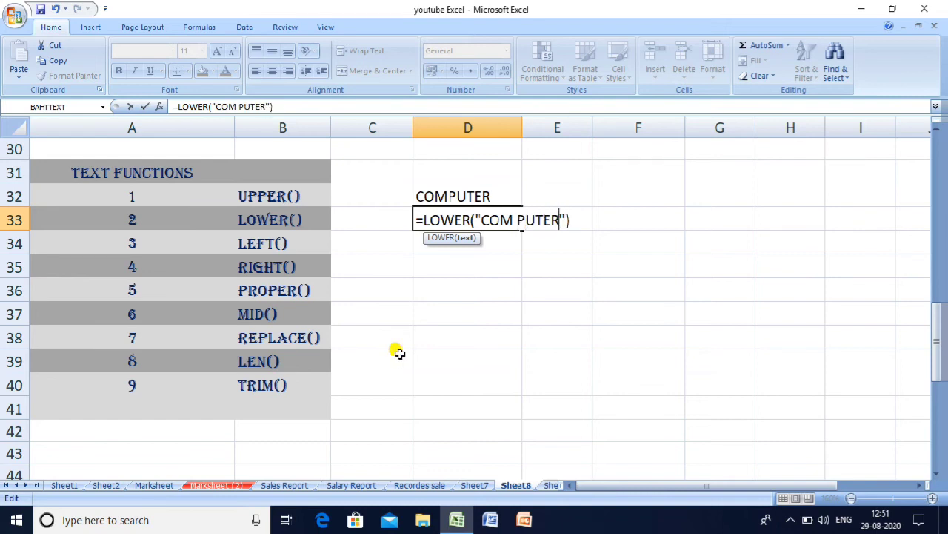
key(ctrl+Return)
key(Return)
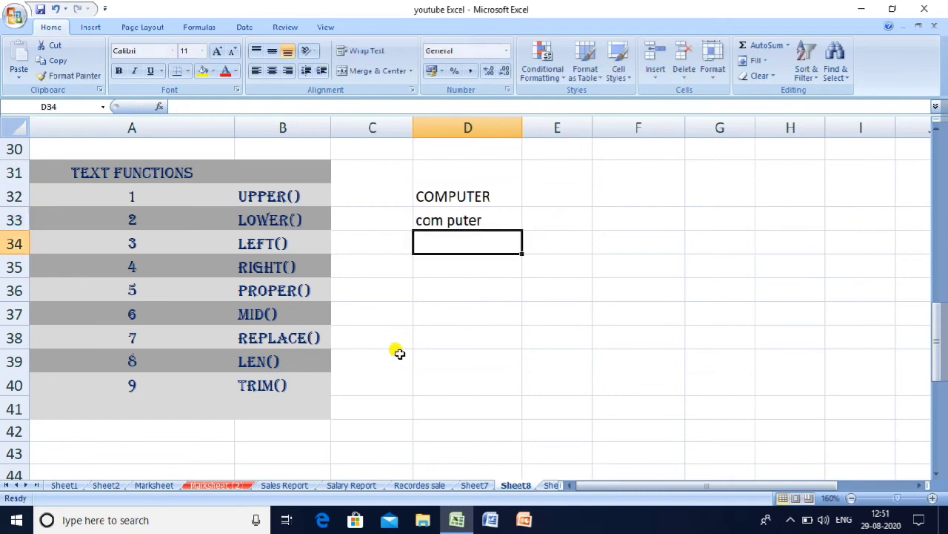
- Remove the space from the text in the D33 LOWER formula so that it reads "COMPUTER"
key(Up)
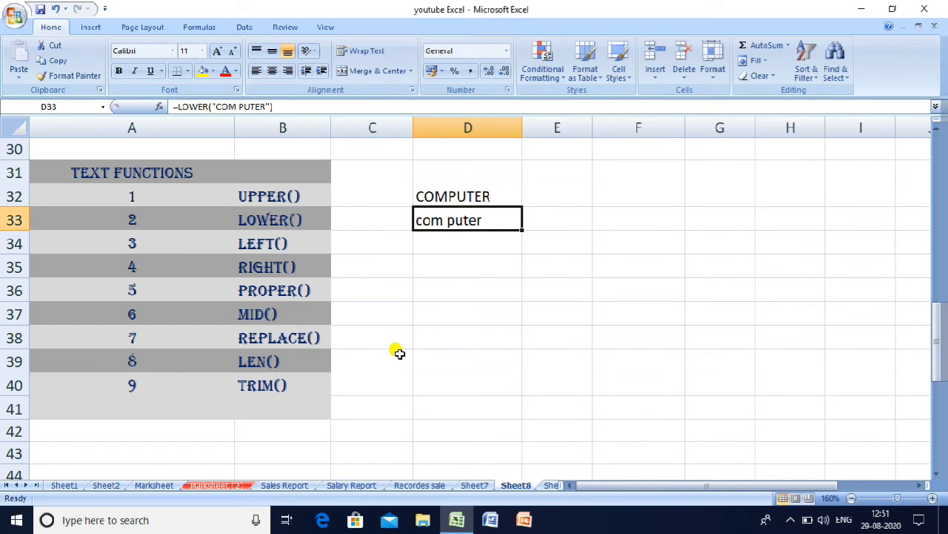
key(Down)
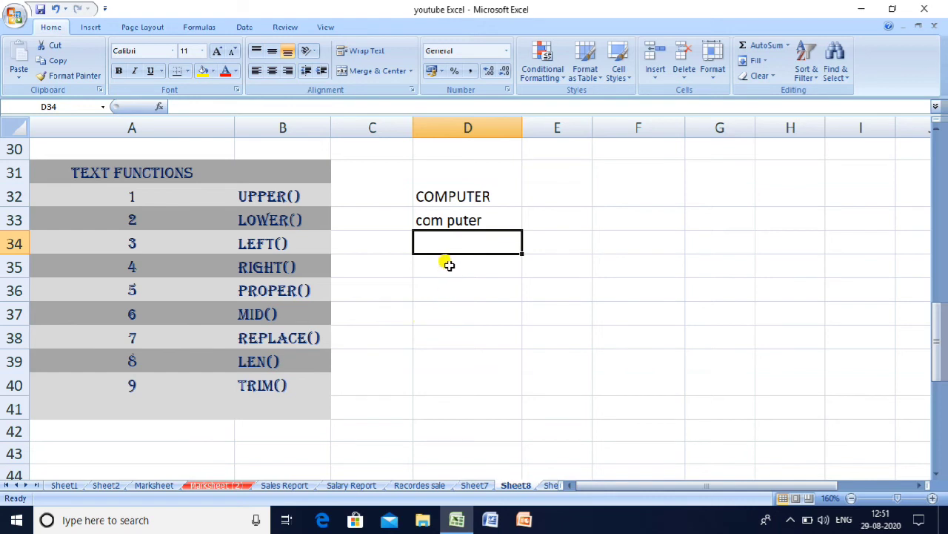
click(449, 219)
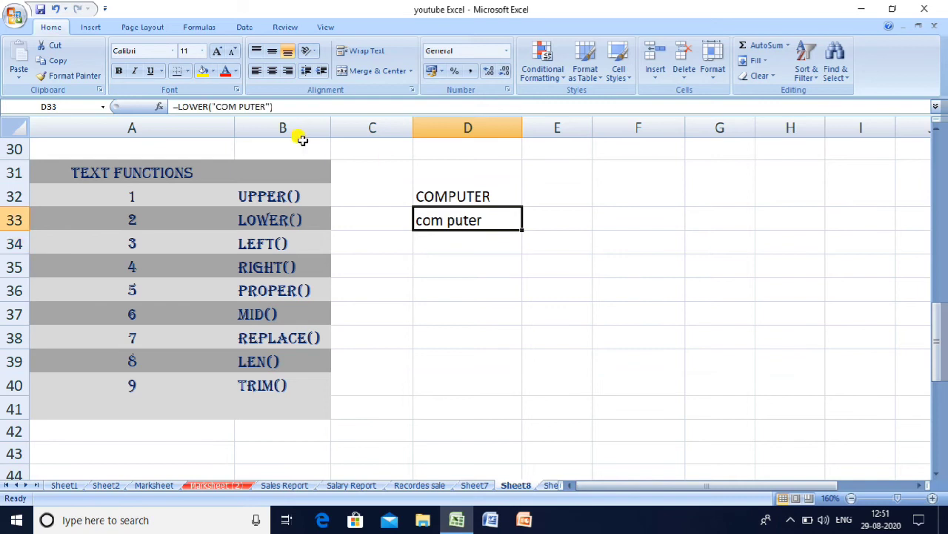
click(239, 106)
key(BackSpace)
key(Return)
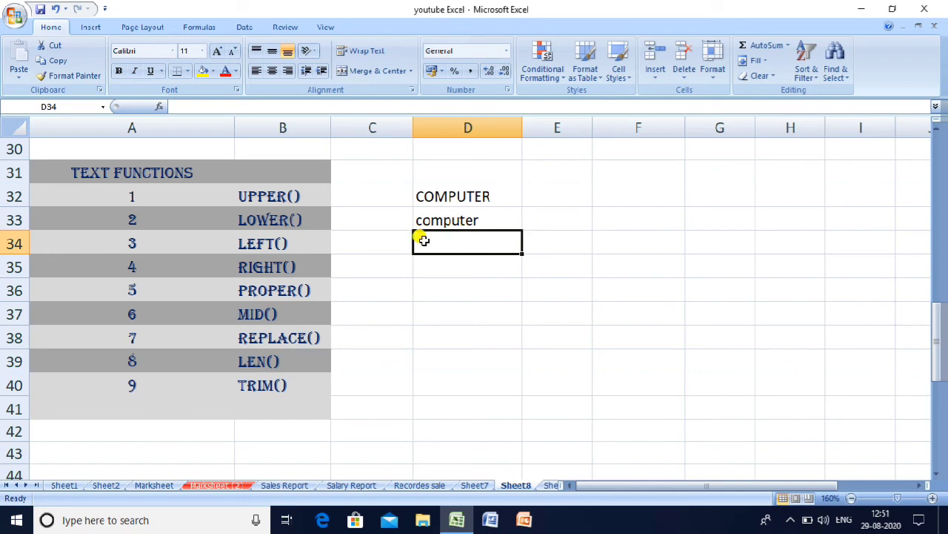
- Enter a LEFT formula in D34 that extracts the first 4 characters of "computer"
text(=)
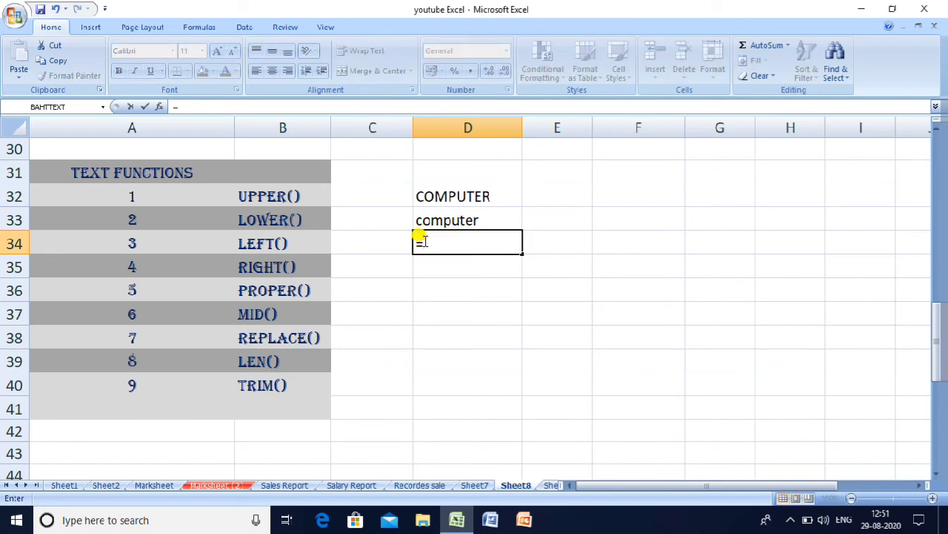
text(LE)
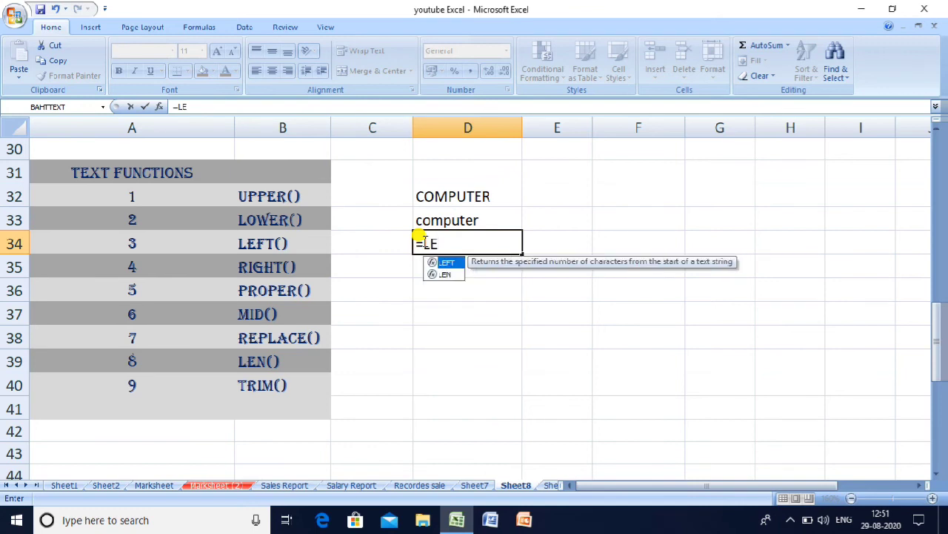
text(FT()
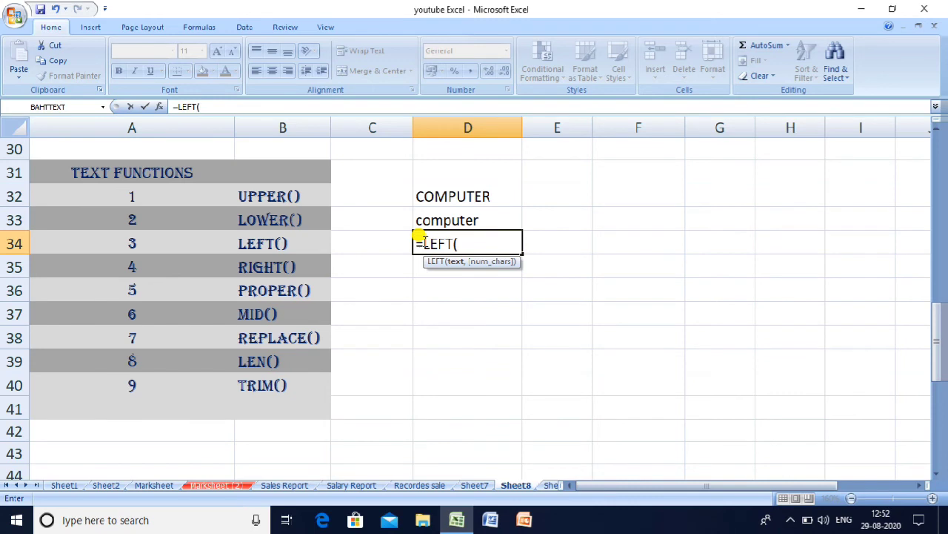
text("computer)
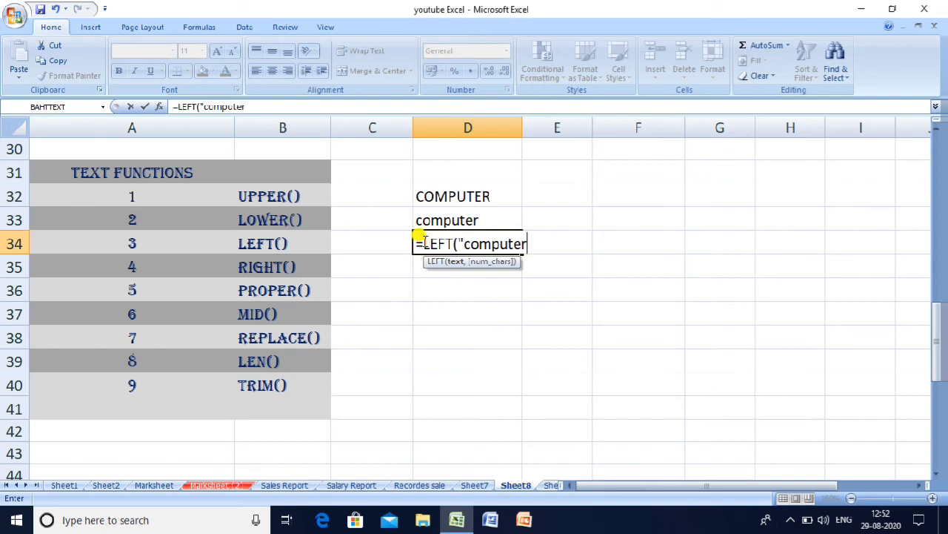
text(",)
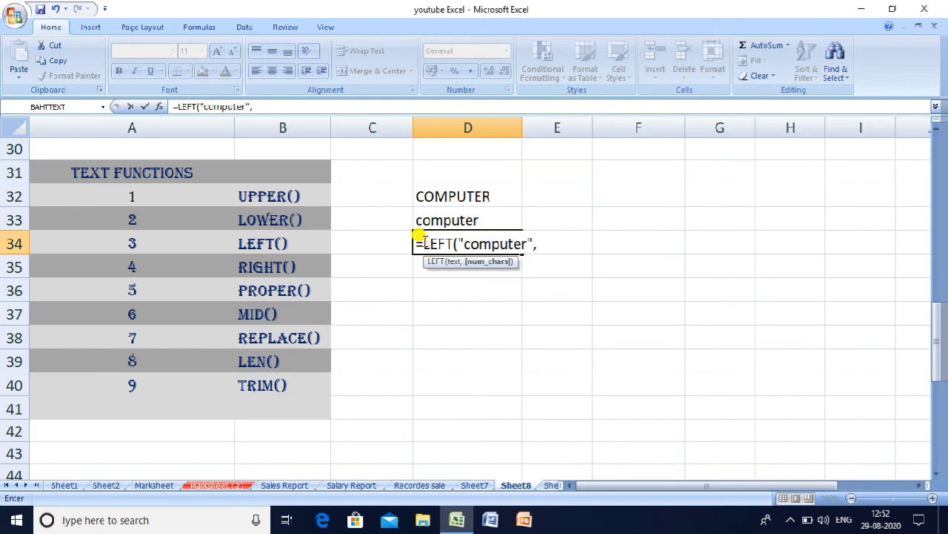
text( 4))
key(Return)
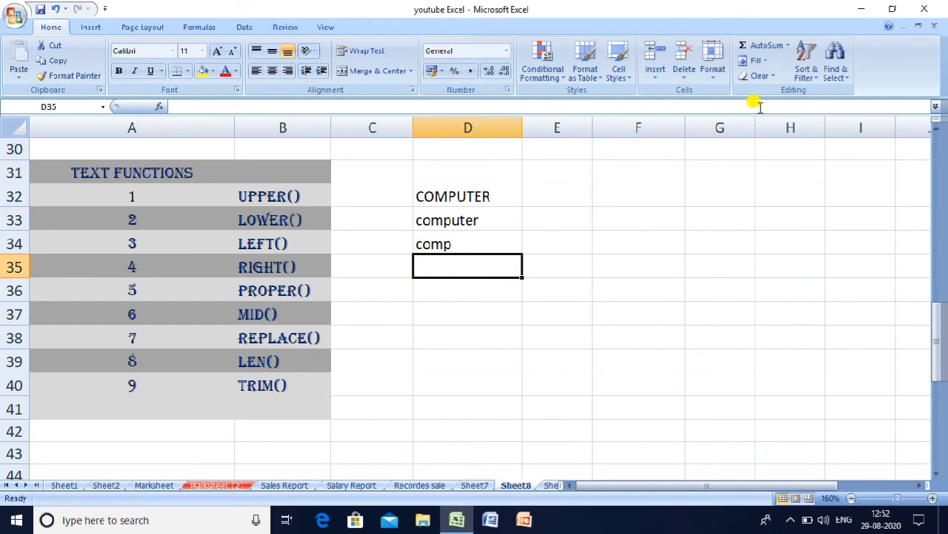
- Enter a RIGHT formula in D35 that extracts the last 4 characters of "computer"
text(=r)
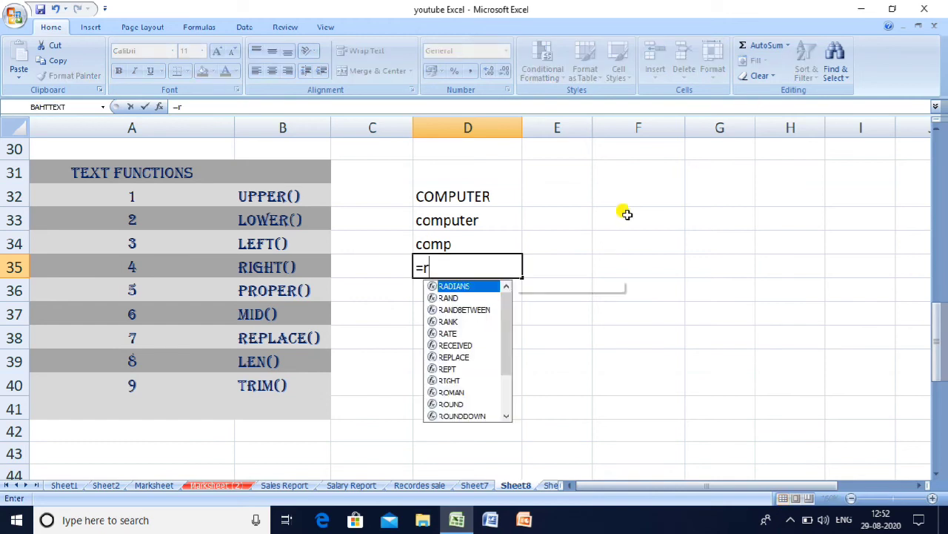
text(ogh)
text(t)
key(BackSpace)
key(BackSpace)
key(BackSpace)
key(BackSpace)
key(BackSpace)
text(ightr)
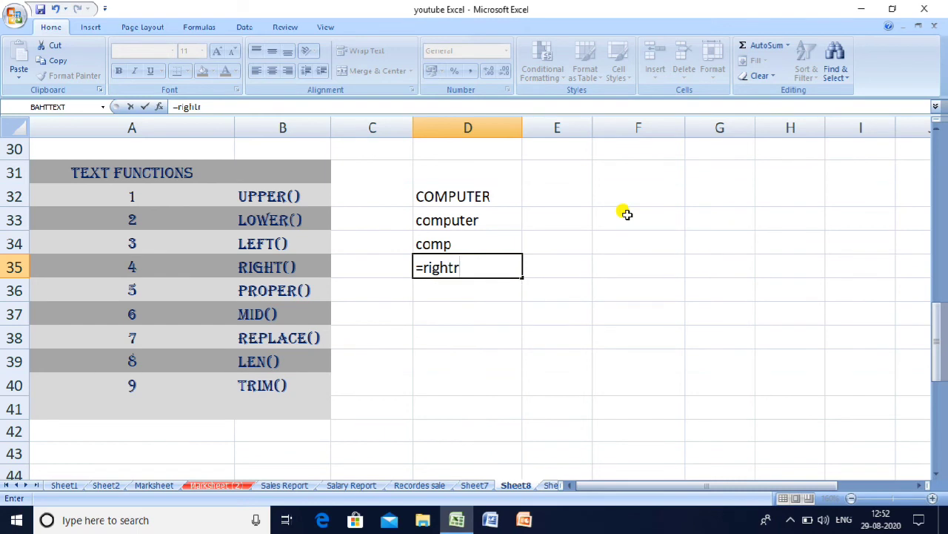
key(BackSpace)
text(()
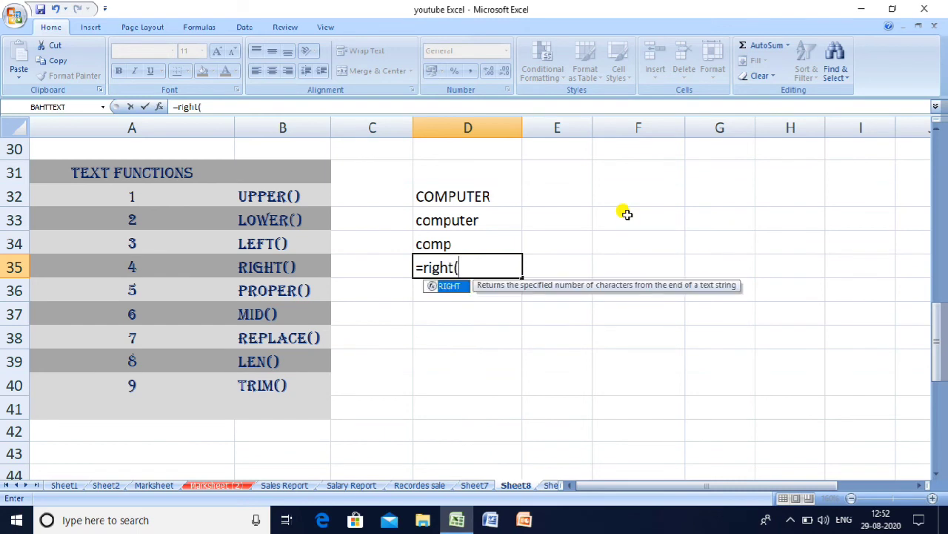
text("computer",4)
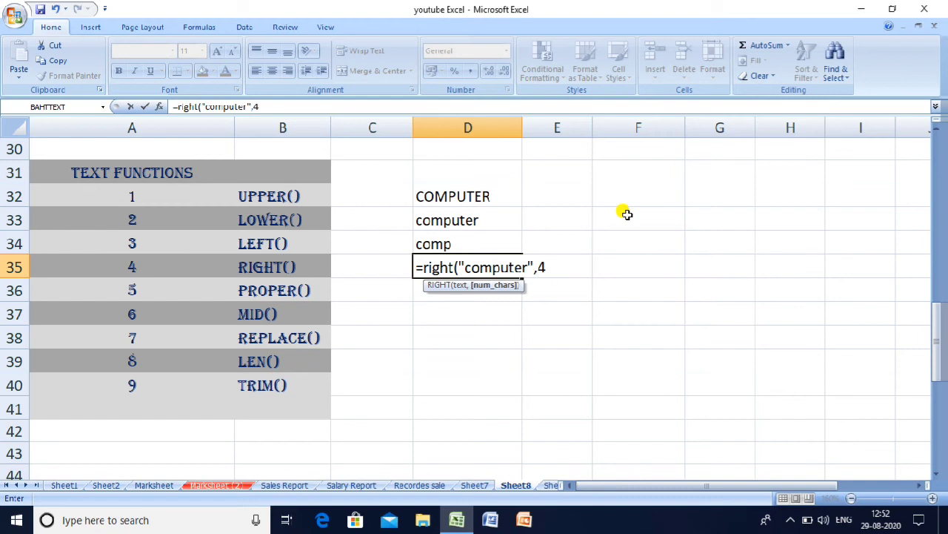
text())
key(Return)
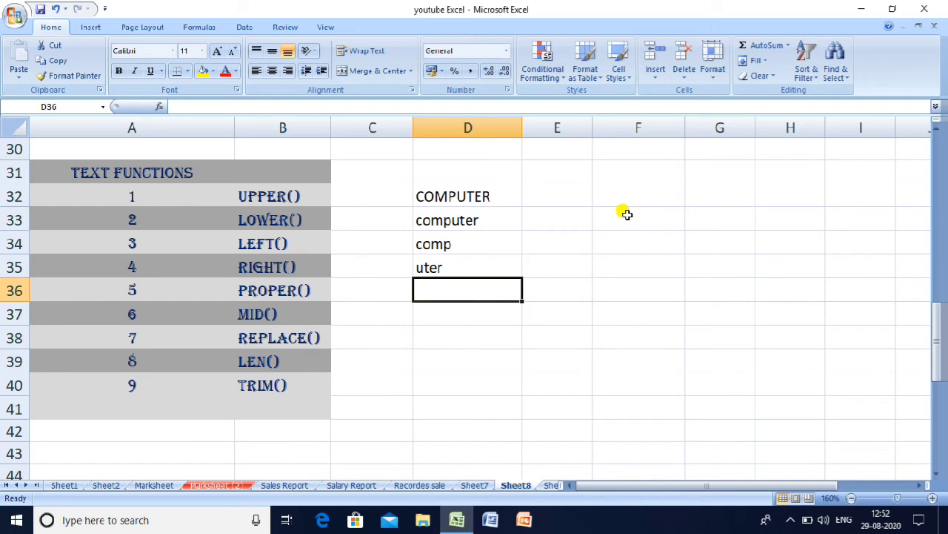
- Enter a PROPER formula in D36 that capitalises each word of the text "Computer knowedge centre"
text(=)
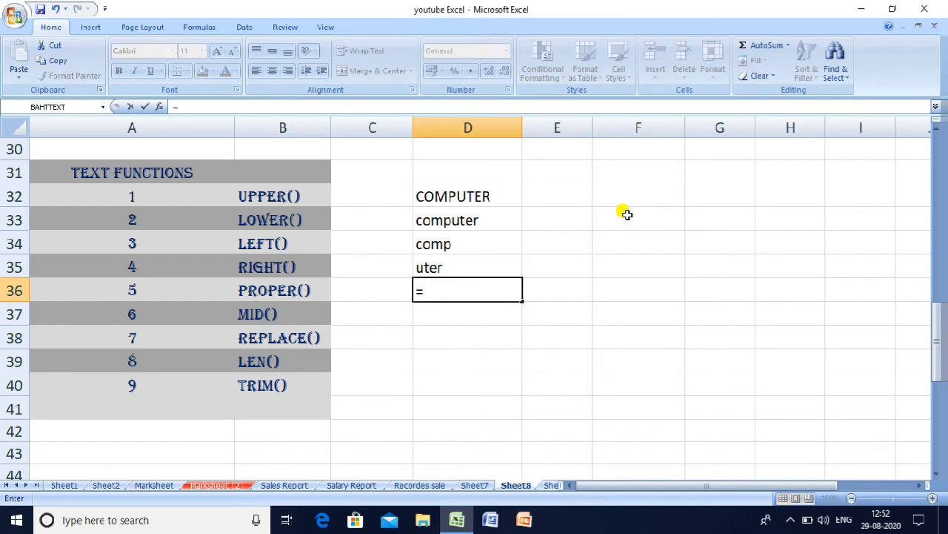
text(proper("Computer )
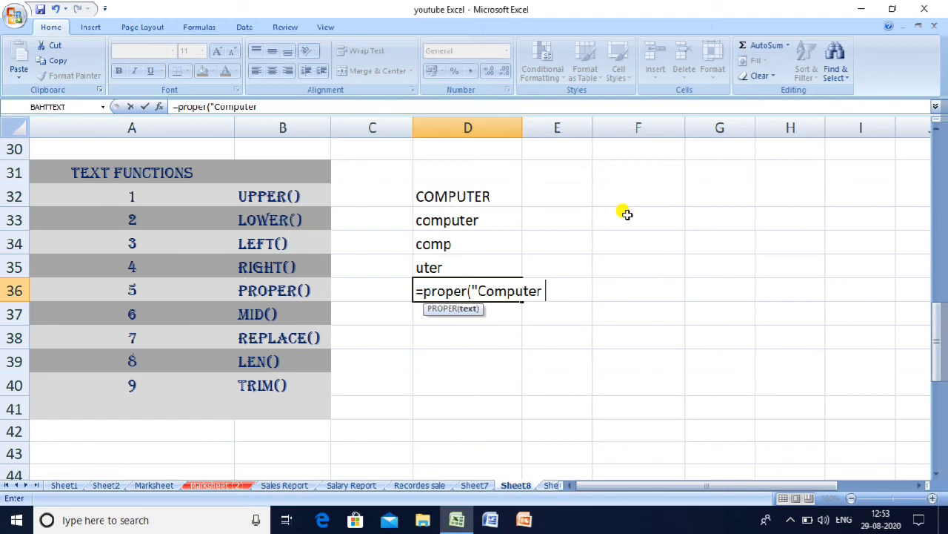
text(knowedge)
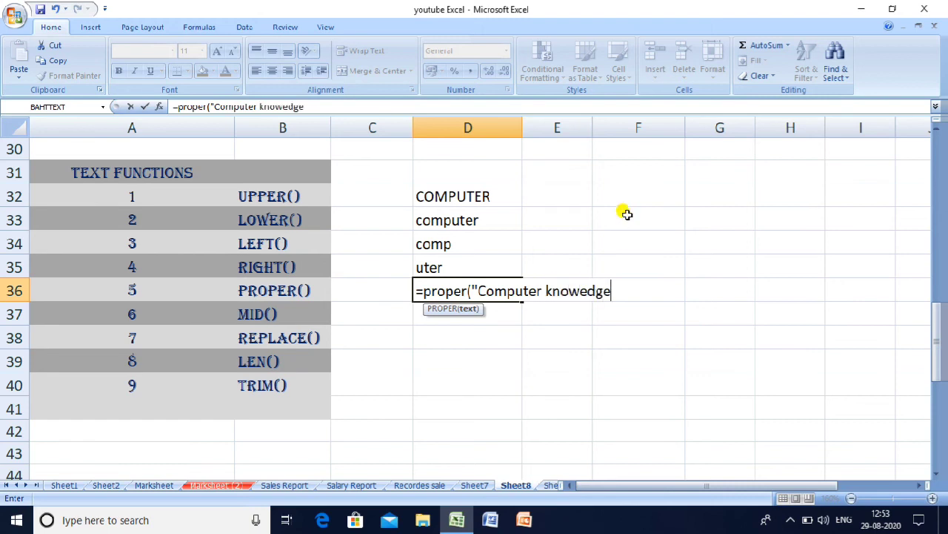
text( center)
key(BackSpace)
key(BackSpace)
text(re)
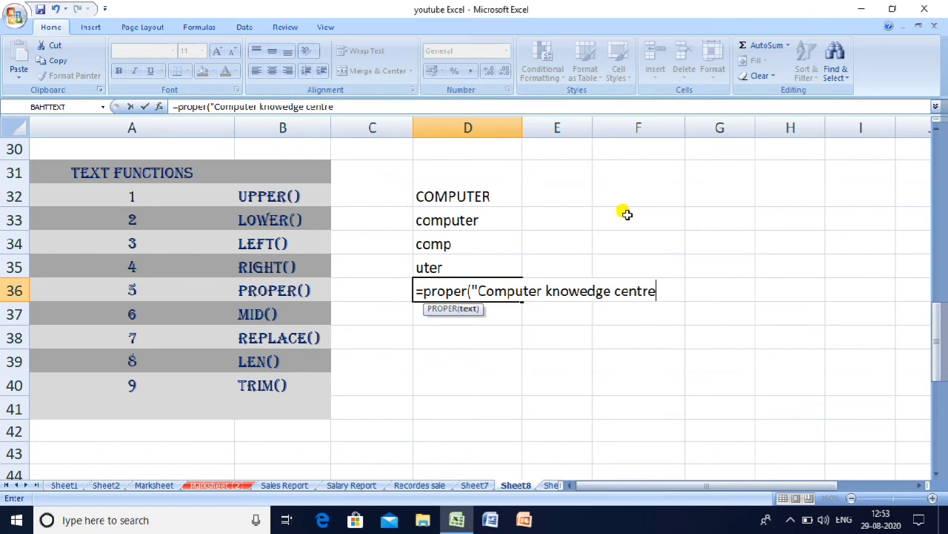
text("))
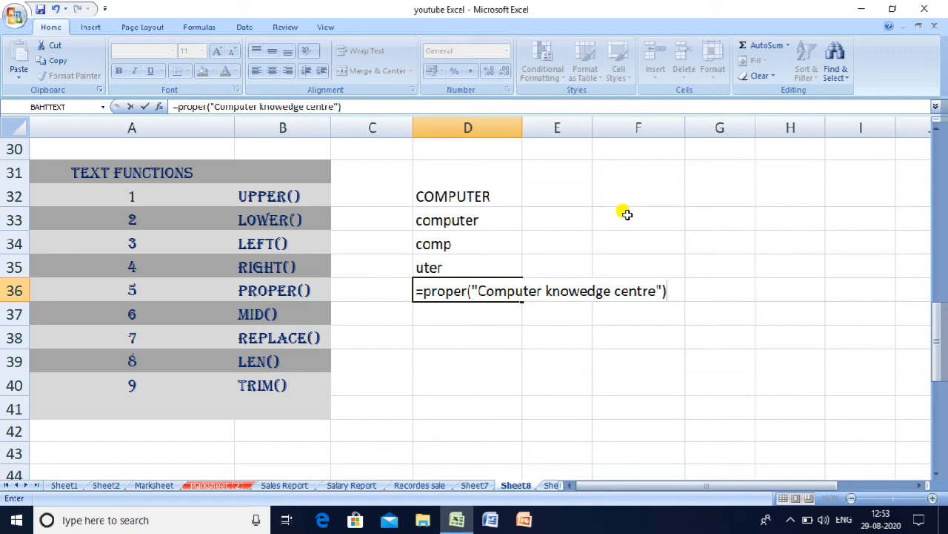
key(Return)
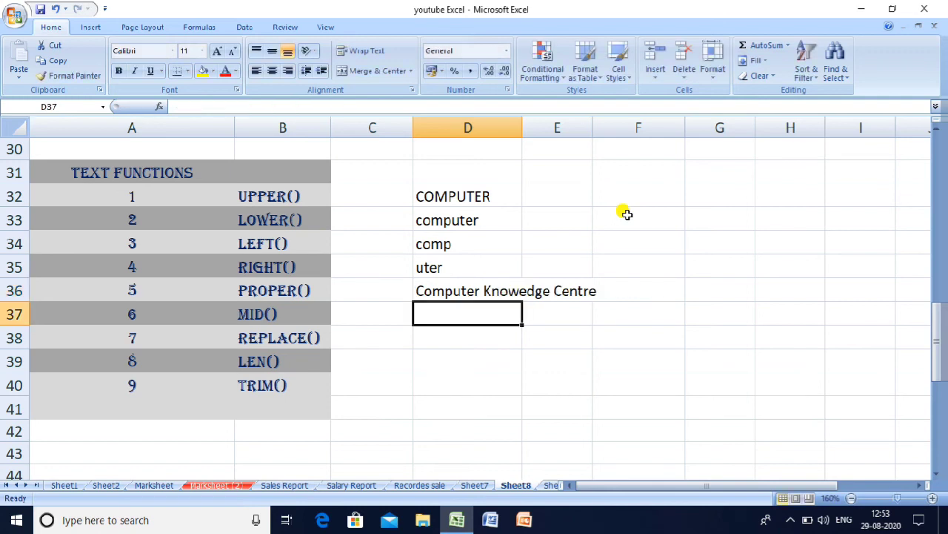
key(Up)
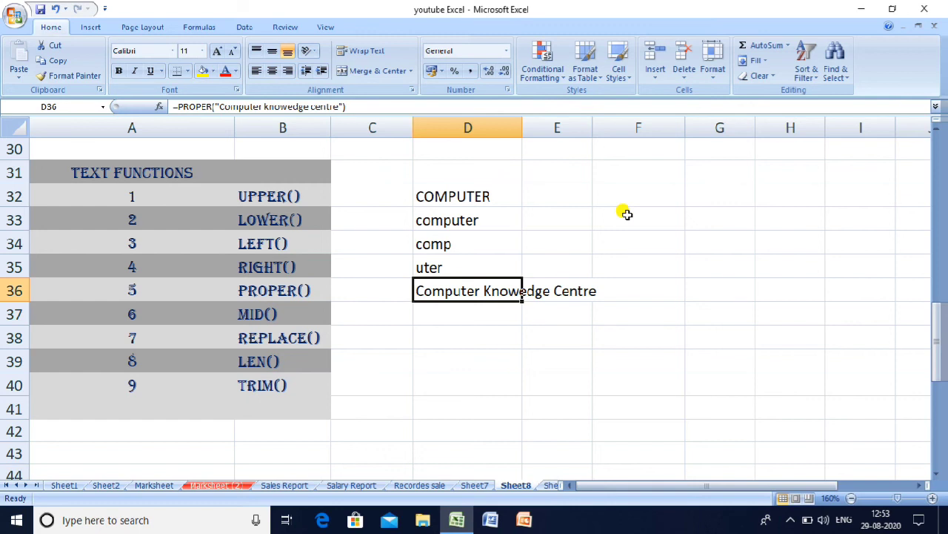
- Enter a MID formula in D37 that extracts 4 characters from "compter" starting at character 3
key(Down)
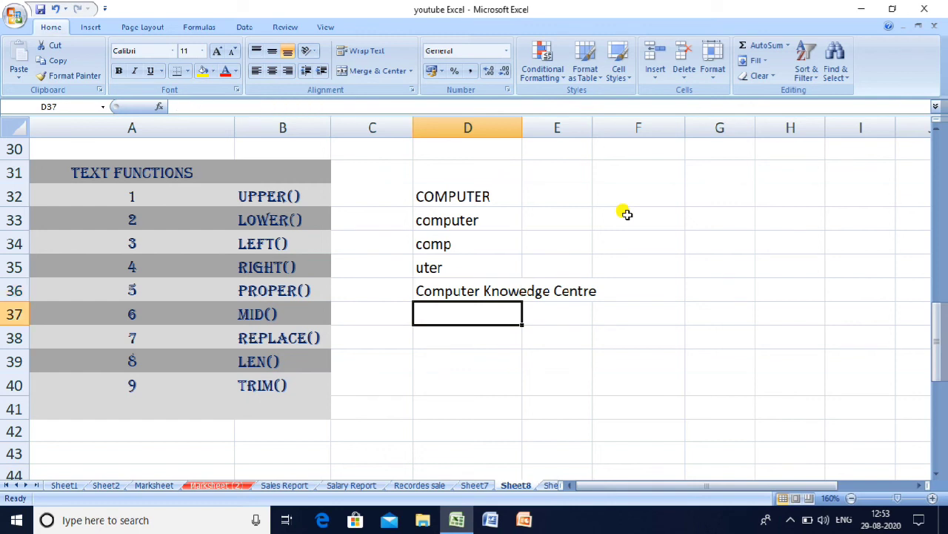
text(=mid)
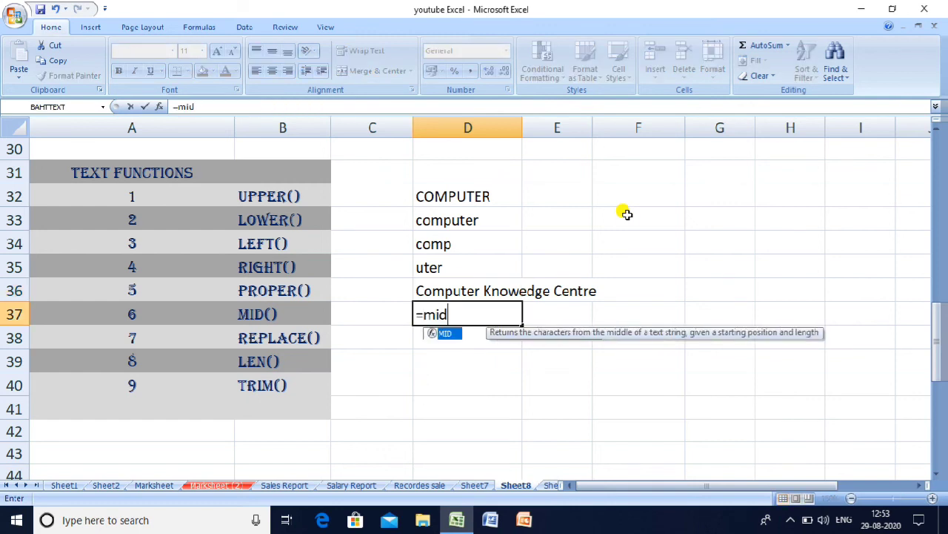
text(()
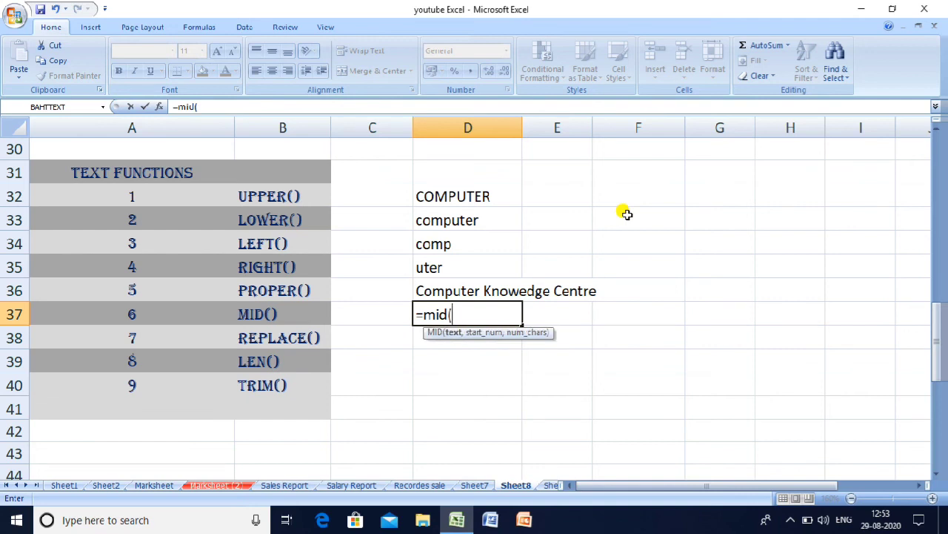
text("compter",)
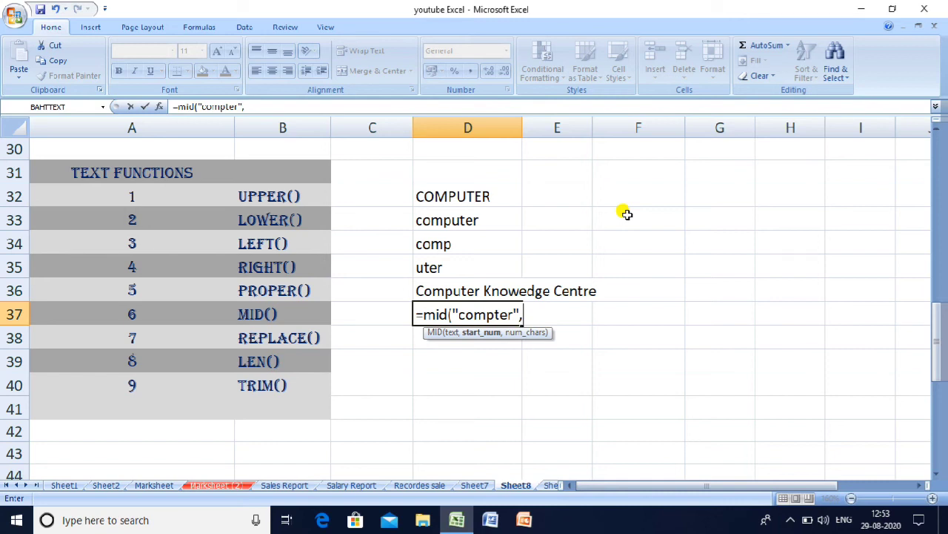
text(3)
text(4)
key(BackSpace)
text(,4)
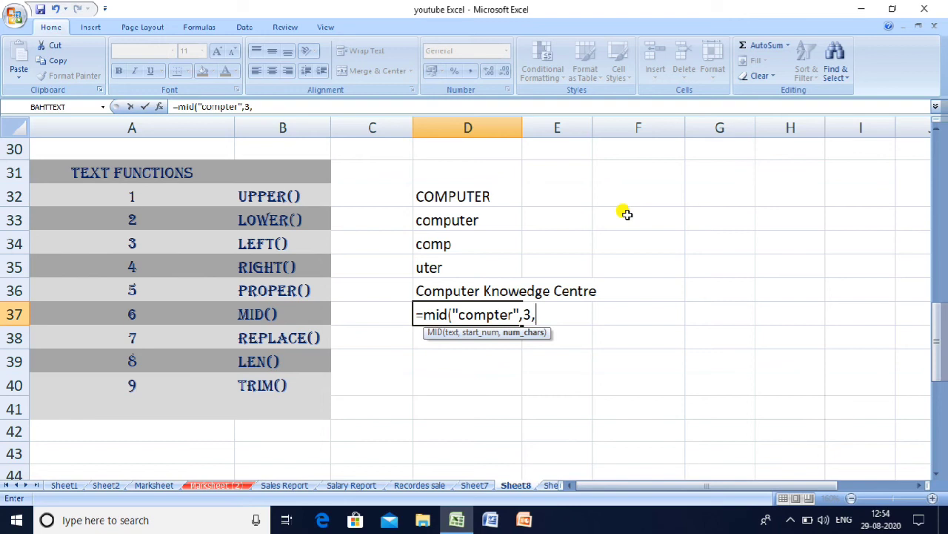
text())
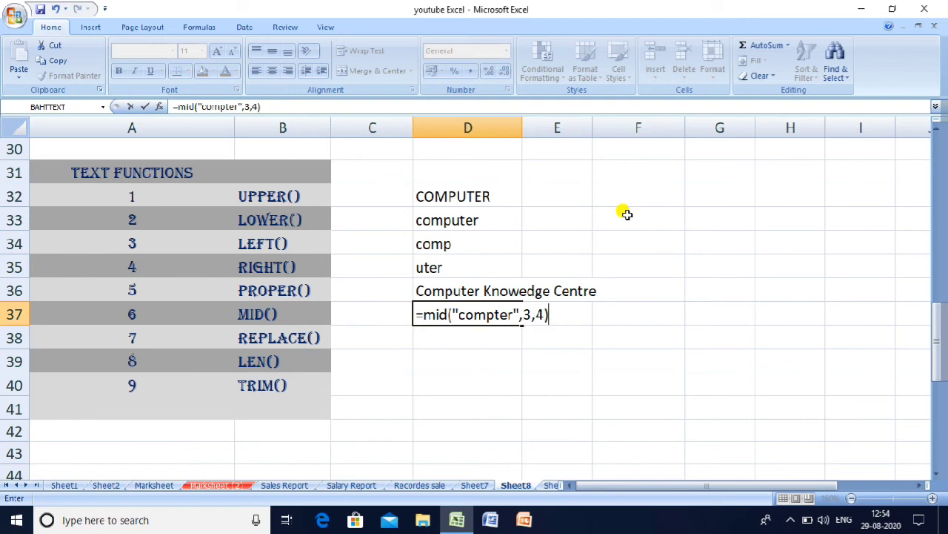
key(Return)
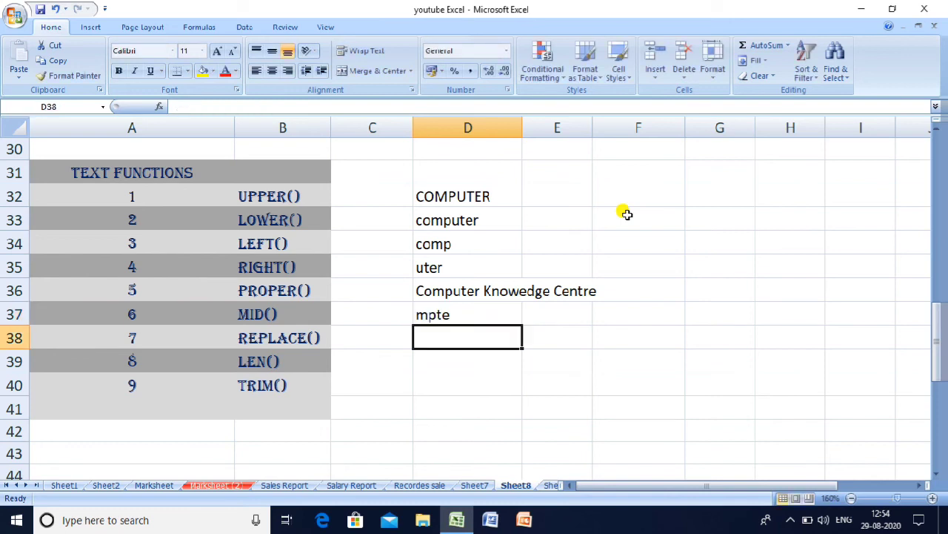
- Enter a REPLACE formula in D38 that replaces 8 characters of D36, starting at character 1, with the text "Muti"
text(=r)
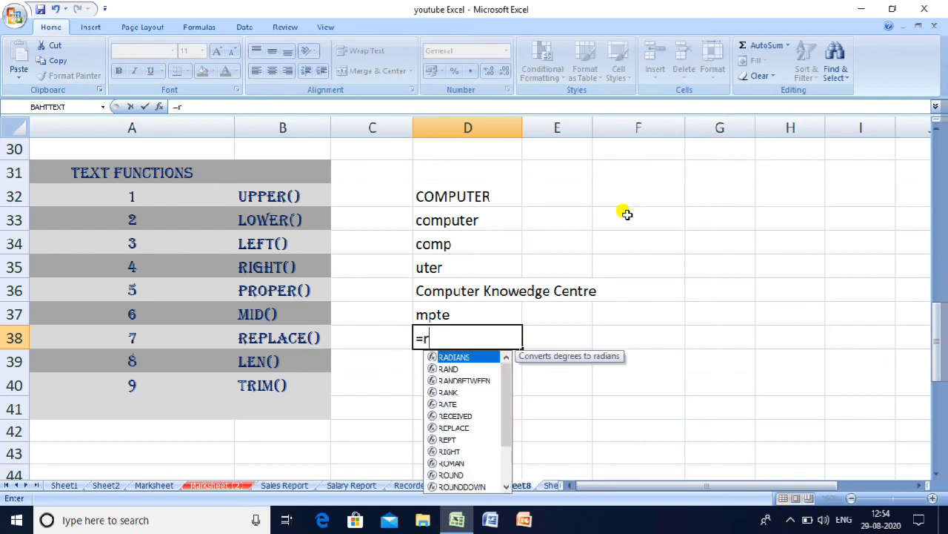
text(eplace)
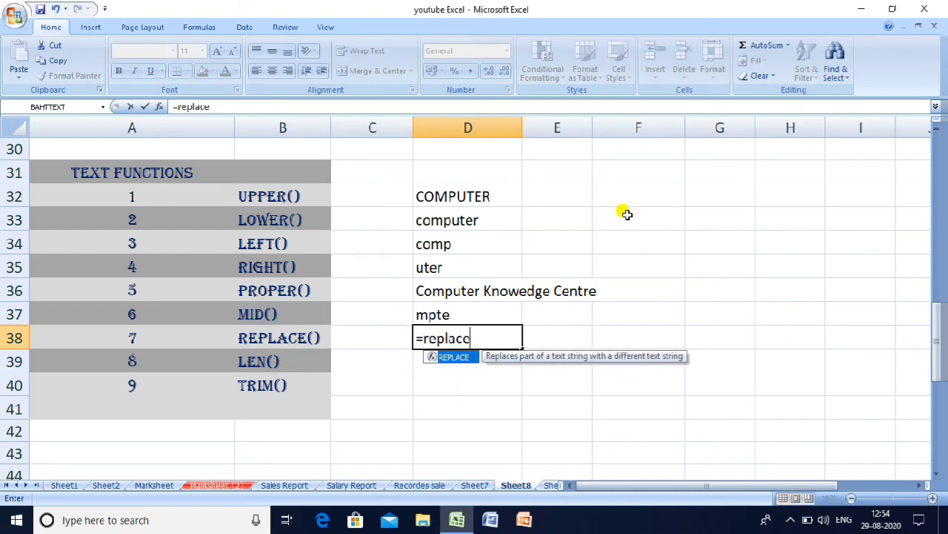
text(()
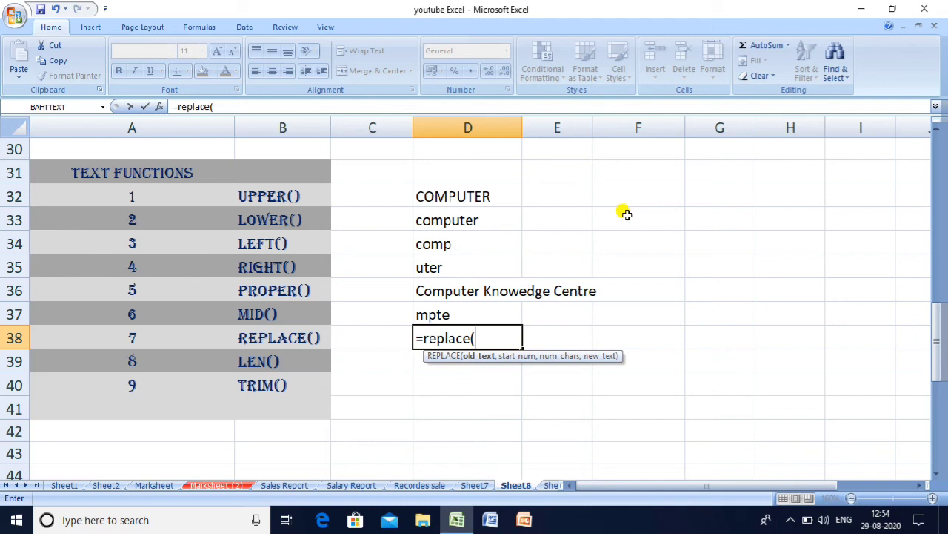
click(455, 292)
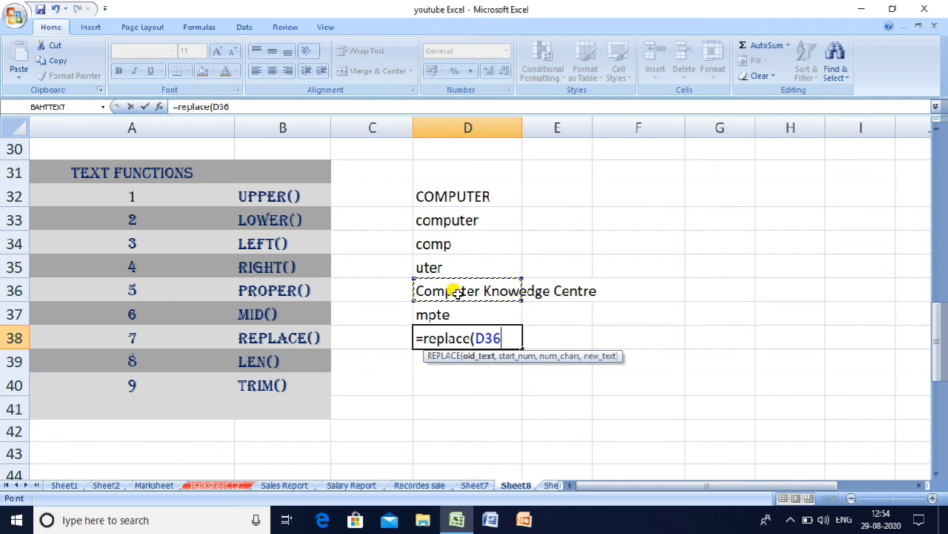
text(,)
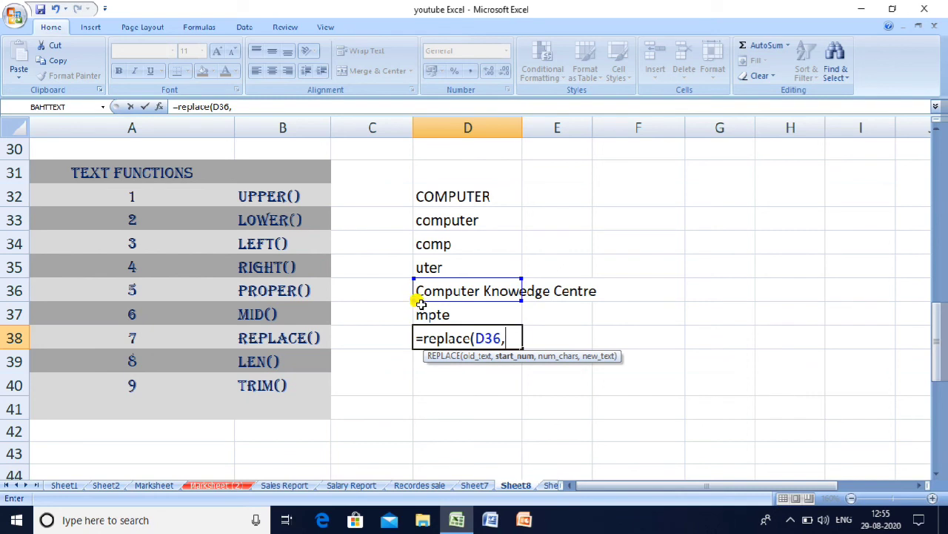
text(1)
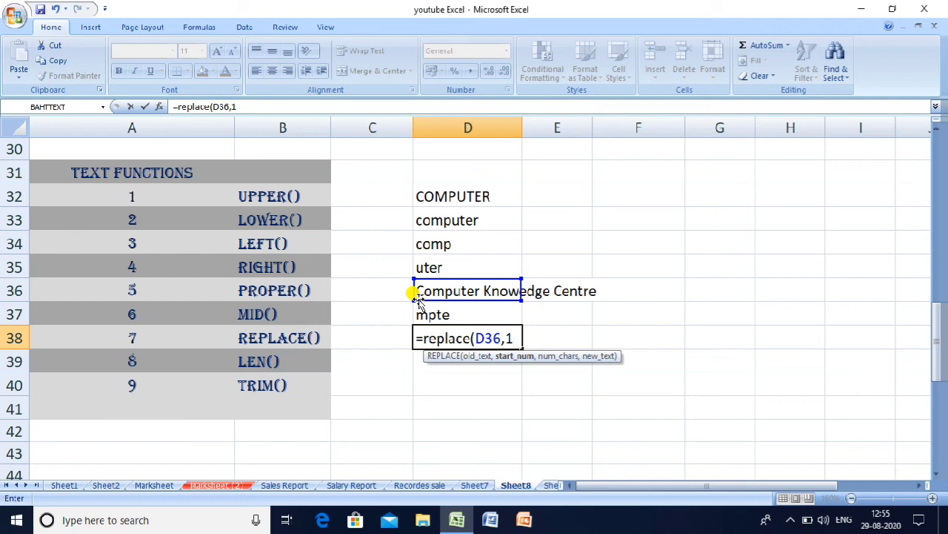
text(,)
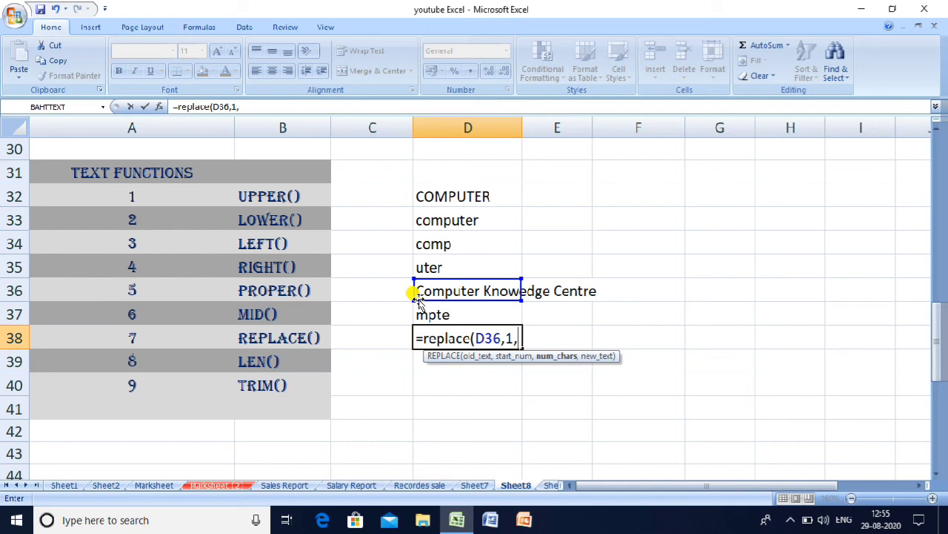
text(8,)
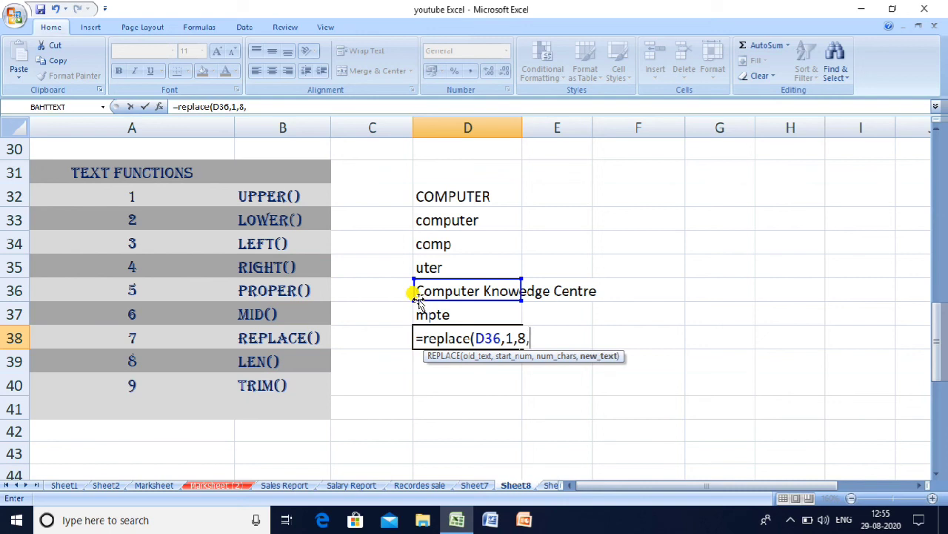
text(Mu)
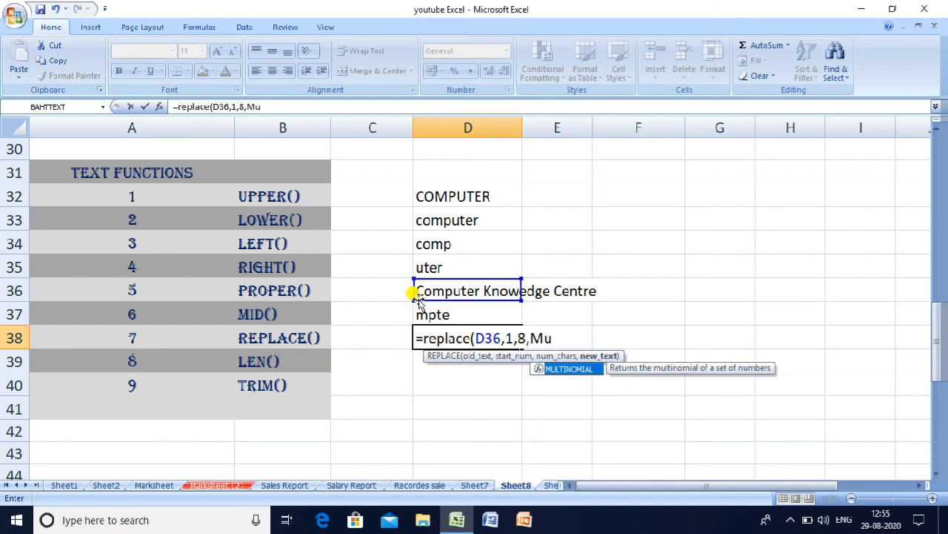
text(ti)
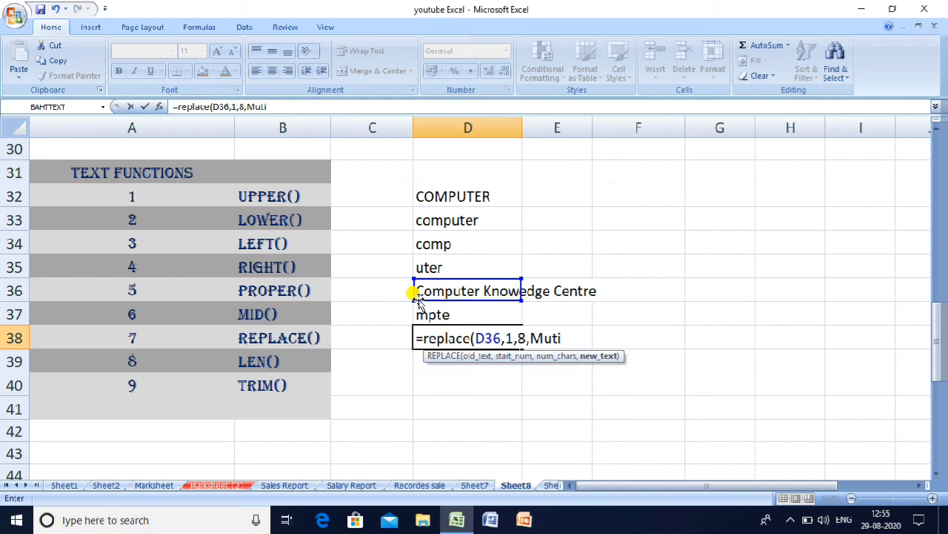
text())
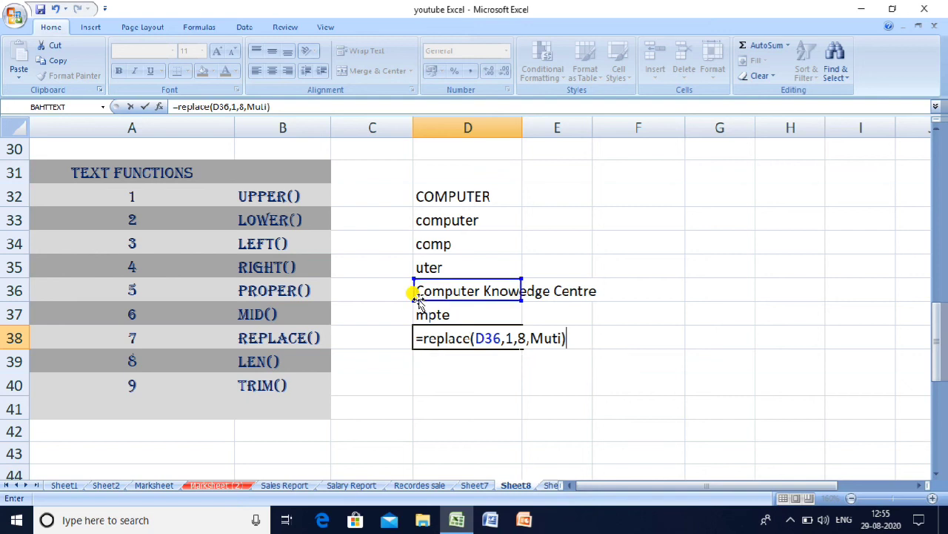
key(BackSpace)
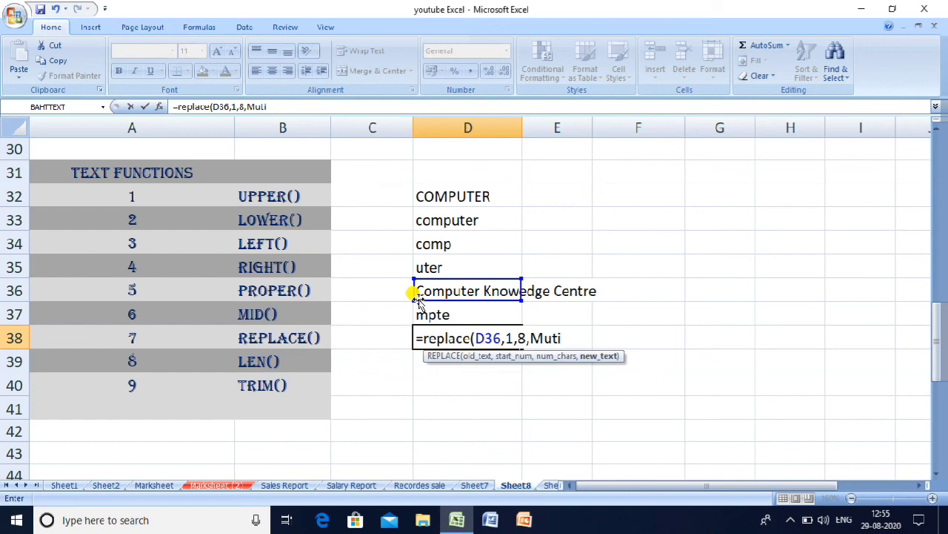
key(BackSpace)
key(BackSpace)
key(BackSpace)
key(BackSpace)
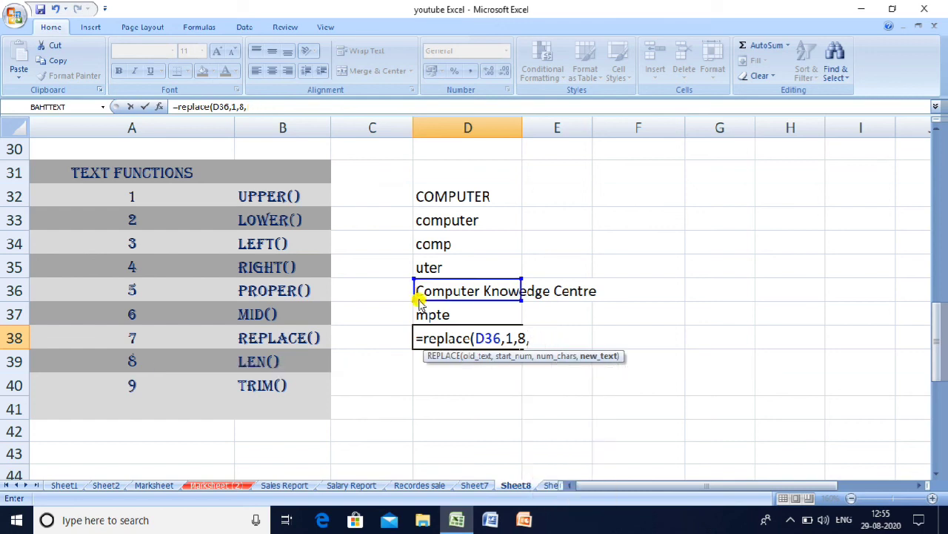
text("Muti"))
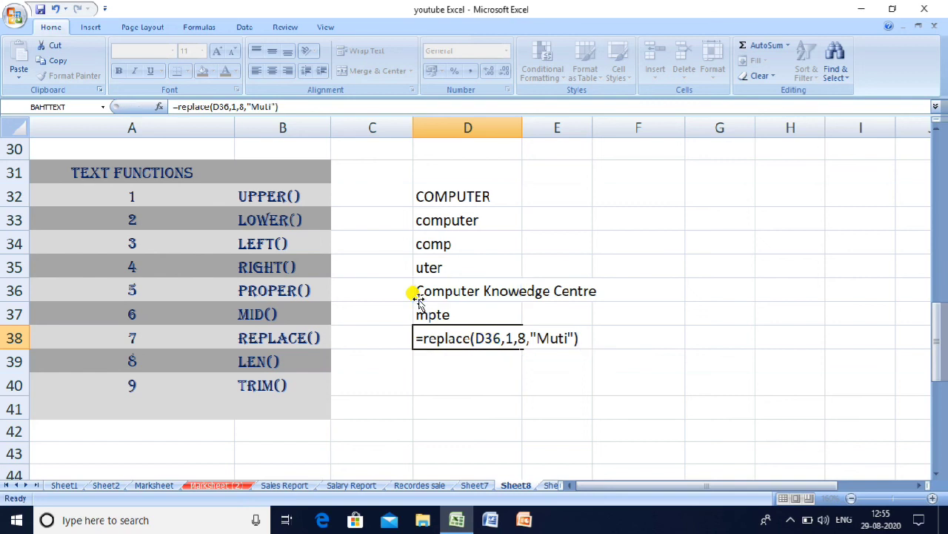
key(Return)
key(Up)
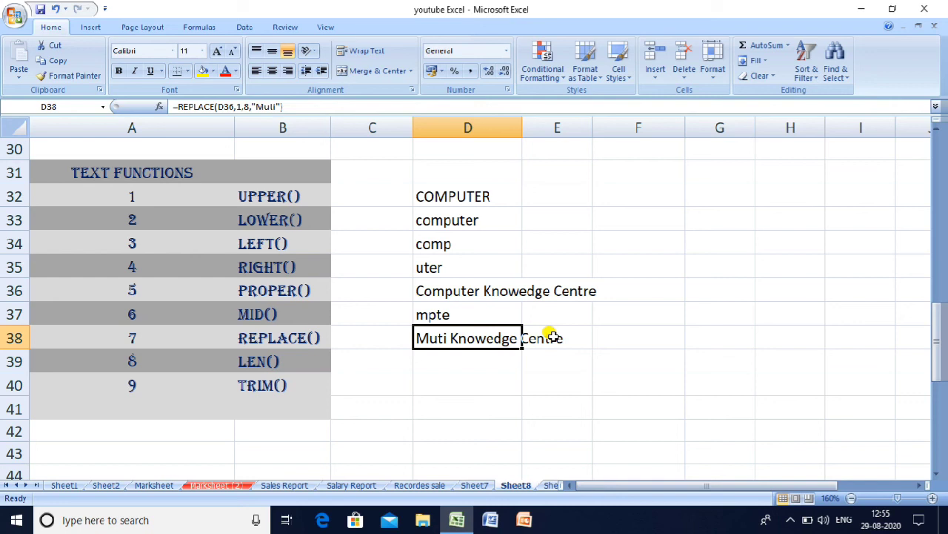
key(Down)
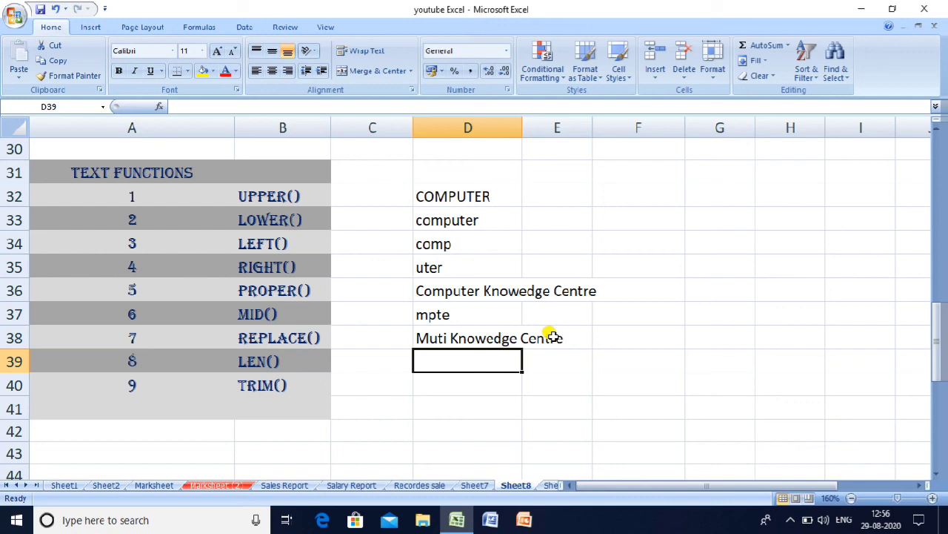
- Enter a LEN formula in D39 that counts the characters of the text in D36
text(=len)
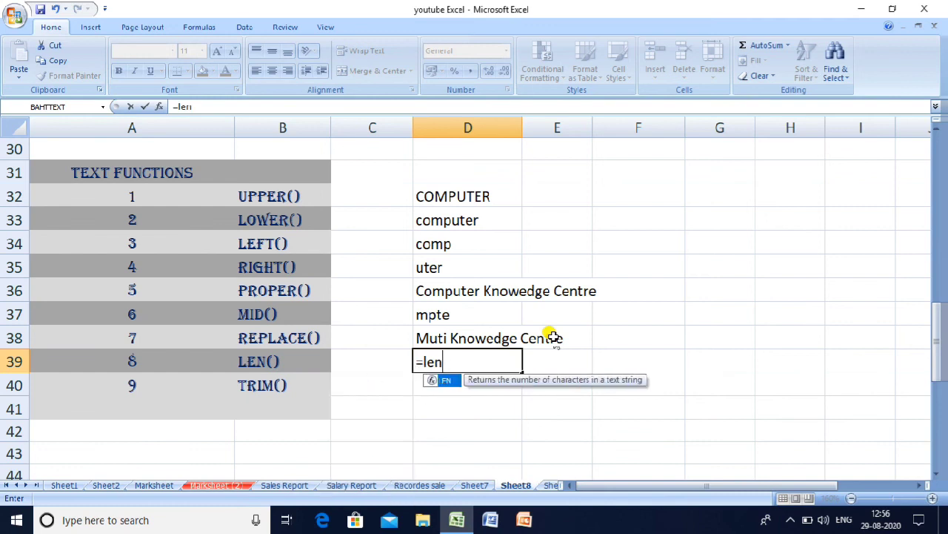
right_click(554, 339)
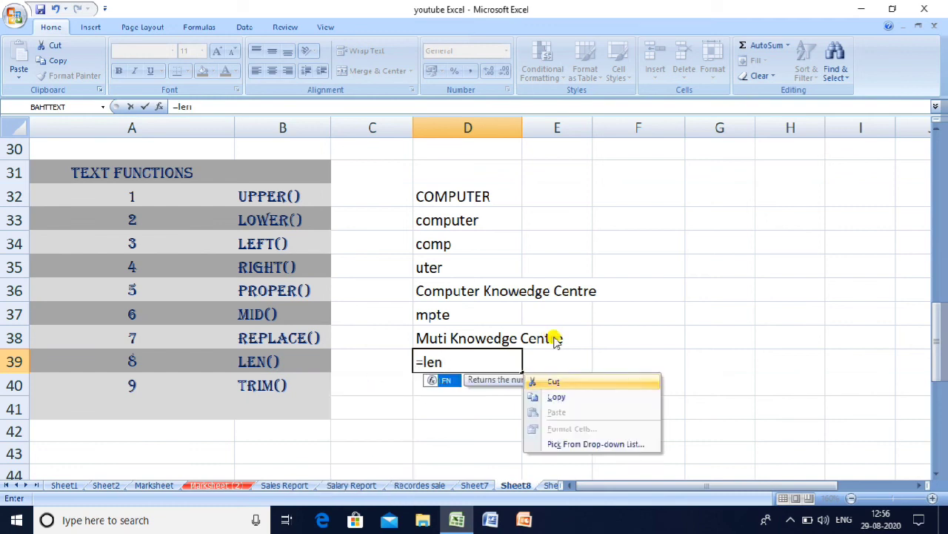
click(446, 361)
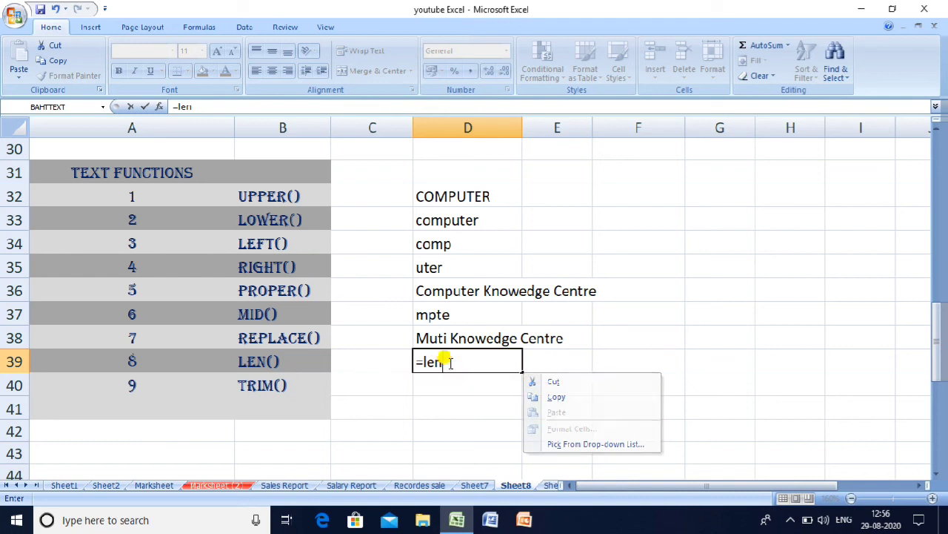
text(()
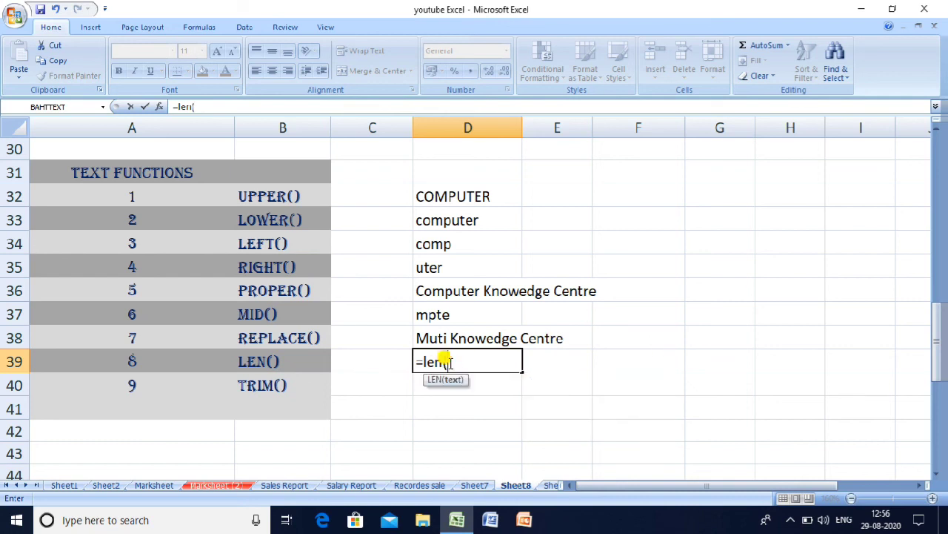
click(454, 293)
text())
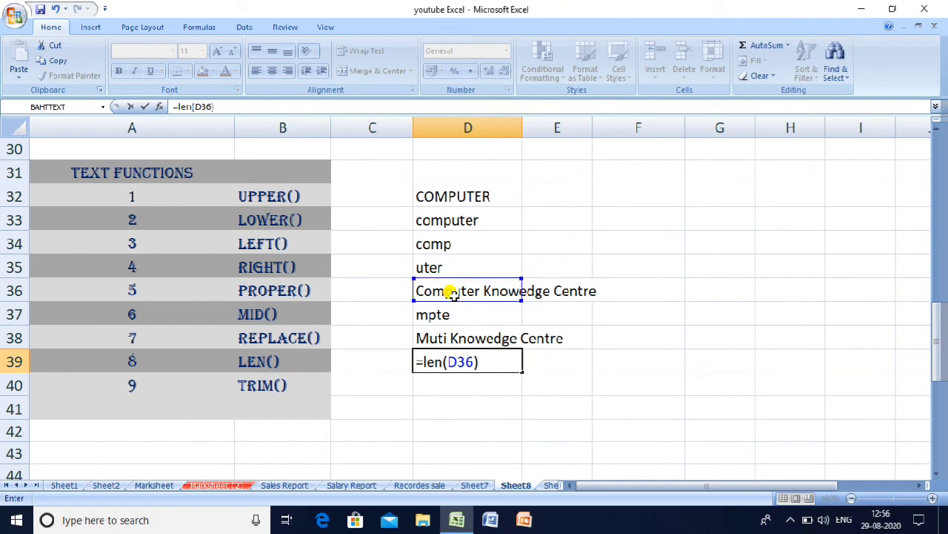
key(Return)
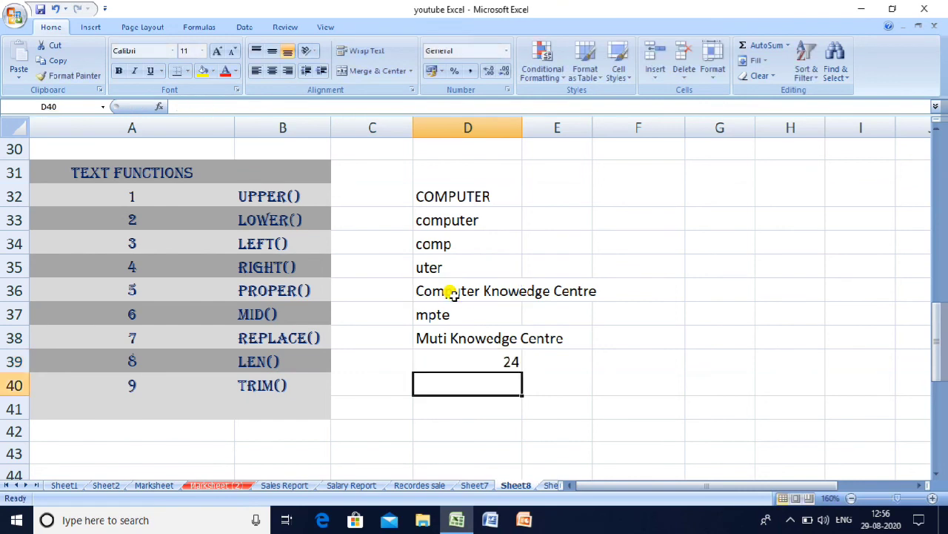
key(Up)
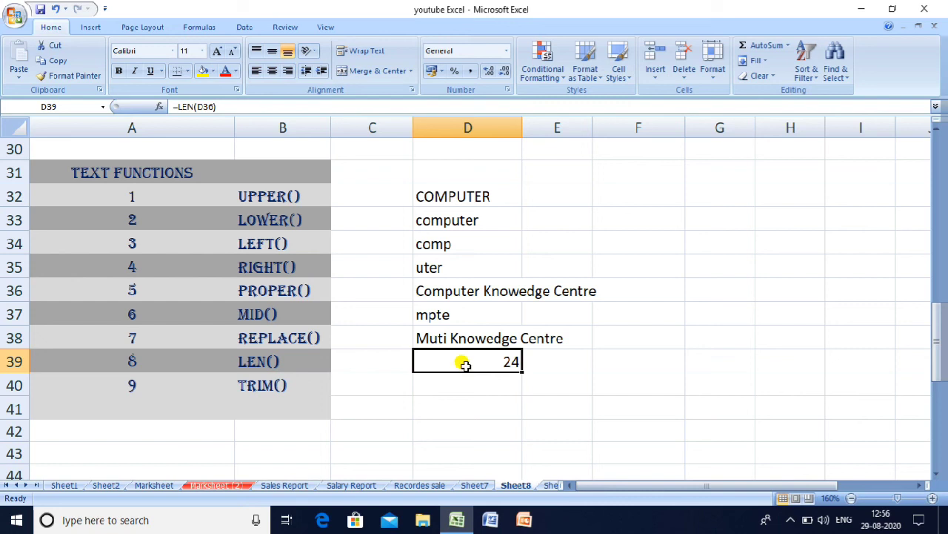
- Insert nine leading spaces before "Computer" inside the quoted text of the PROPER formula in D36
click(448, 291)
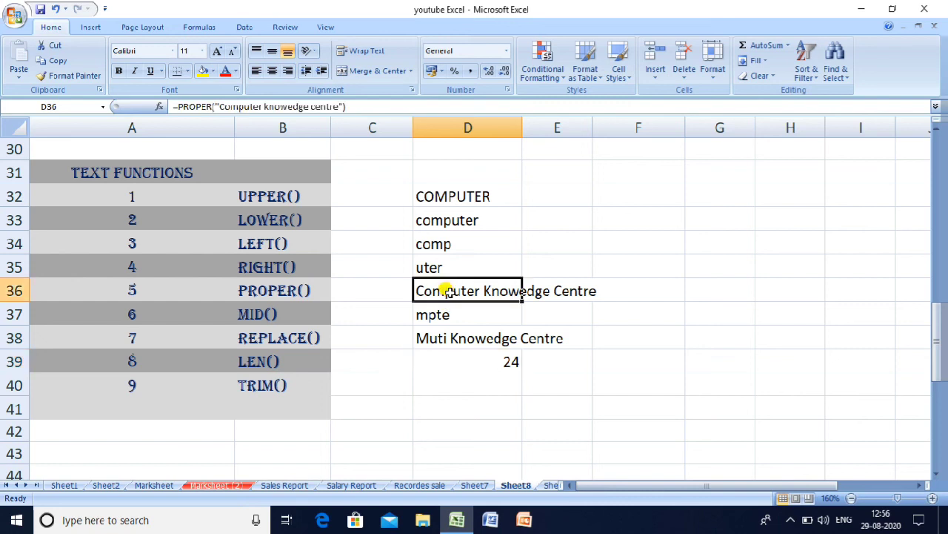
click(213, 106)
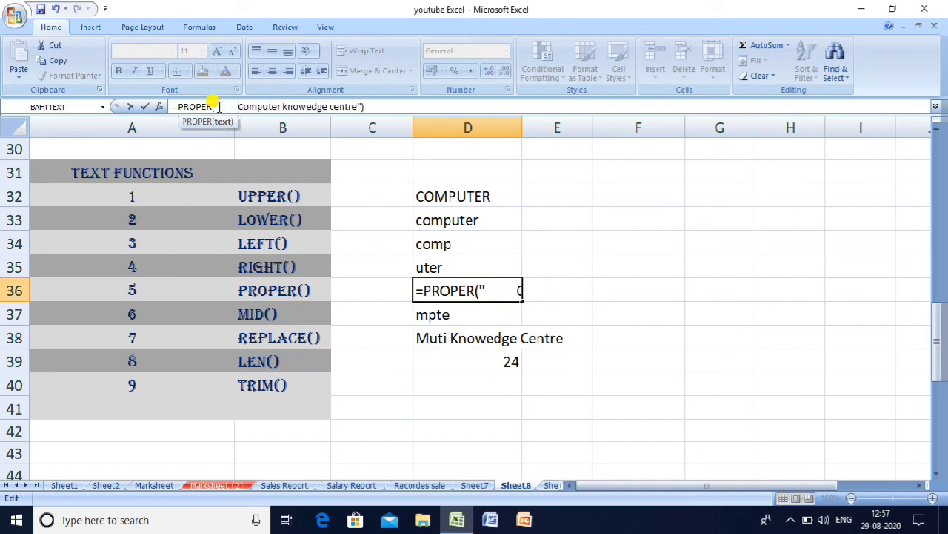
key(Return)
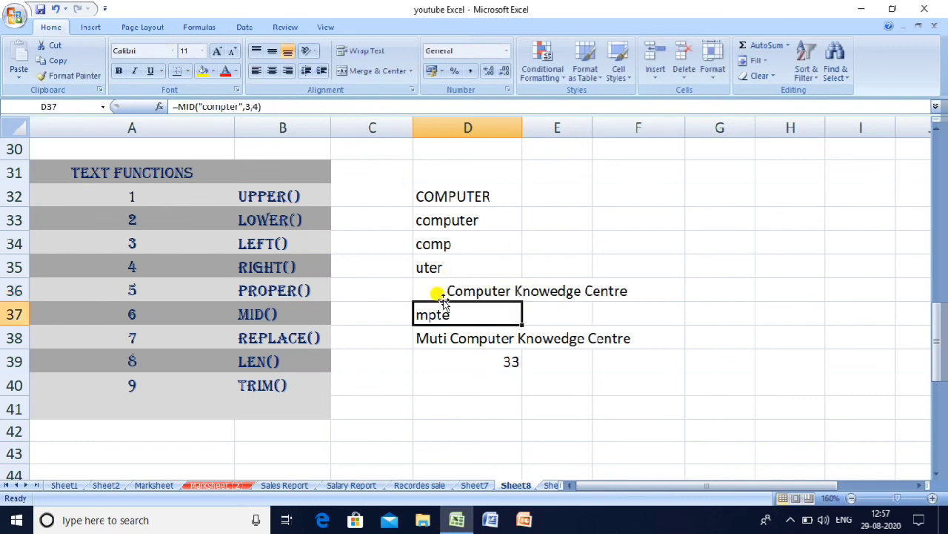
- Enter a TRIM formula in D40 that removes the extra spaces from the text in D36
click(438, 384)
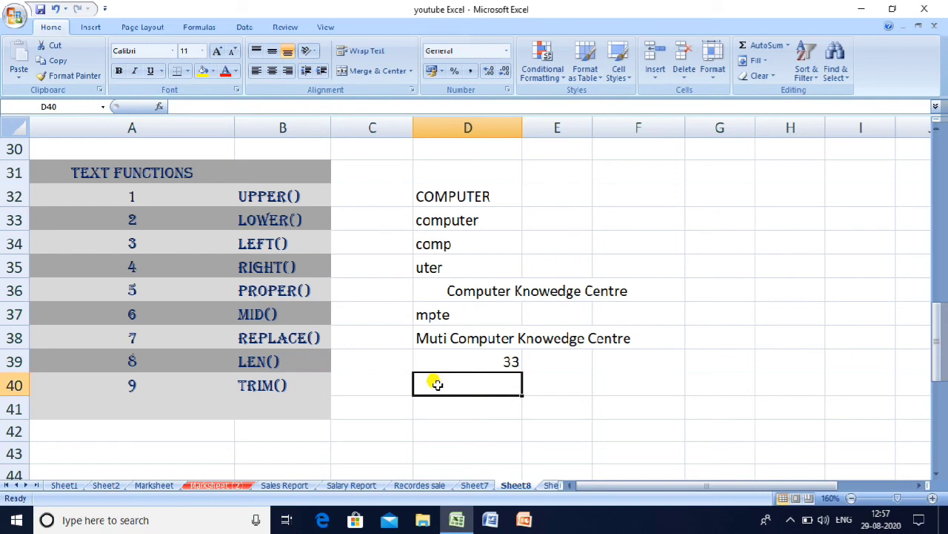
text(=)
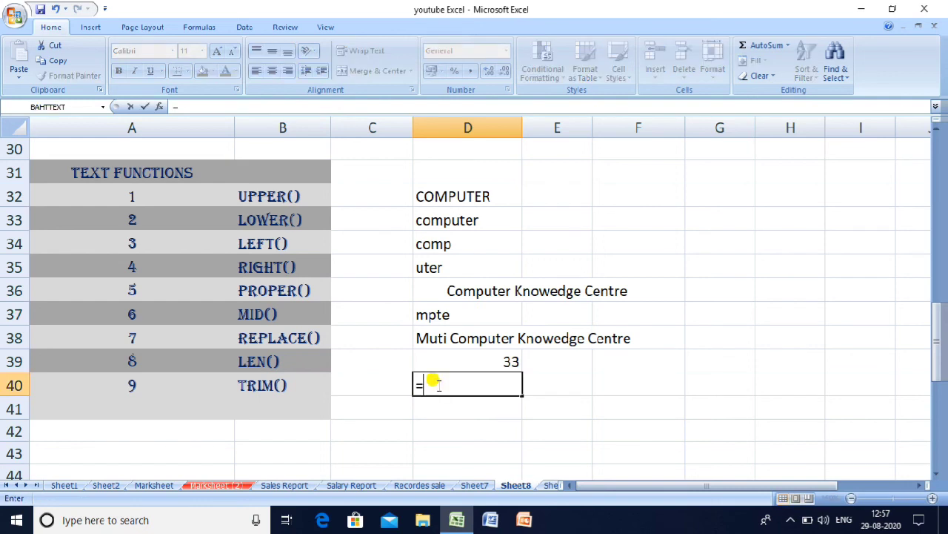
text(trim()
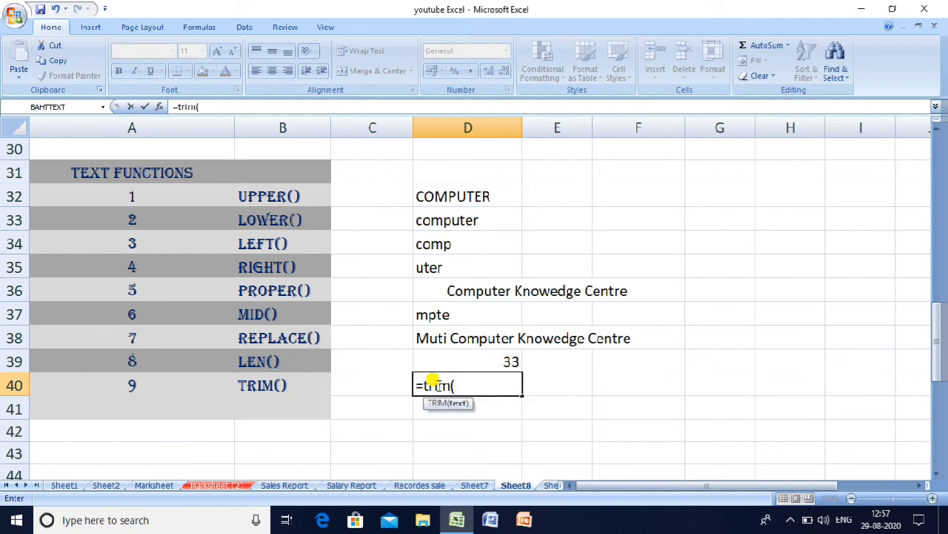
click(472, 292)
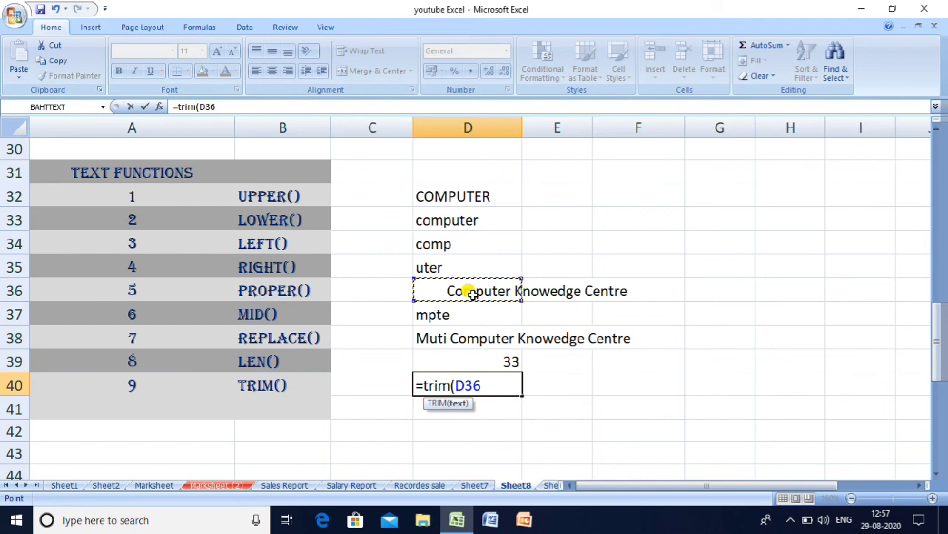
text())
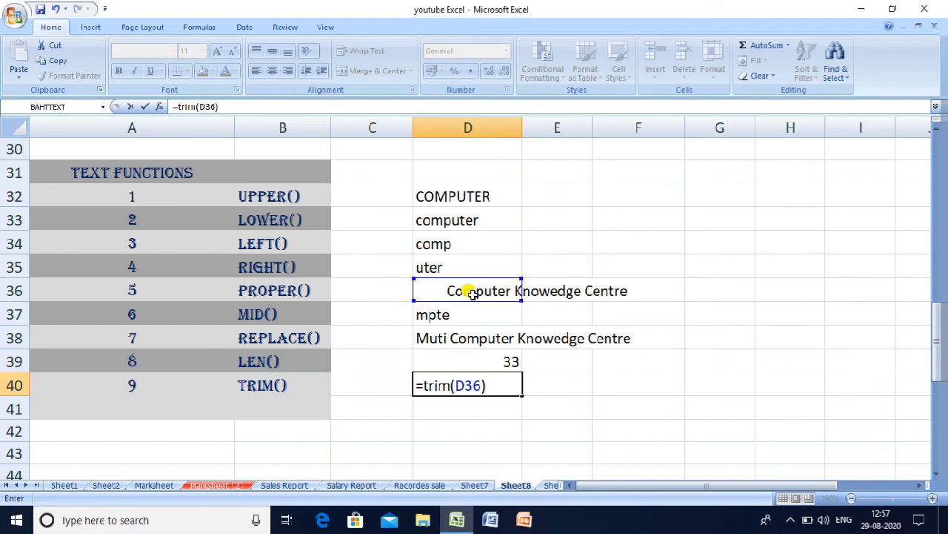
key(Return)
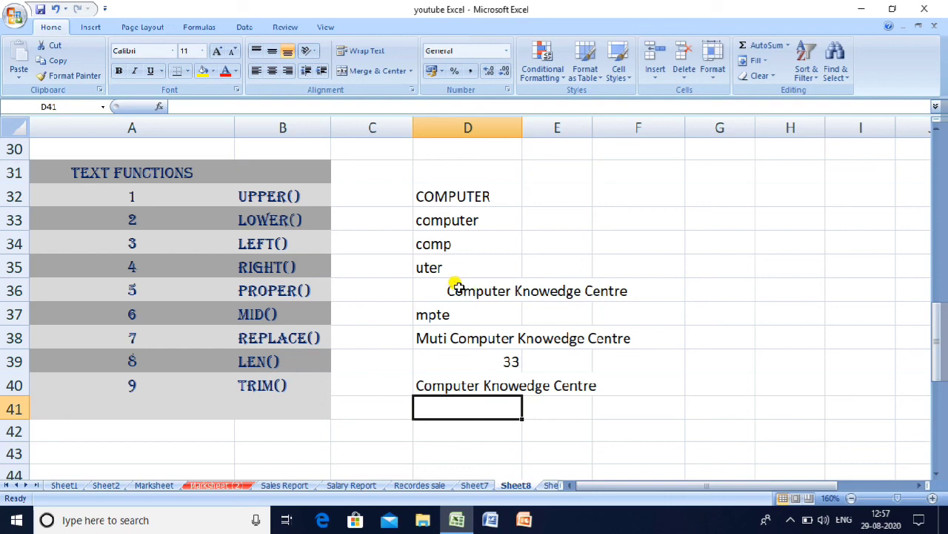
click(456, 383)
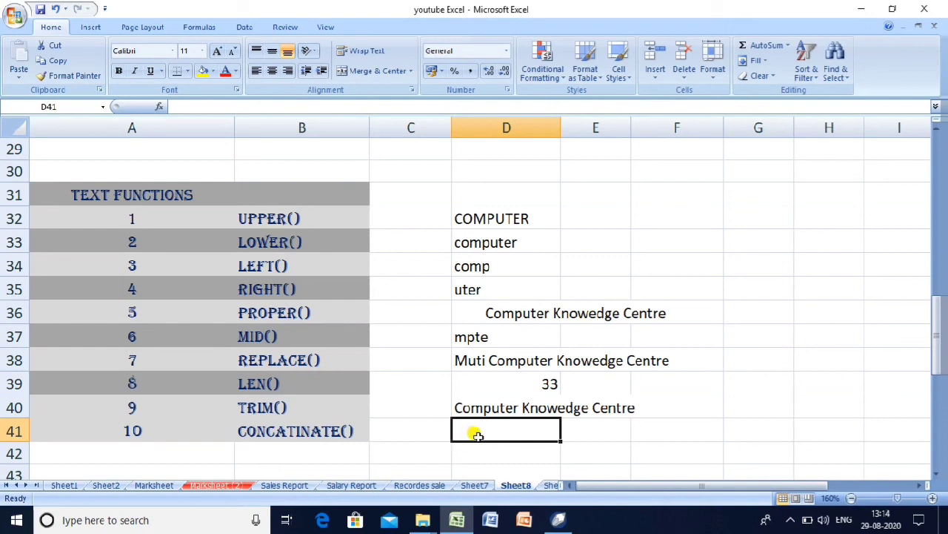
- Enter the words "computer", "knowledge" and "centre" in cells D41, E41 and F41
text(computer)
key(Tab)
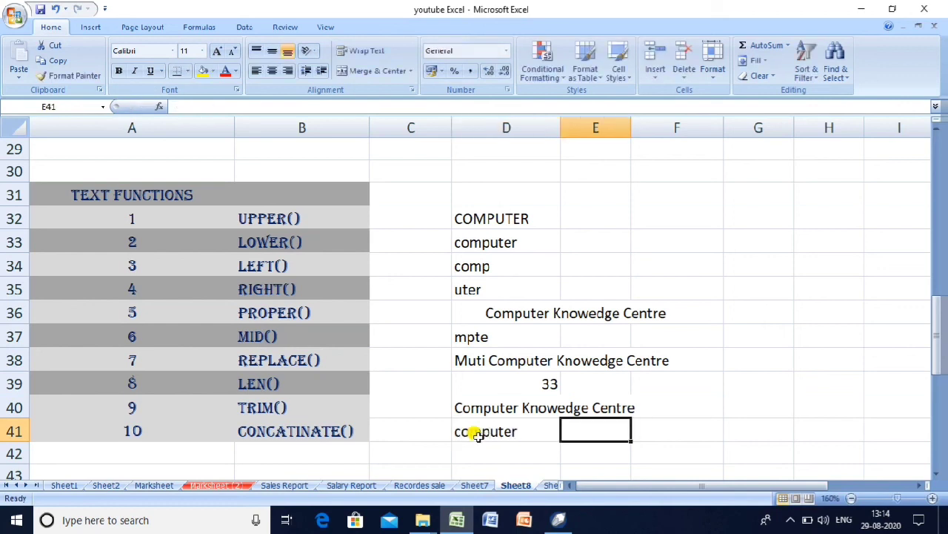
text(know)
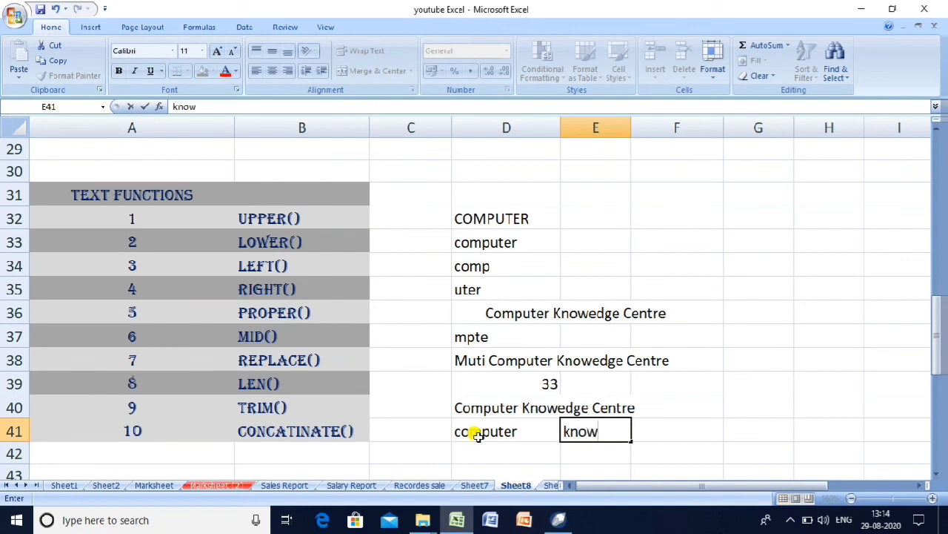
text(ledge)
key(ctrl+Return)
key(Tab)
text(centre)
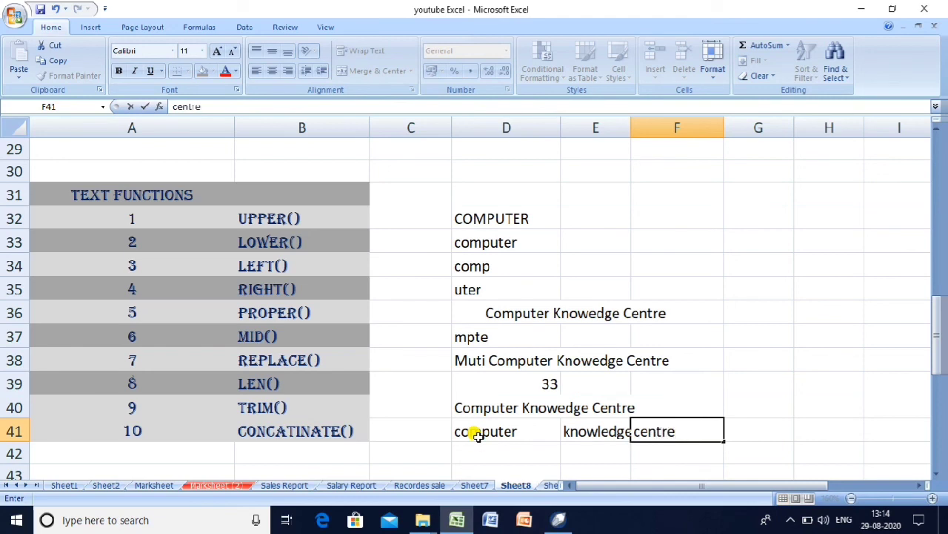
key(Tab)
- Autofit column E to the width of its contents
key(Down)
key(Left)
key(Left)
key(Left)
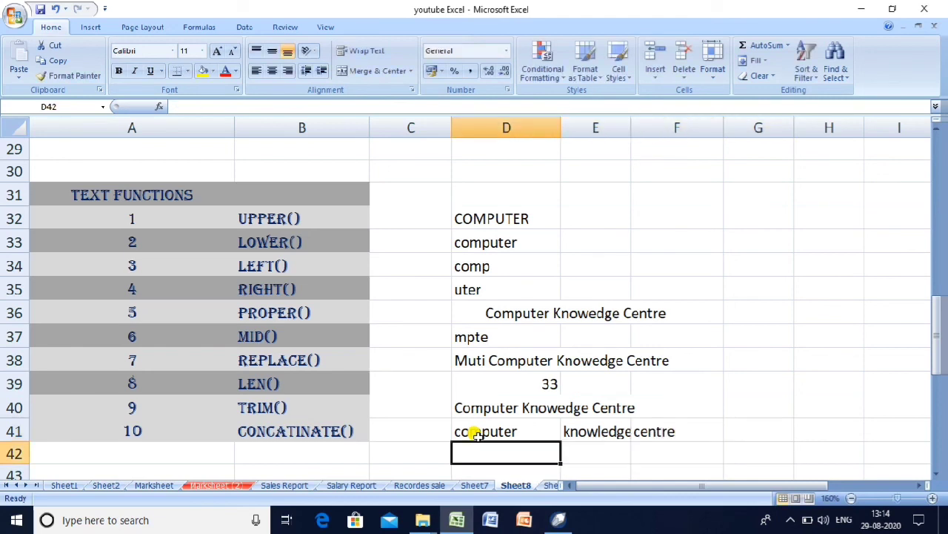
drag(629, 128, 630, 128)
double_click(630, 127)
- Enter a CONCATENATE formula in D42 that joins the texts of D41, E41 and F41
click(480, 450)
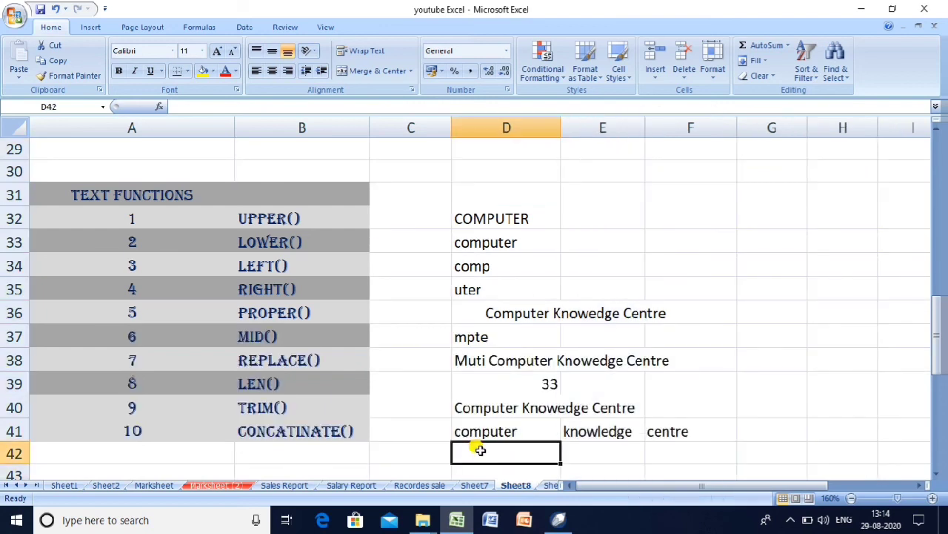
text(=conc)
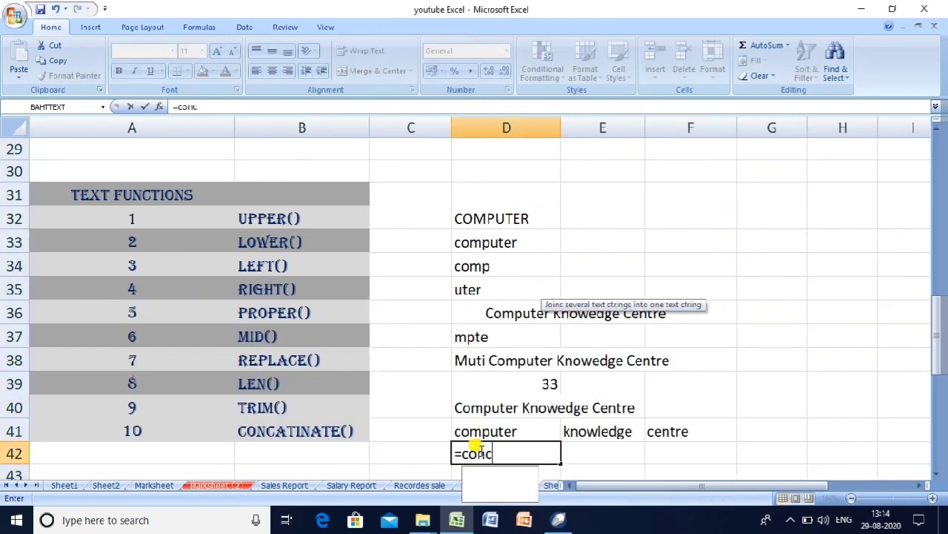
text(atenate)
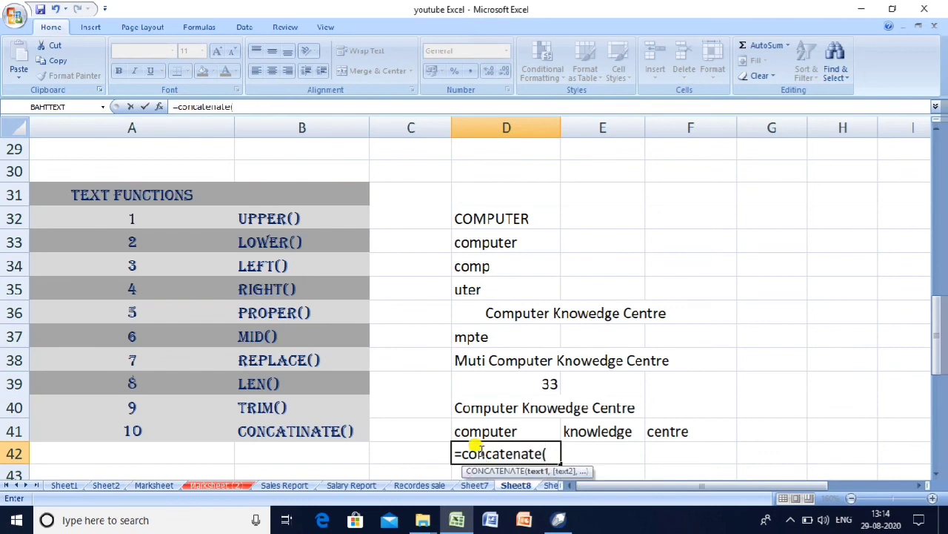
click(480, 430)
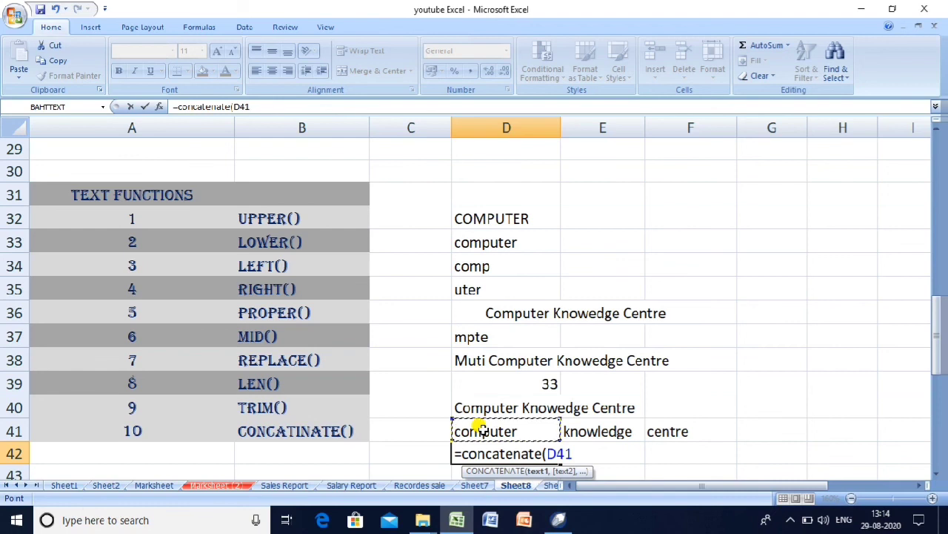
text(,)
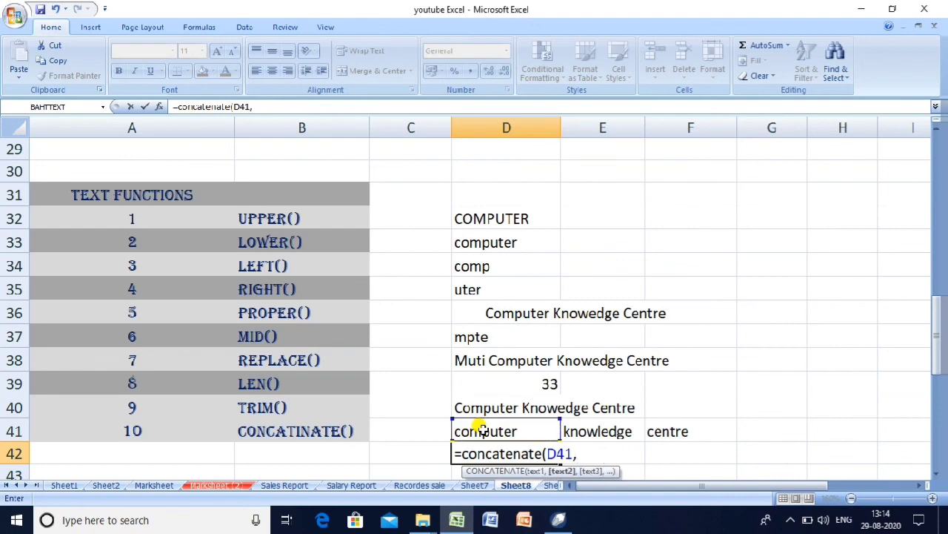
click(577, 429)
text(,)
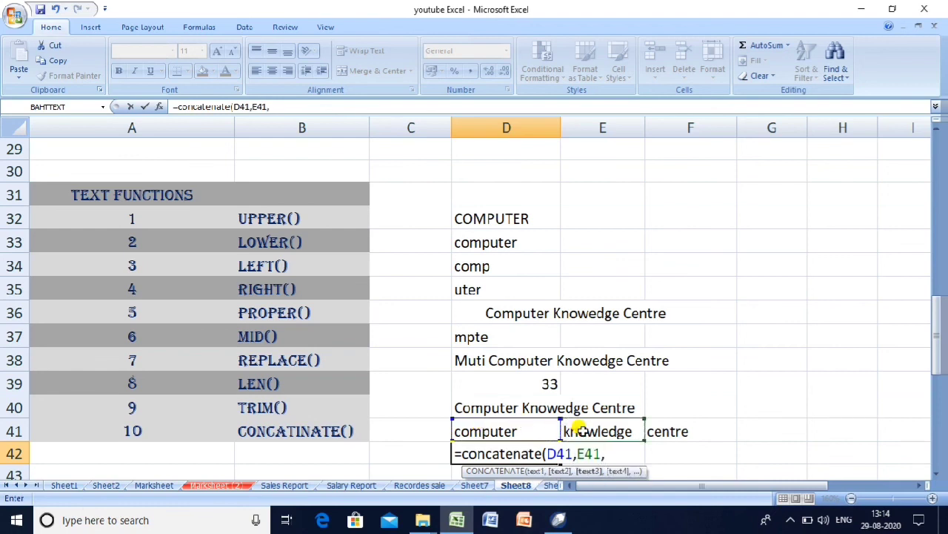
click(683, 430)
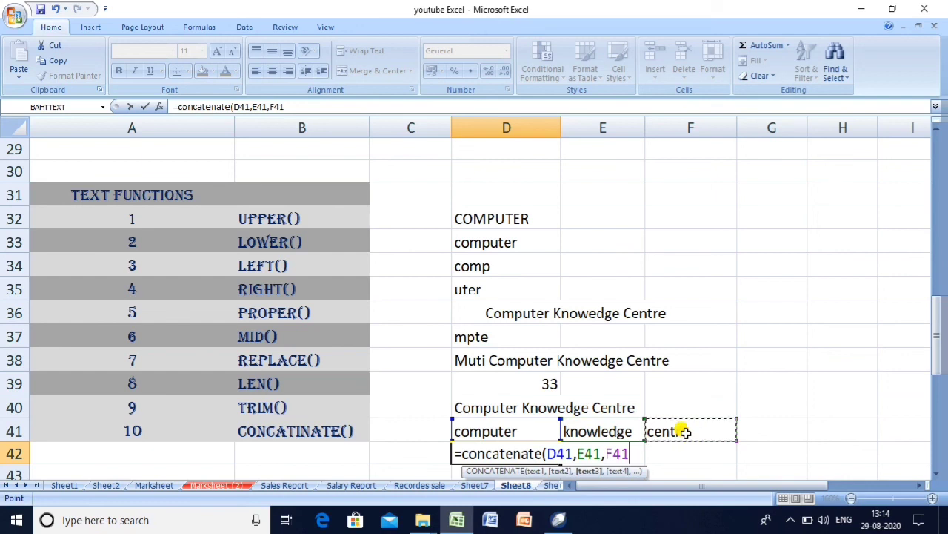
text())
key(Return)
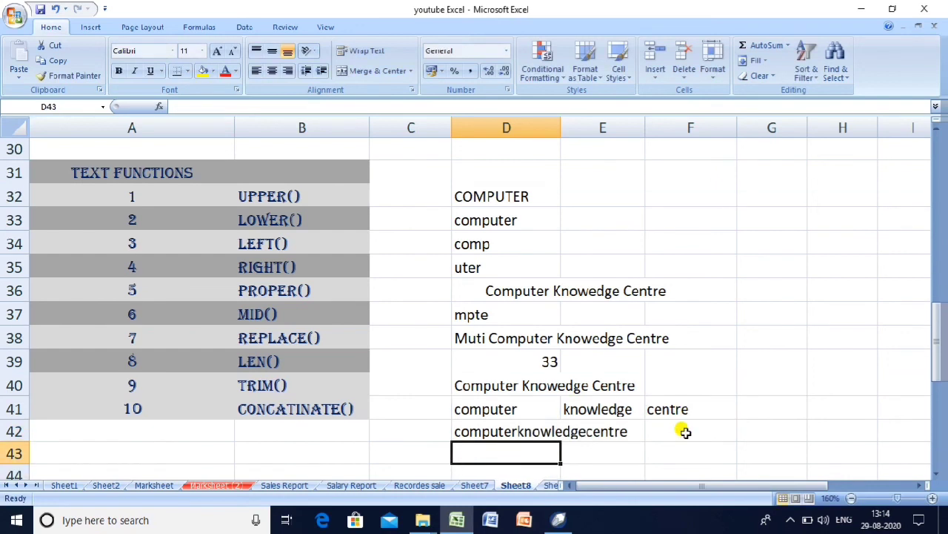
- Edit the CONCATENATE formula in D42 to add a space before the E41 and F41 references
key(Up)
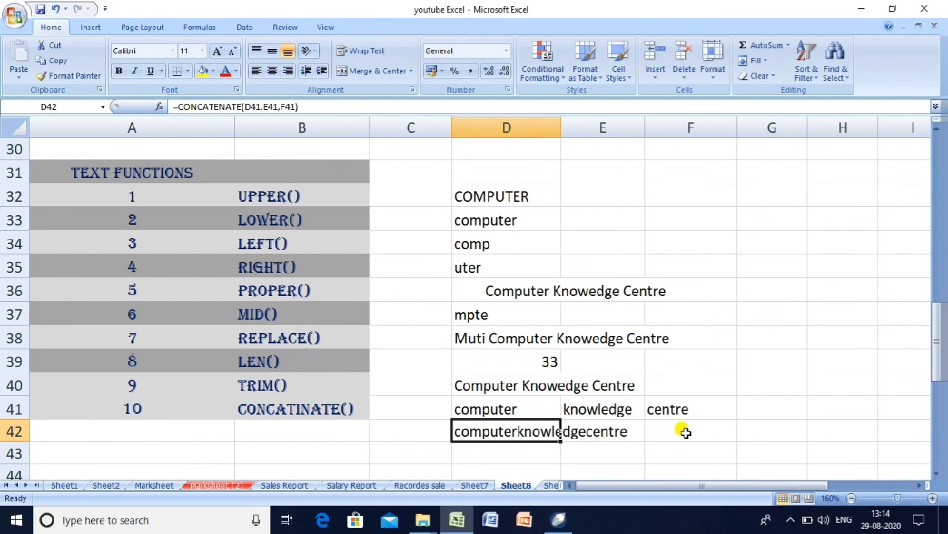
click(261, 106)
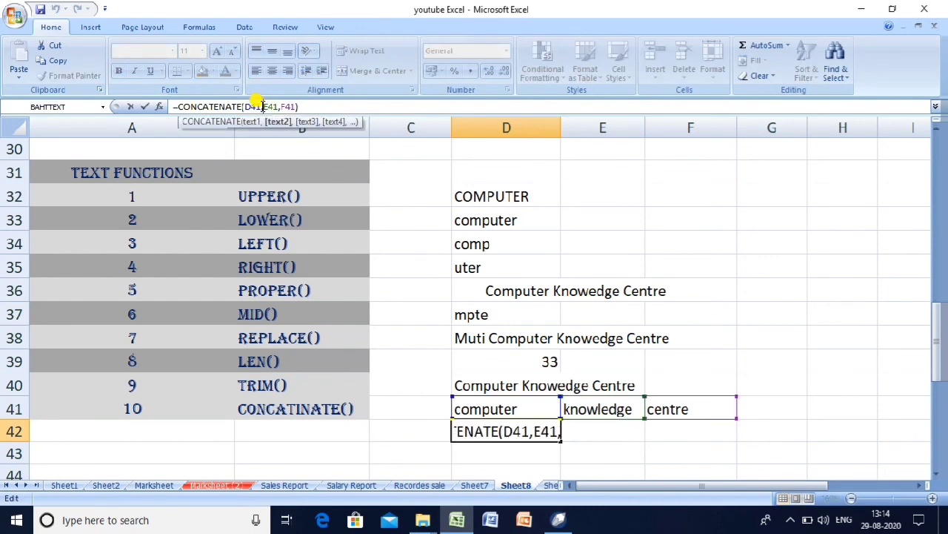
key(Right)
key(Right)
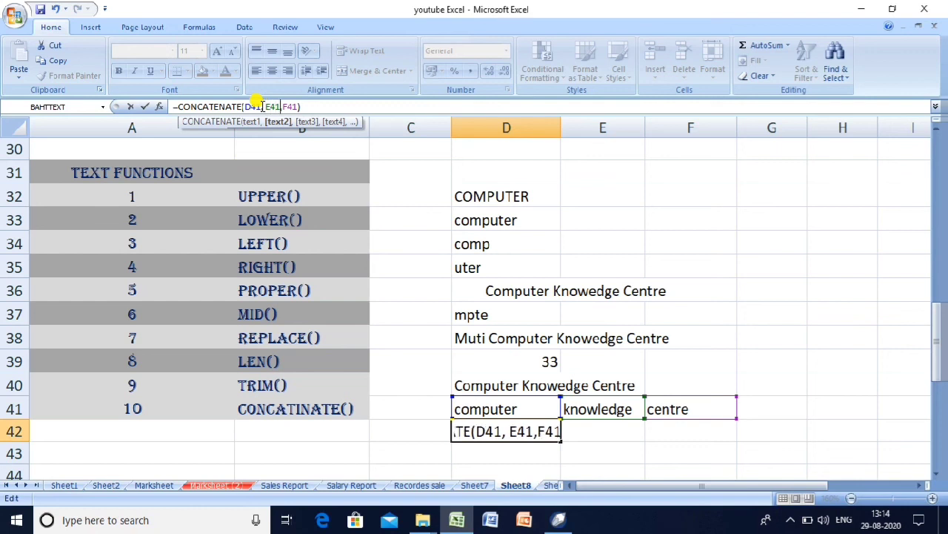
key(Right)
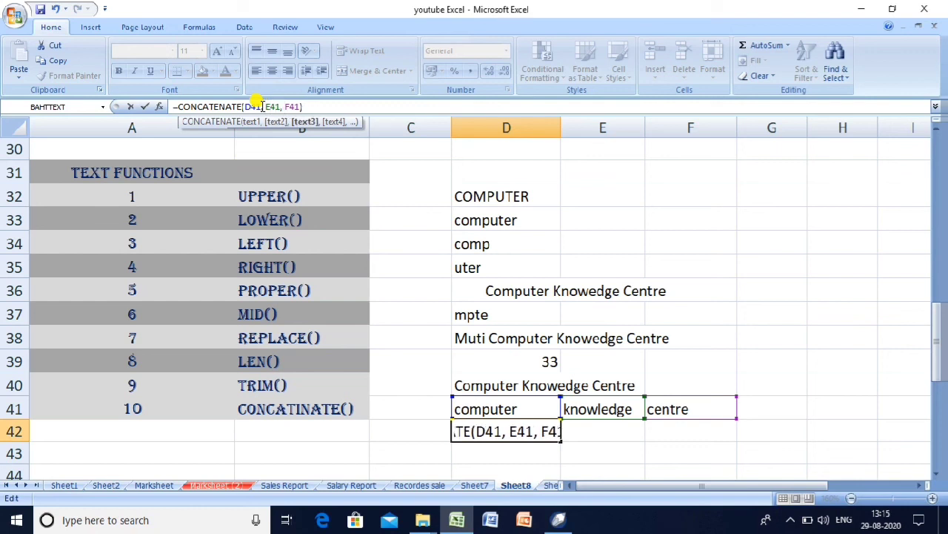
key(Return)
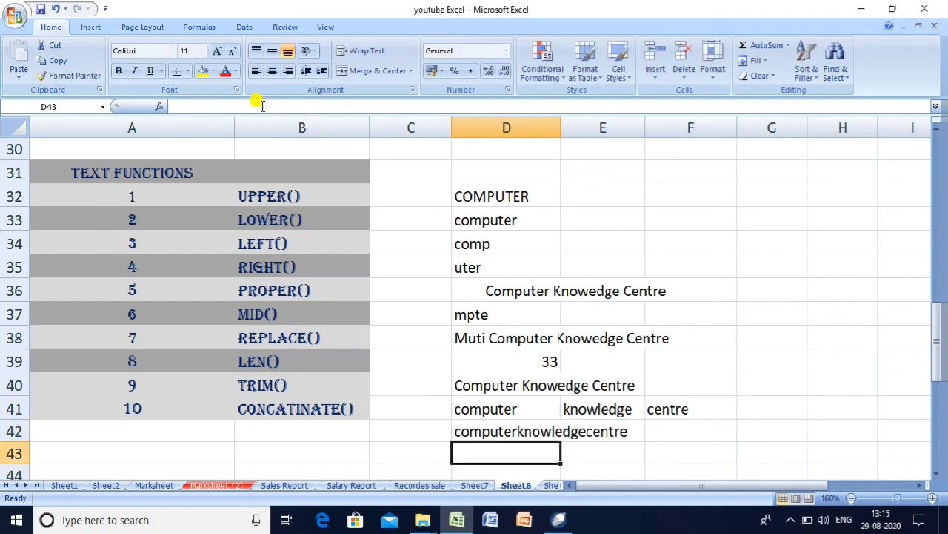
key(Up)
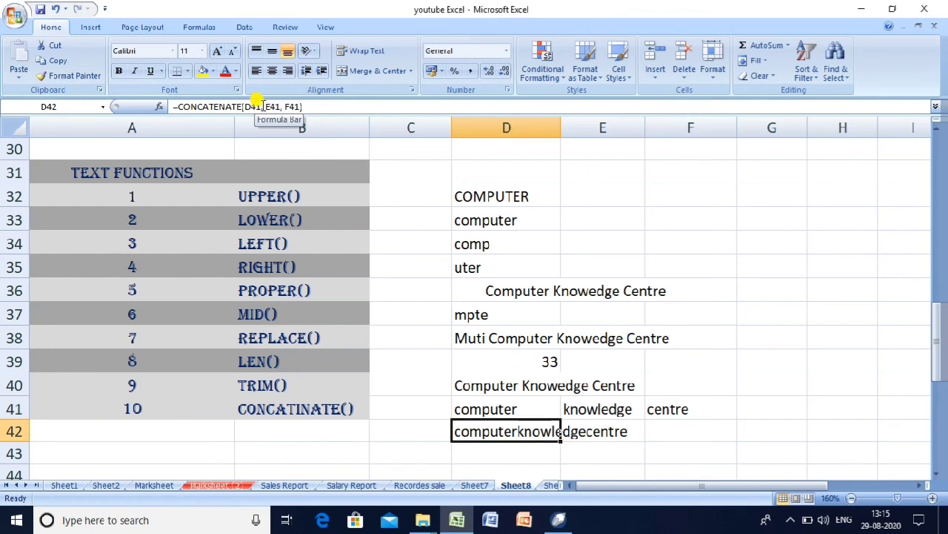
- Insert a quoted space " " as a separate argument between D41, E41 and F41 in the CONCATENATE formula of D42
click(258, 102)
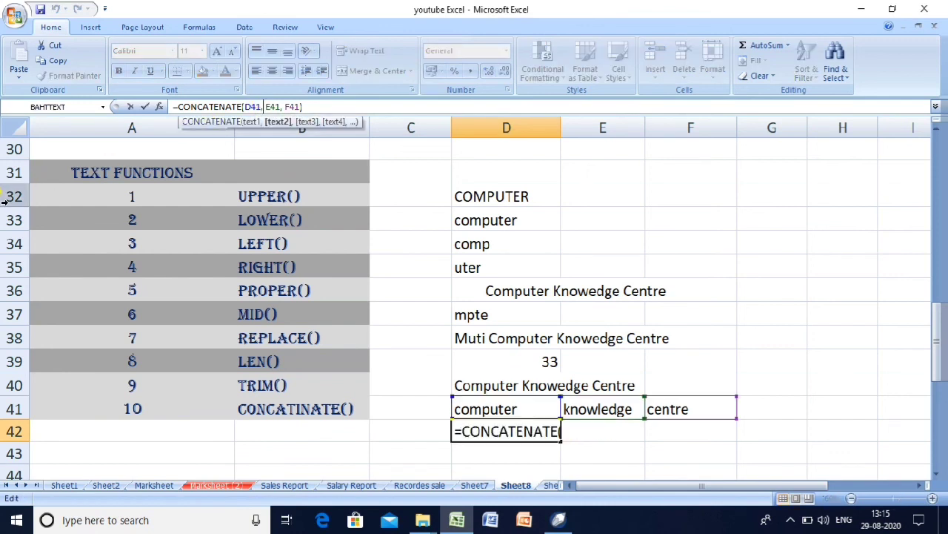
text(")
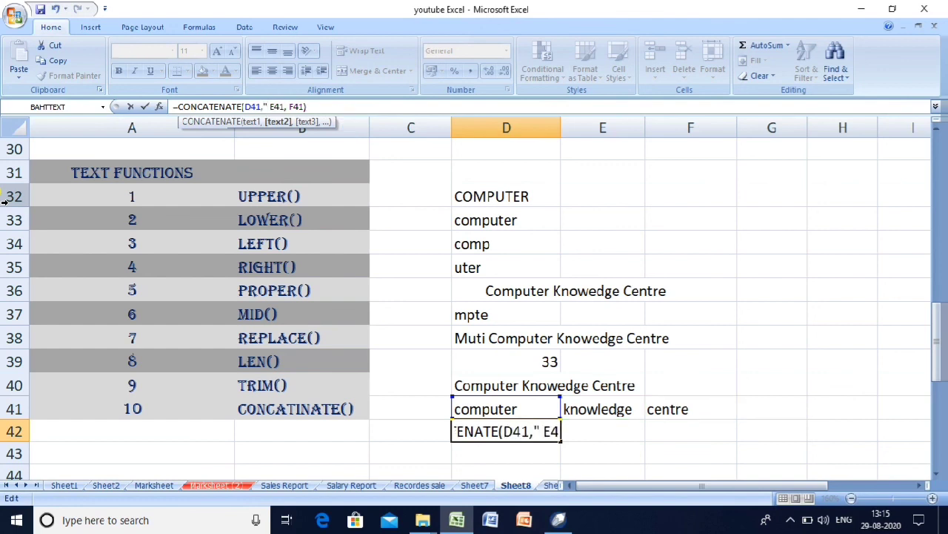
text( " )
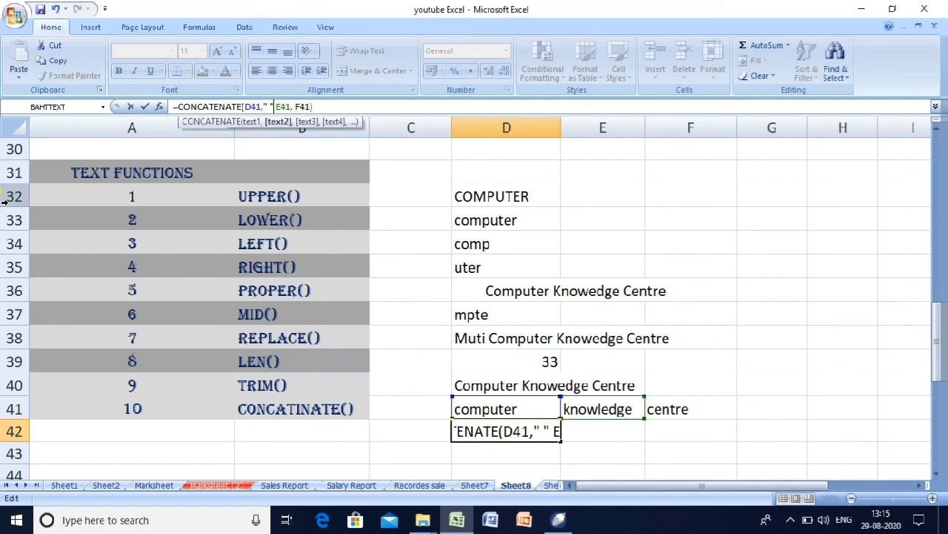
text(,)
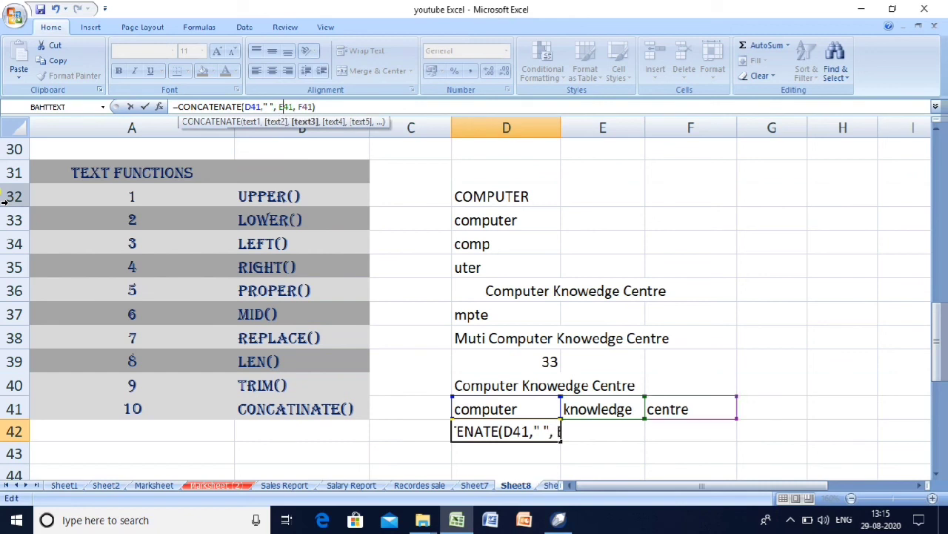
key(Right)
key(Right)
key(Right)
key(Right)
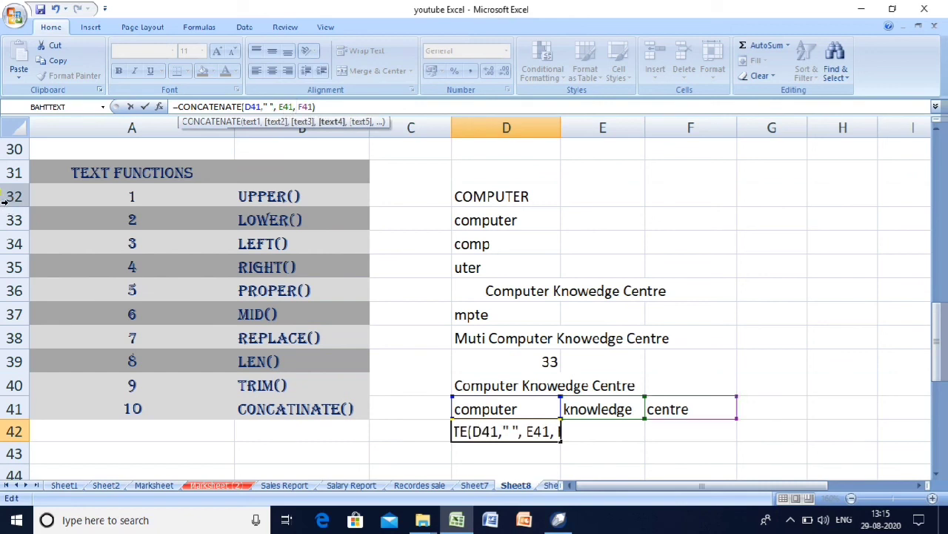
text(" ")
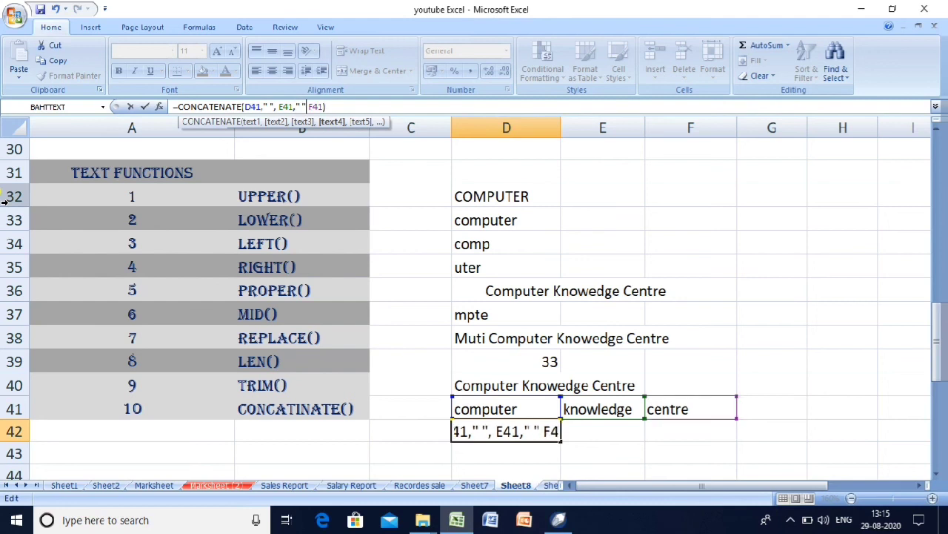
text(,)
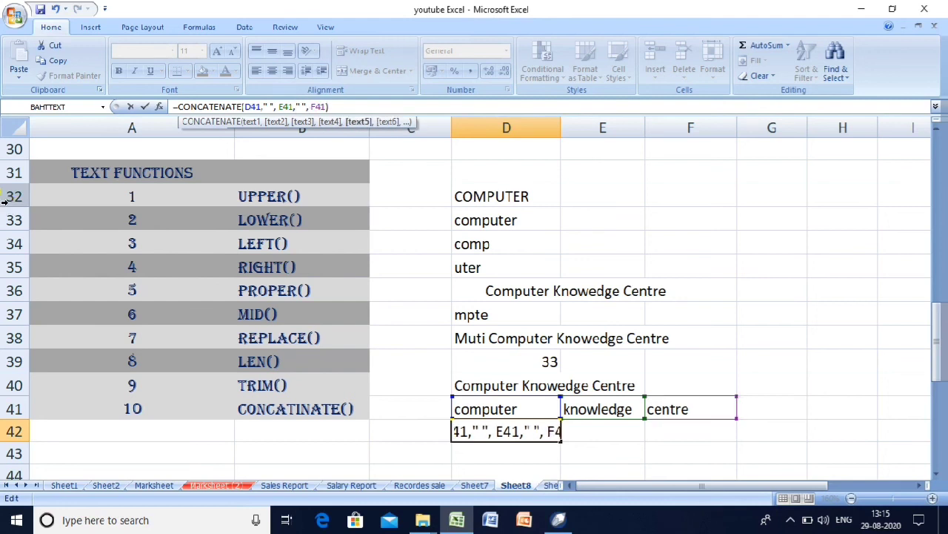
key(Return)
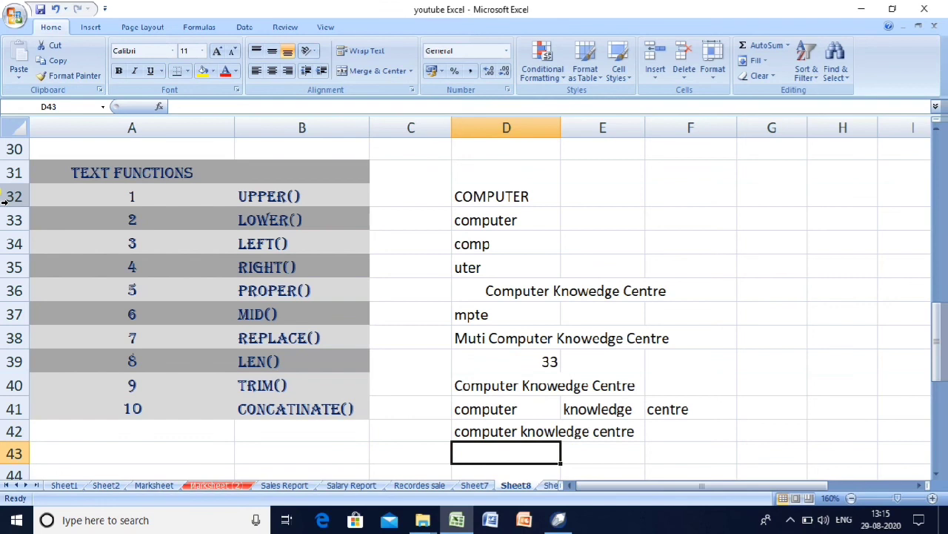